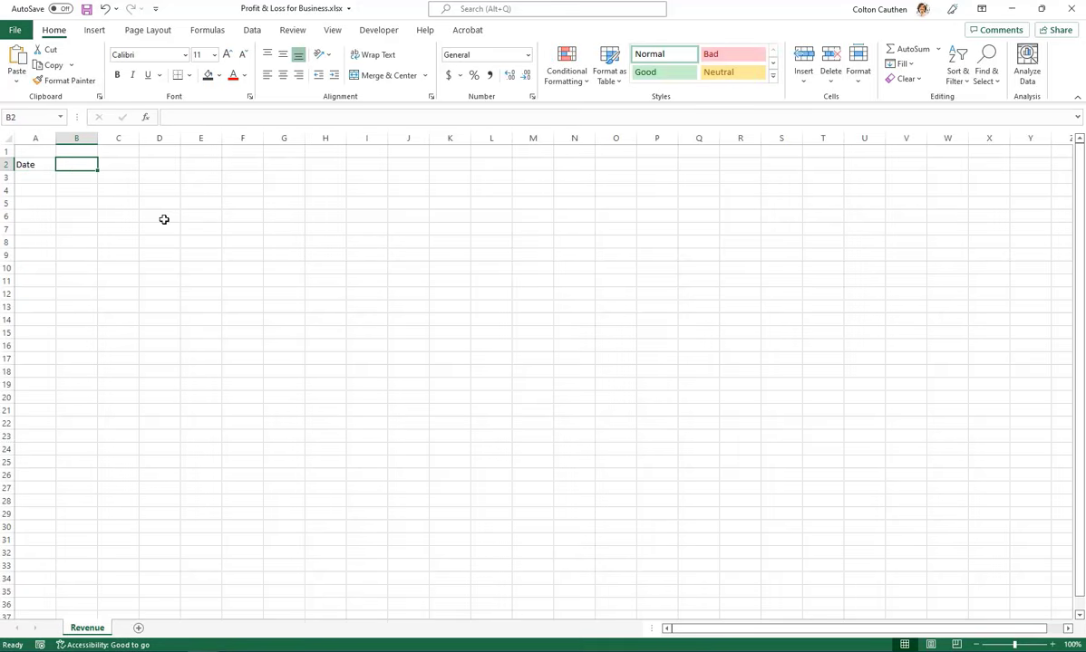
Add the headers Description, Category and Amount in B2 through D2, widening the Description column
{"action": "type", "text": "Desc"}
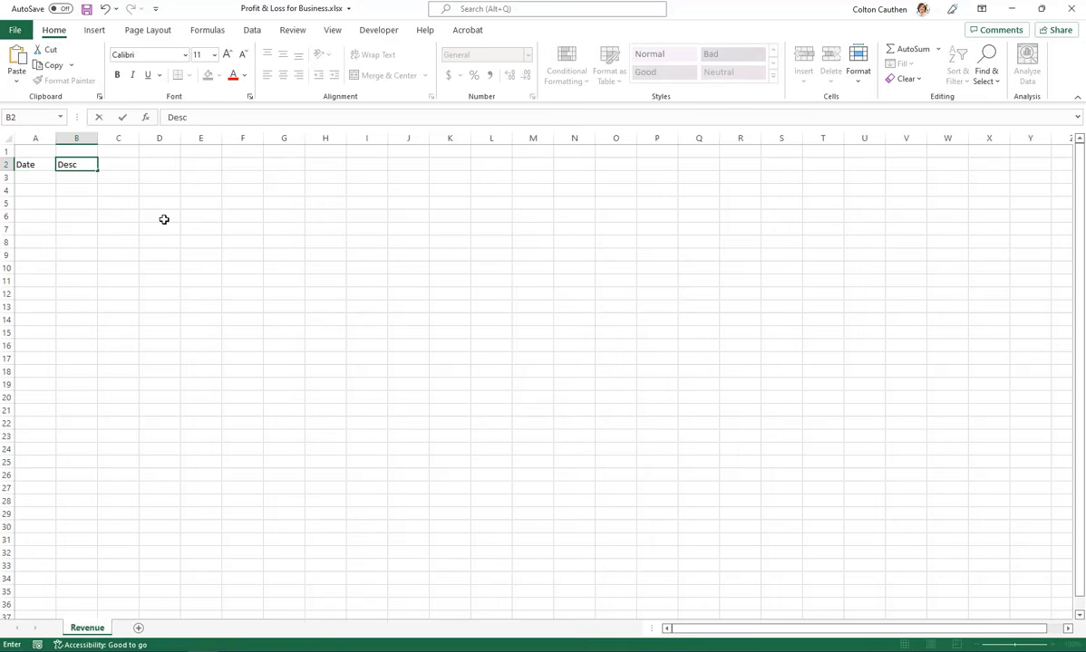
{"action": "type", "text": "ription"}
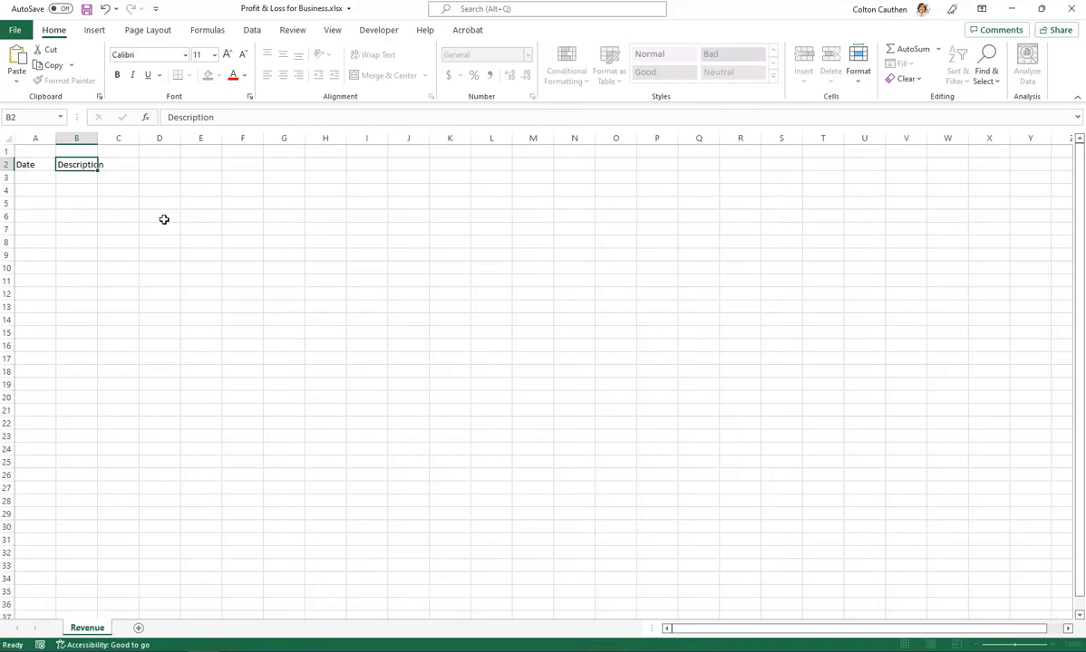
{"action": "key", "text": "Tab"}
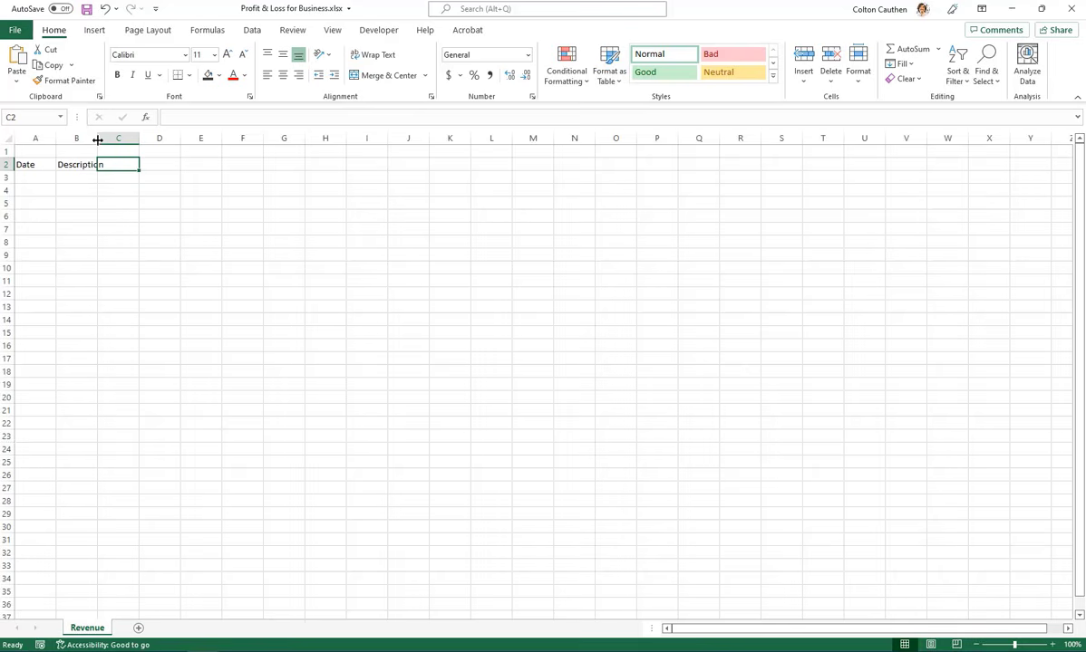
{"action": "left_click_drag", "start_coordinate": [97, 140], "coordinate": [182, 142]}
{"action": "type", "text": "Categoy"}
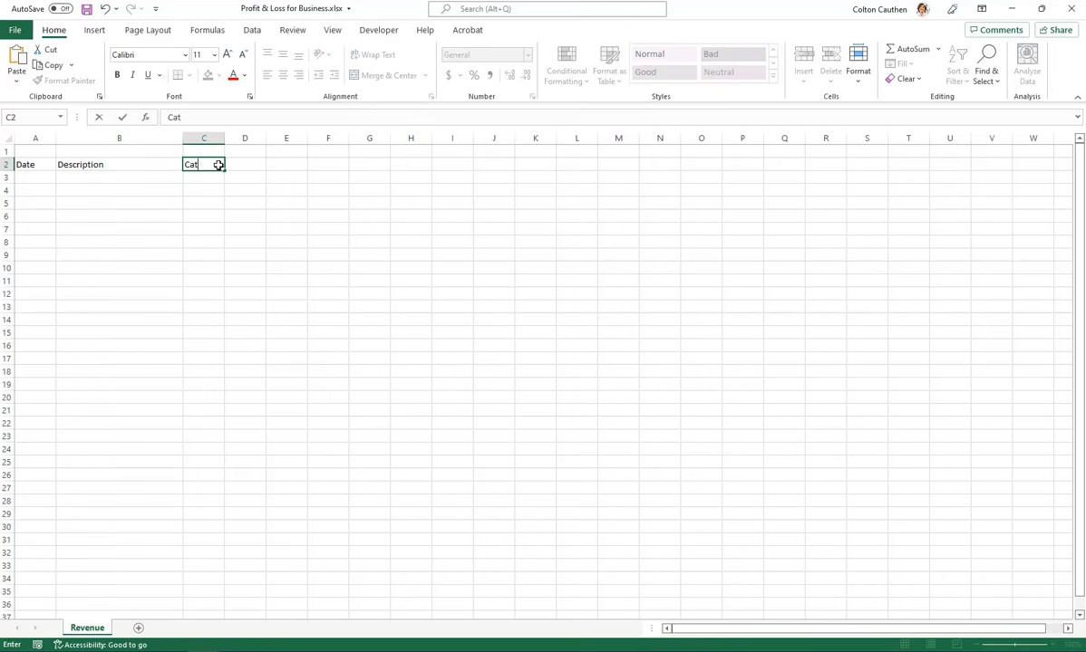
{"action": "key", "text": "Tab"}
{"action": "type", "text": "Amount"}
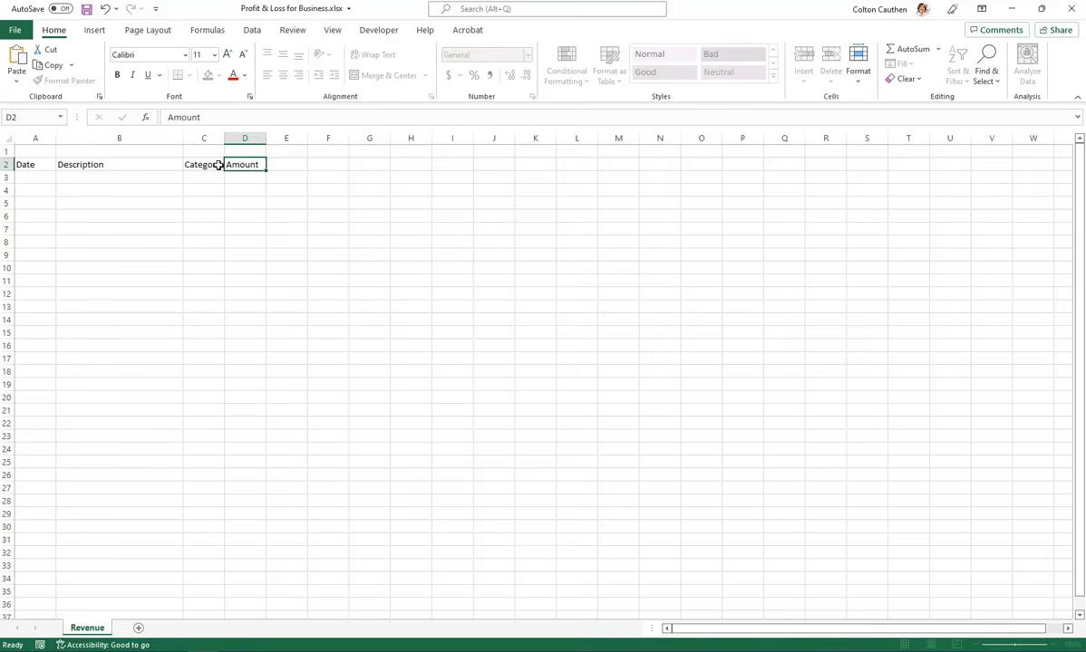
{"action": "key", "text": "Return"}
Widen the Amount and Category columns, and make the Description column wider still
{"action": "left_click_drag", "start_coordinate": [267, 137], "coordinate": [290, 138]}
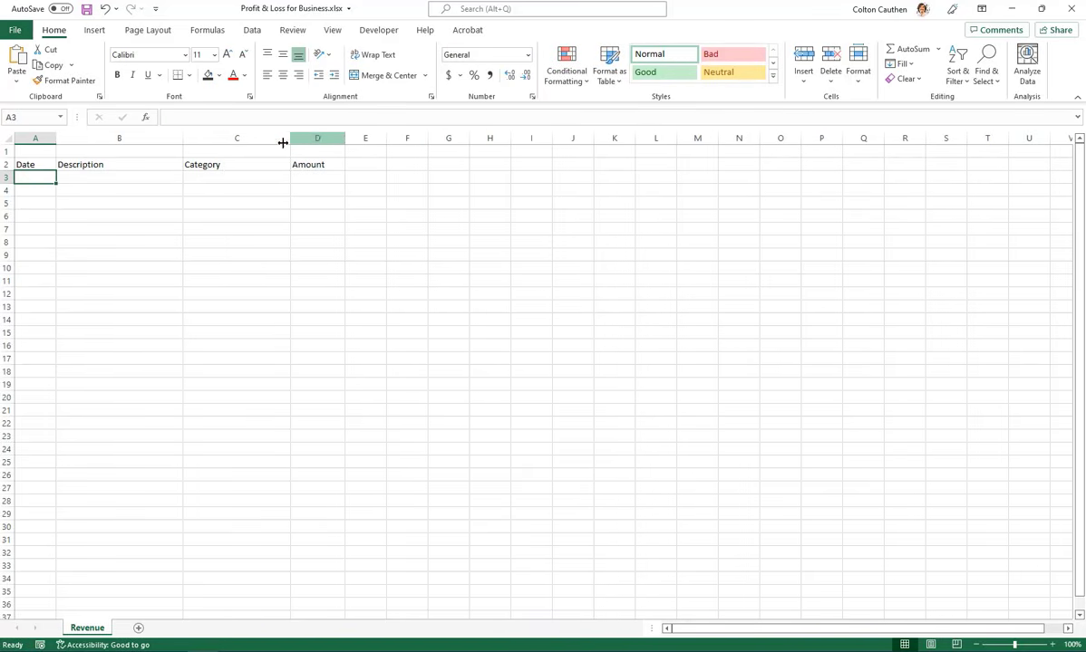
{"action": "left_click_drag", "start_coordinate": [183, 137], "coordinate": [279, 138]}
{"action": "left_click", "coordinate": [122, 297]}
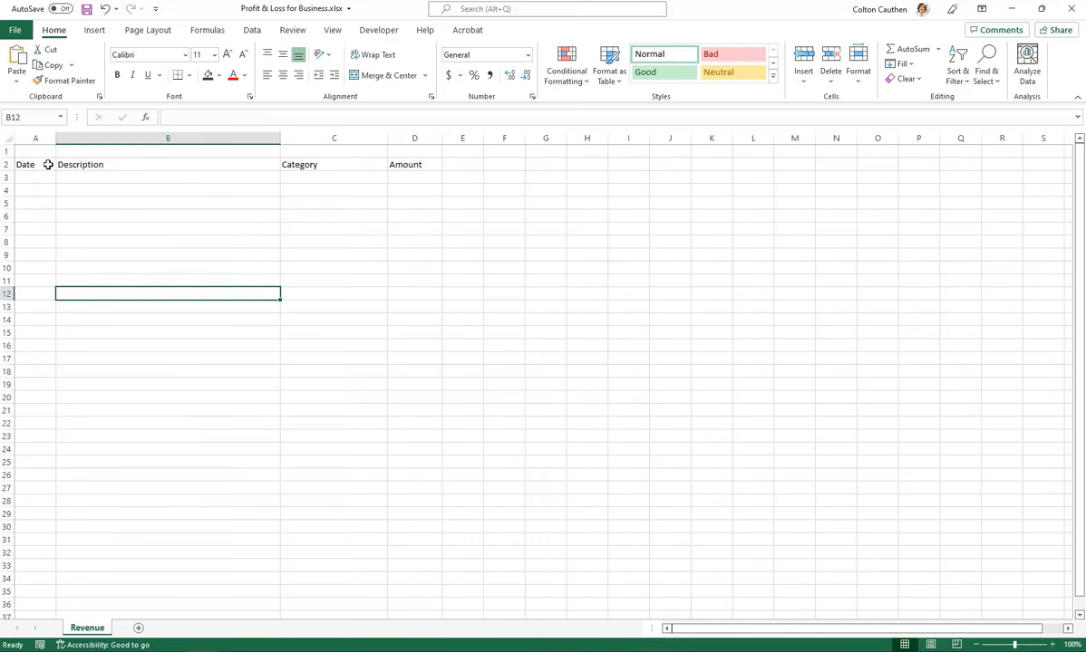
Format A2:D3 as a table with headers in the Green, Table Style Medium 14 style
{"action": "left_click_drag", "start_coordinate": [41, 164], "coordinate": [417, 168]}
{"action": "left_click", "coordinate": [208, 242]}
{"action": "left_click_drag", "start_coordinate": [25, 164], "coordinate": [417, 178]}
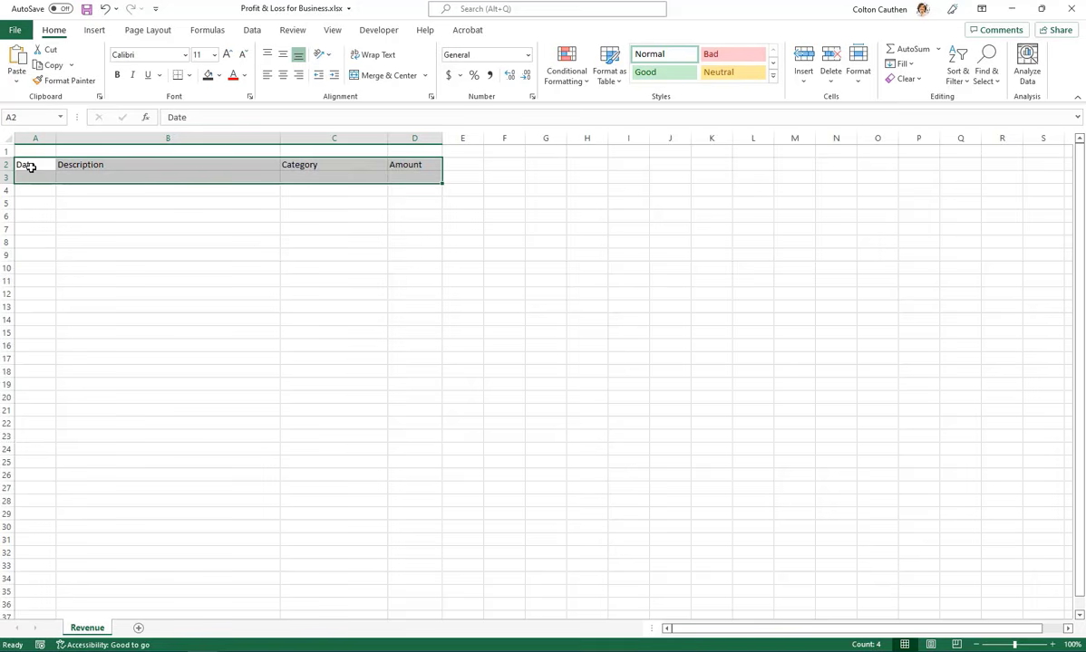
{"action": "left_click_drag", "start_coordinate": [31, 167], "coordinate": [421, 174]}
{"action": "left_click", "coordinate": [610, 78]}
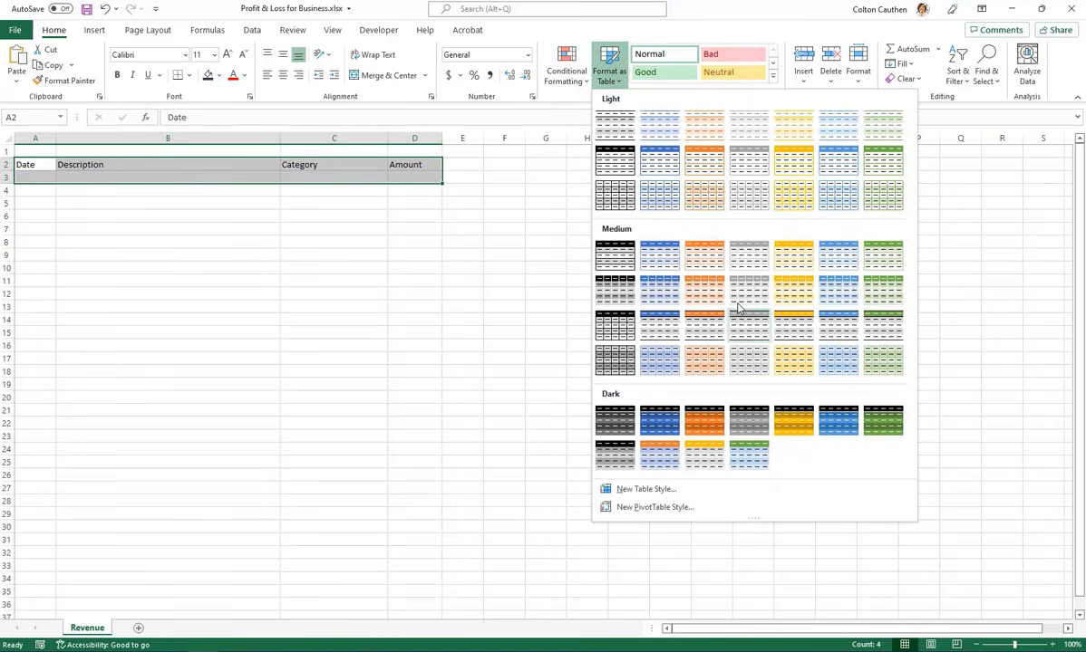
{"action": "left_click", "coordinate": [887, 296]}
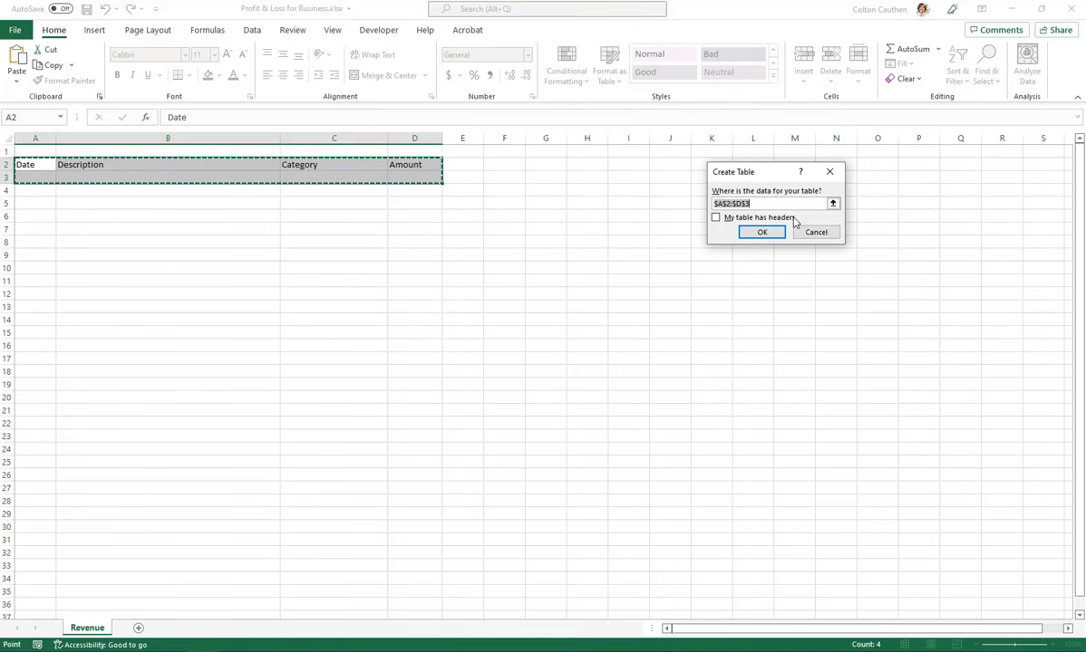
{"action": "left_click", "coordinate": [716, 218]}
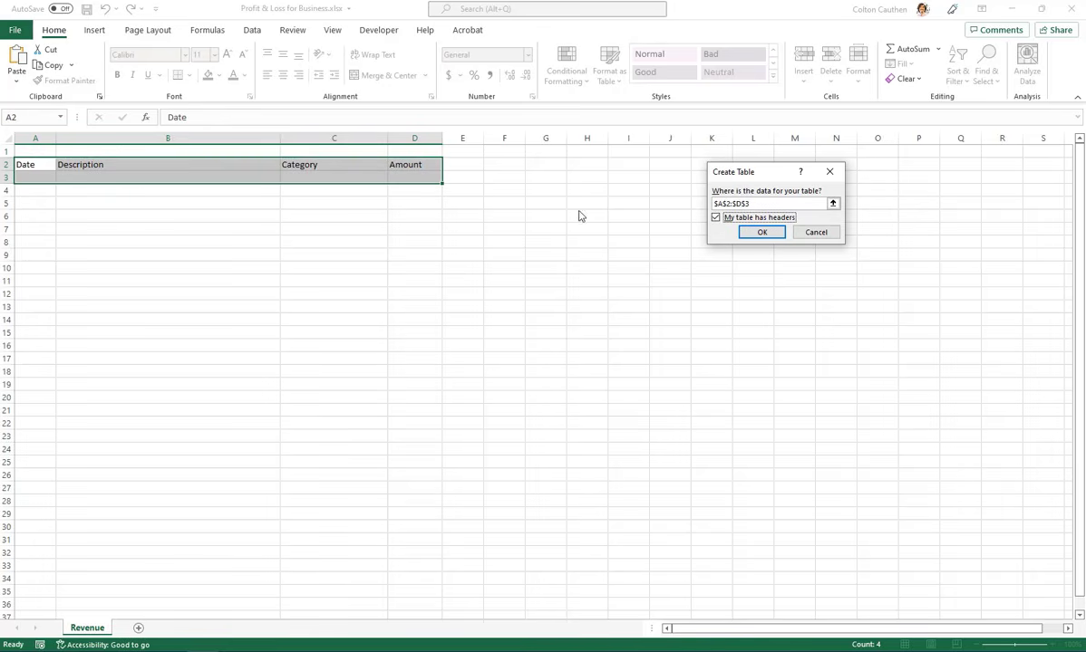
{"action": "left_click", "coordinate": [762, 233]}
{"action": "left_click", "coordinate": [220, 230]}
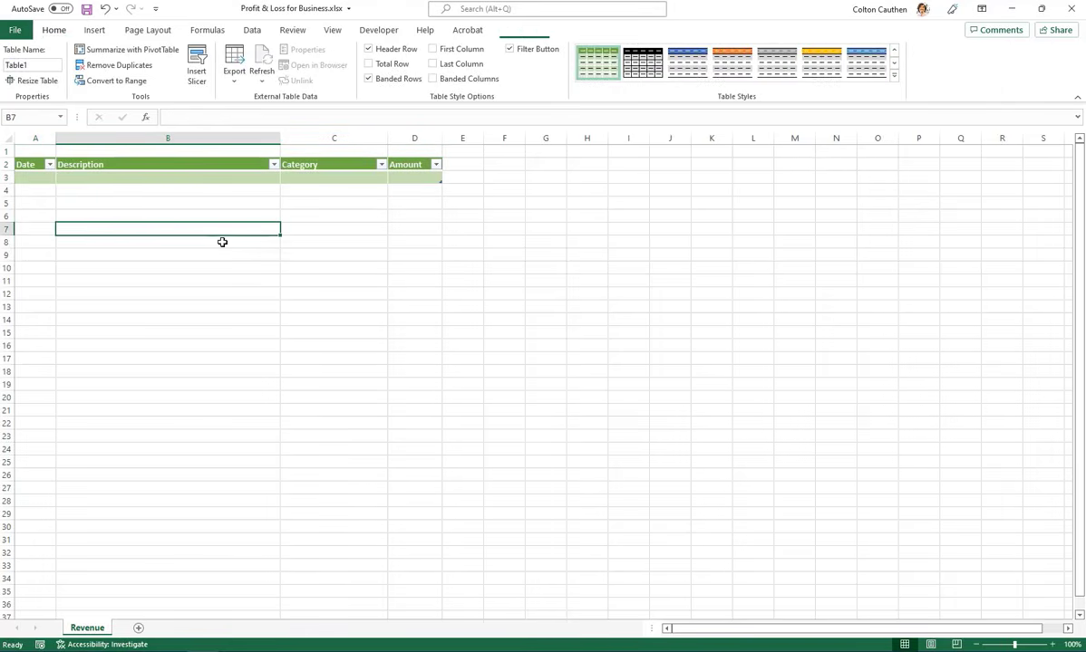
Enter the current date, 6/11/2022, in the table's first Date cell
{"action": "left_click", "coordinate": [32, 178]}
{"action": "type", "text": "6/11"}
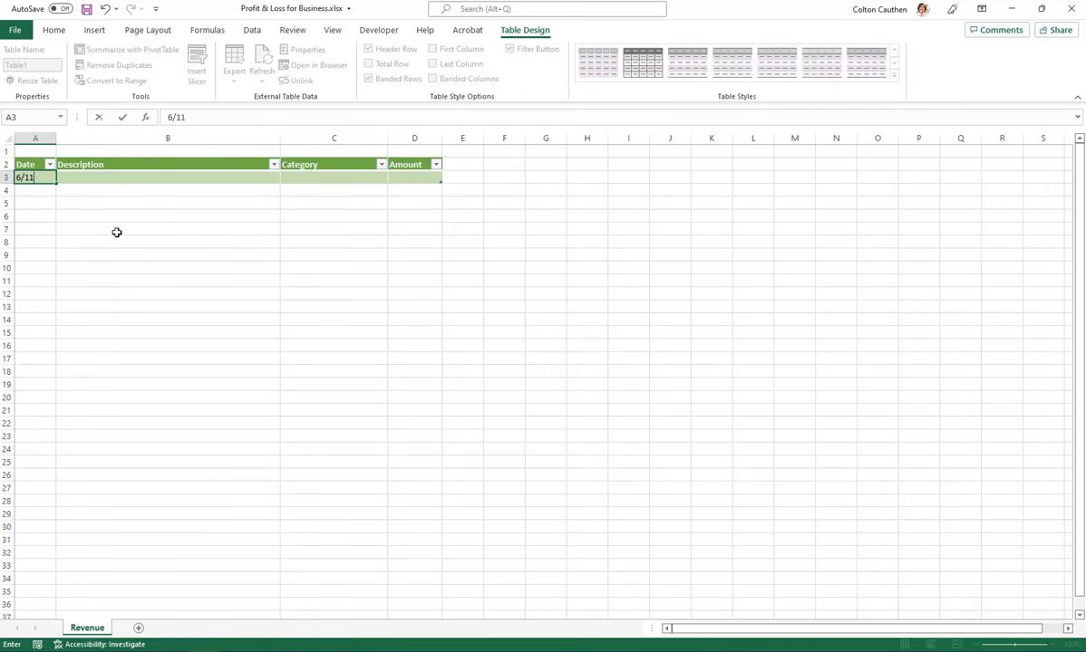
{"action": "key", "text": "Escape"}
{"action": "key", "text": "ctrl+semicolon"}
{"action": "key", "text": "Return"}
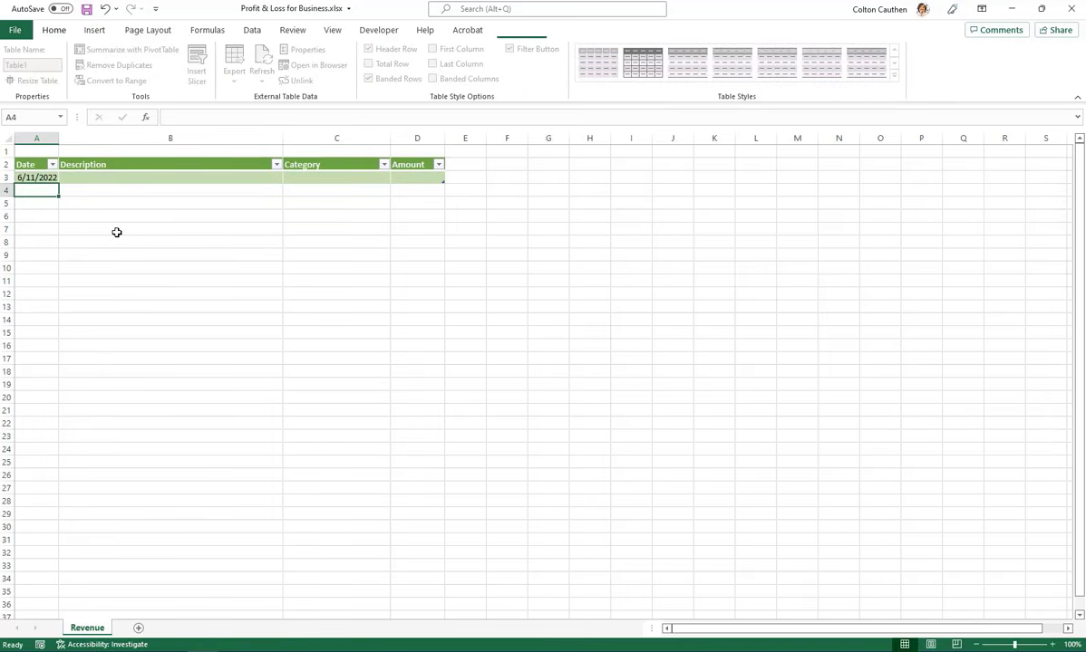
Fill in the first table row with description Test and amount 125, and widen the Date column
{"action": "key", "text": "Up"}
{"action": "key", "text": "Right"}
{"action": "left_click_drag", "start_coordinate": [56, 133], "coordinate": [82, 135]}
{"action": "type", "text": "Test"}
{"action": "key", "text": "Tab"}
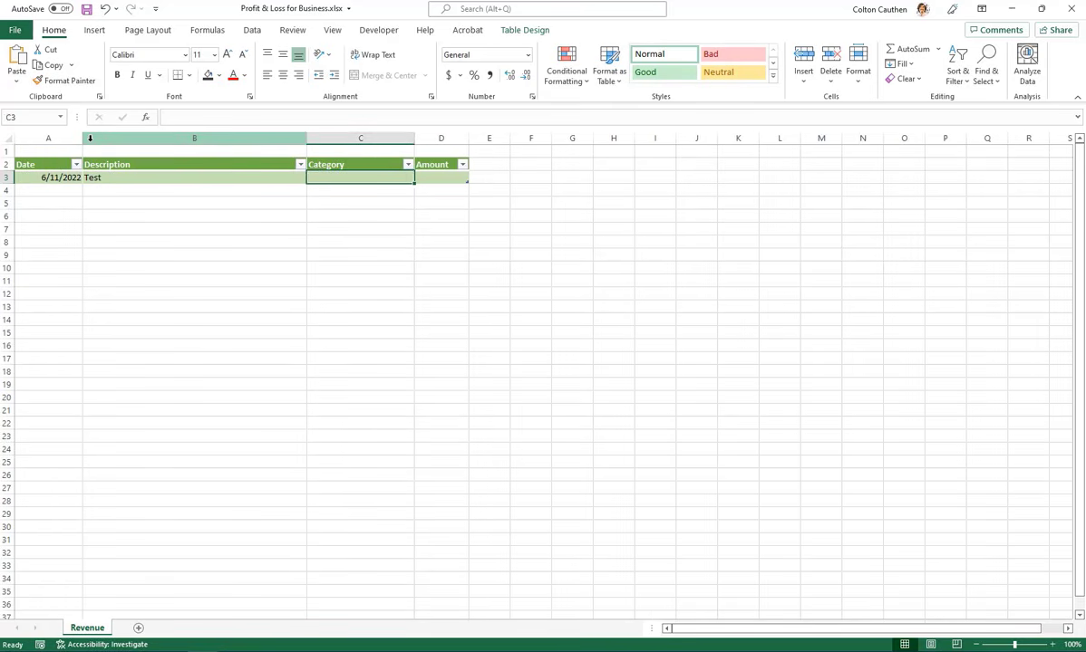
{"action": "key", "text": "Tab"}
{"action": "type", "text": "125"}
{"action": "key", "text": "Return"}
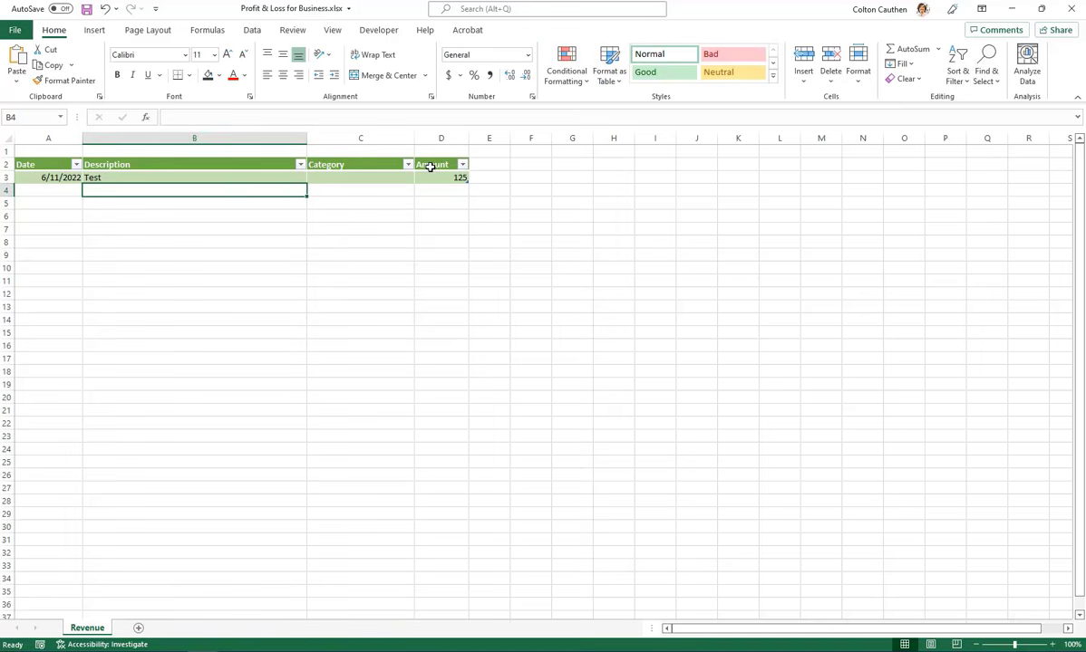
Format the first row's Amount cell as Currency
{"action": "left_click", "coordinate": [437, 181]}
{"action": "left_click", "coordinate": [527, 54]}
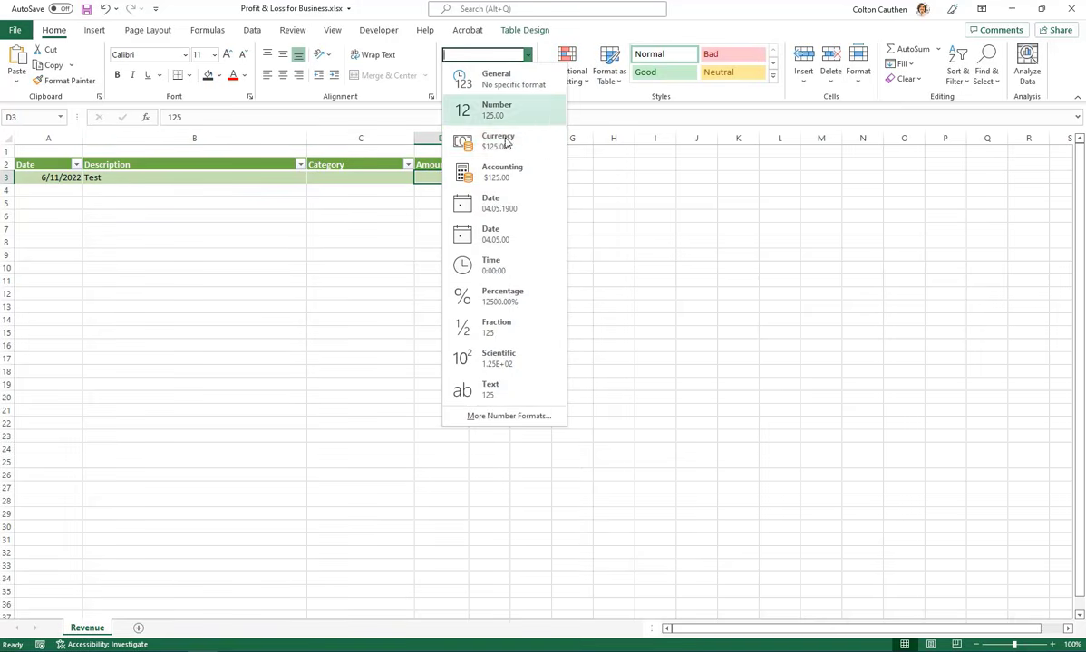
{"action": "left_click", "coordinate": [505, 147]}
Center the Amount header and the entire Date column
{"action": "left_click", "coordinate": [453, 163]}
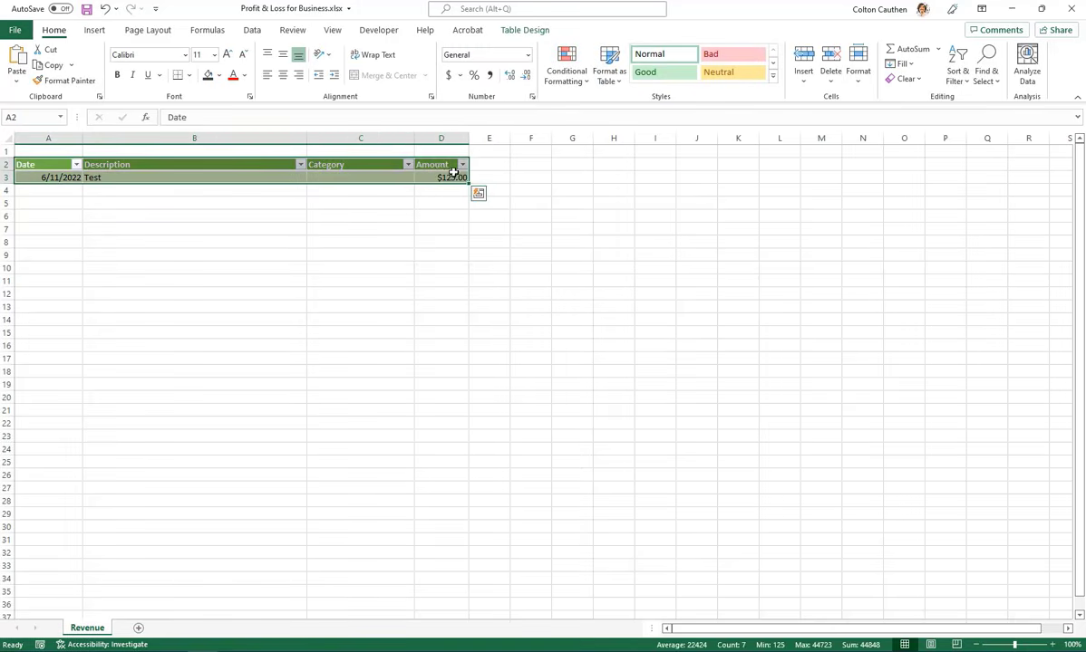
{"action": "left_click", "coordinate": [444, 166]}
{"action": "left_click", "coordinate": [194, 240]}
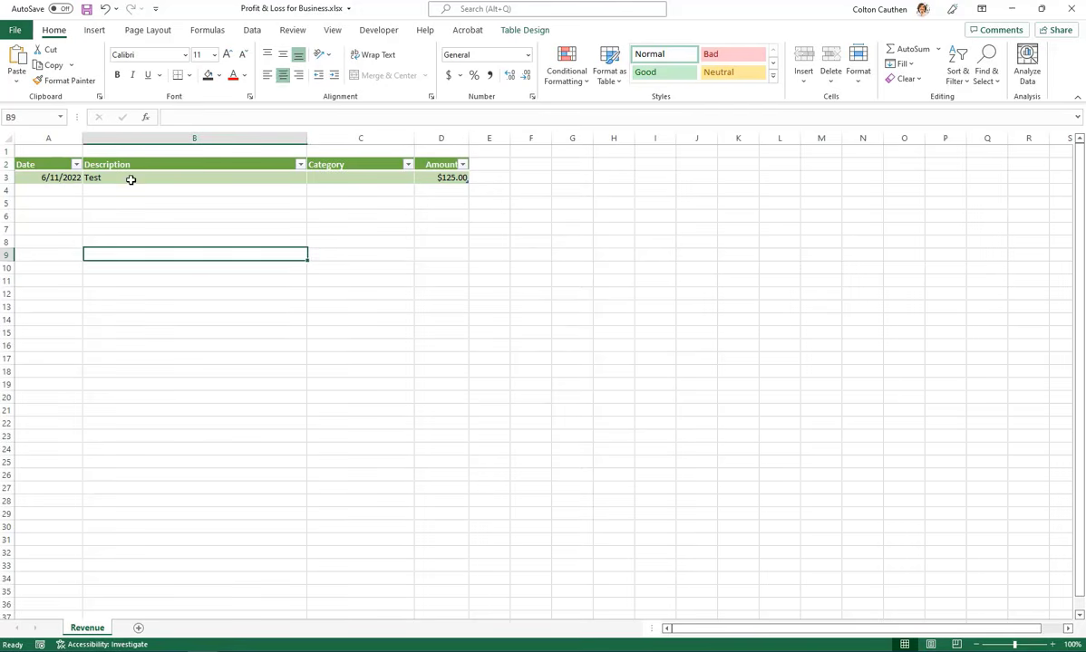
{"action": "left_click", "coordinate": [48, 138]}
{"action": "left_click", "coordinate": [282, 74]}
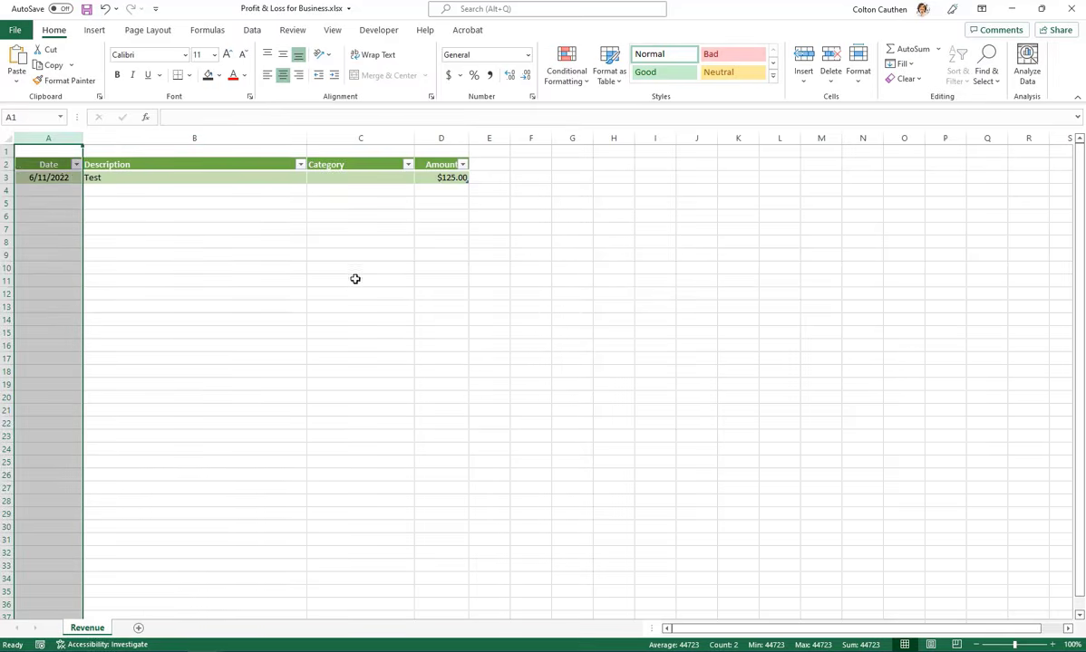
{"action": "left_click", "coordinate": [353, 278]}
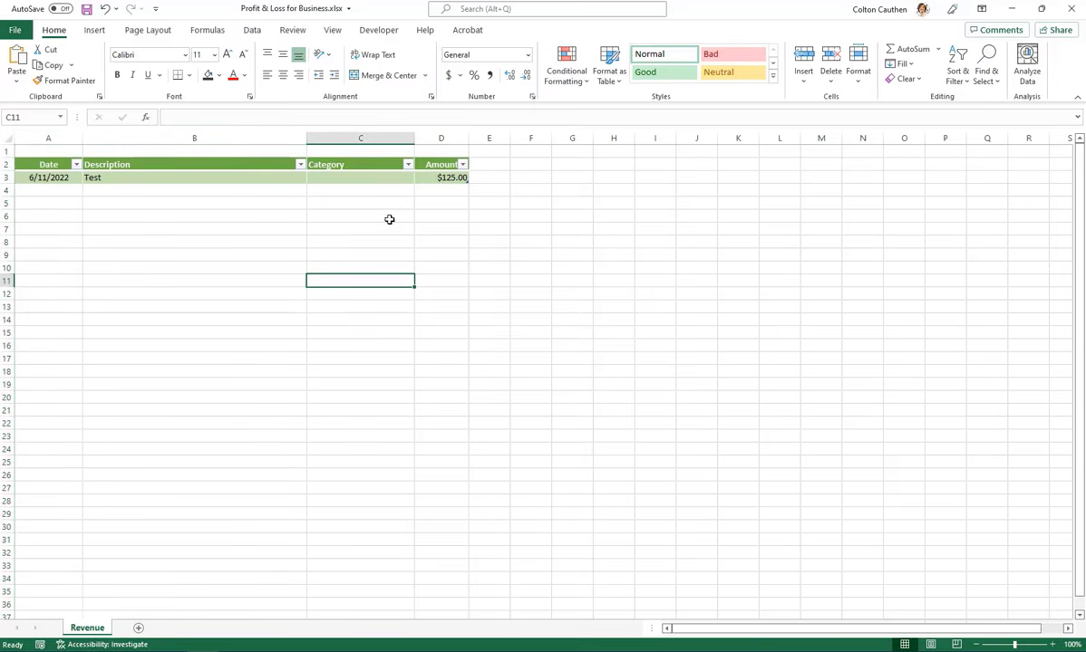
Add two more table rows by entering the current date, 6/11/2022, in A4 and A5
{"action": "left_click", "coordinate": [41, 191]}
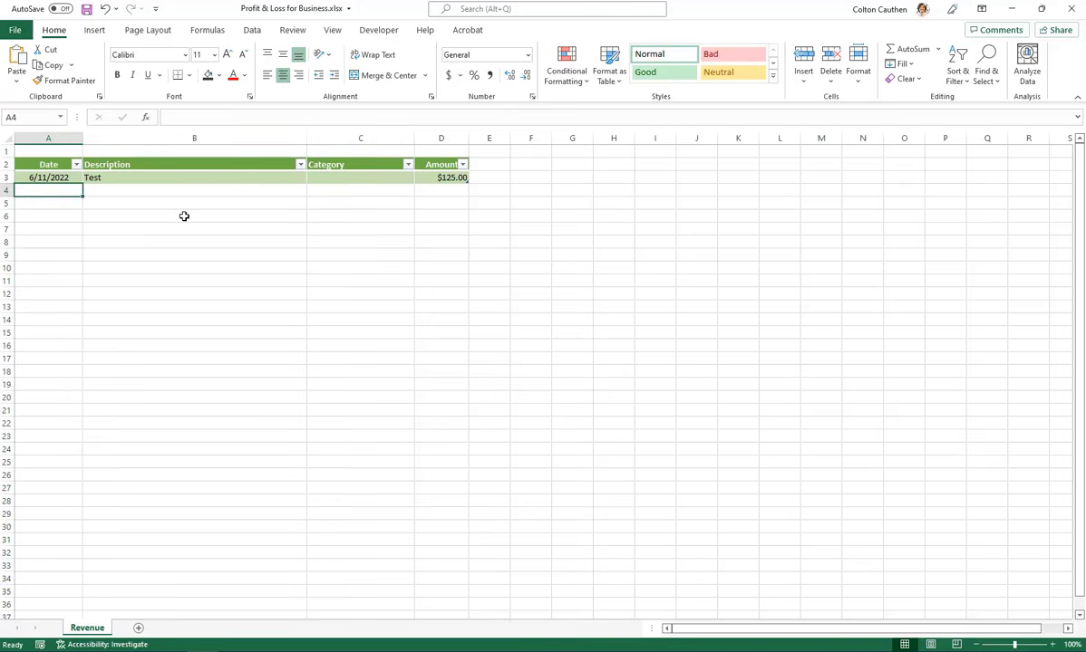
{"action": "key", "text": "ctrl+semicolon"}
{"action": "key", "text": "Return"}
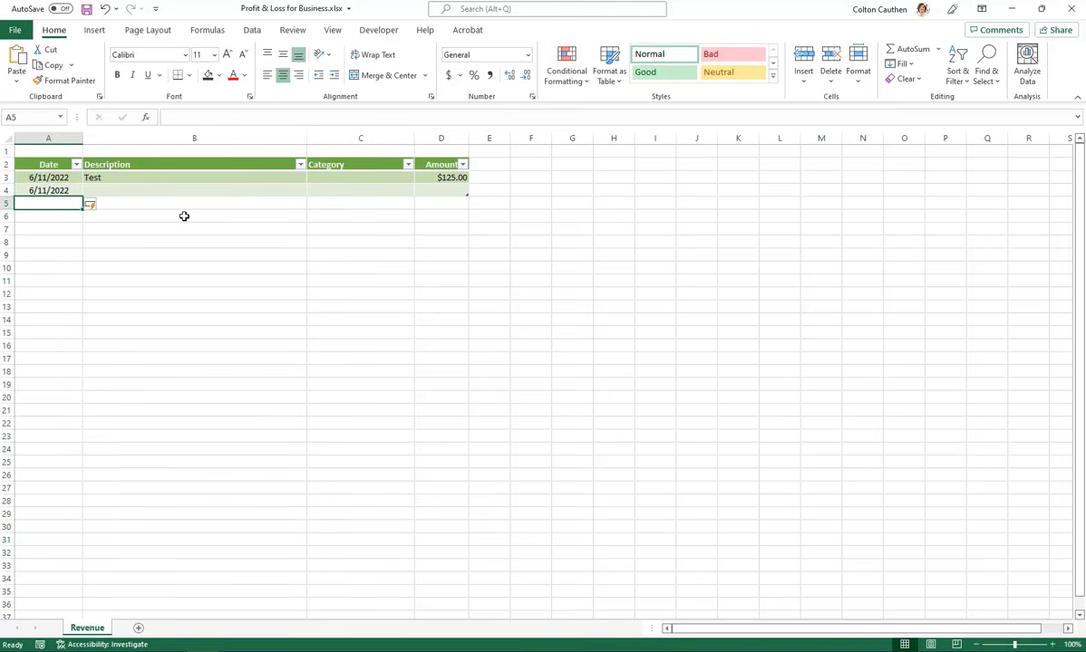
{"action": "key", "text": "ctrl+semicolon"}
{"action": "key", "text": "Return"}
{"action": "key", "text": "Up"}
{"action": "key", "text": "Up"}
{"action": "key", "text": "Right"}
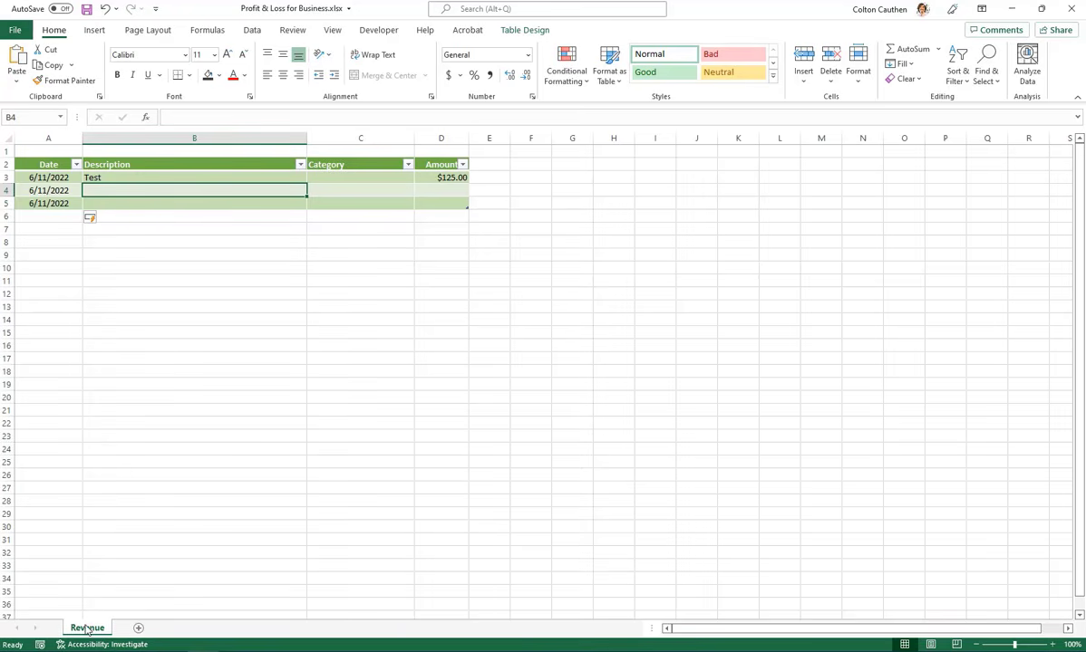
Duplicate the Revenue sheet, placing the copy directly after it
{"action": "left_click_drag", "start_coordinate": [84, 635], "coordinate": [127, 598]}
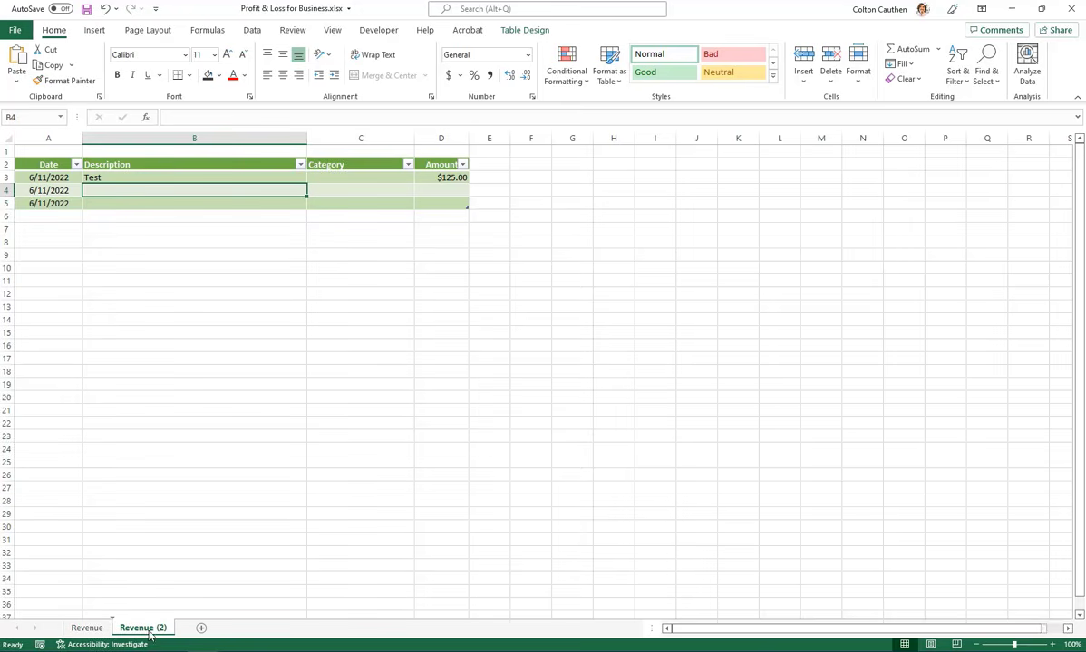
{"action": "left_click", "coordinate": [89, 628]}
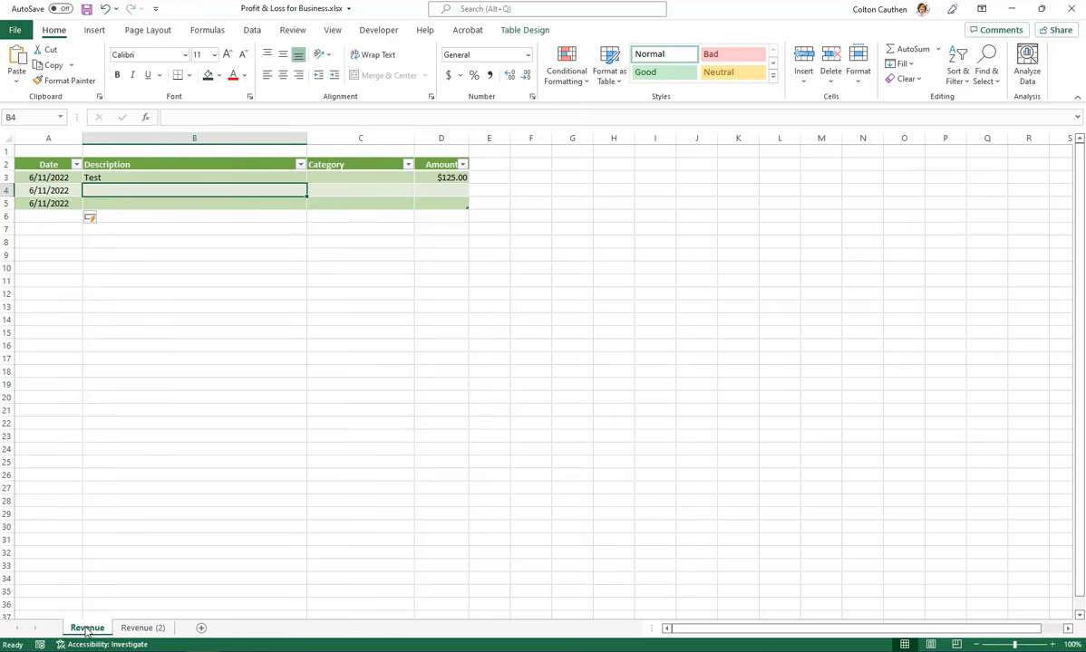
{"action": "right_click", "coordinate": [84, 631]}
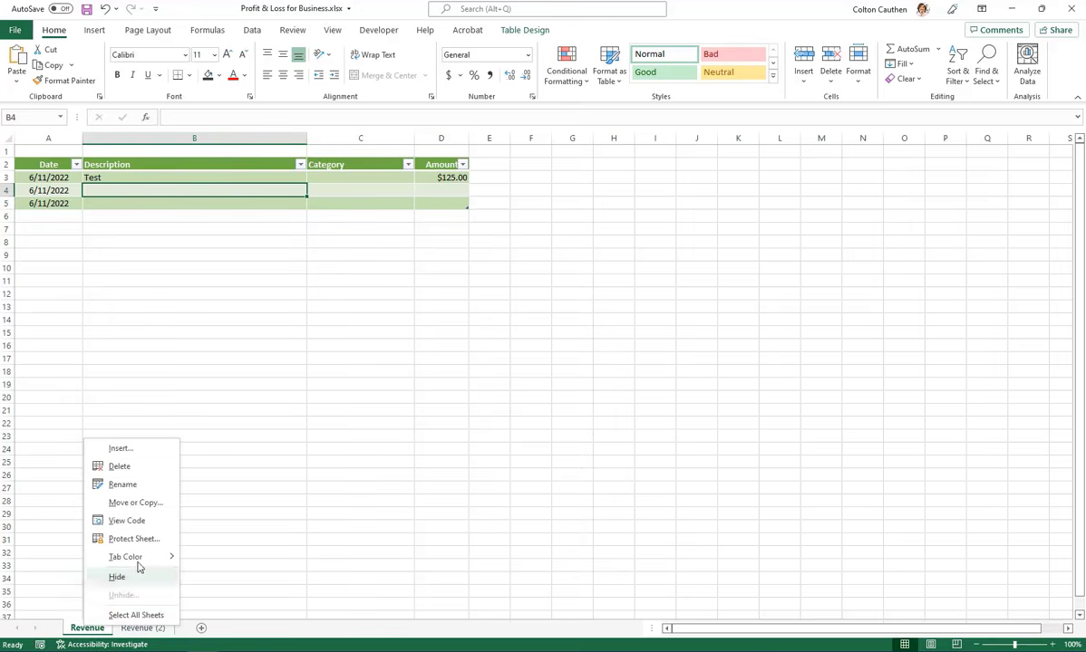
{"action": "mouse_move", "coordinate": [138, 555]}
{"action": "left_click", "coordinate": [136, 504]}
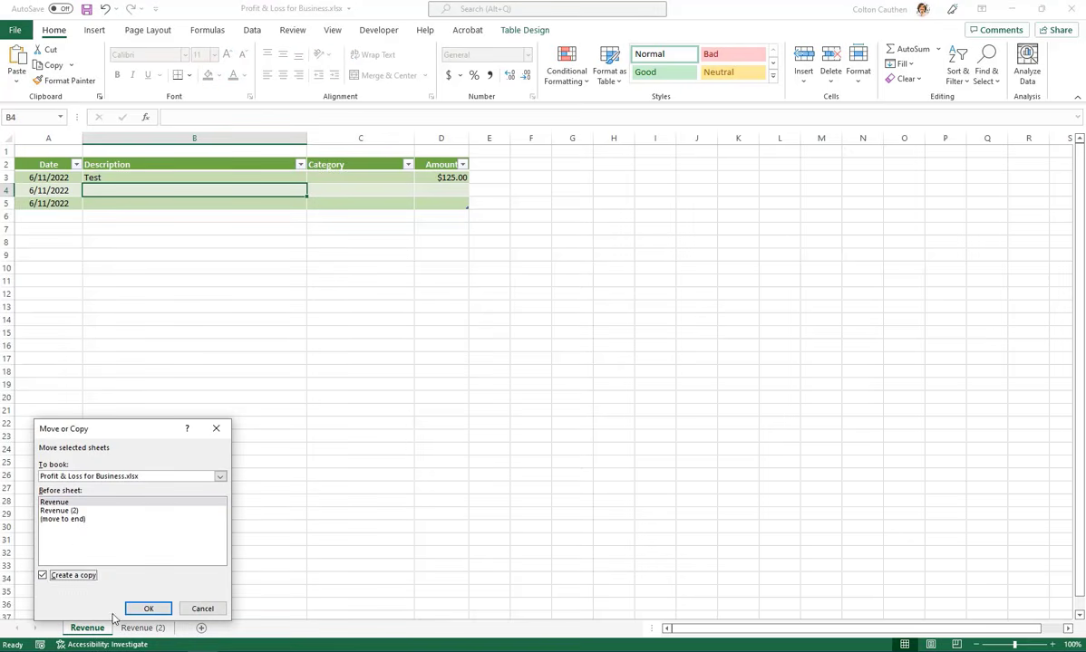
{"action": "left_click", "coordinate": [202, 608]}
Rename the copied Revenue sheet as Expenses
{"action": "double_click", "coordinate": [142, 628]}
{"action": "type", "text": "Expen"}
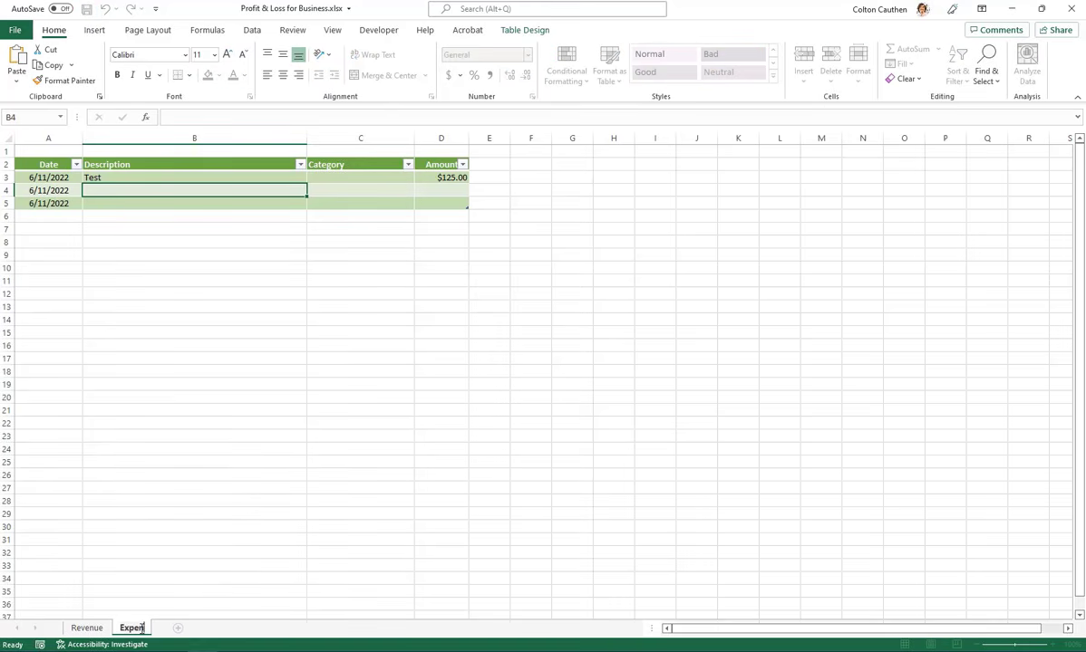
{"action": "type", "text": "ses"}
{"action": "left_click", "coordinate": [309, 424]}
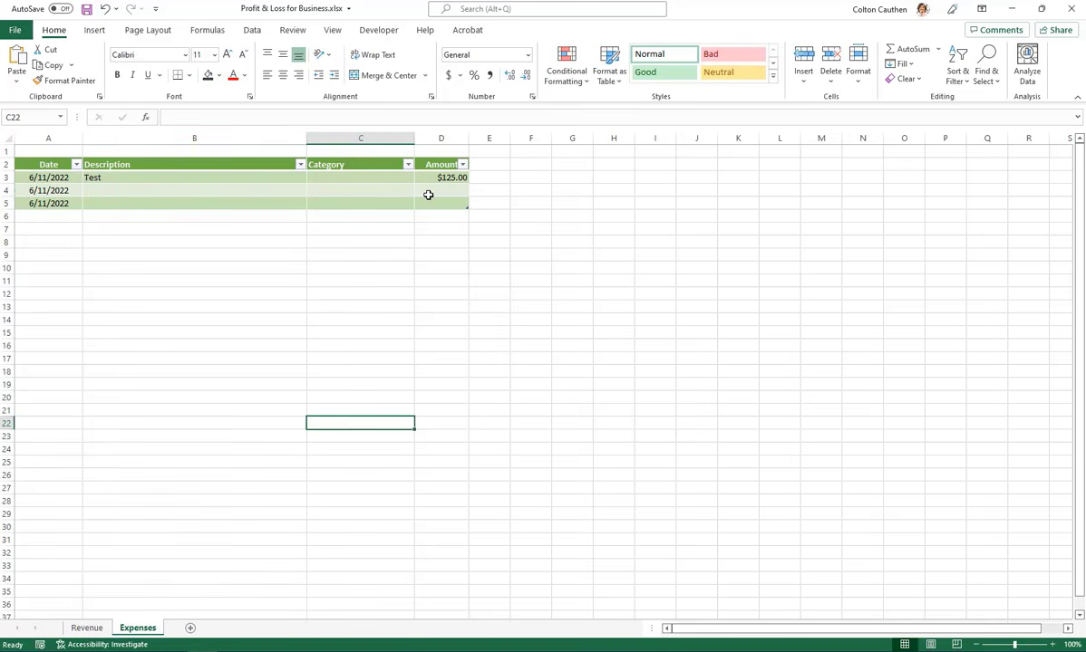
Change the Expenses table's style to Blue, Table Style Medium 2
{"action": "left_click", "coordinate": [41, 165]}
{"action": "left_click", "coordinate": [465, 201], "text": "shift"}
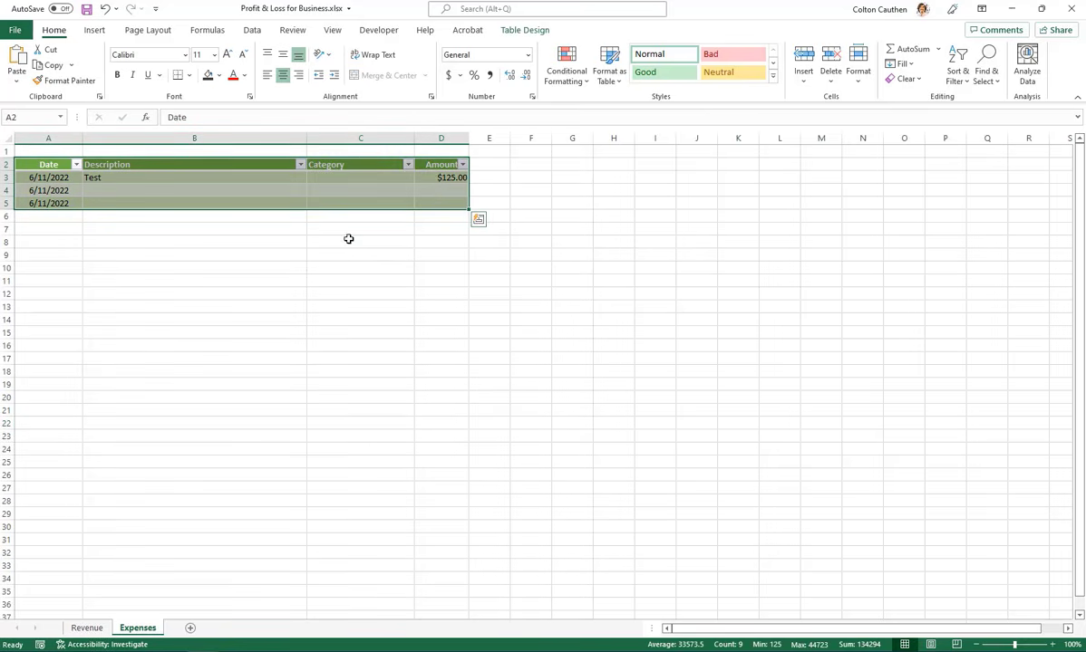
{"action": "left_click", "coordinate": [608, 72]}
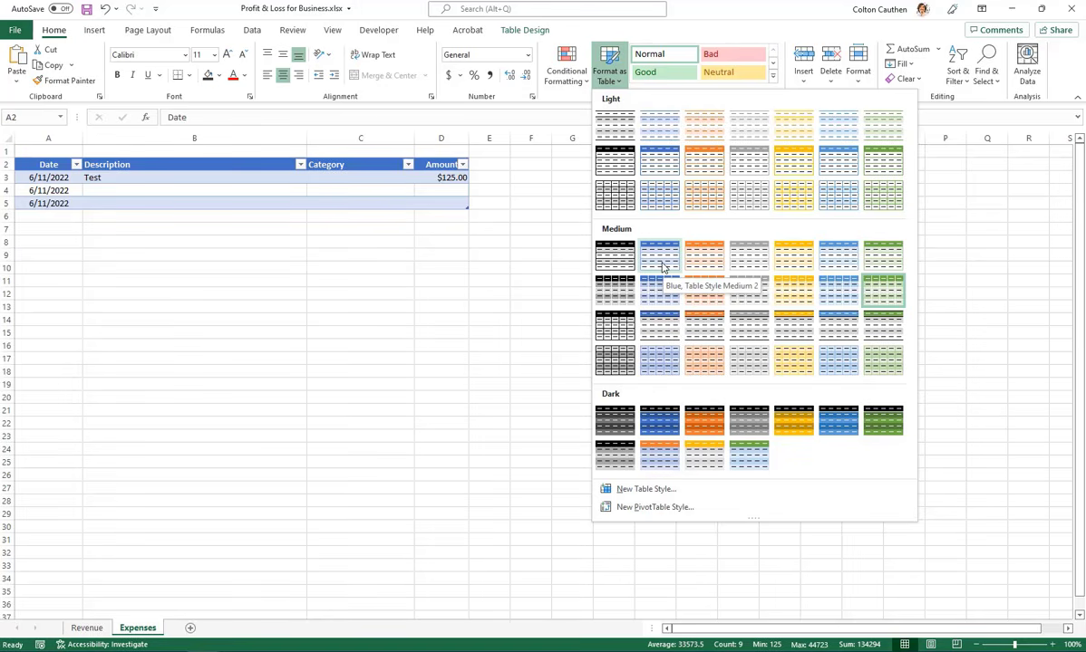
{"action": "left_click", "coordinate": [662, 265]}
{"action": "left_click", "coordinate": [272, 358]}
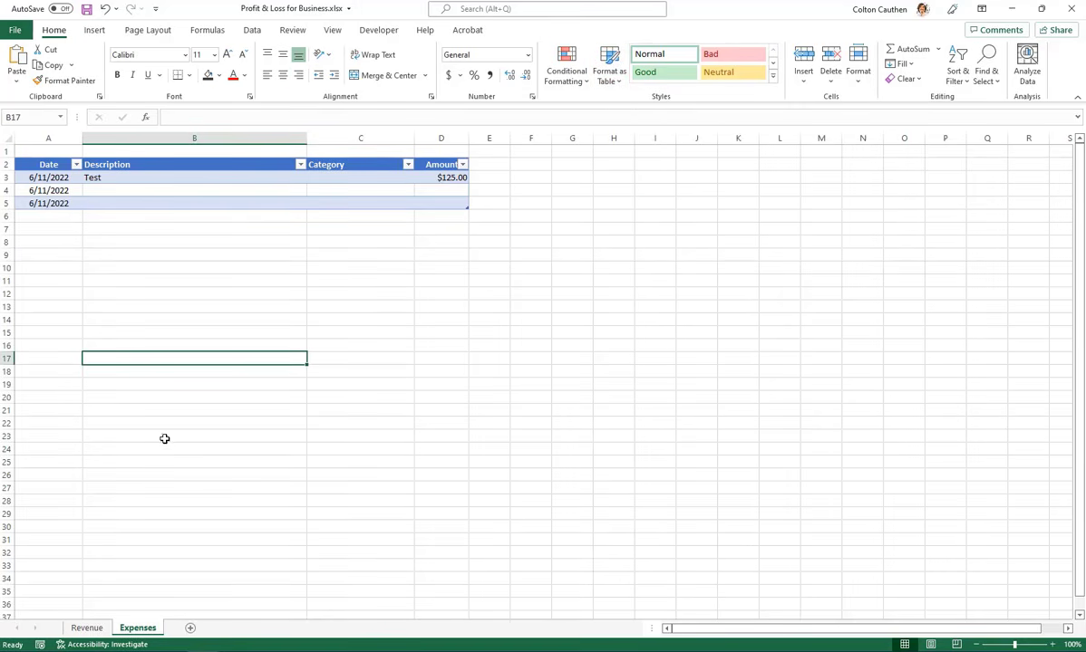
{"action": "left_click", "coordinate": [87, 628]}
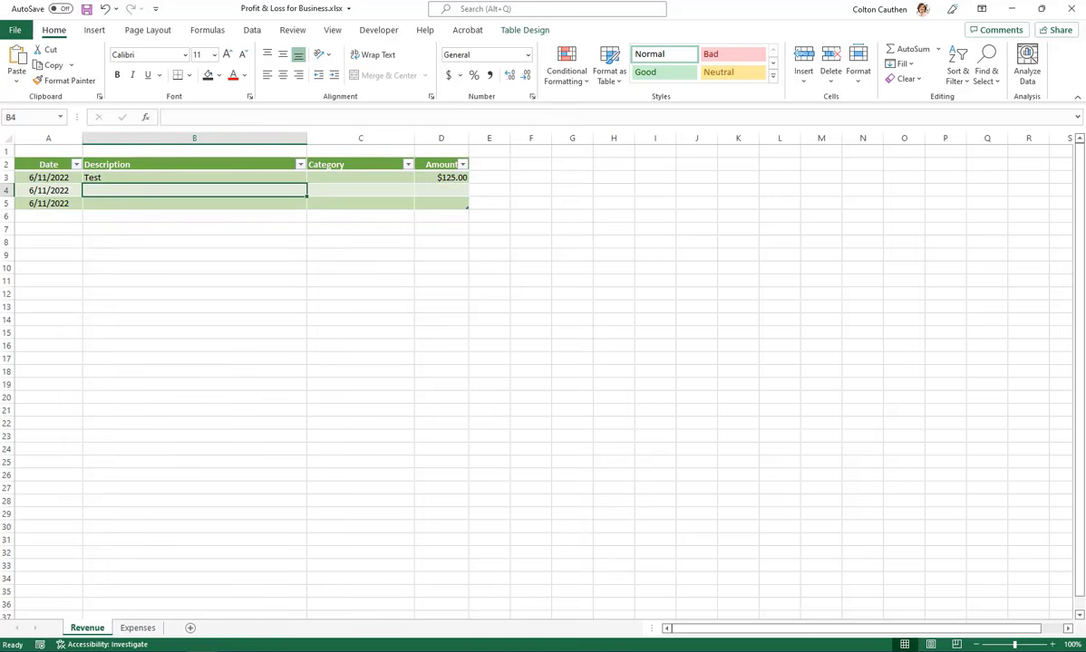
{"action": "left_click", "coordinate": [137, 628]}
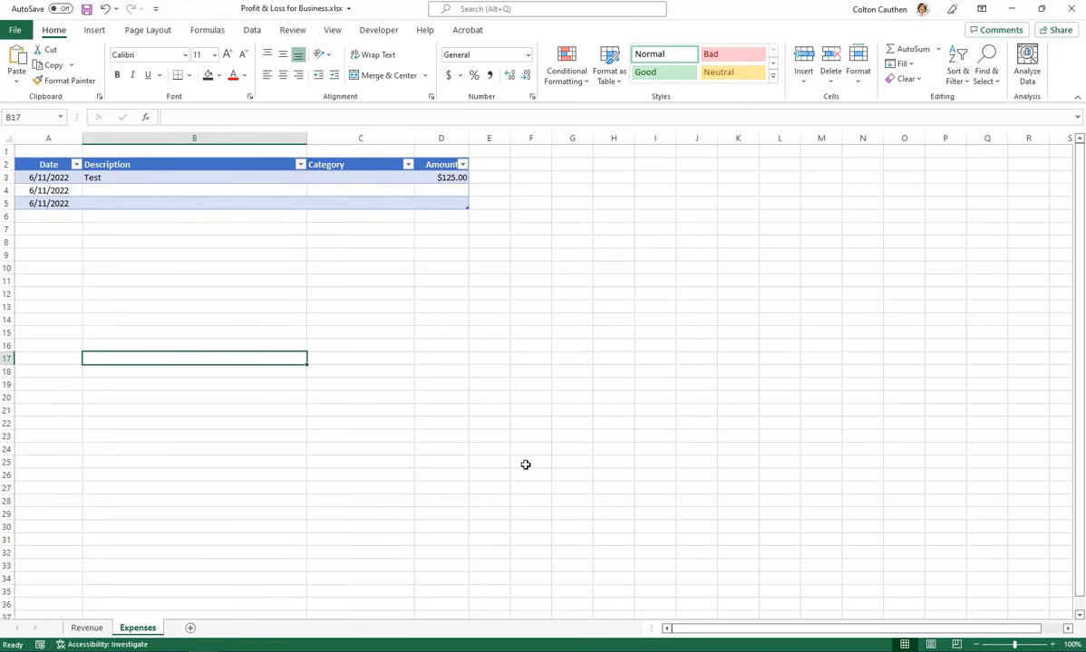
Add a new blank worksheet and place it before the Revenue sheet
{"action": "left_click", "coordinate": [87, 628]}
{"action": "left_click", "coordinate": [150, 629]}
{"action": "key", "text": "alt+Tab"}
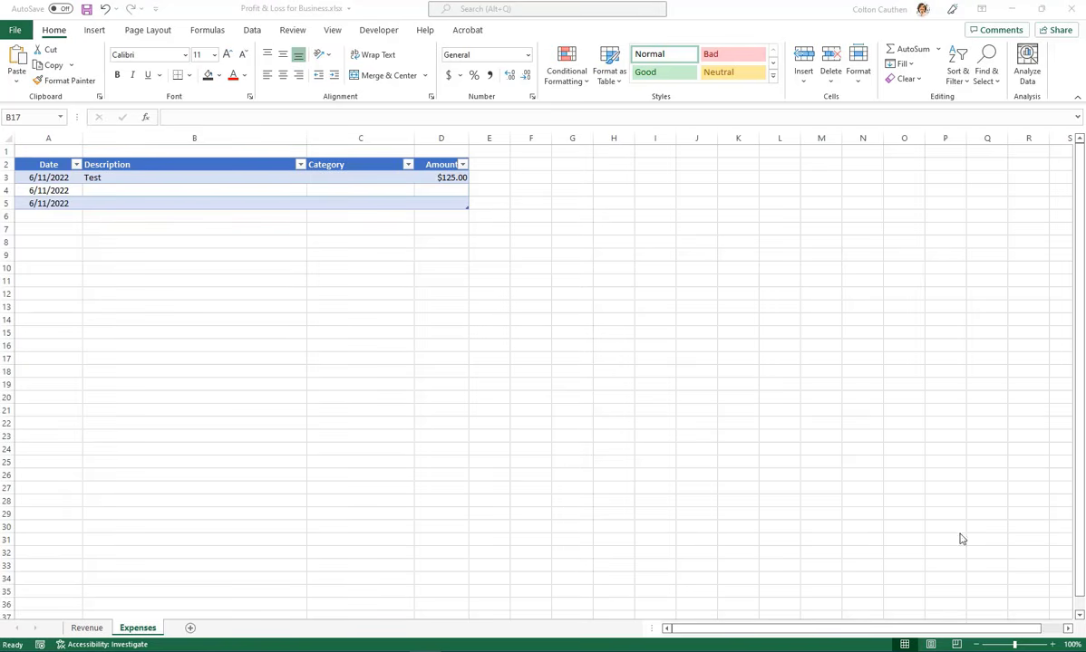
{"action": "left_click", "coordinate": [190, 628]}
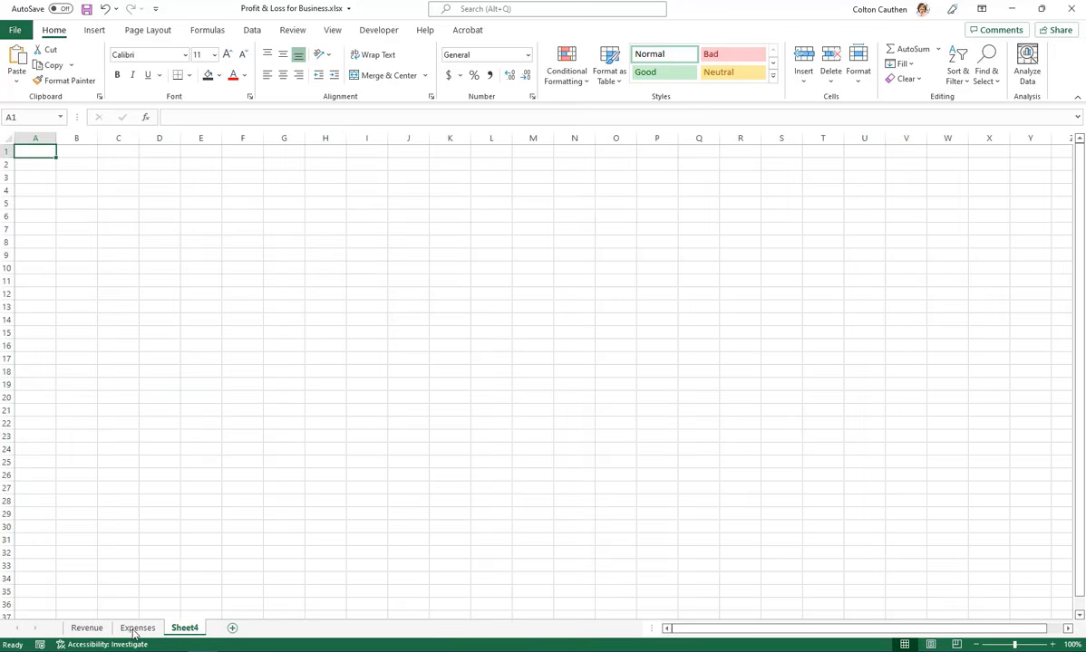
{"action": "left_click_drag", "start_coordinate": [133, 633], "coordinate": [63, 630]}
Rename the new blank sheet as P&L
{"action": "double_click", "coordinate": [96, 631]}
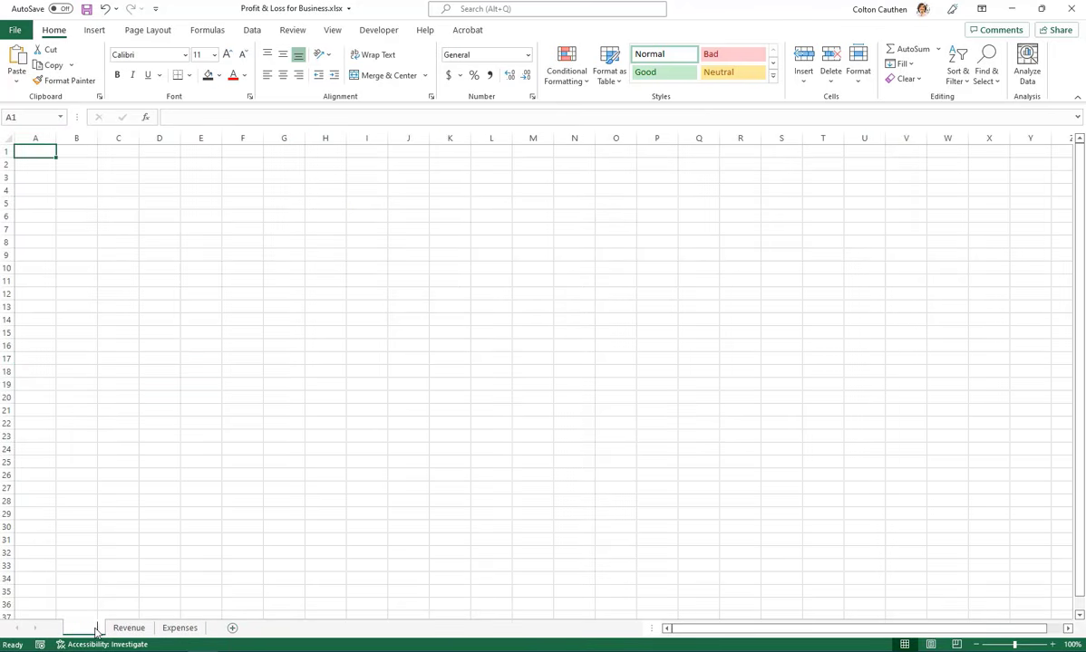
{"action": "type", "text": "P&L"}
{"action": "key", "text": "Return"}
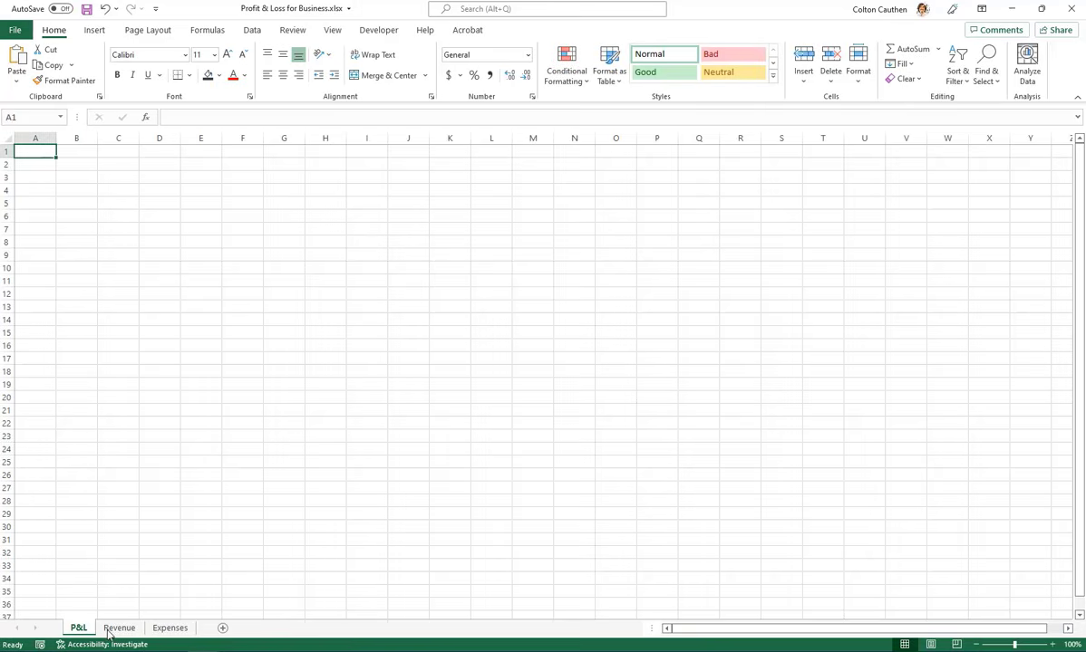
Enter the heading Sales Revenue in A7 and widen column A to fit it
{"action": "left_click", "coordinate": [38, 201]}
{"action": "key", "text": "Down"}
{"action": "key", "text": "Down"}
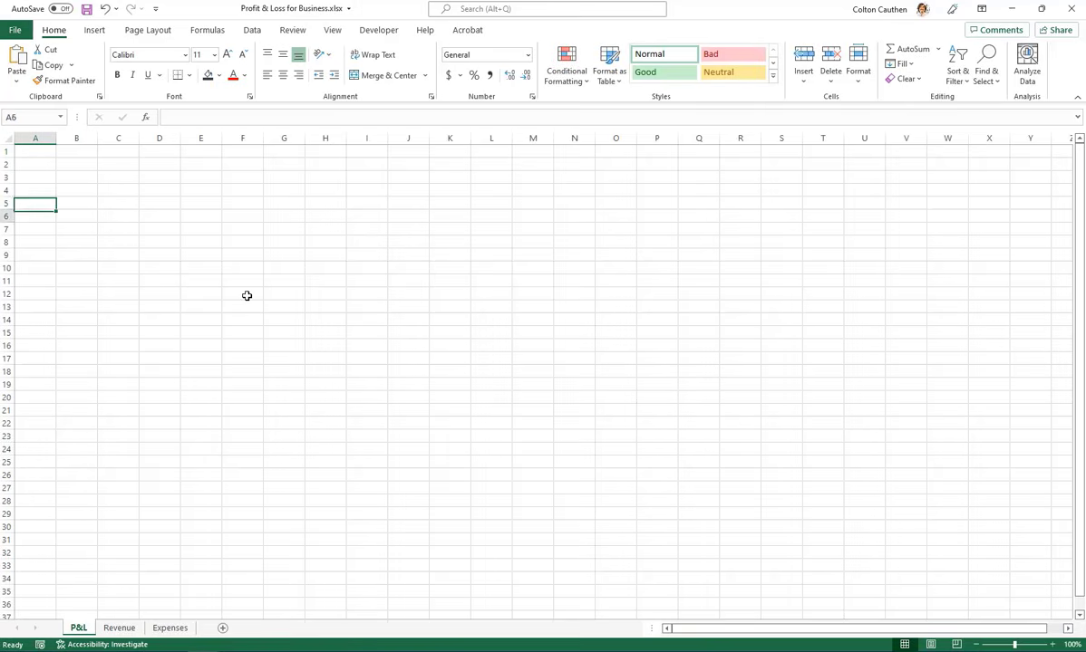
{"action": "type", "text": "Savl"}
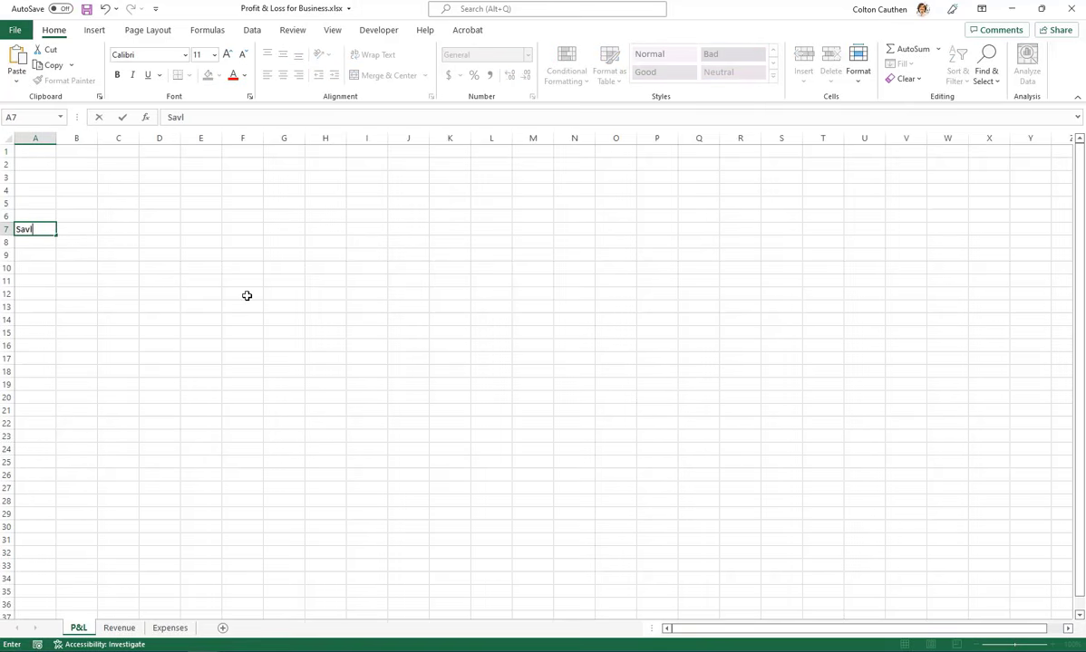
{"action": "type", "text": "es Revenue"}
{"action": "key", "text": "Return"}
{"action": "left_click", "coordinate": [40, 177]}
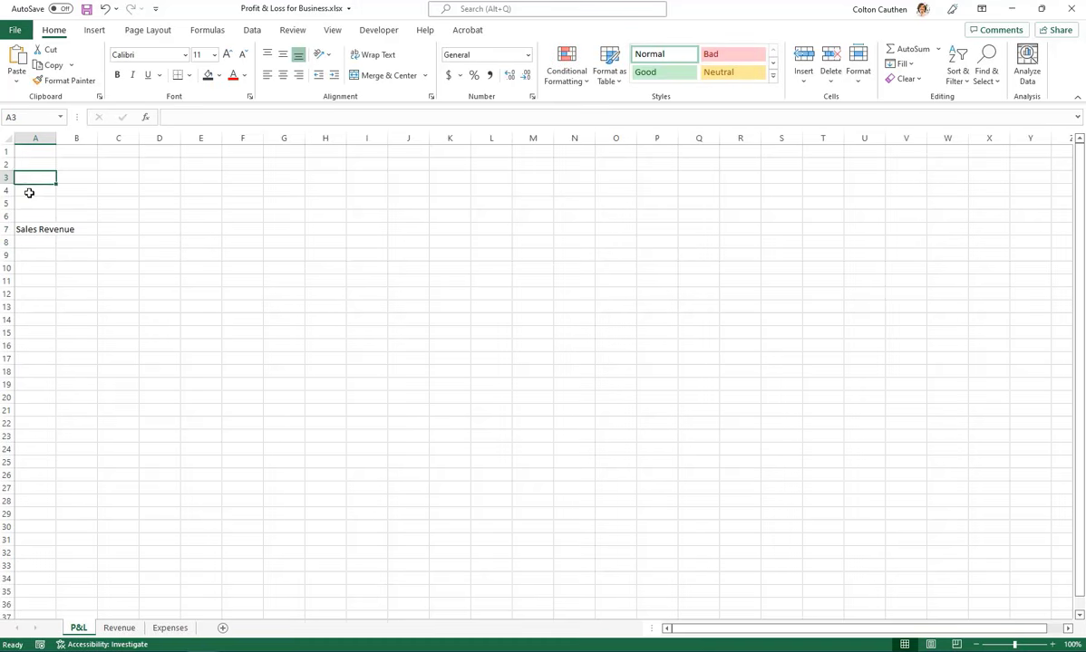
{"action": "left_click", "coordinate": [30, 228]}
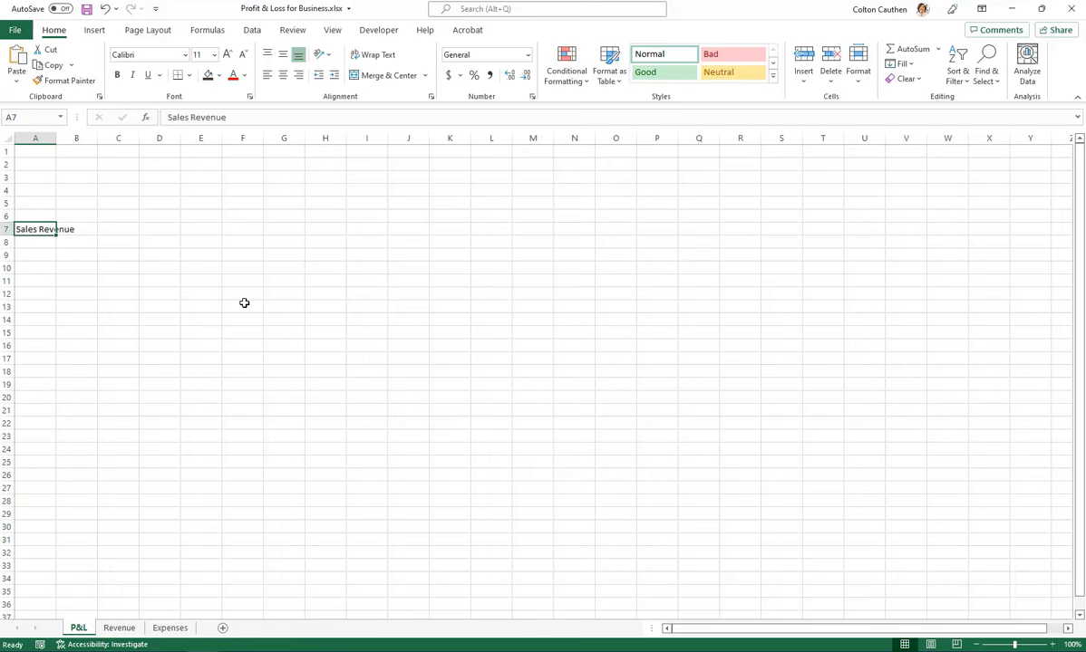
{"action": "left_click_drag", "start_coordinate": [54, 142], "coordinate": [87, 140]}
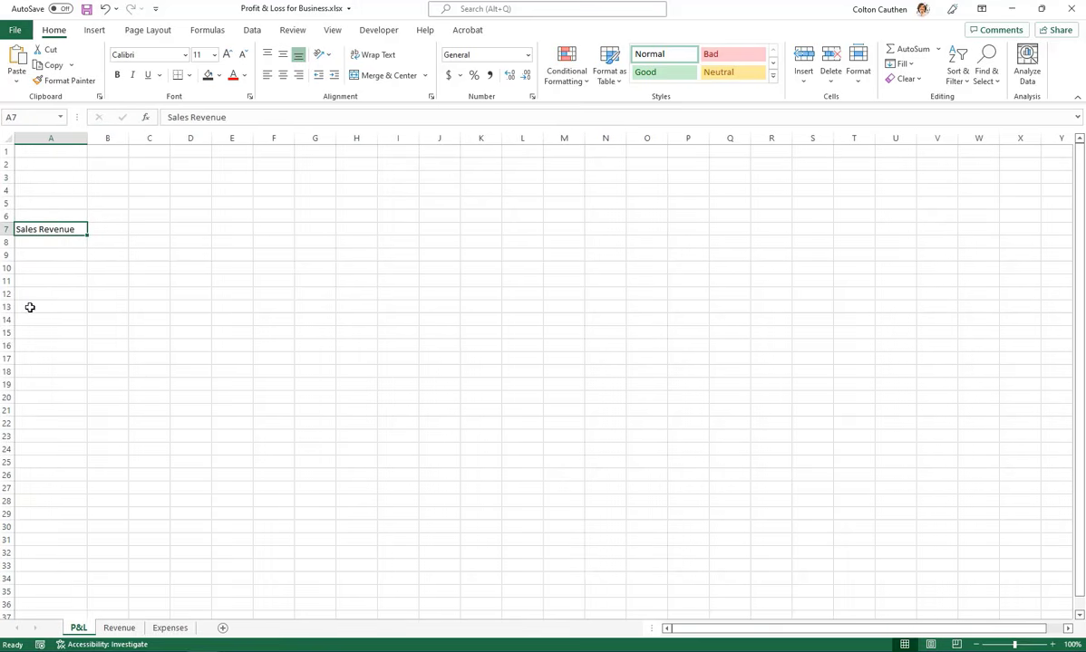
Enter the heading Cost of Sales in A14
{"action": "key", "text": "Down"}
{"action": "left_click", "coordinate": [40, 321]}
{"action": "type", "text": "Cost"}
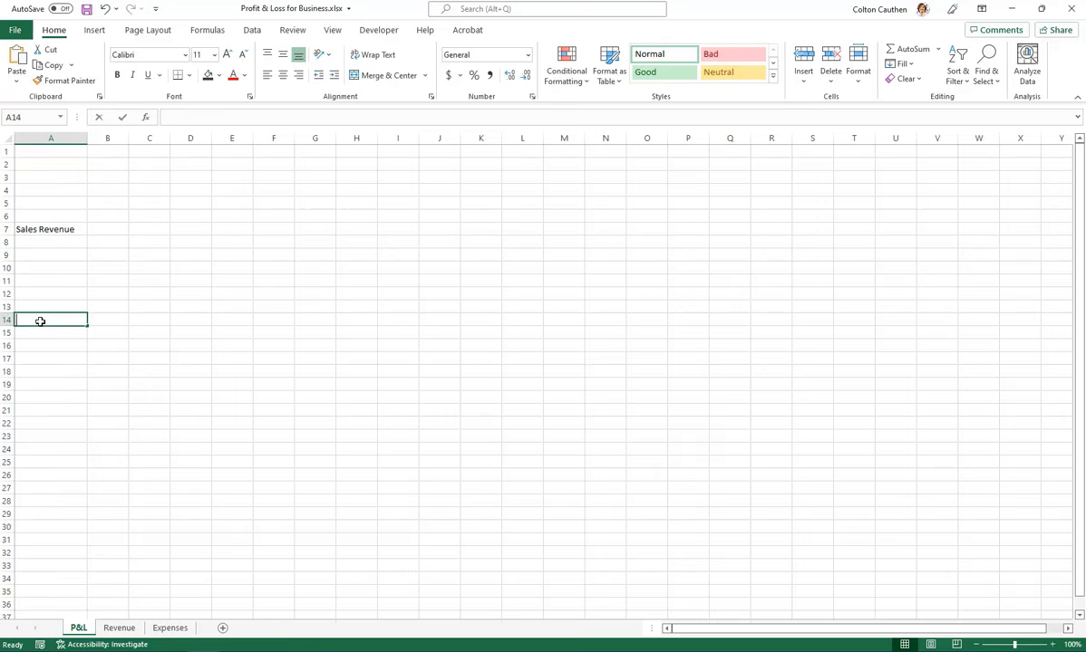
{"action": "type", "text": " of Sales"}
{"action": "key", "text": "Return"}
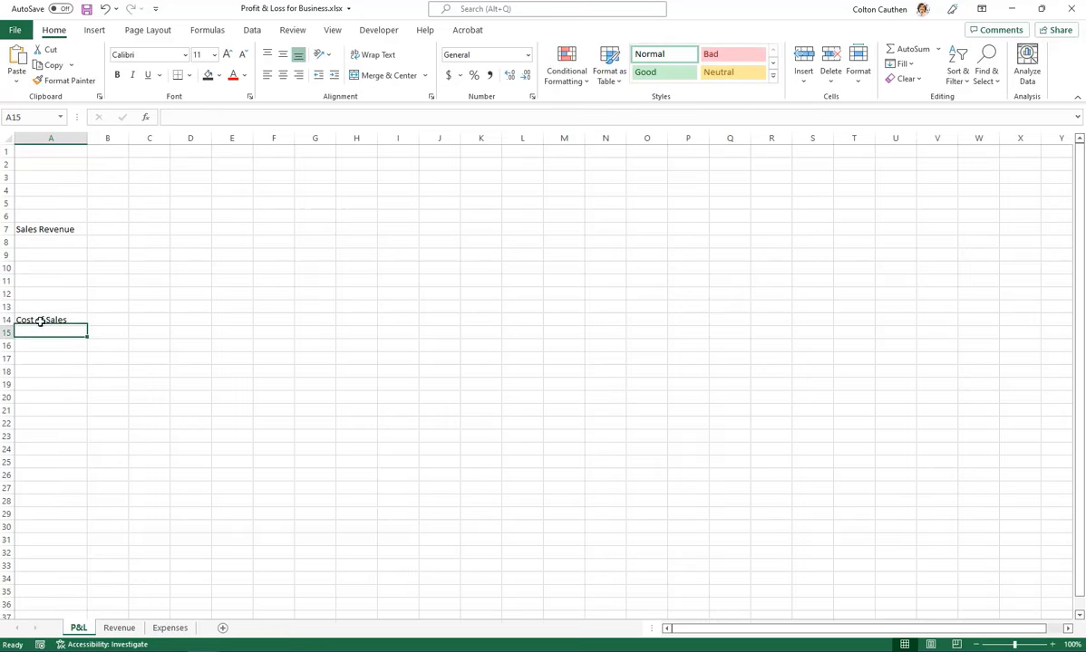
Enter the heading Operating Expenses in A21
{"action": "left_click", "coordinate": [60, 409]}
{"action": "type", "text": "Ope"}
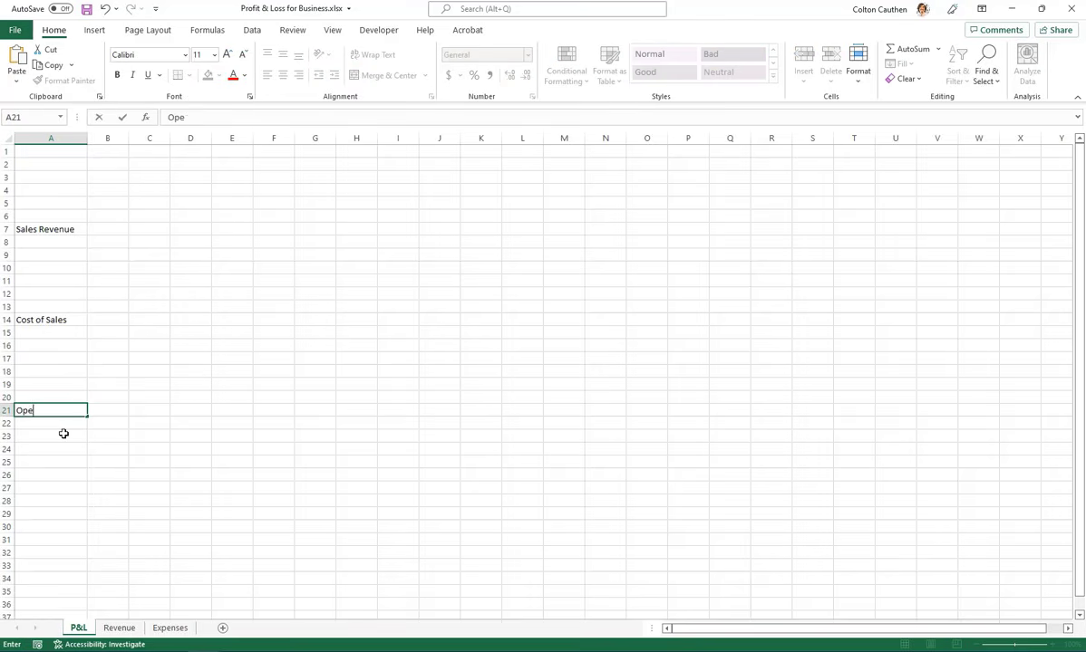
{"action": "type", "text": "rating Expenses"}
{"action": "key", "text": "Return"}
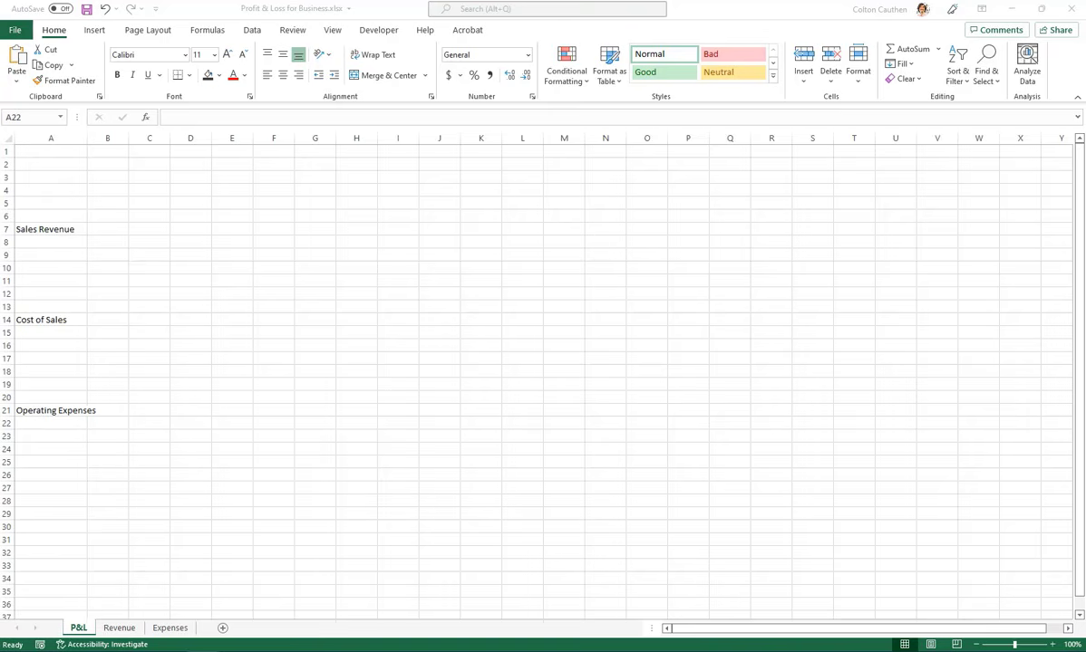
{"action": "left_click", "coordinate": [100, 502]}
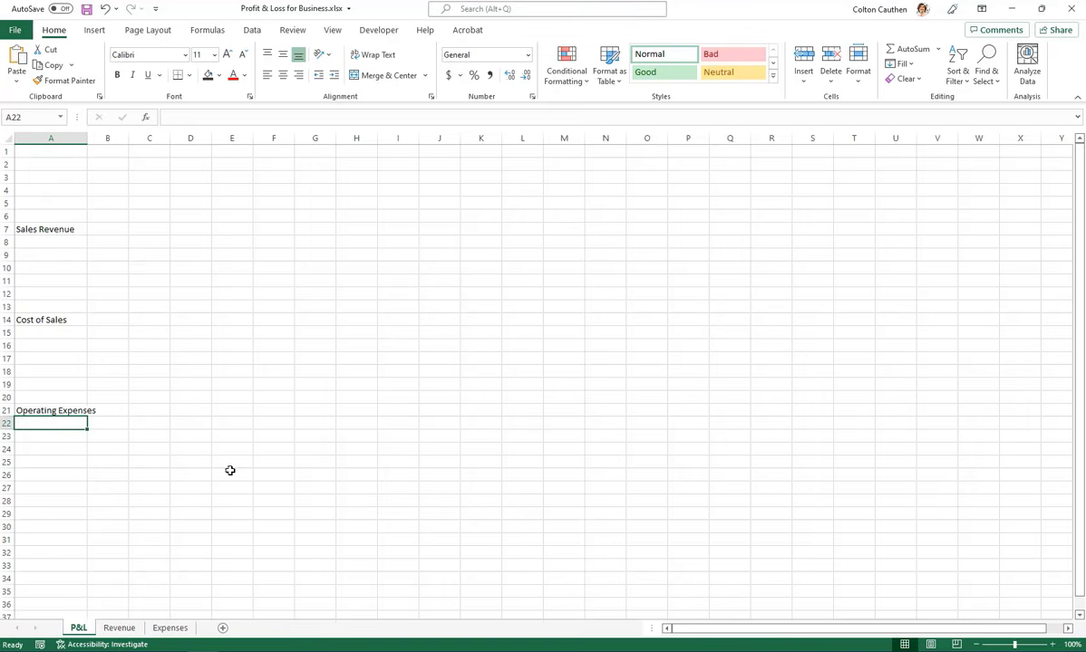
List Service 1, Service 2 and Service 3 in A8 to A10 under Sales Revenue
{"action": "left_click", "coordinate": [61, 241]}
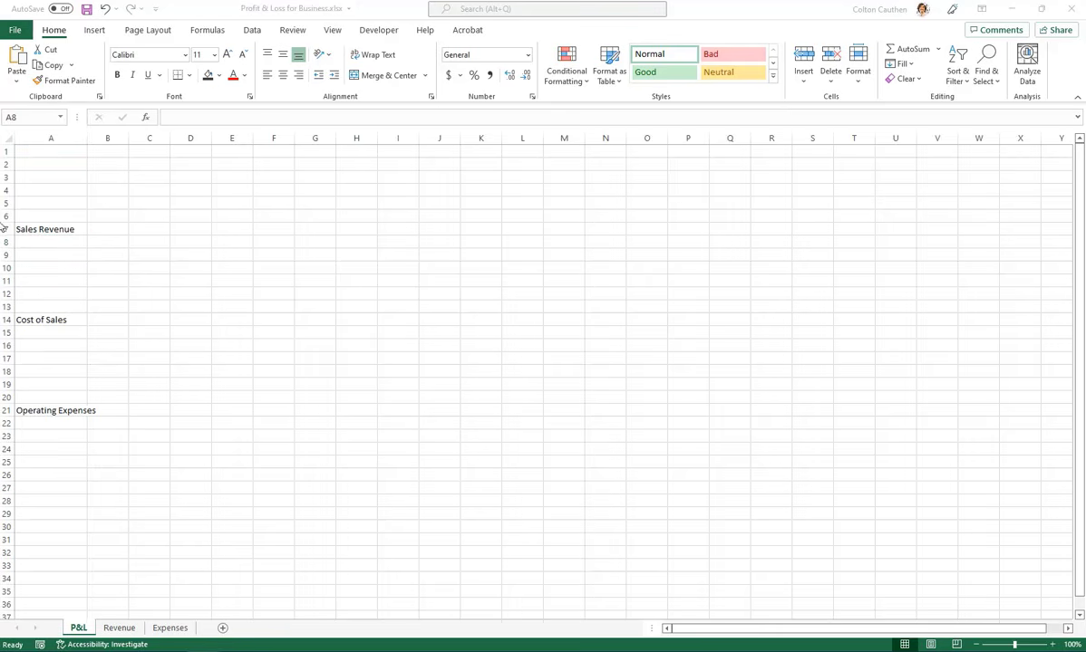
{"action": "left_click", "coordinate": [51, 239]}
{"action": "type", "text": "Servic"}
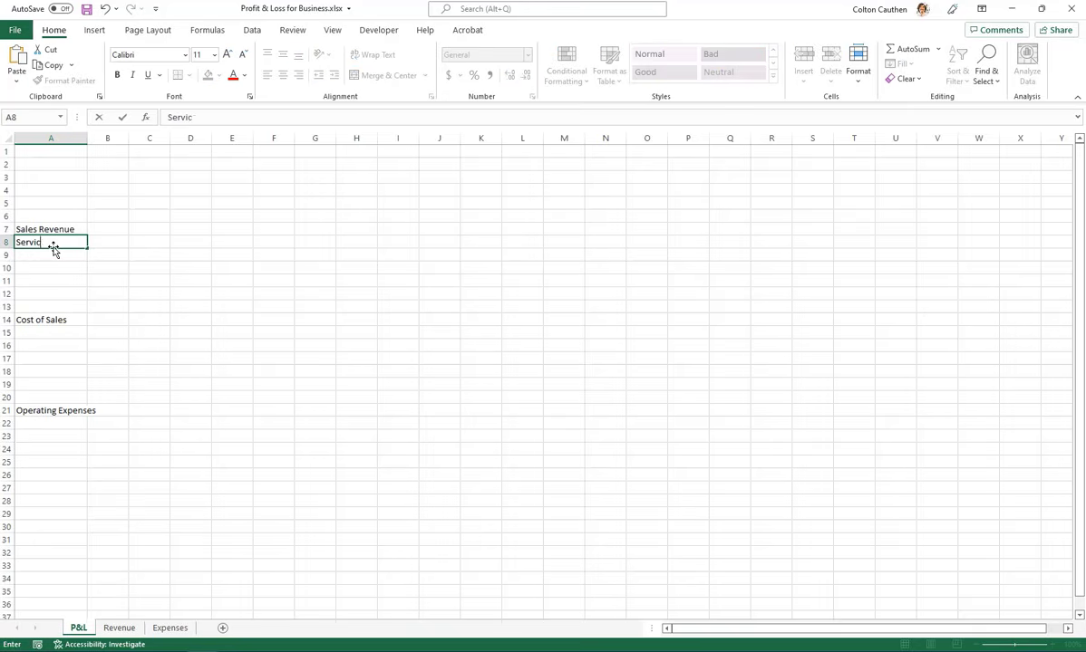
{"action": "type", "text": "e 1"}
{"action": "key", "text": "Return"}
{"action": "type", "text": "Ser"}
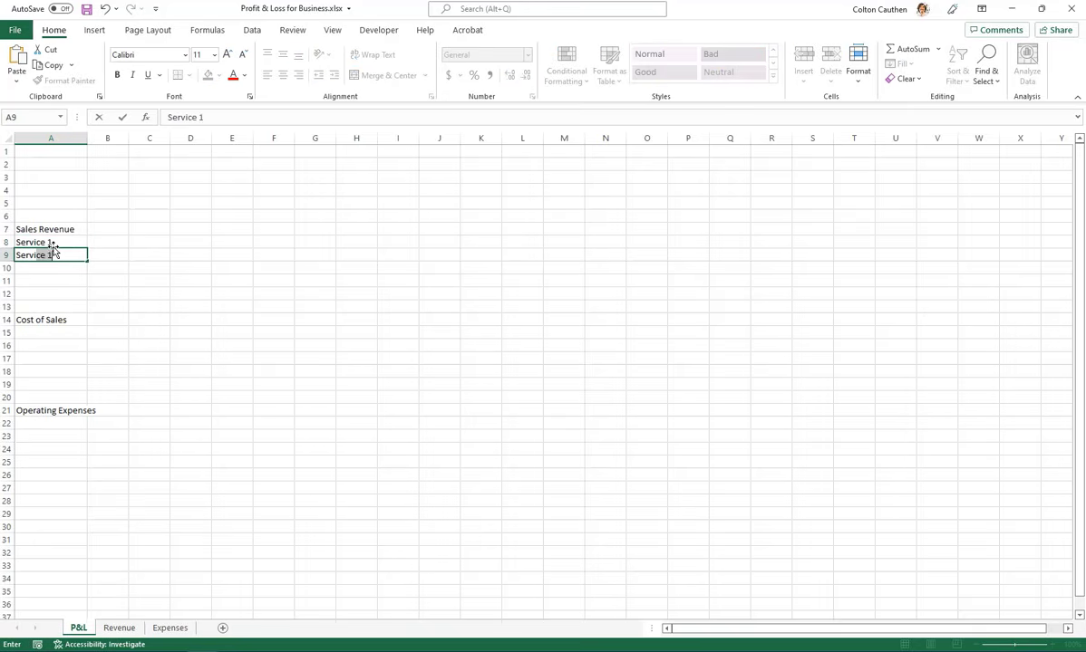
{"action": "type", "text": "vice 2"}
{"action": "key", "text": "Return"}
{"action": "type", "text": "Ser"}
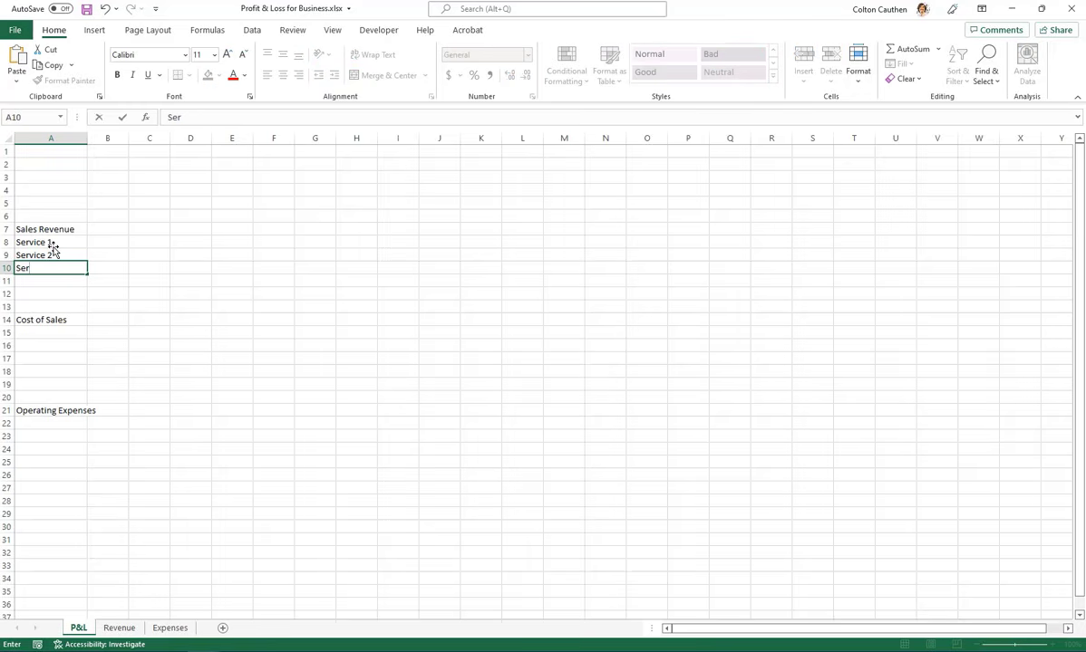
{"action": "type", "text": "vice 3"}
{"action": "key", "text": "Return"}
Right-align cells A8 to A12 in the Sales Revenue section
{"action": "left_click", "coordinate": [51, 242]}
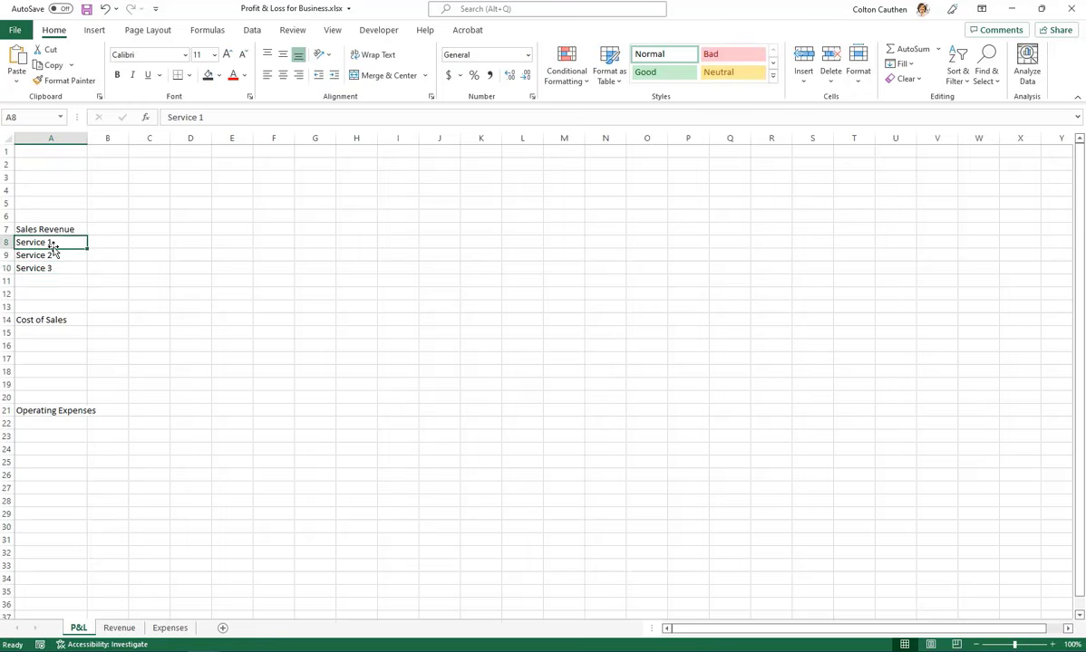
{"action": "key", "text": "shift+Down"}
{"action": "key", "text": "shift+Down"}
{"action": "key", "text": "shift+Down"}
{"action": "key", "text": "shift+Down"}
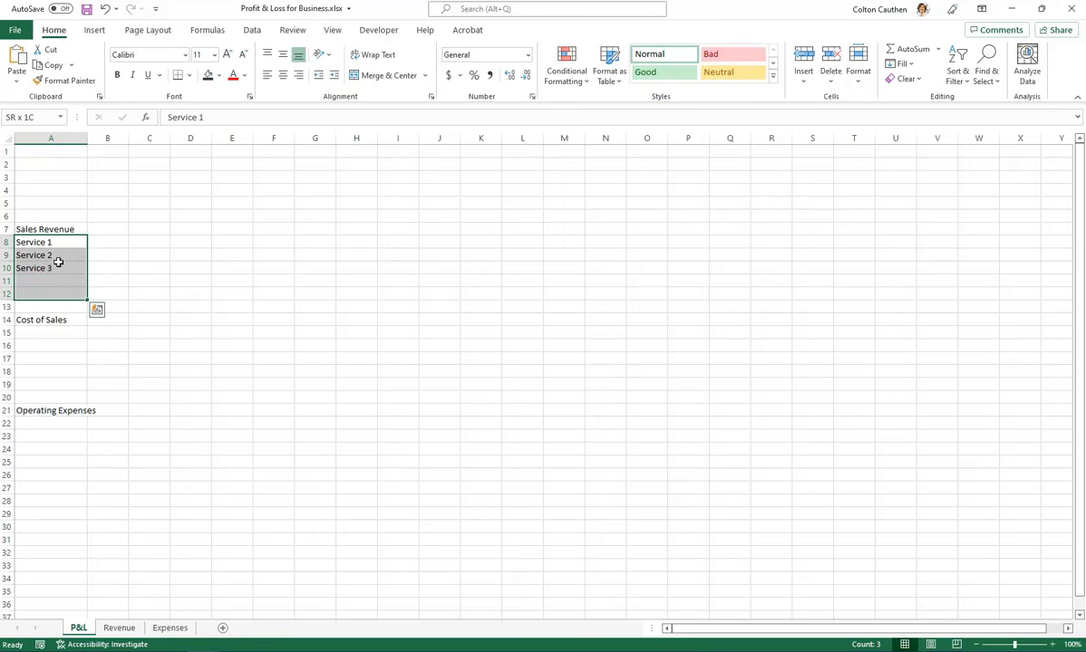
{"action": "left_click", "coordinate": [299, 76]}
Enter Service 1 and Service 2 in A15 and A16 under Cost of Sales
{"action": "left_click", "coordinate": [58, 333]}
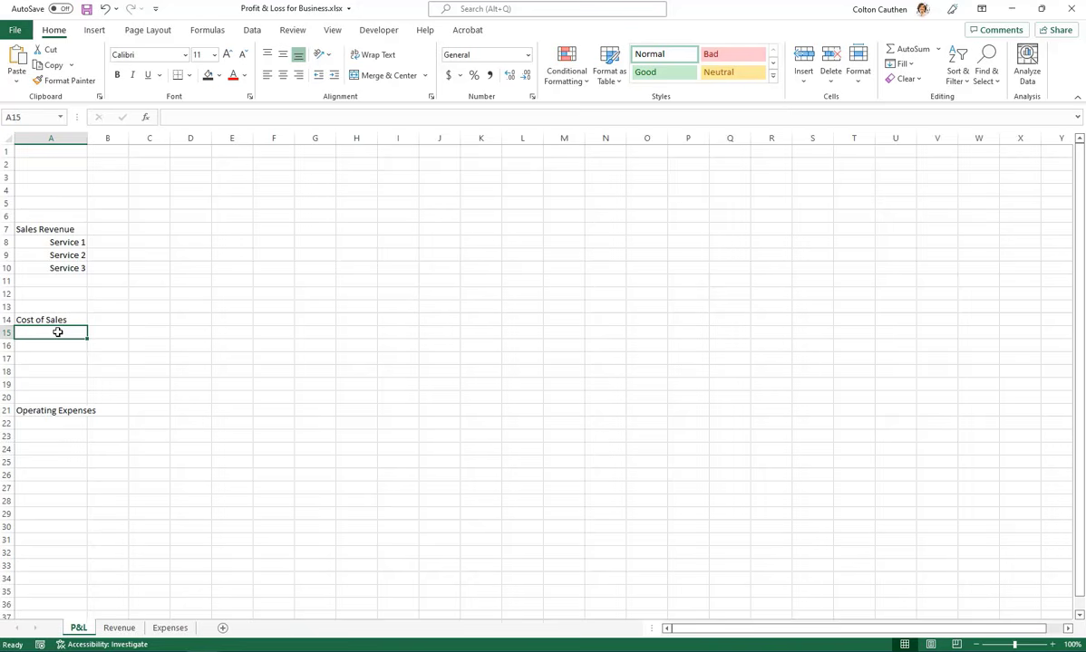
{"action": "type", "text": "S"}
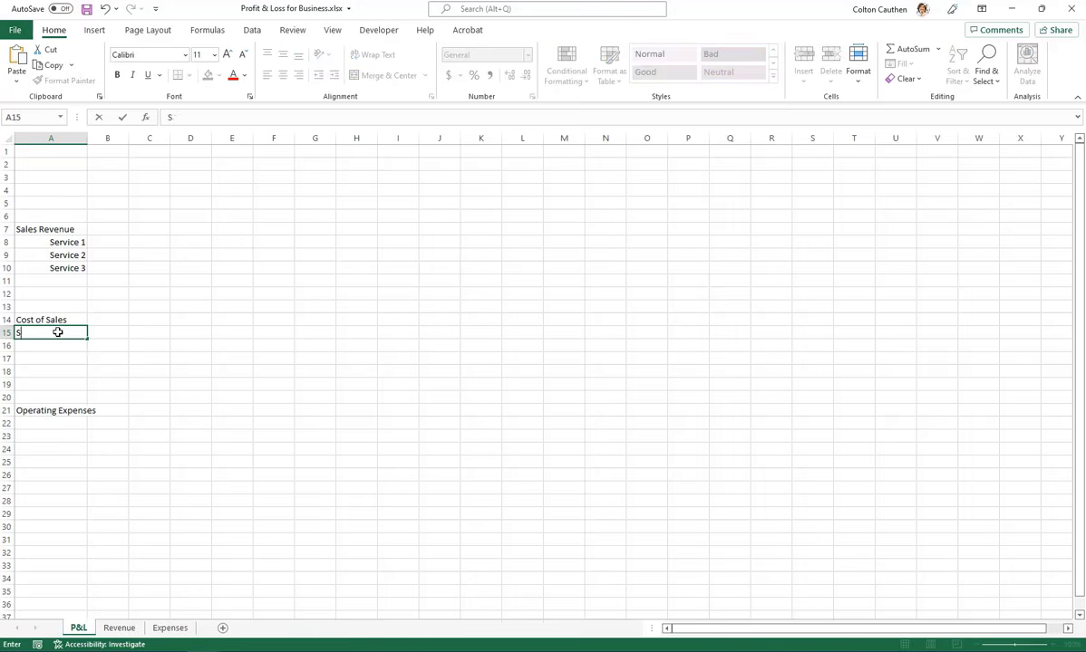
{"action": "type", "text": "ervice 1"}
{"action": "key", "text": "Return"}
{"action": "left_click", "coordinate": [57, 332]}
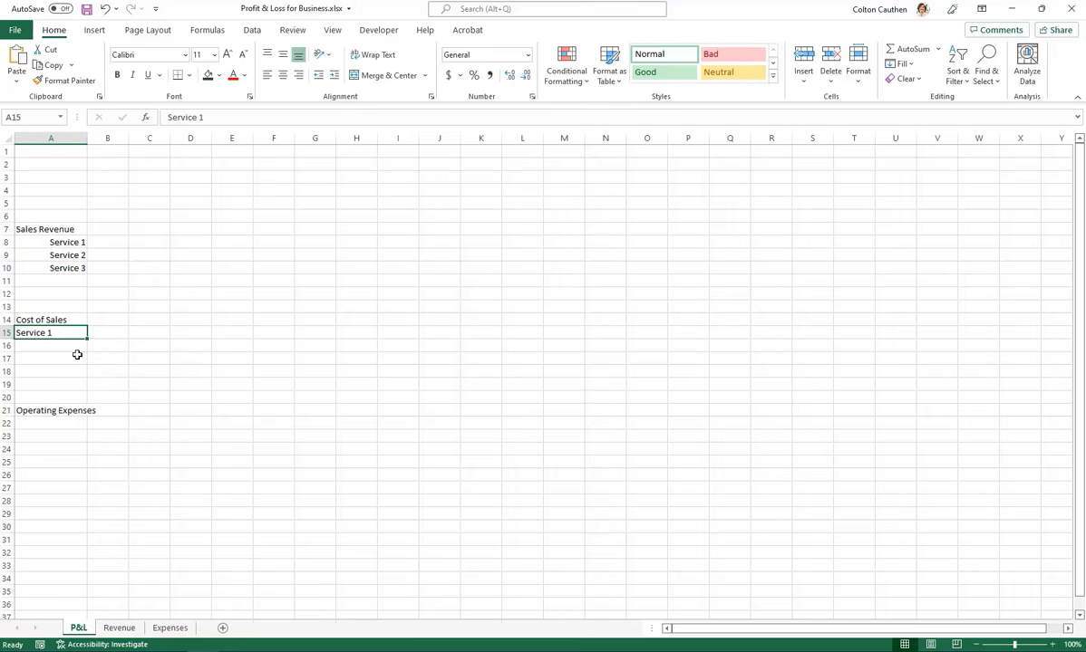
{"action": "left_click", "coordinate": [64, 348]}
{"action": "type", "text": "S"}
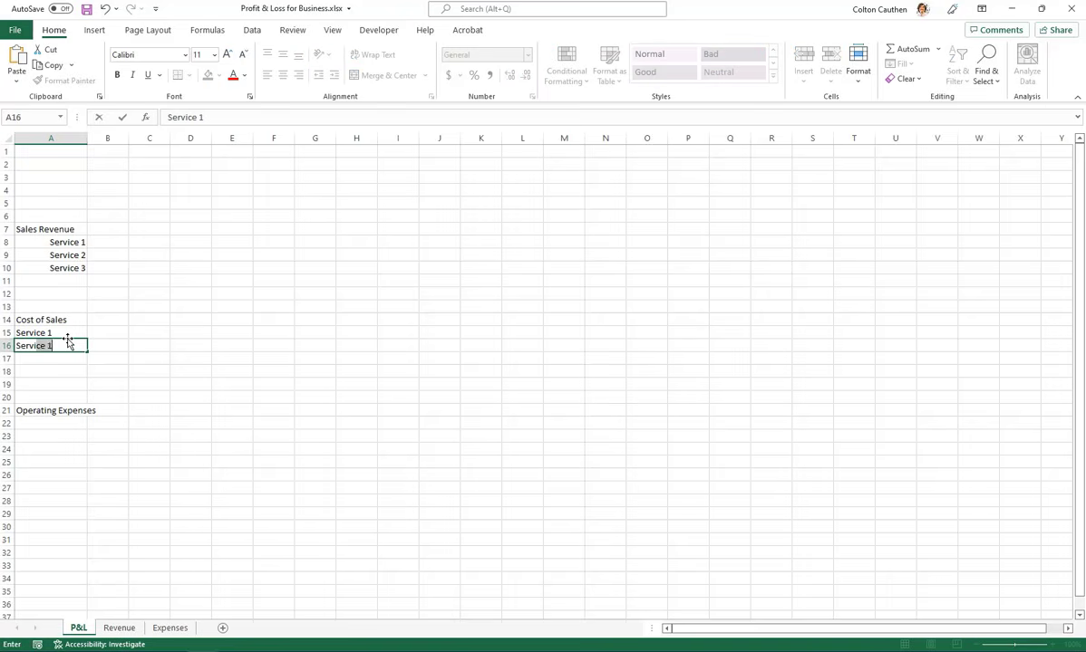
{"action": "type", "text": "ervice 2"}
{"action": "key", "text": "Return"}
Copy the three right-aligned service labels from A8:A10 into A15:A17 under Cost of Sales
{"action": "left_click_drag", "start_coordinate": [78, 242], "coordinate": [78, 267]}
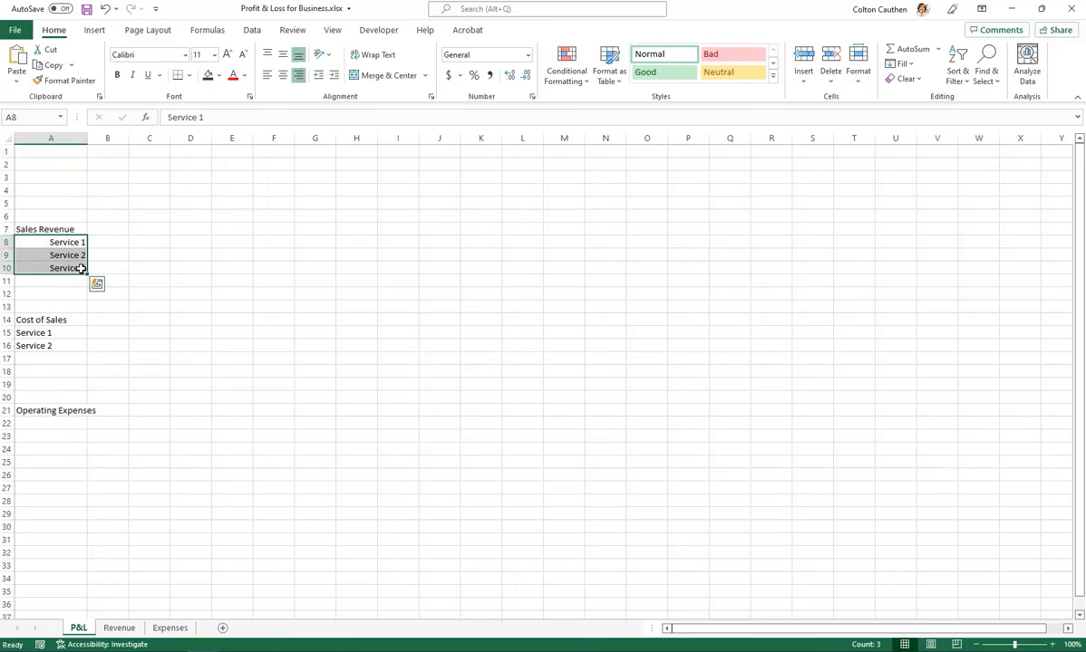
{"action": "key", "text": "ctrl+c"}
{"action": "left_click", "coordinate": [63, 333]}
{"action": "key", "text": "ctrl+v"}
{"action": "left_click", "coordinate": [190, 359]}
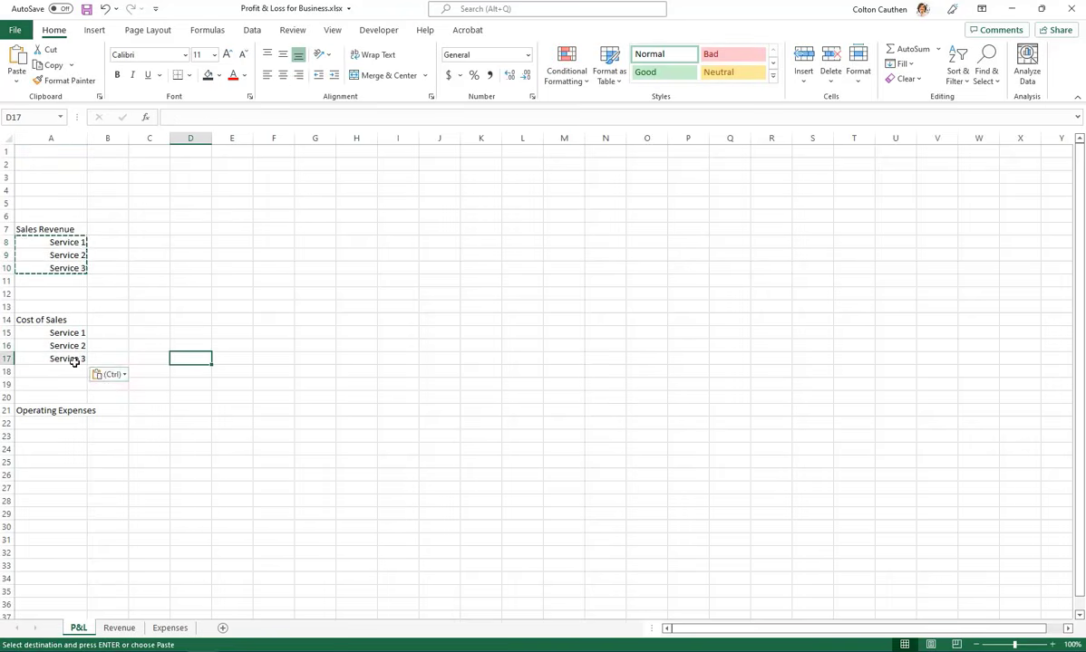
Apply only the formatting of A17 to A17:A19 with Paste Special
{"action": "left_click", "coordinate": [60, 359]}
{"action": "key", "text": "ctrl+c"}
{"action": "key", "text": "shift+Down"}
{"action": "key", "text": "shift+Down"}
{"action": "key", "text": "ctrl+alt+v"}
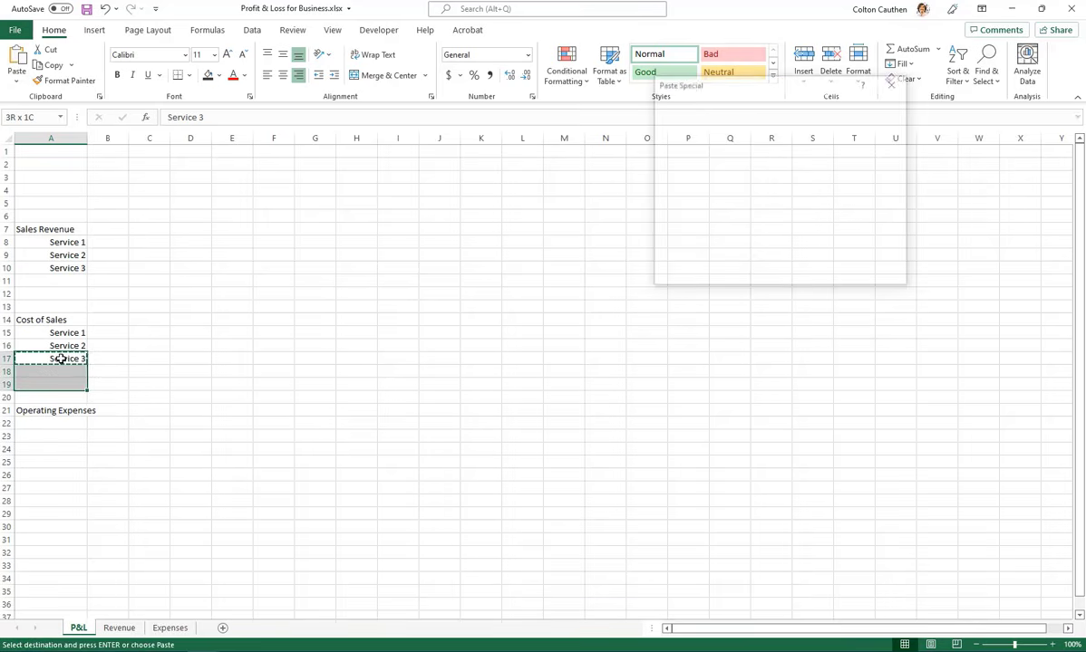
{"action": "key", "text": "t"}
{"action": "key", "text": "Return"}
{"action": "key", "text": "Escape"}
{"action": "left_click", "coordinate": [469, 367]}
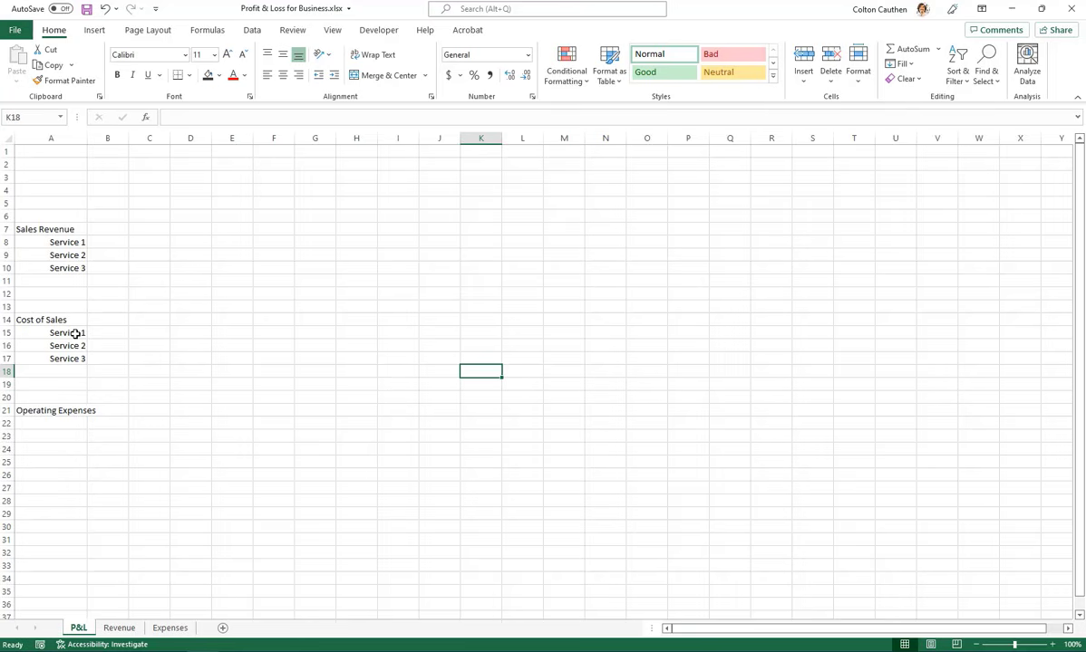
Enter Sales & Marketing in A22 under Operating Expenses
{"action": "left_click", "coordinate": [56, 425]}
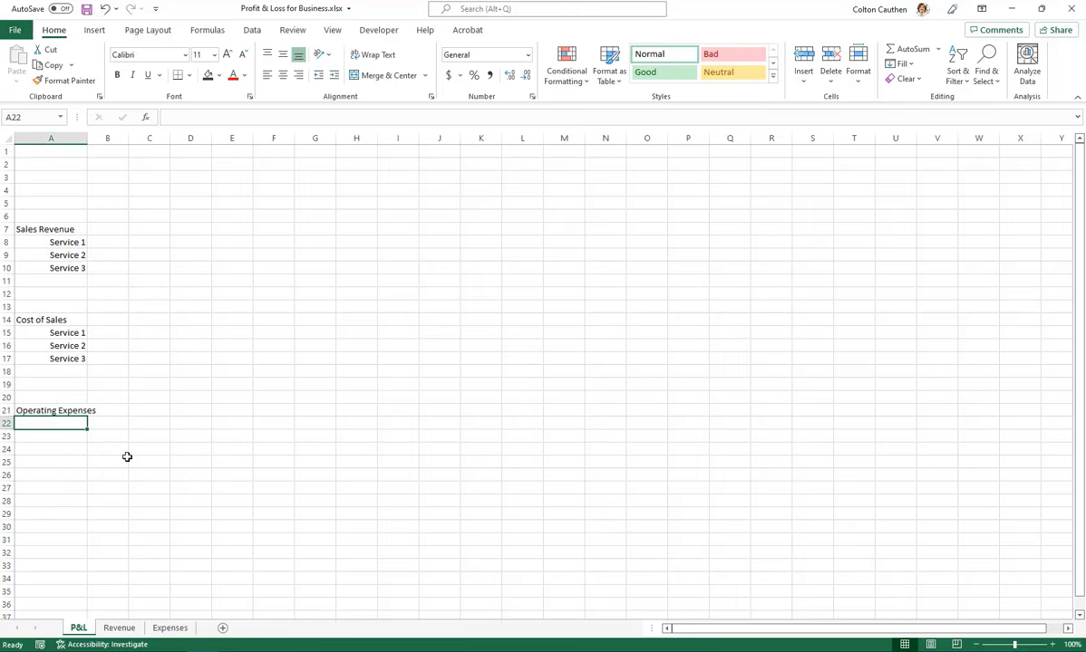
{"action": "type", "text": "Sal"}
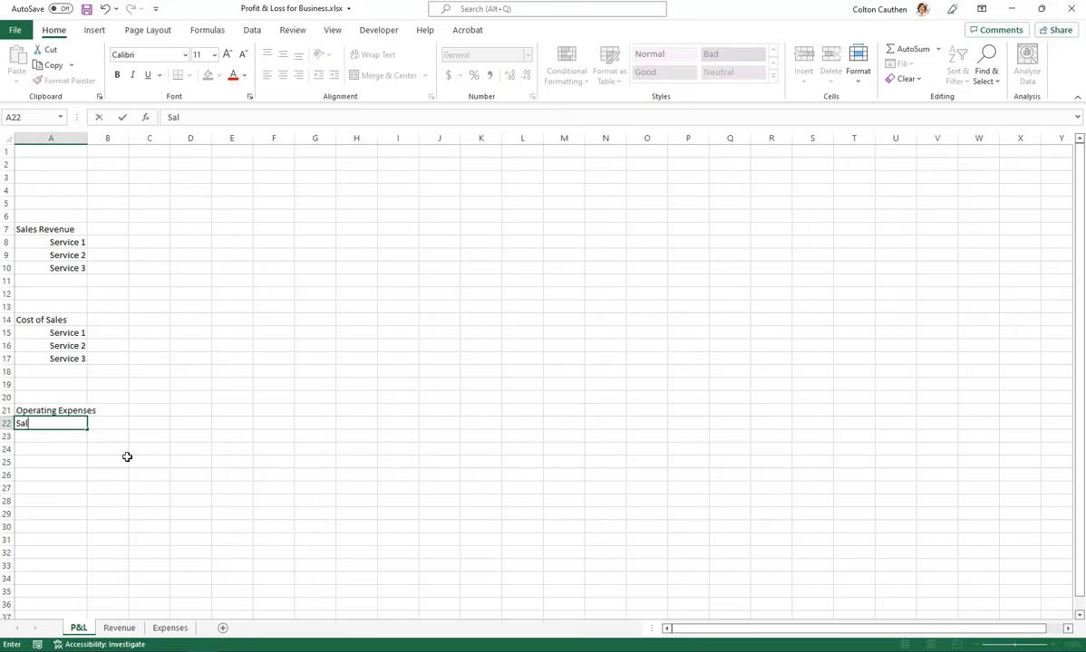
{"action": "type", "text": "es & Marketing"}
{"action": "key", "text": "Return"}
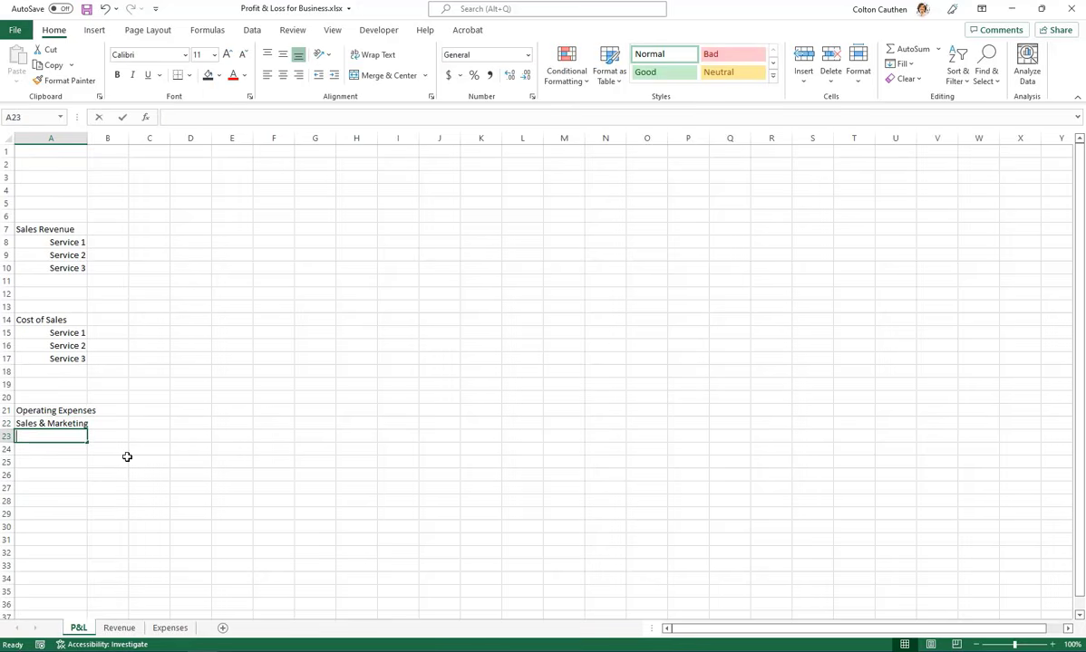
{"action": "type", "text": "Ad"}
{"action": "key", "text": "Escape"}
{"action": "key", "text": "Up"}
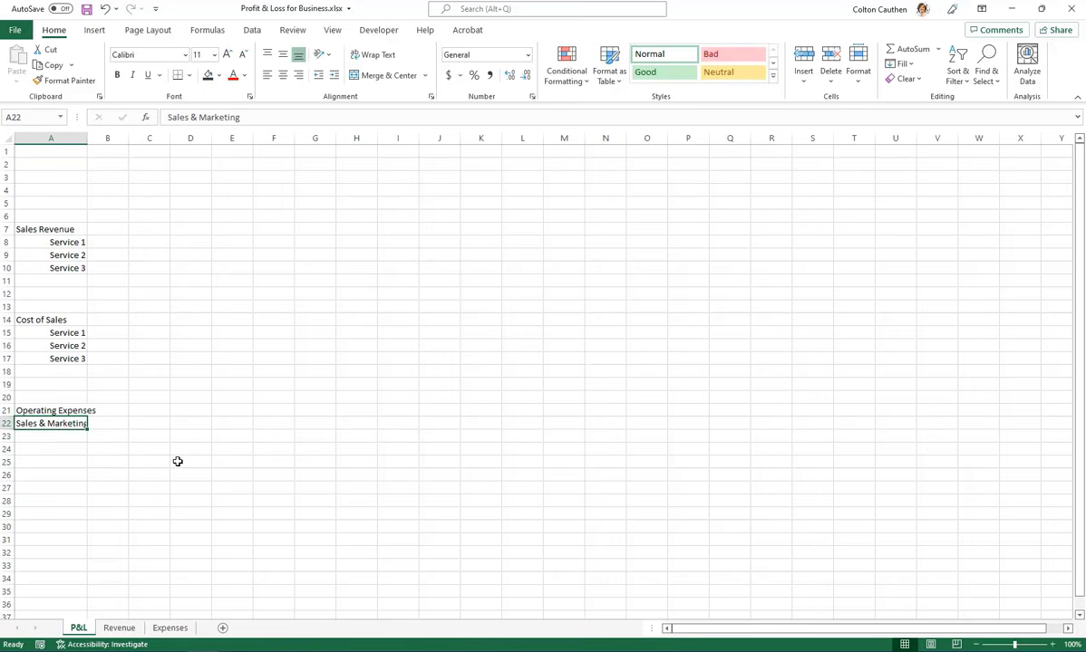
Enter Advertising in A23 and Direct marketing in A24 below Sales & Marketing
{"action": "left_click", "coordinate": [59, 434]}
{"action": "type", "text": "Adv"}
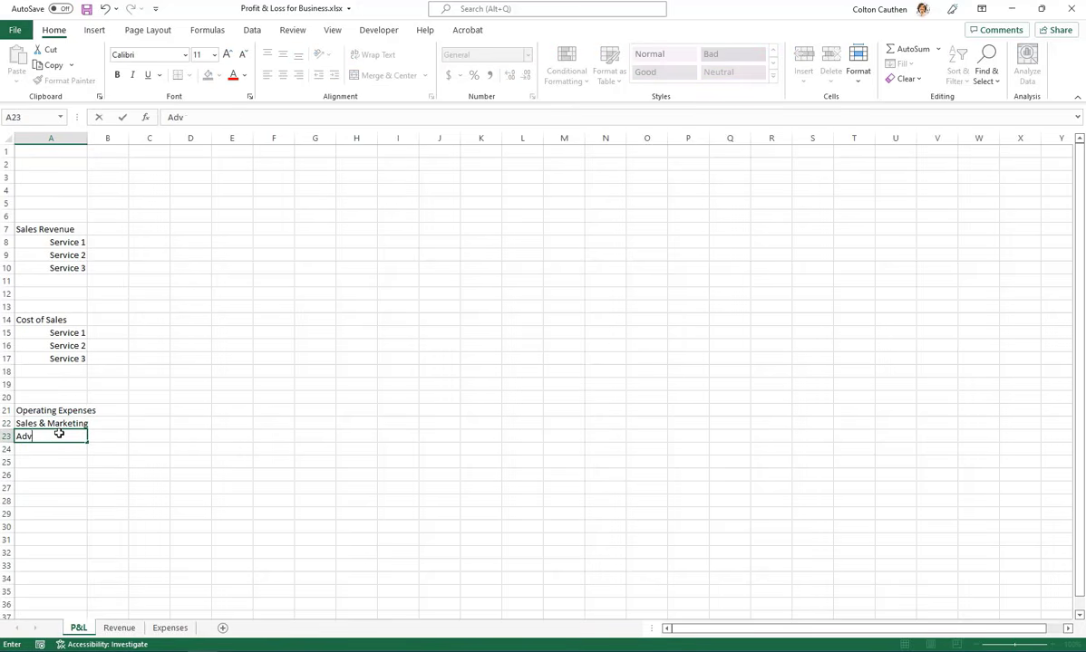
{"action": "type", "text": "ertising"}
{"action": "key", "text": "Return"}
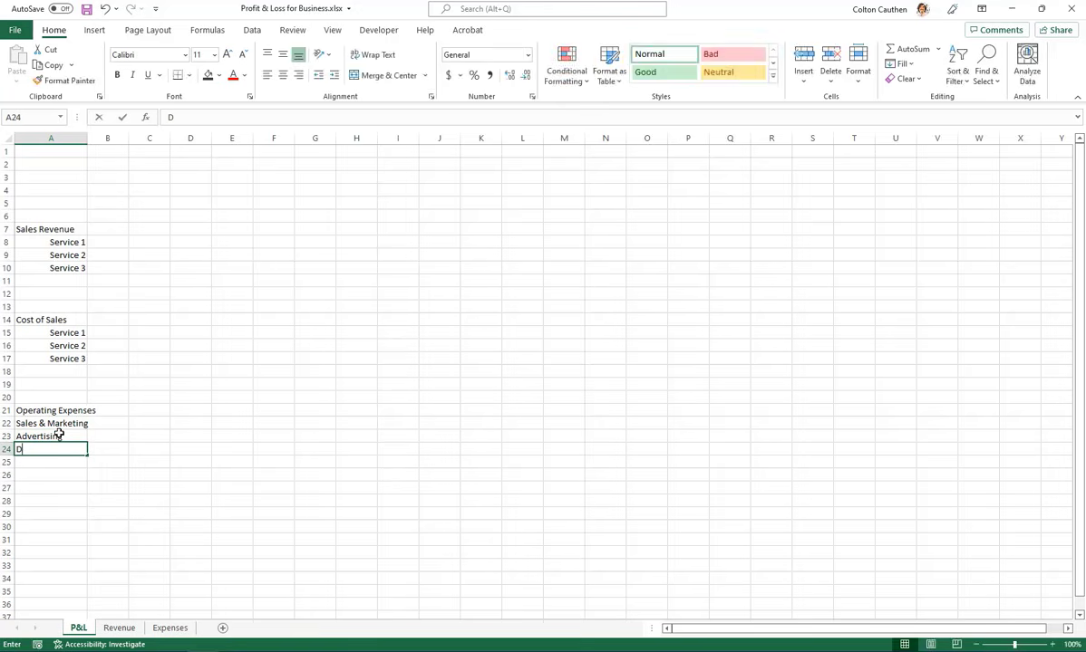
{"action": "type", "text": "Direct marketing"}
{"action": "left_click_drag", "start_coordinate": [59, 434], "coordinate": [64, 449]}
{"action": "left_click", "coordinate": [60, 474]}
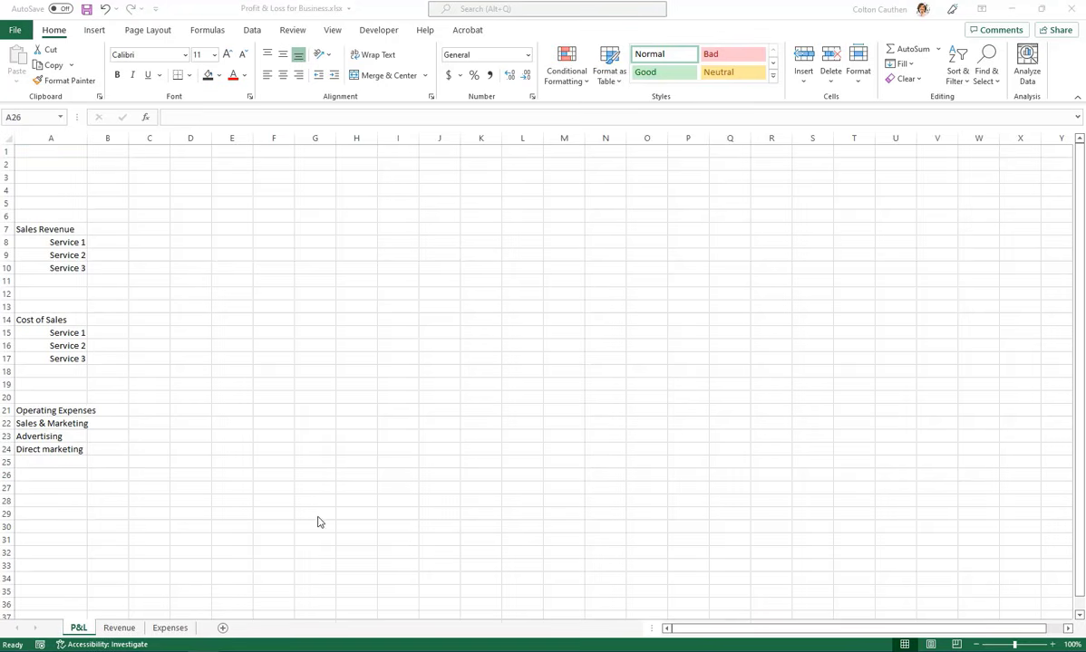
{"action": "left_click", "coordinate": [64, 447]}
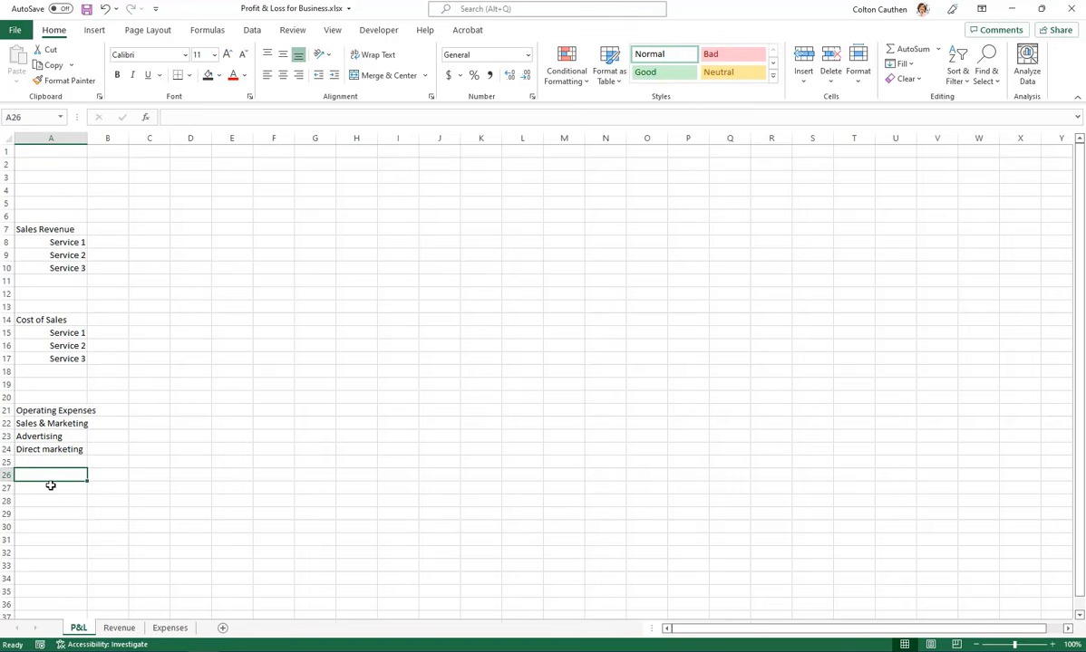
Enter Administrative in A26 as the second subheading under Operating Expenses
{"action": "type", "text": "G"}
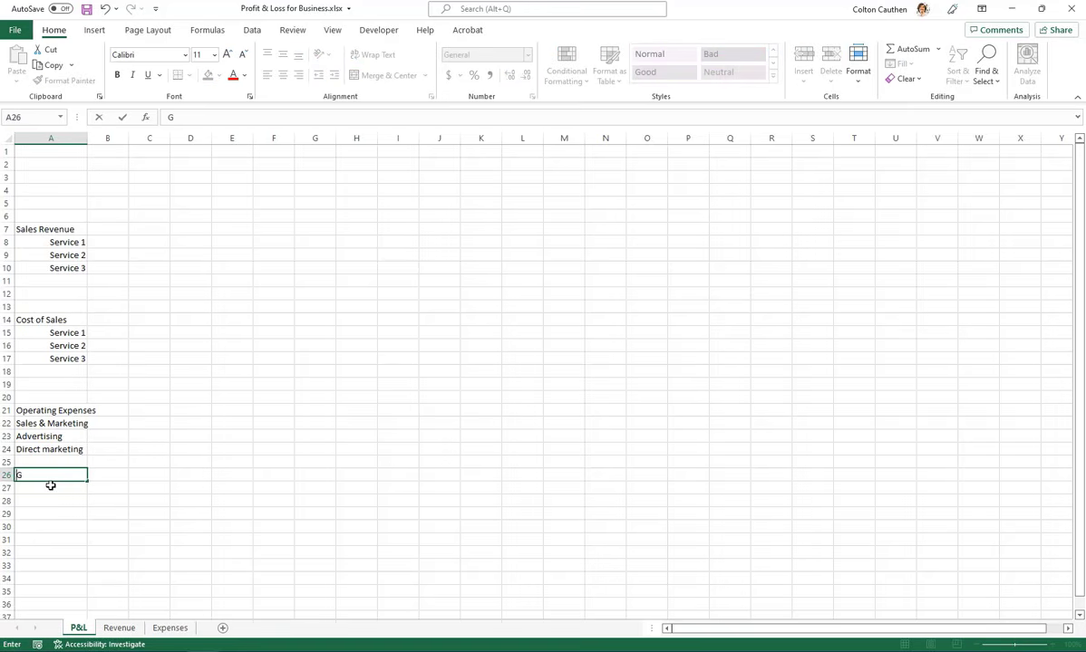
{"action": "type", "text": "eministrative"}
{"action": "key", "text": "Return"}
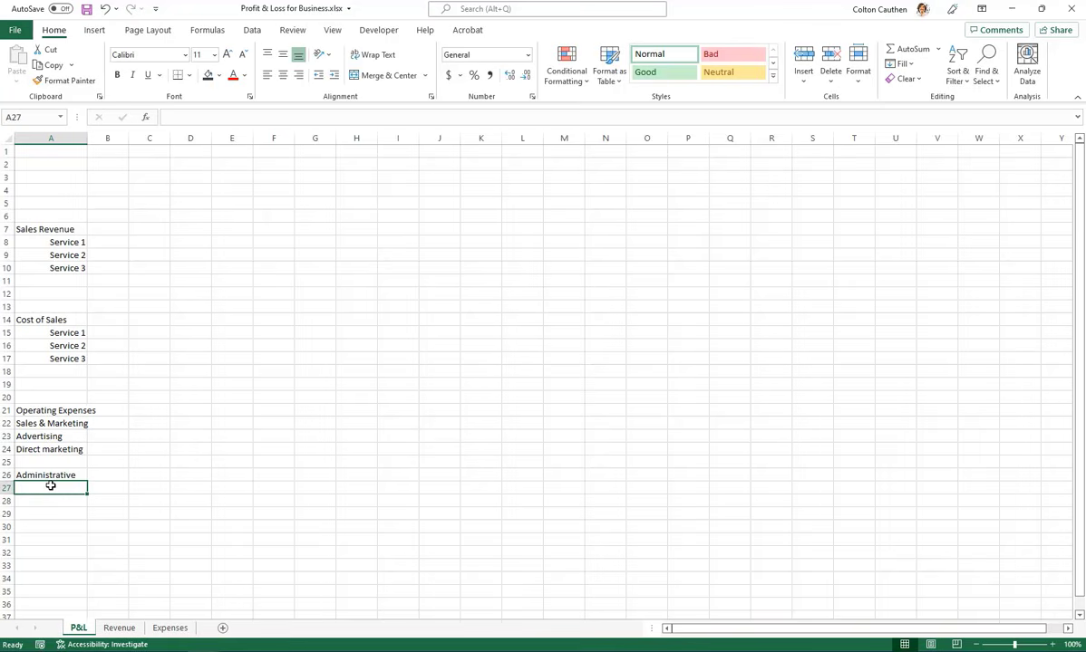
List Supplies, Utilities and Insurance in A27:A29 below Administrative
{"action": "type", "text": "Supplies"}
{"action": "key", "text": "Return"}
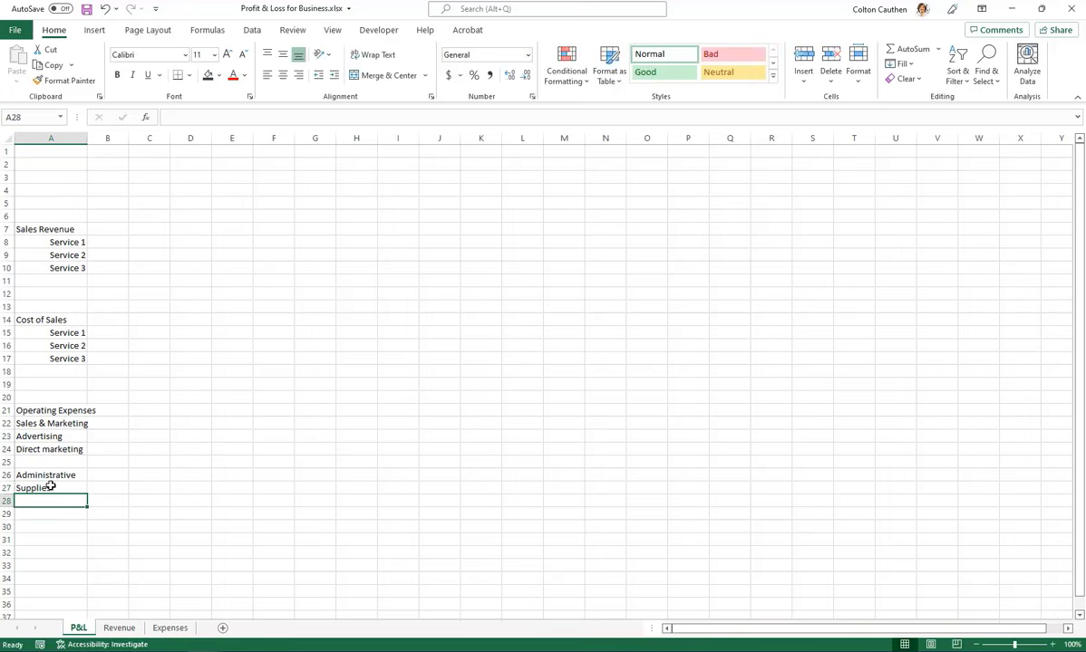
{"action": "type", "text": "Utilities"}
{"action": "key", "text": "Return"}
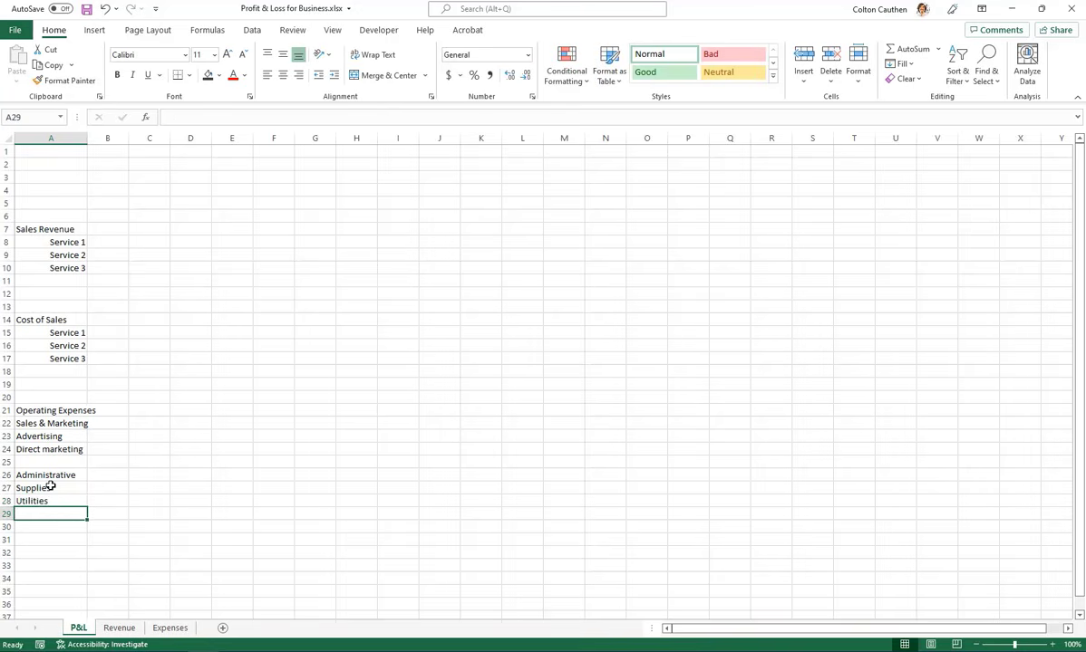
{"action": "type", "text": "Insurance"}
{"action": "key", "text": "Return"}
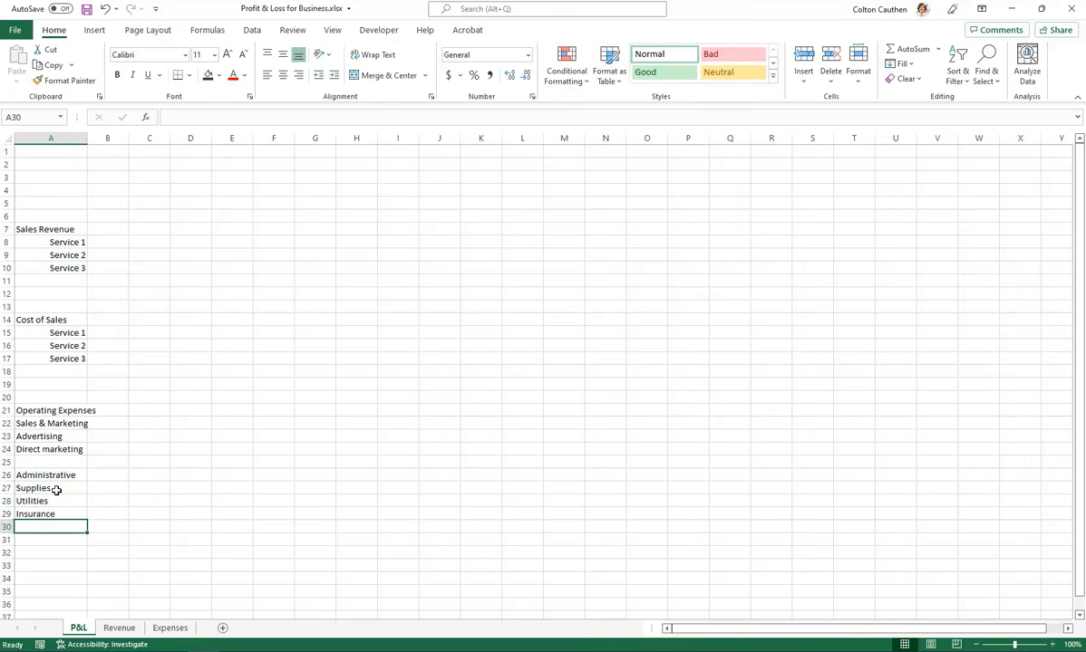
Right-align the Administrative items in A27:A29 and widen column A so the long headings fit
{"action": "left_click_drag", "start_coordinate": [56, 489], "coordinate": [56, 513]}
{"action": "left_click", "coordinate": [299, 75]}
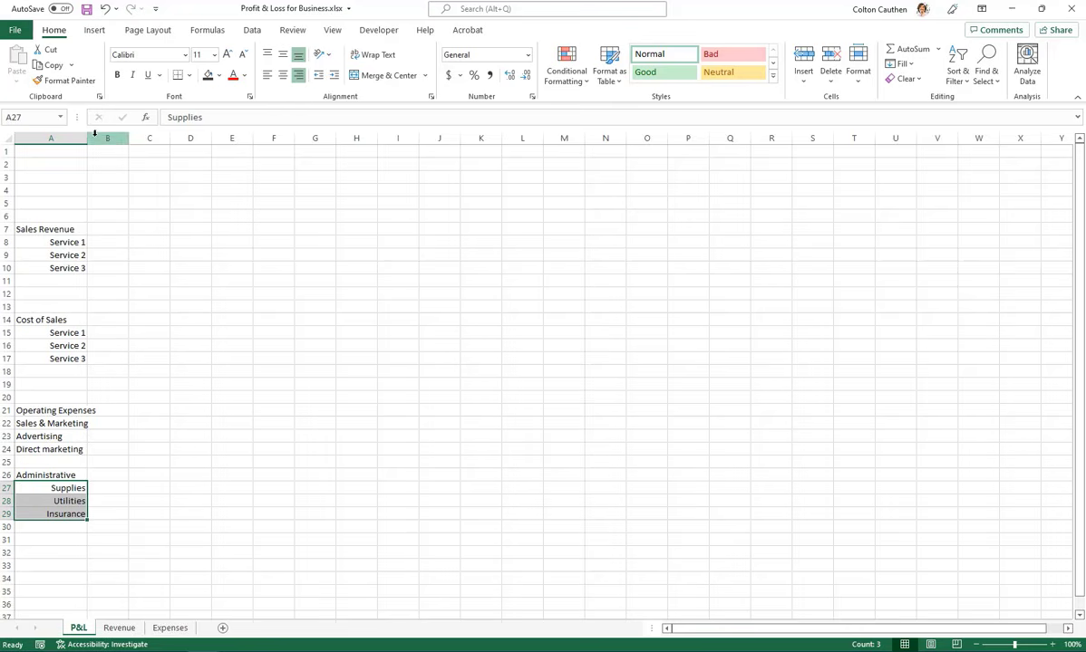
{"action": "left_click_drag", "start_coordinate": [95, 133], "coordinate": [156, 136]}
Right-align Advertising and Direct marketing in A23:A24
{"action": "left_click", "coordinate": [80, 435]}
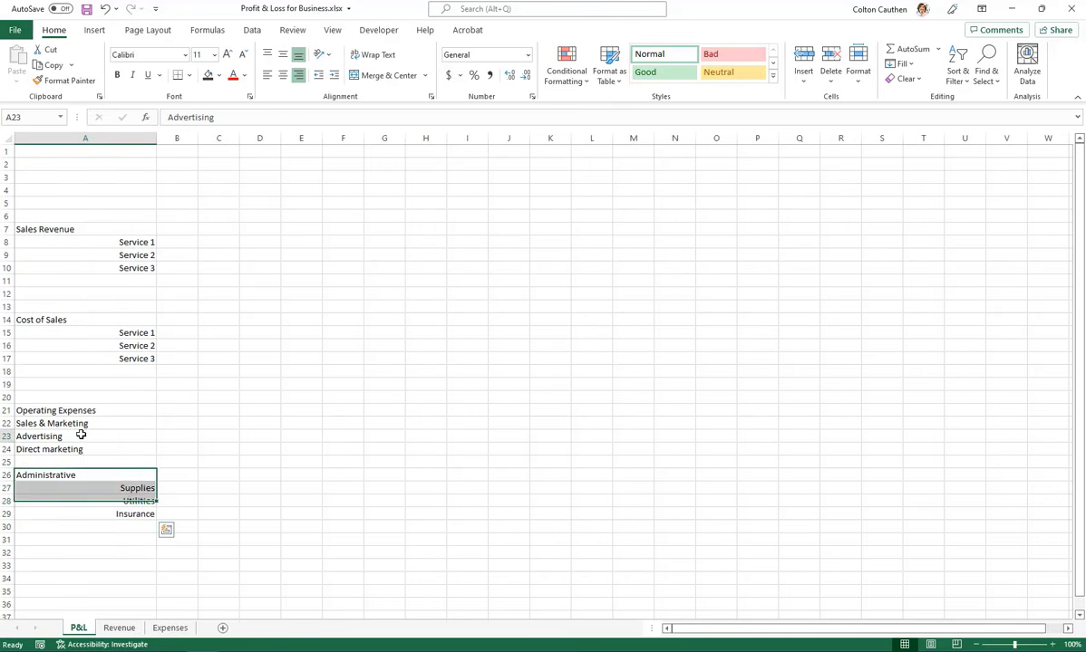
{"action": "left_click_drag", "start_coordinate": [80, 435], "coordinate": [81, 450]}
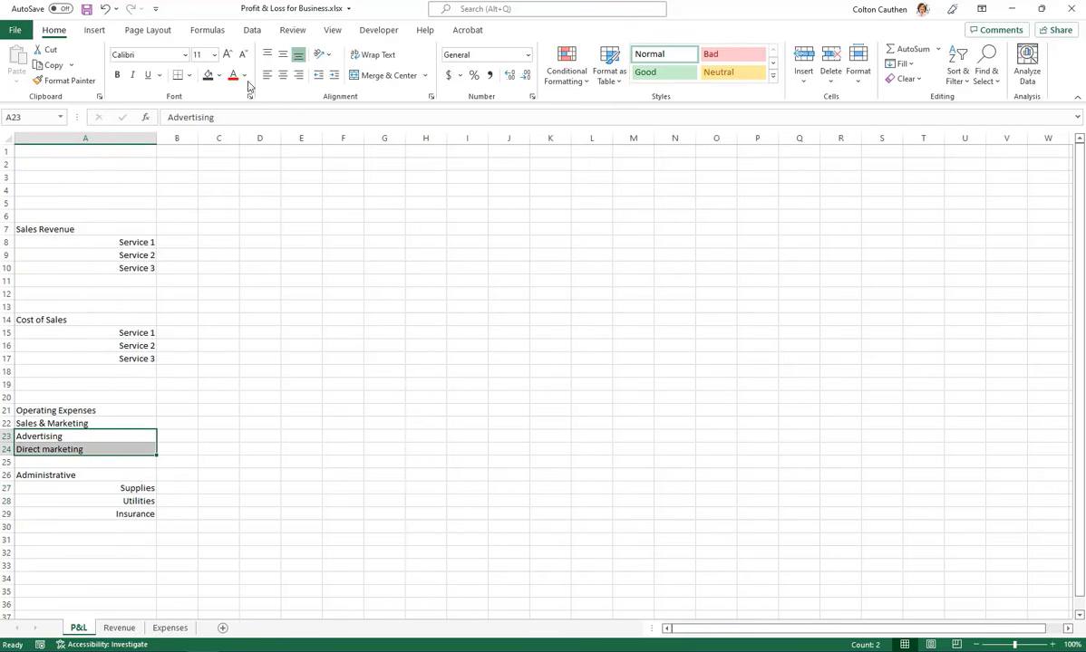
{"action": "left_click", "coordinate": [298, 75]}
Make the Operating Expenses heading in A21 bold and set its font size to 14
{"action": "left_click", "coordinate": [28, 410]}
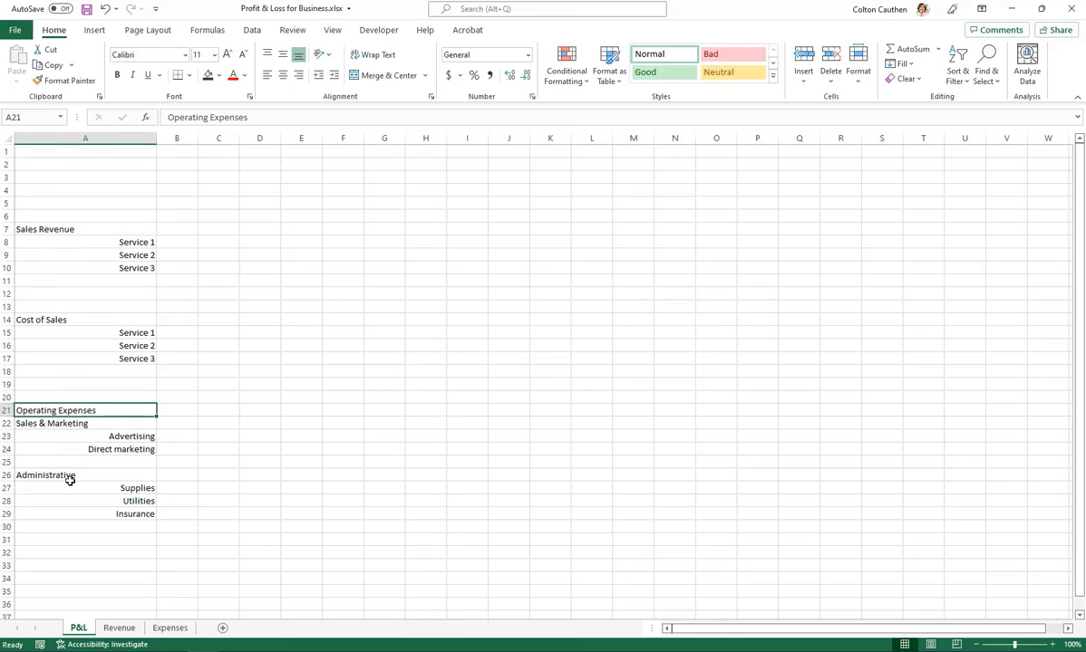
{"action": "key", "text": "ctrl+b"}
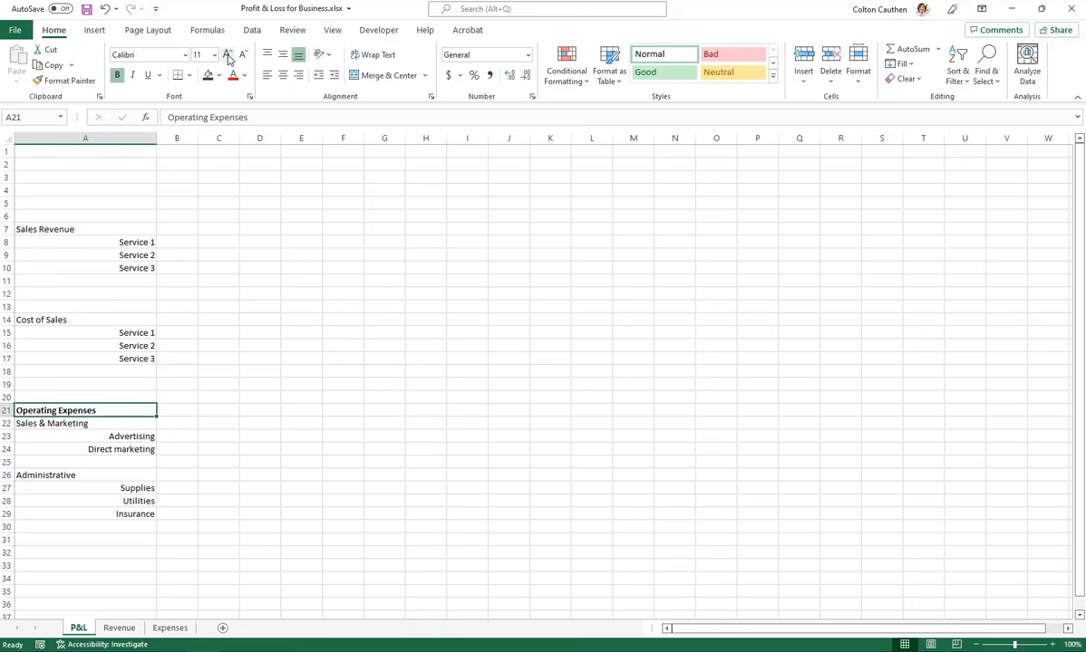
{"action": "left_click", "coordinate": [229, 58]}
{"action": "left_click", "coordinate": [229, 58]}
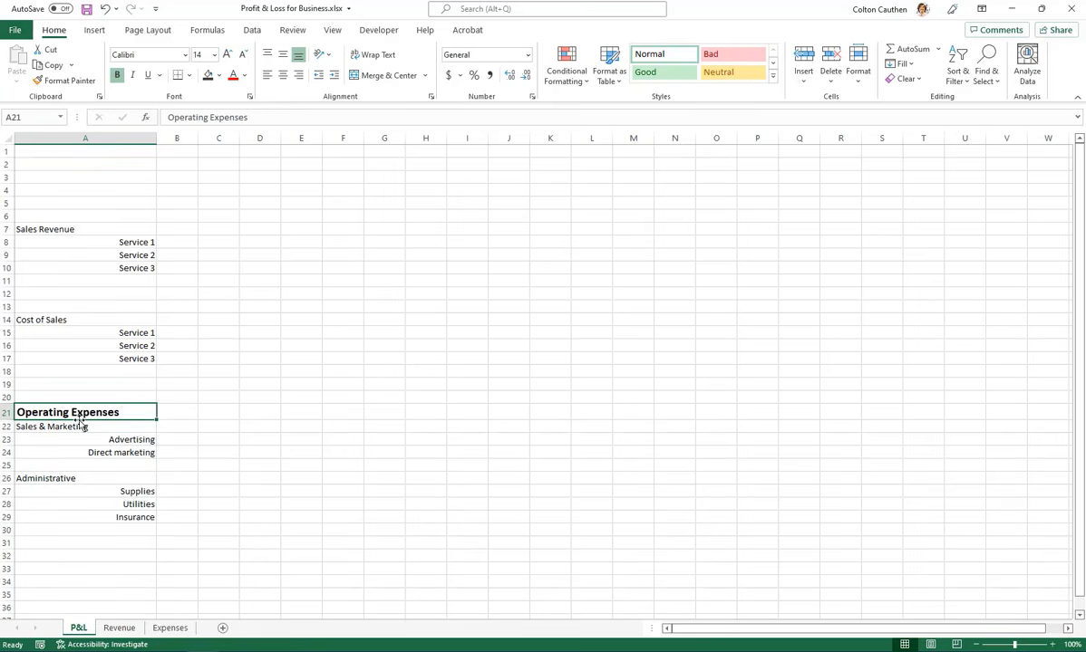
Make the Sales & Marketing and Administrative subheadings in A22 and A26 bold at font size 12
{"action": "key", "text": "Down"}
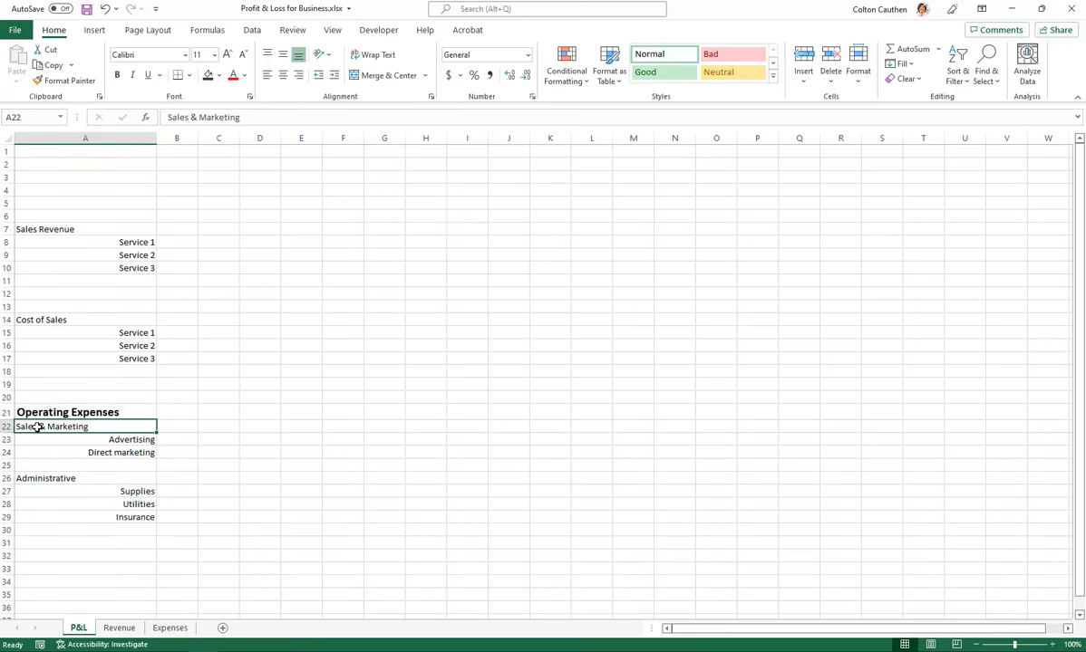
{"action": "left_click", "coordinate": [226, 54]}
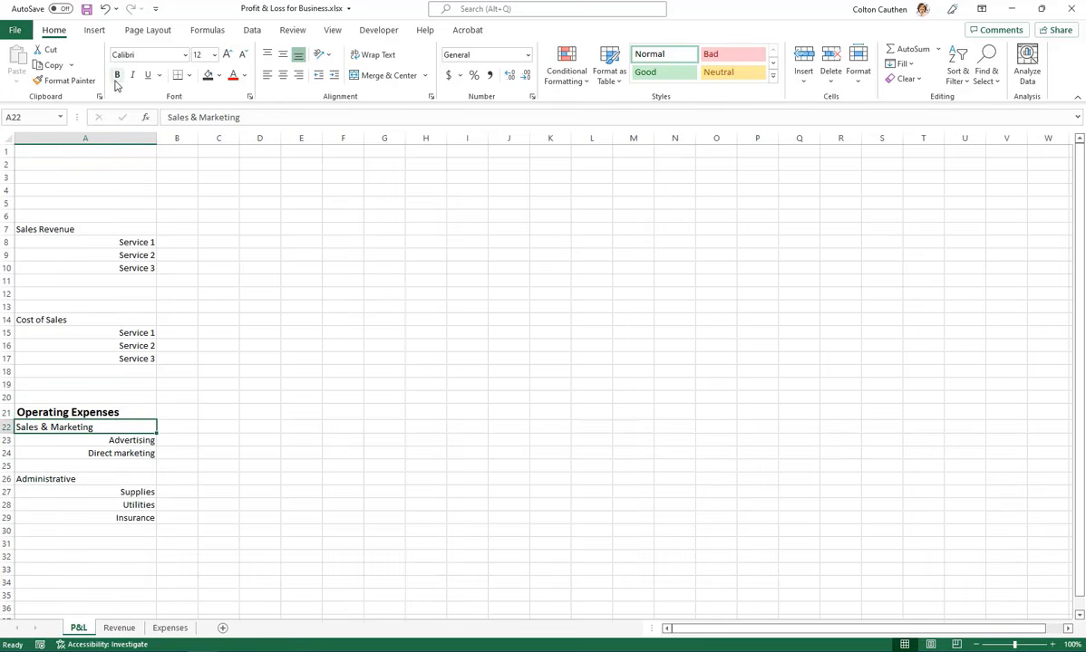
{"action": "left_click", "coordinate": [117, 74]}
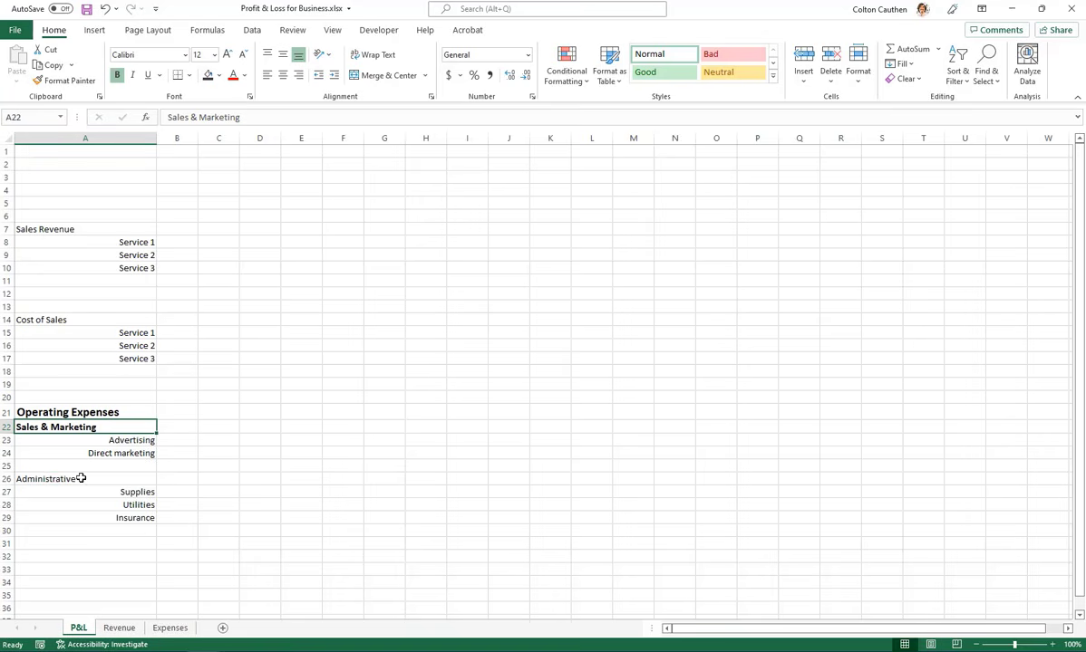
{"action": "left_click", "coordinate": [74, 481]}
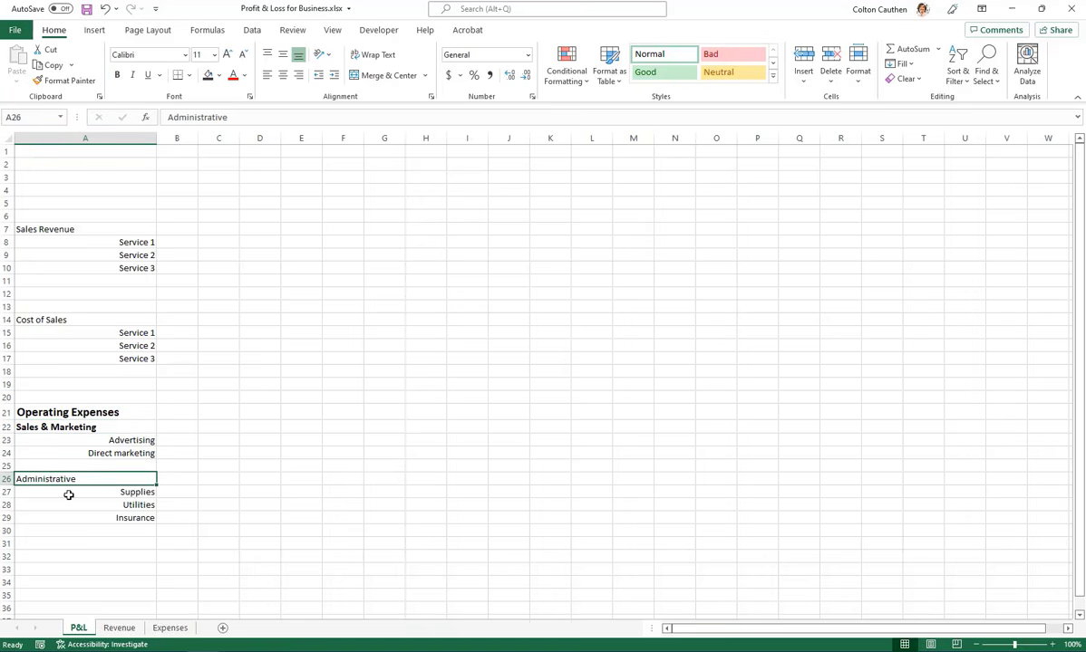
{"action": "left_click", "coordinate": [226, 54]}
{"action": "left_click", "coordinate": [116, 74]}
{"action": "left_click", "coordinate": [422, 372]}
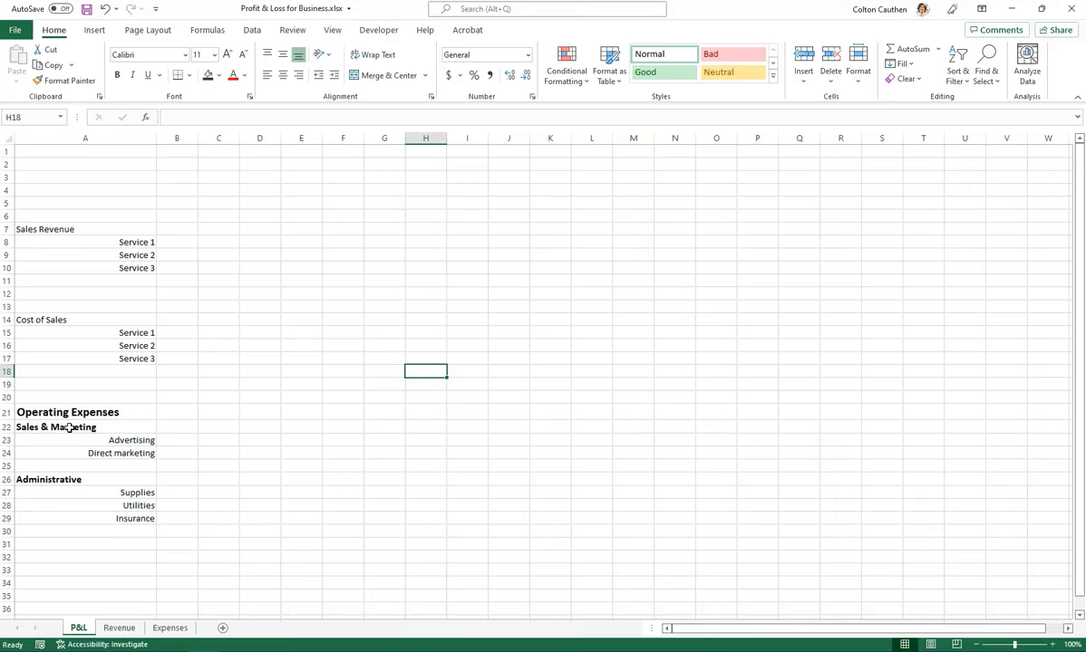
Center the Sales & Marketing and Administrative subheadings within column A
{"action": "left_click", "coordinate": [115, 426]}
{"action": "left_click", "coordinate": [93, 480]}
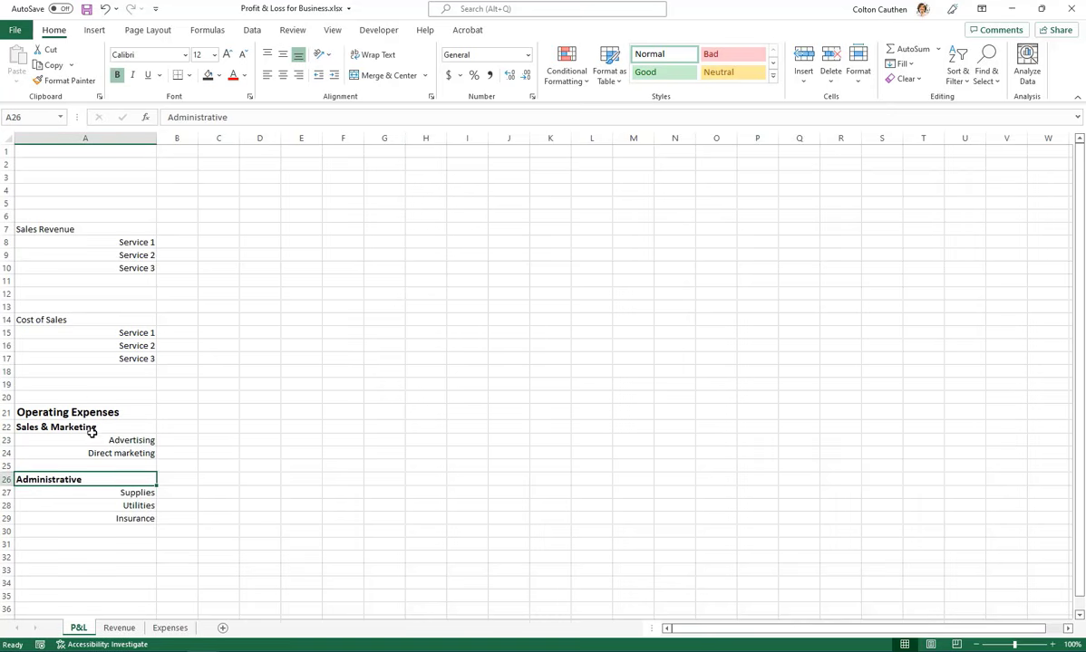
{"action": "left_click", "coordinate": [90, 427], "text": "ctrl"}
{"action": "left_click", "coordinate": [283, 75]}
{"action": "left_click", "coordinate": [260, 412]}
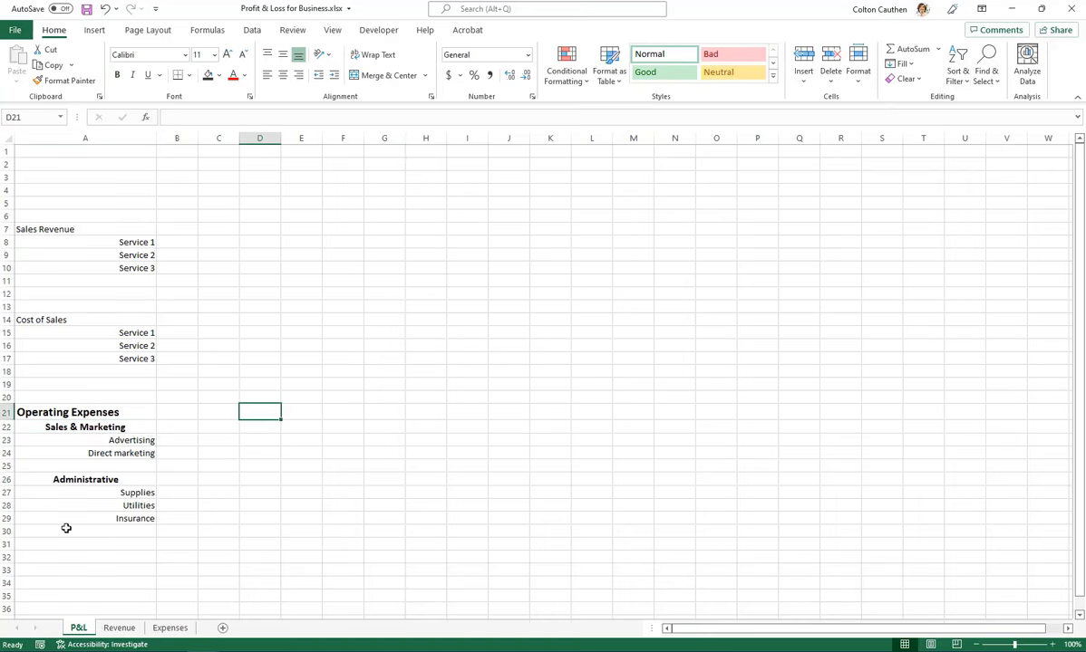
{"action": "left_click", "coordinate": [65, 531]}
{"action": "scroll", "coordinate": [145, 403], "scroll_direction": "down", "scroll_amount": 1}
{"action": "scroll", "coordinate": [109, 425], "scroll_direction": "up", "scroll_amount": 1}
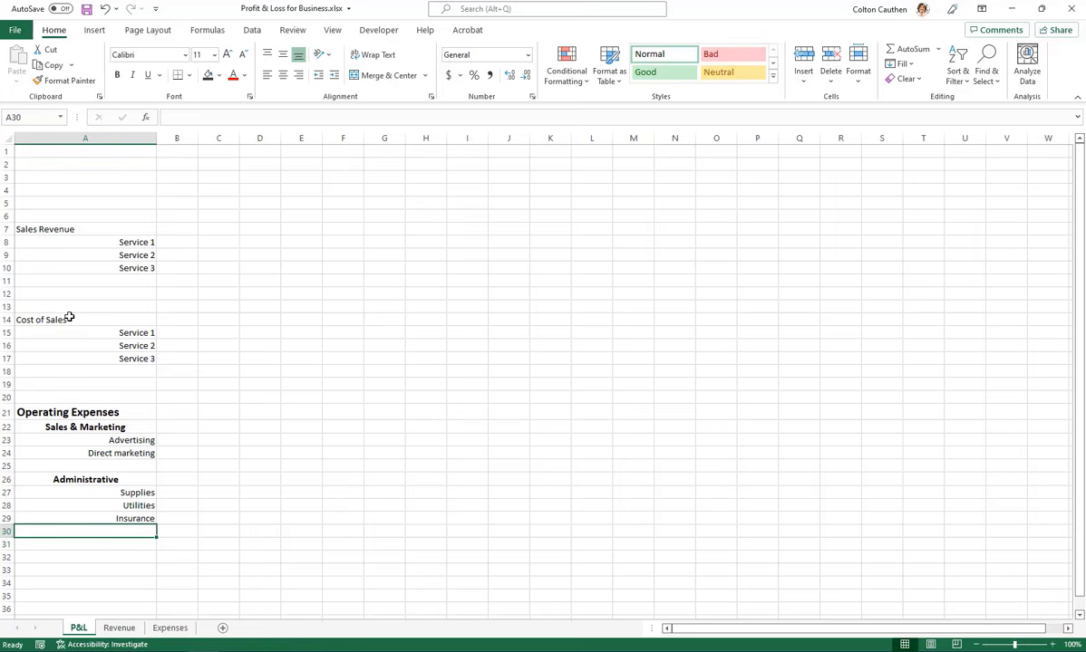
Copy the Operating Expenses heading format to Cost of Sales in A14 and Sales Revenue in A7 with Format Painter
{"action": "left_click", "coordinate": [47, 412]}
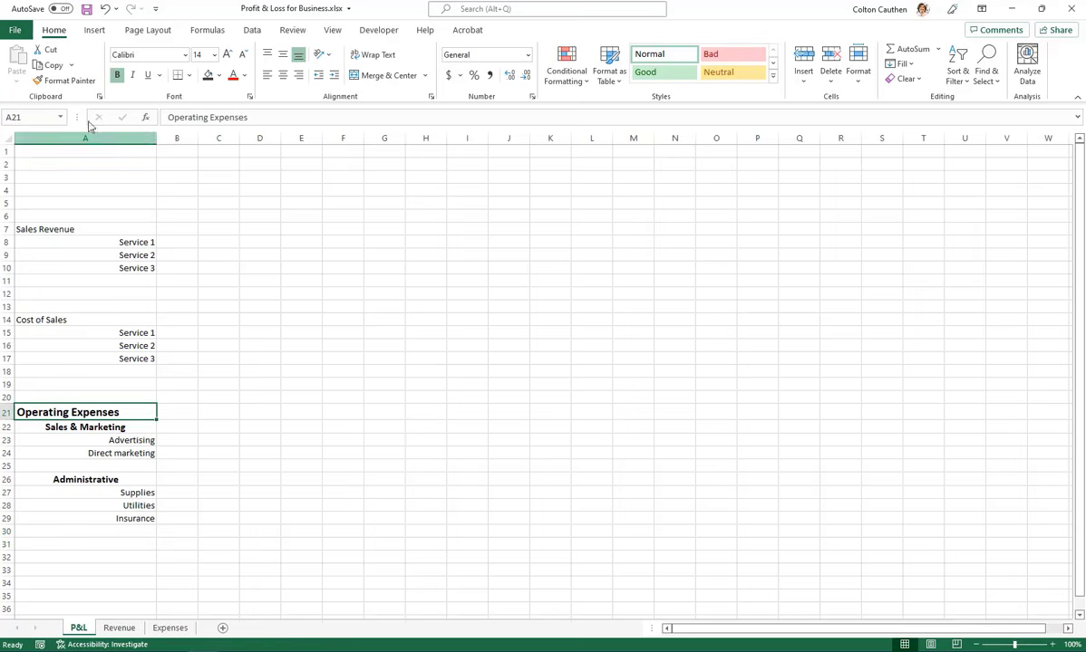
{"action": "left_click", "coordinate": [67, 83]}
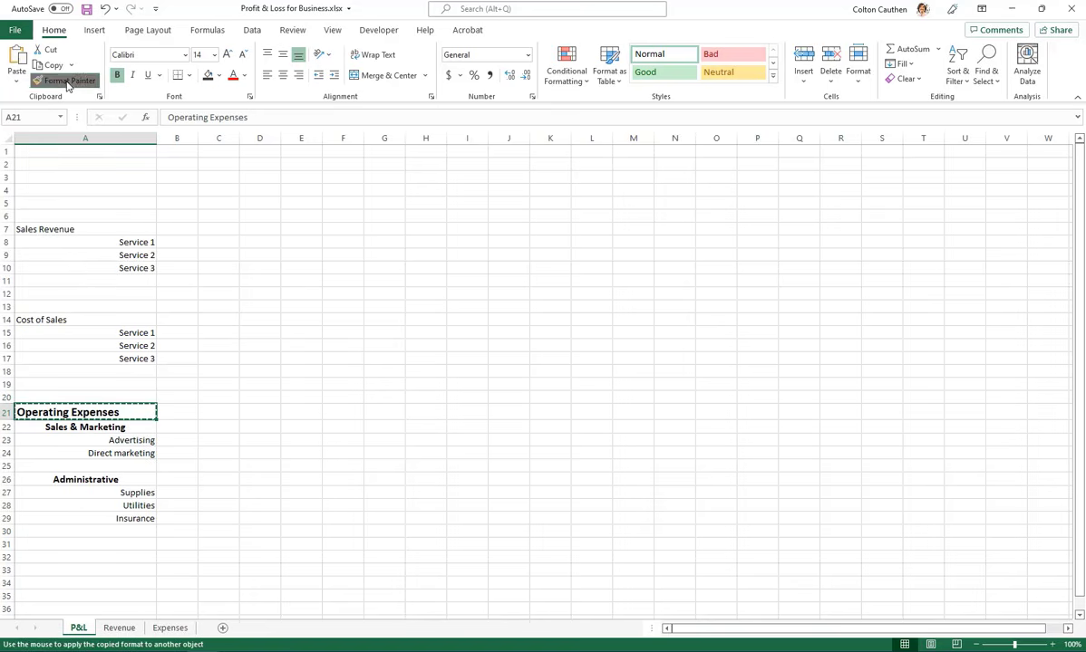
{"action": "left_click", "coordinate": [77, 321]}
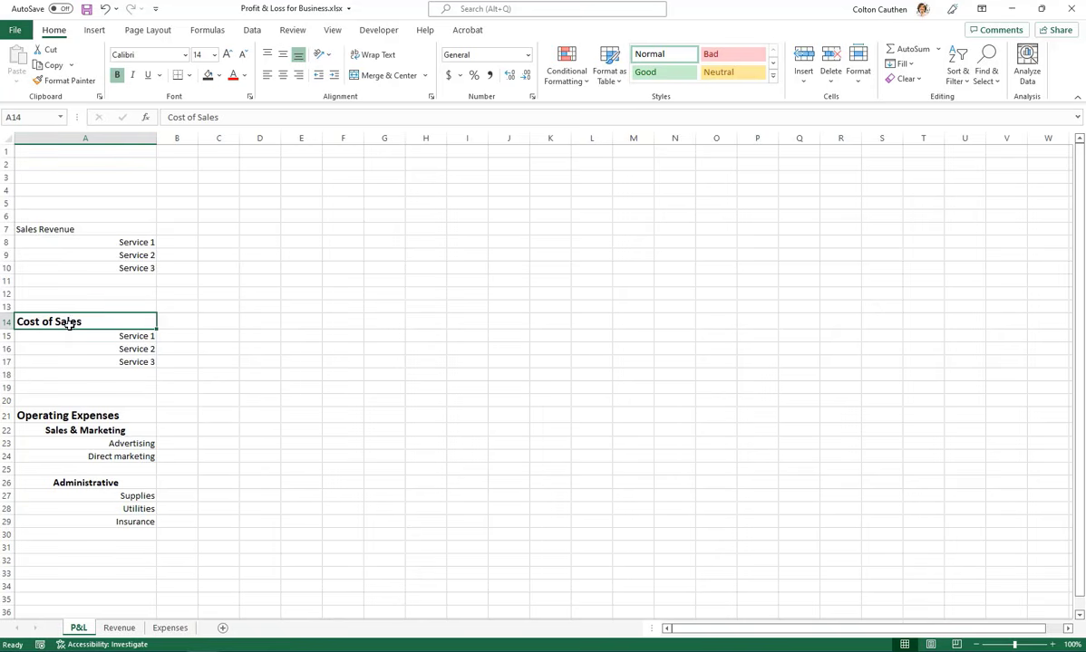
{"action": "left_click", "coordinate": [67, 81]}
{"action": "left_click", "coordinate": [60, 224]}
{"action": "left_click", "coordinate": [199, 299]}
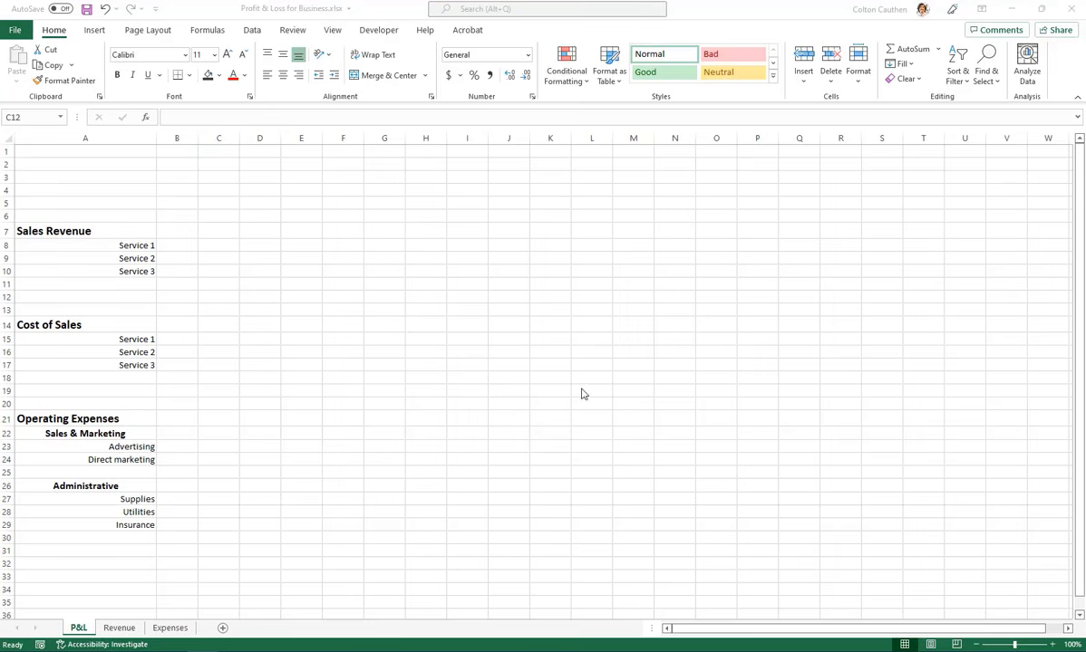
{"action": "left_click", "coordinate": [217, 217]}
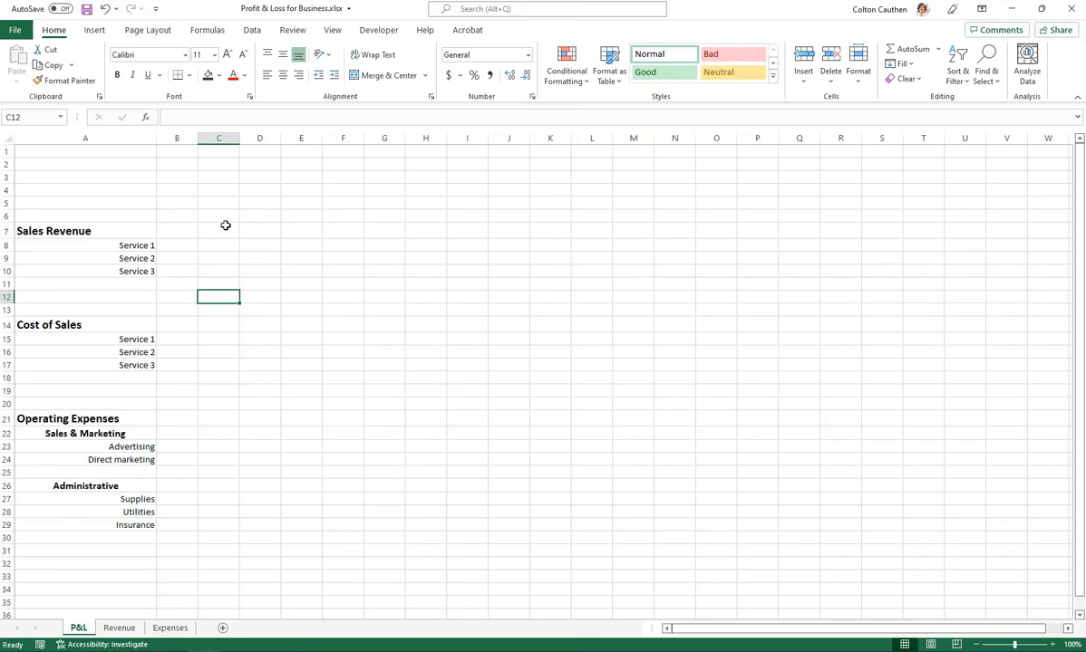
{"action": "left_click", "coordinate": [175, 244]}
{"action": "mouse_move", "coordinate": [174, 244]}
{"action": "left_mouse_down"}
{"action": "mouse_move", "coordinate": [203, 266]}
{"action": "mouse_move", "coordinate": [185, 260]}
{"action": "left_mouse_up"}
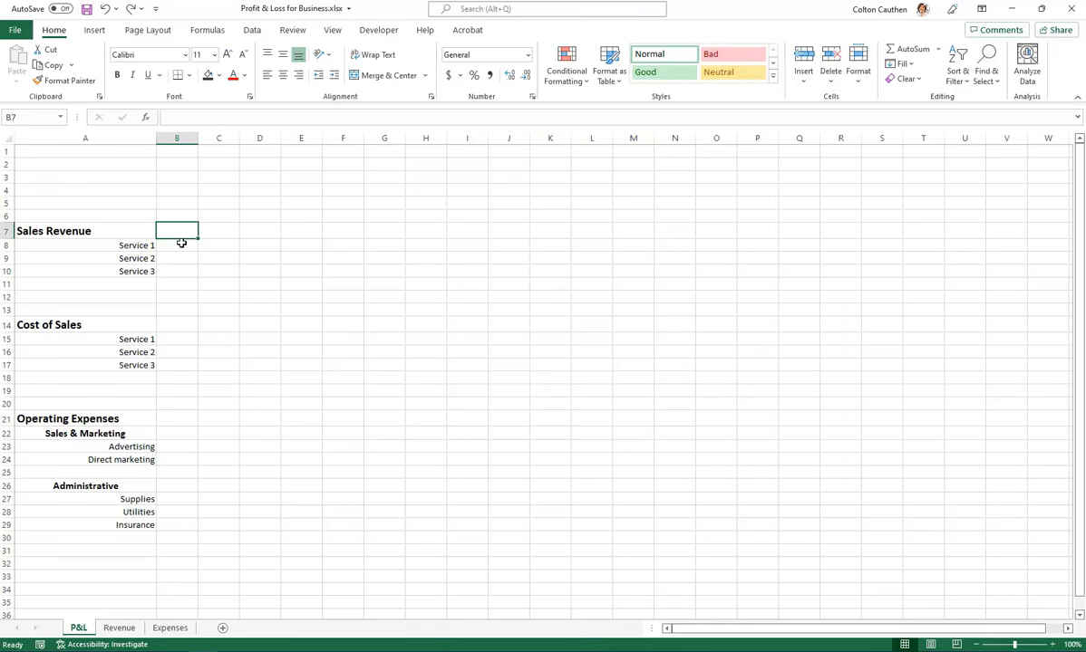
Start a SUMIF formula in B8 of the P&L sheet with the Revenue table's Category column, Table1[Category], as the range
{"action": "left_click", "coordinate": [182, 251]}
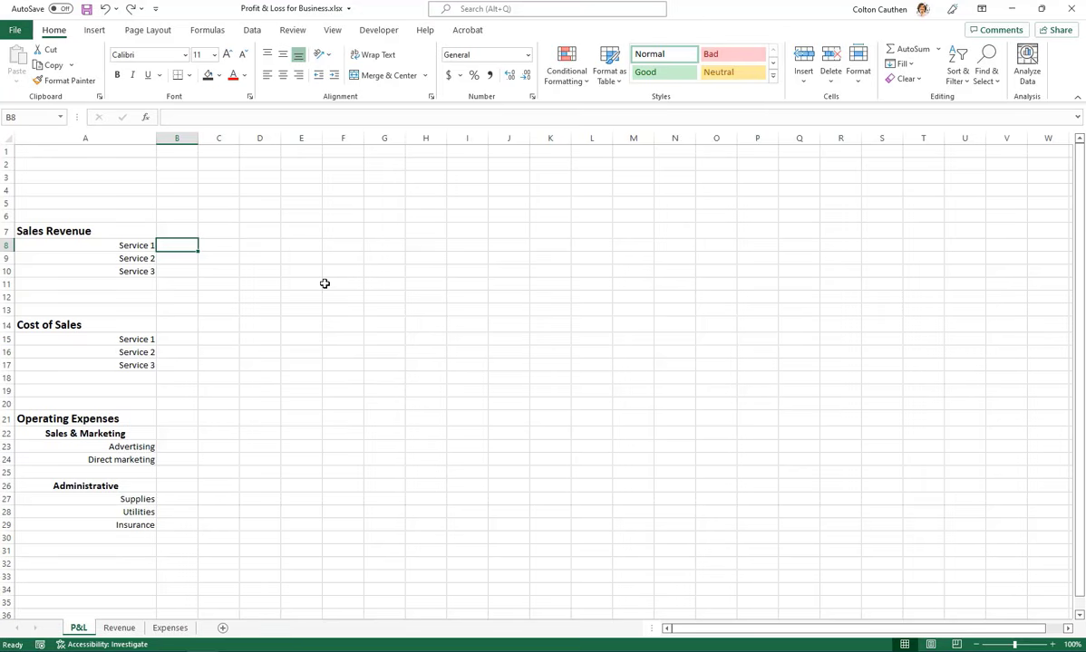
{"action": "type", "text": "=SUMIF"}
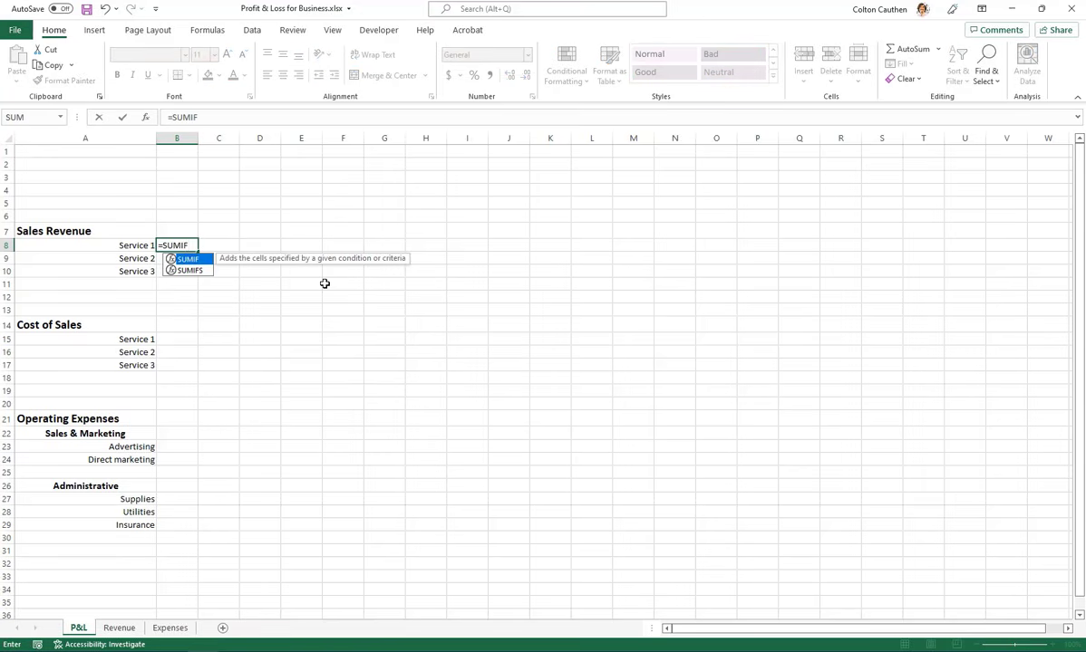
{"action": "type", "text": "("}
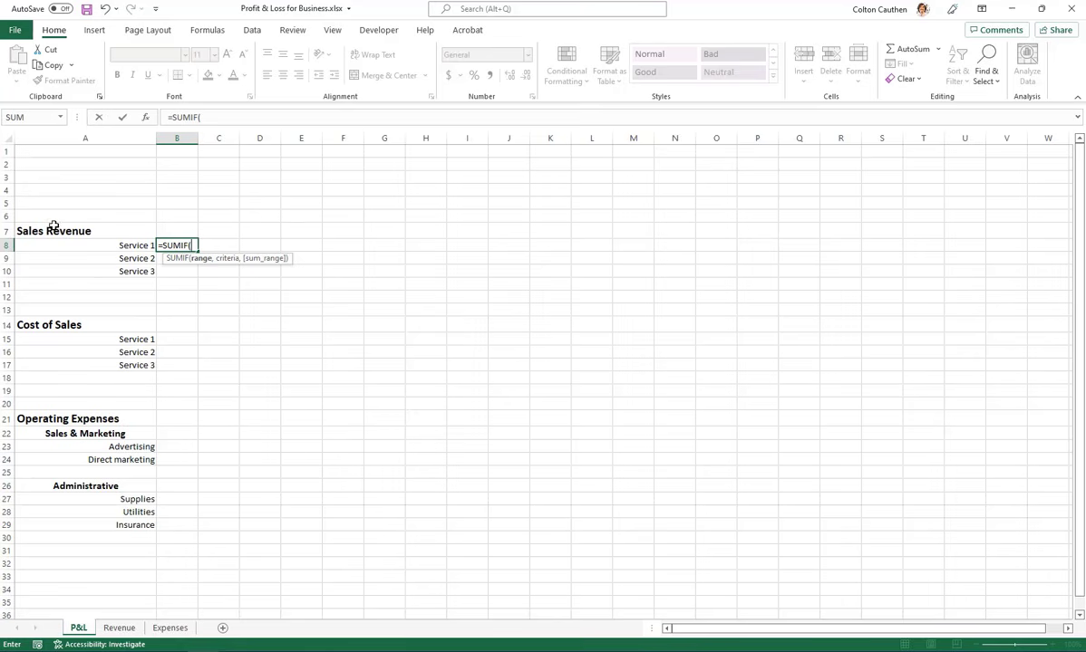
{"action": "left_click", "coordinate": [121, 629]}
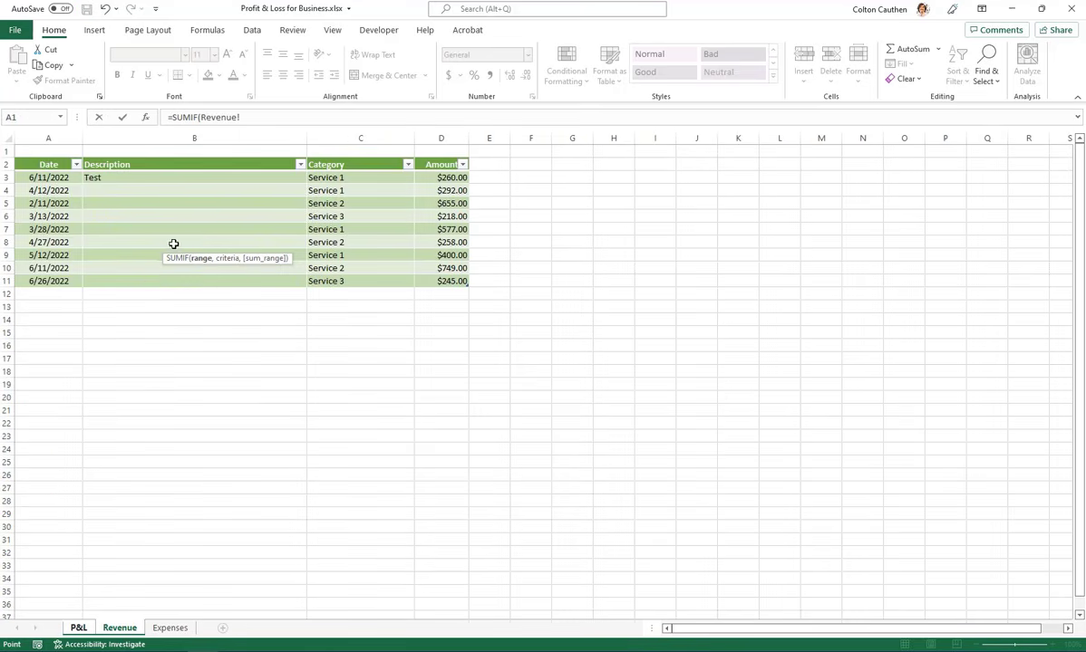
{"action": "left_click", "coordinate": [334, 162]}
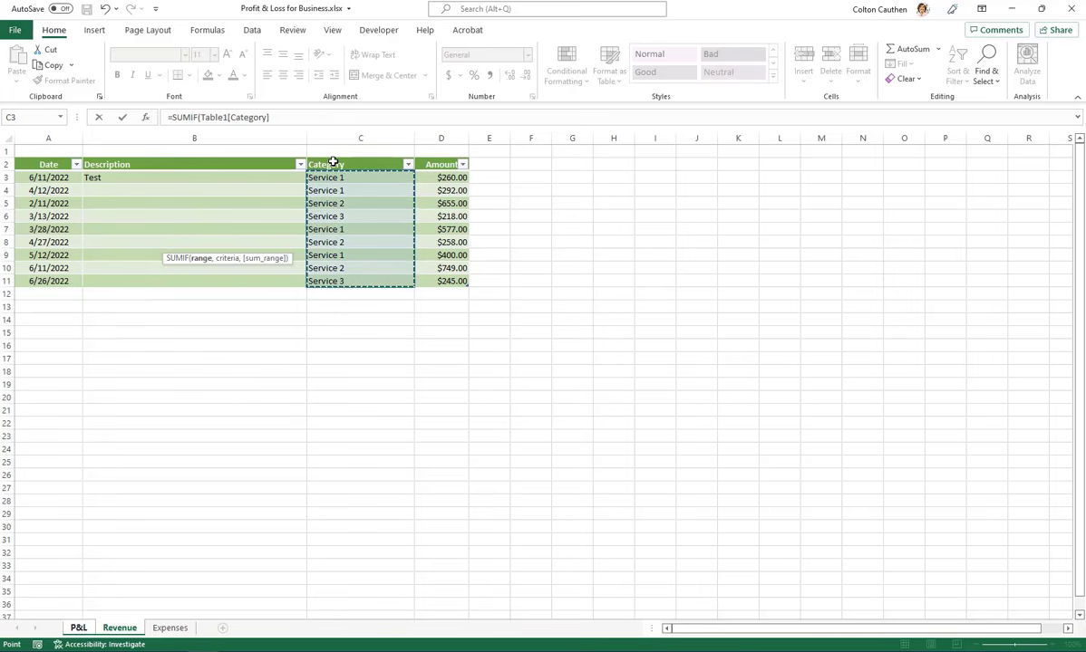
{"action": "type", "text": ","}
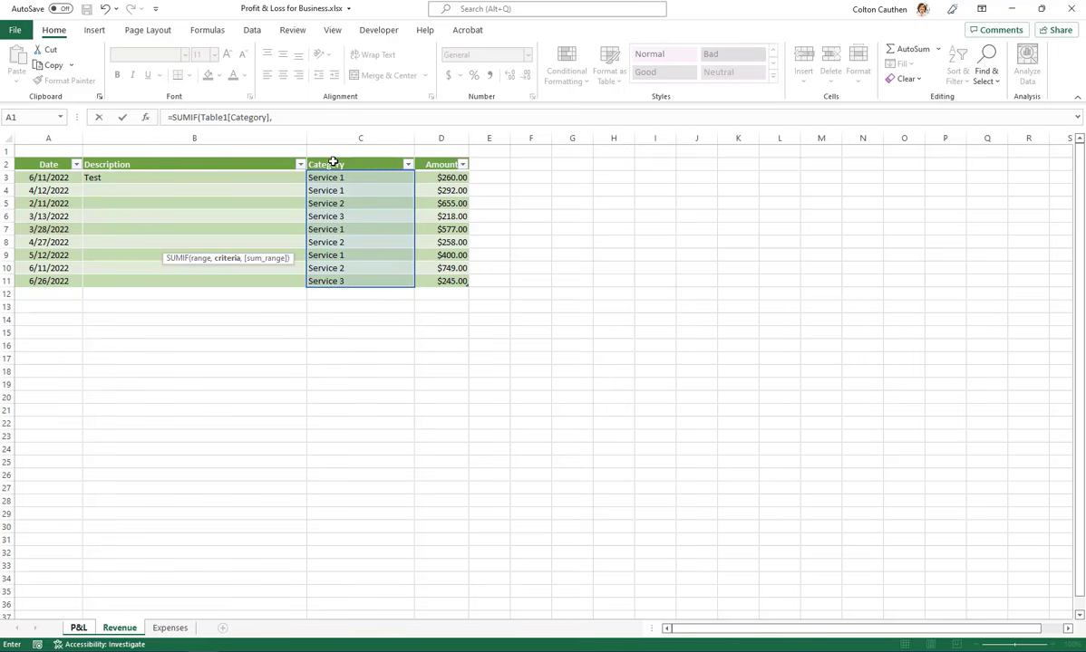
Complete the SUMIF formula in B8 with A8 as the criteria and the Revenue table's Amount column, Table1[Amount], as the sum range
{"action": "left_click", "coordinate": [79, 629]}
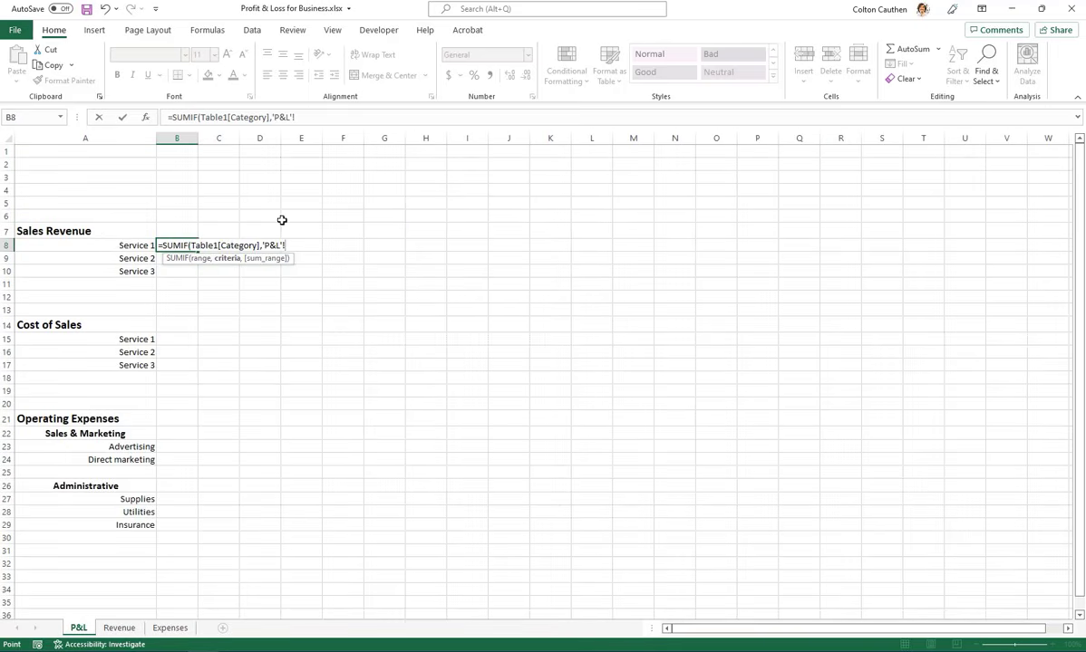
{"action": "left_click", "coordinate": [115, 245]}
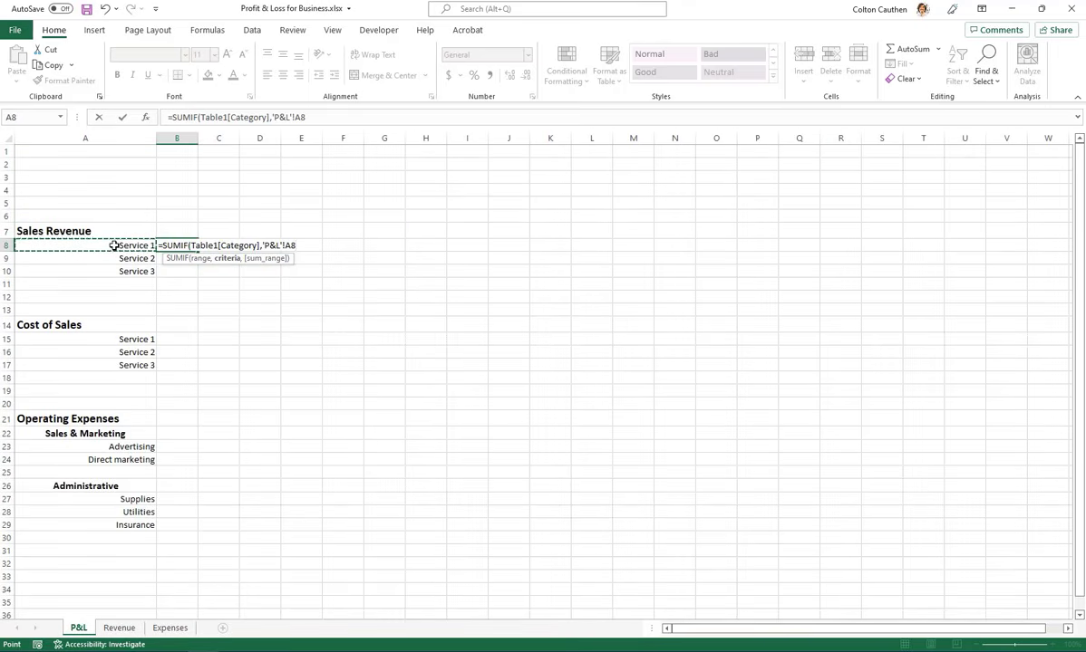
{"action": "type", "text": ","}
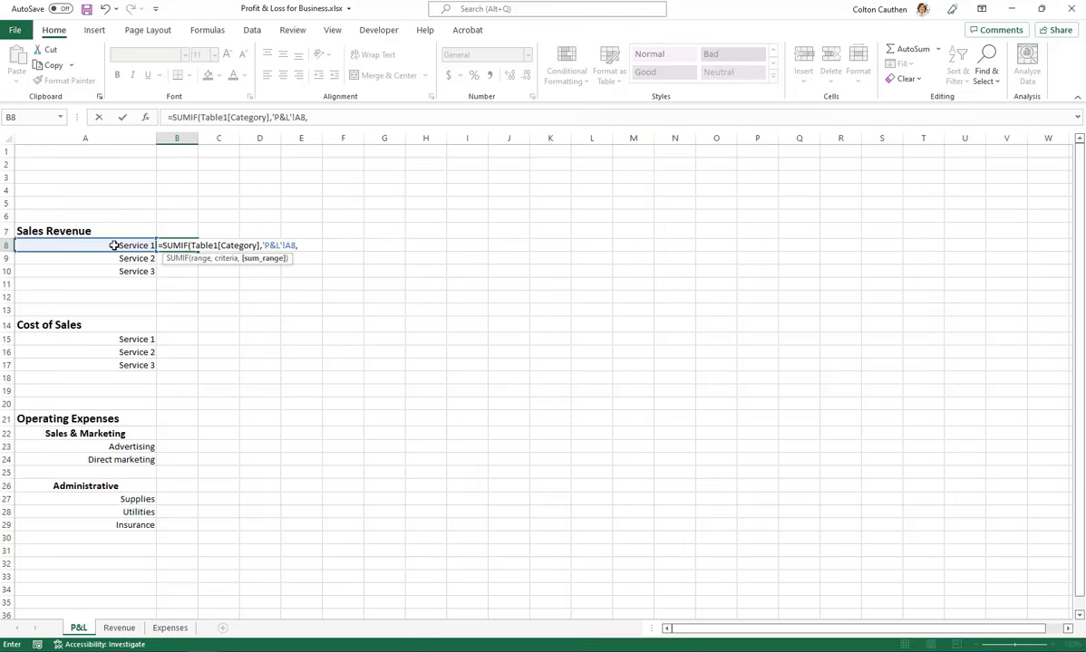
{"action": "left_click", "coordinate": [119, 627]}
{"action": "left_click", "coordinate": [440, 160]}
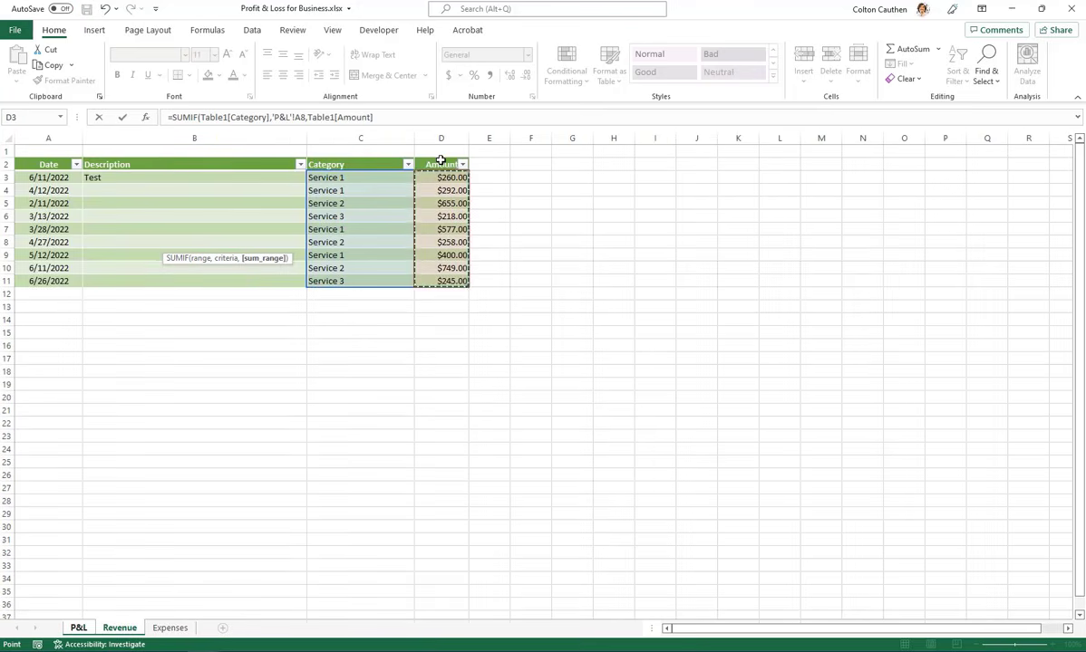
{"action": "type", "text": ")"}
{"action": "key", "text": "Return"}
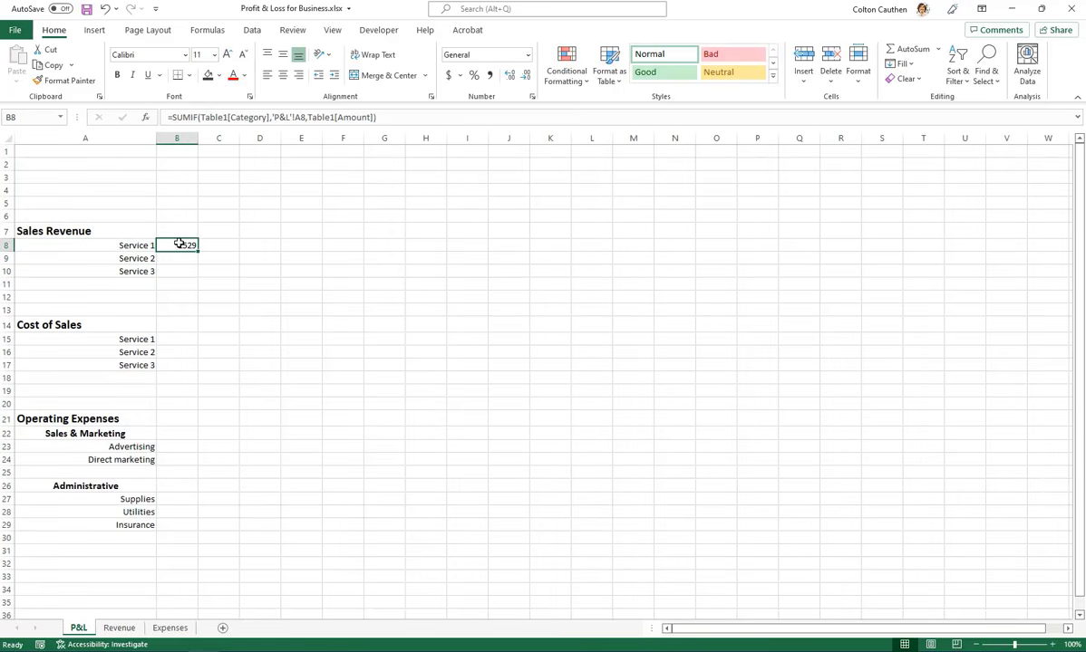
{"action": "left_click", "coordinate": [127, 245]}
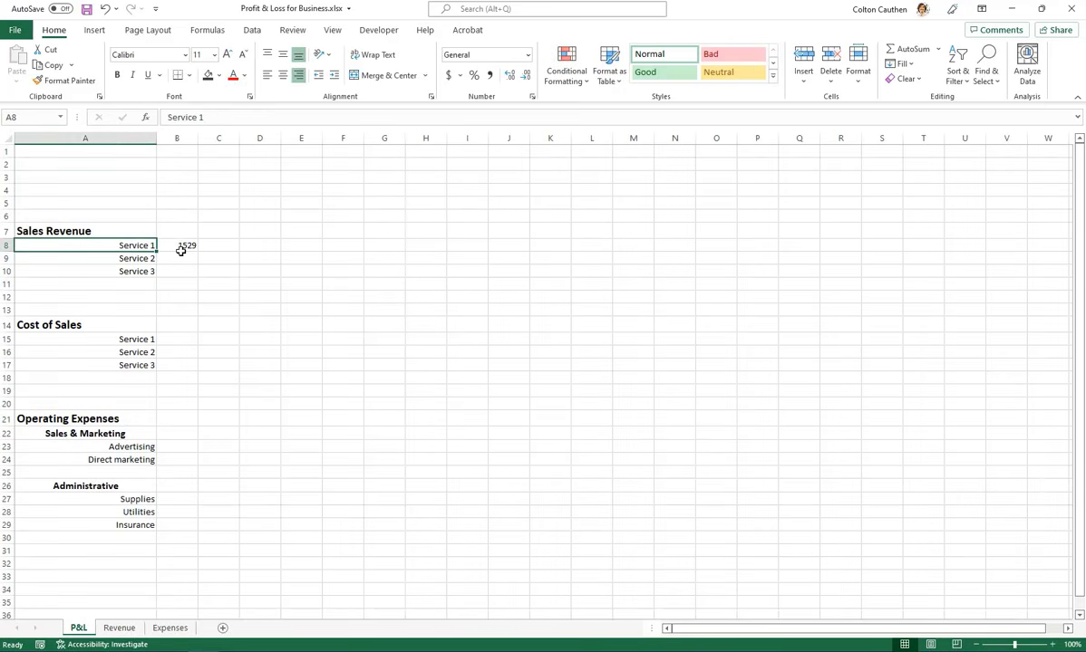
{"action": "key", "text": "Down"}
{"action": "key", "text": "ctrl+c"}
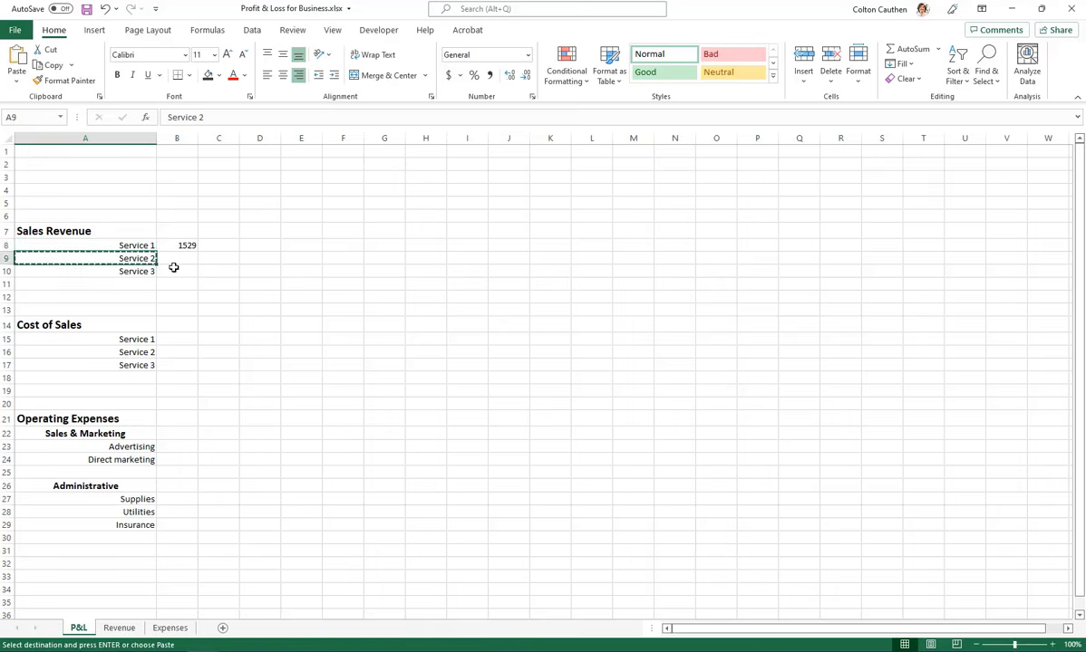
{"action": "key", "text": "Up"}
{"action": "key", "text": "ctrl+v"}
{"action": "key", "text": "ctrl+z"}
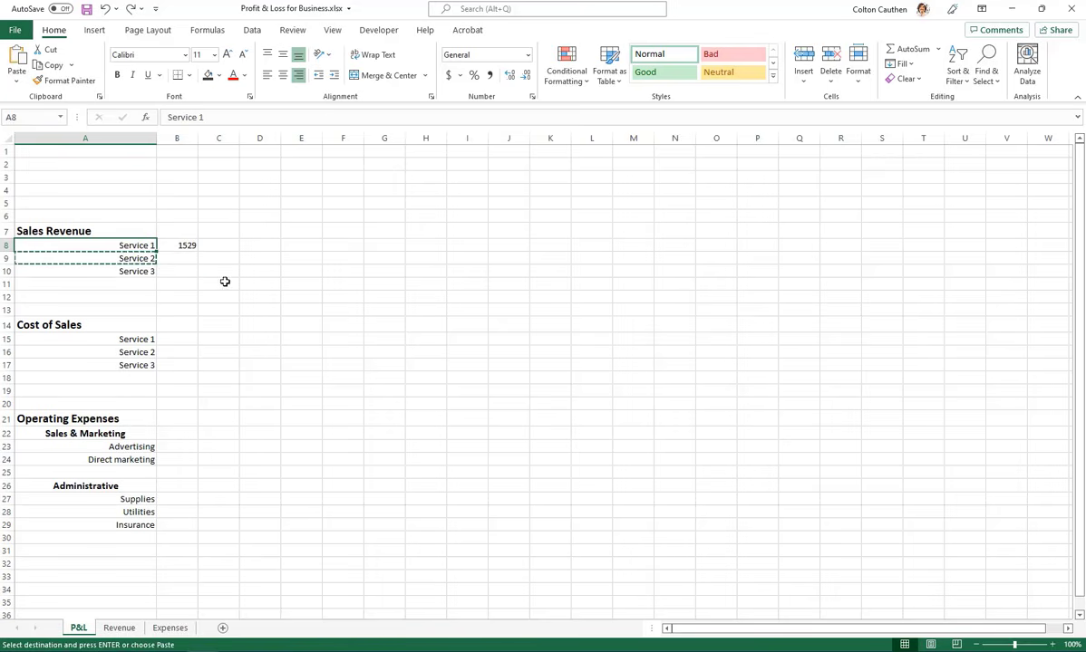
{"action": "left_click", "coordinate": [225, 281]}
Copy the Service 1 sales revenue formula in B8 down to Service 2 and Service 3 in B9:B10
{"action": "left_click", "coordinate": [168, 243]}
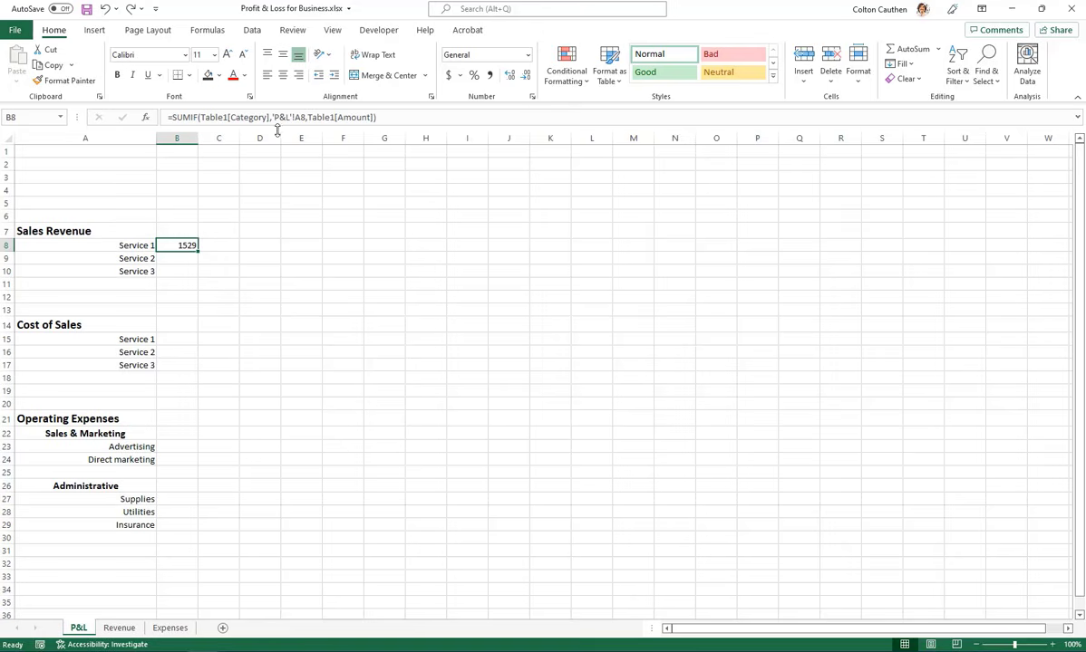
{"action": "key", "text": "ctrl+c"}
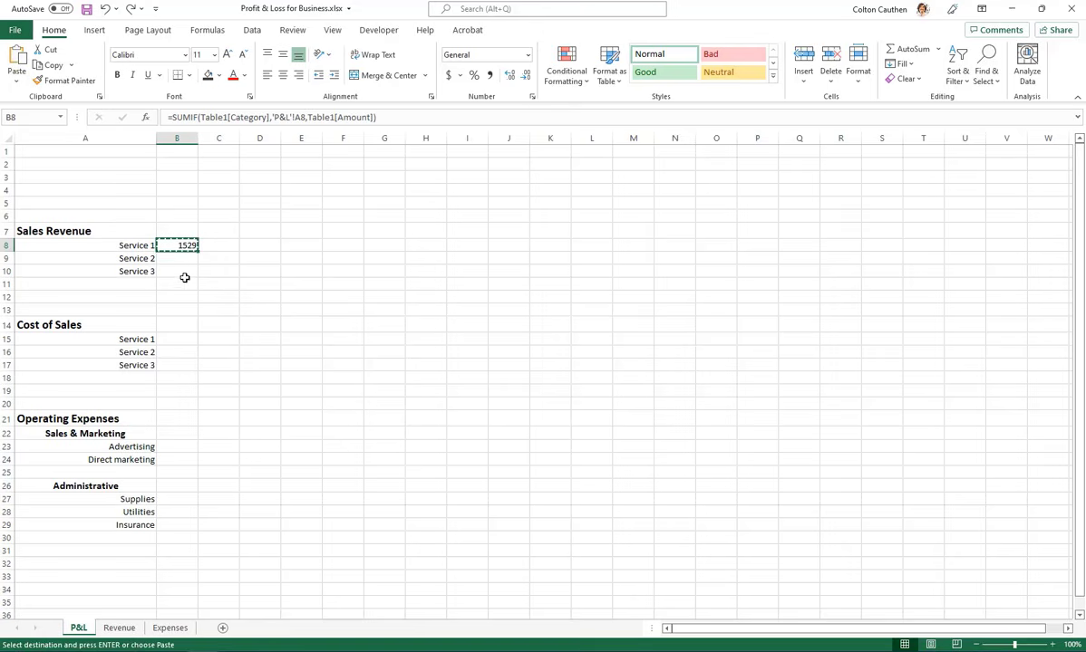
{"action": "key", "text": "shift+Down"}
{"action": "key", "text": "shift+Down"}
{"action": "key", "text": "ctrl+v"}
{"action": "key", "text": "Escape"}
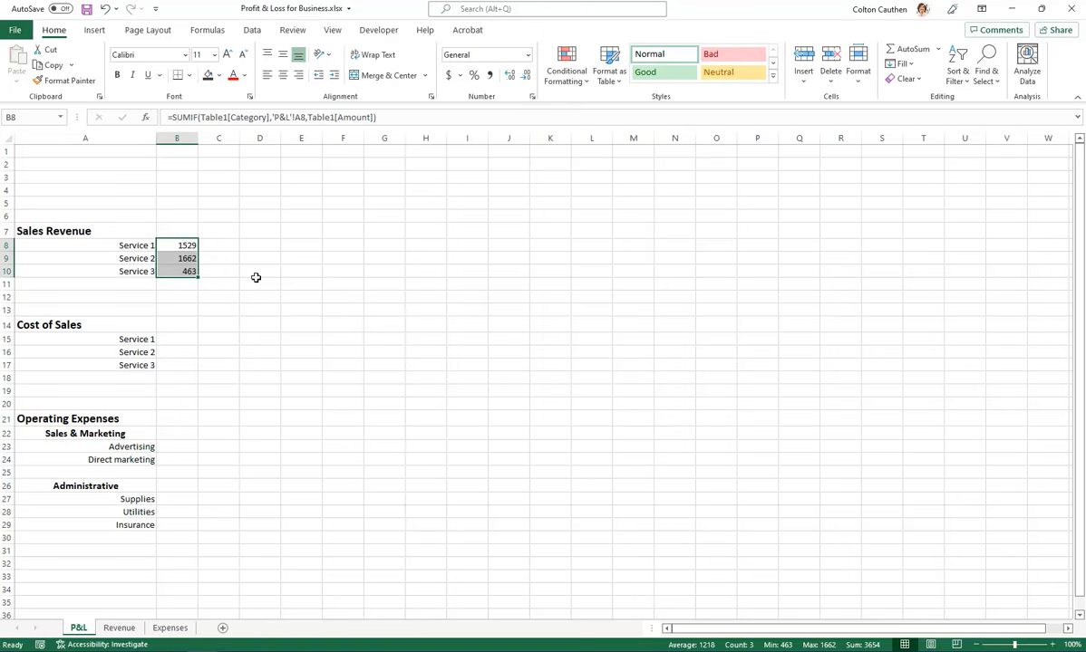
{"action": "left_click", "coordinate": [251, 259]}
Apply the Currency number format to the range B8:F35 on the P&L sheet
{"action": "left_click_drag", "start_coordinate": [180, 245], "coordinate": [179, 271]}
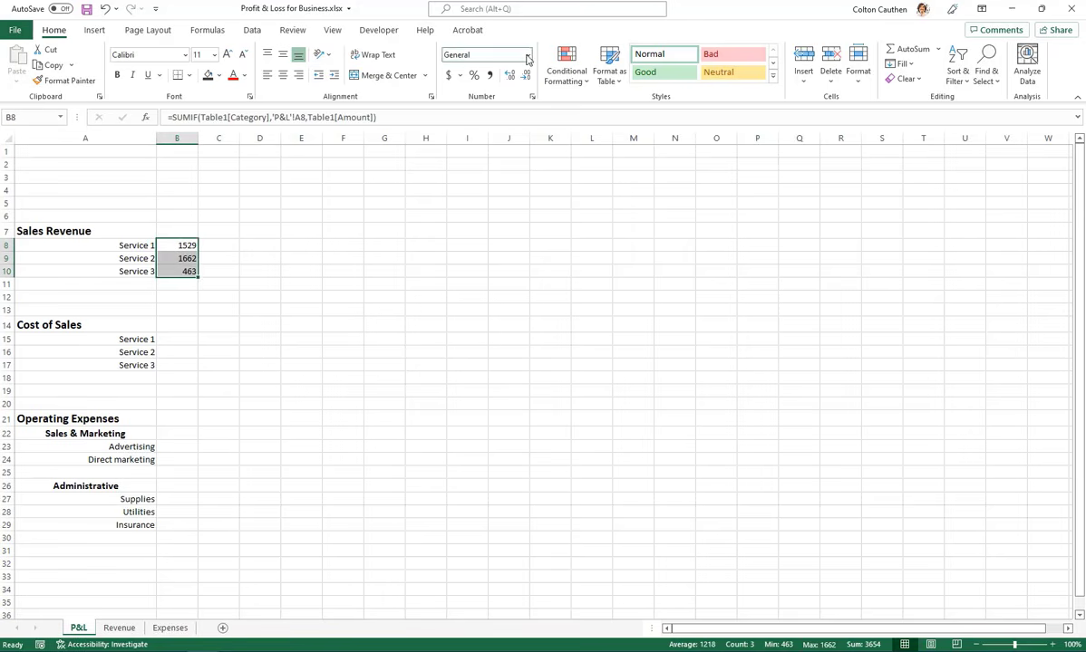
{"action": "left_click", "coordinate": [344, 600], "text": "shift"}
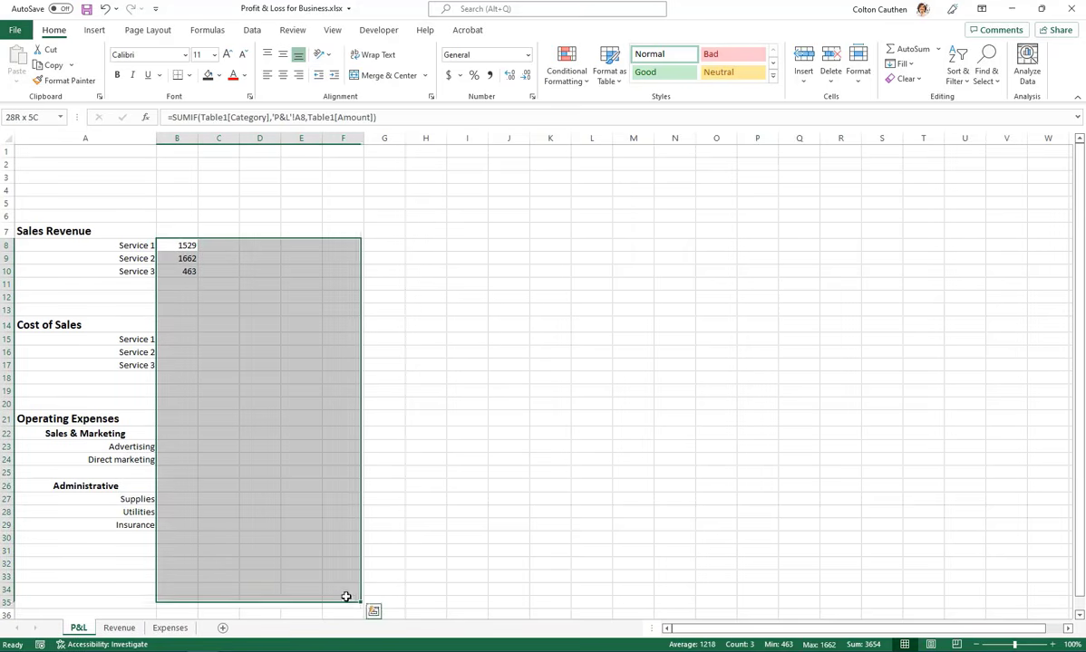
{"action": "left_click", "coordinate": [528, 56]}
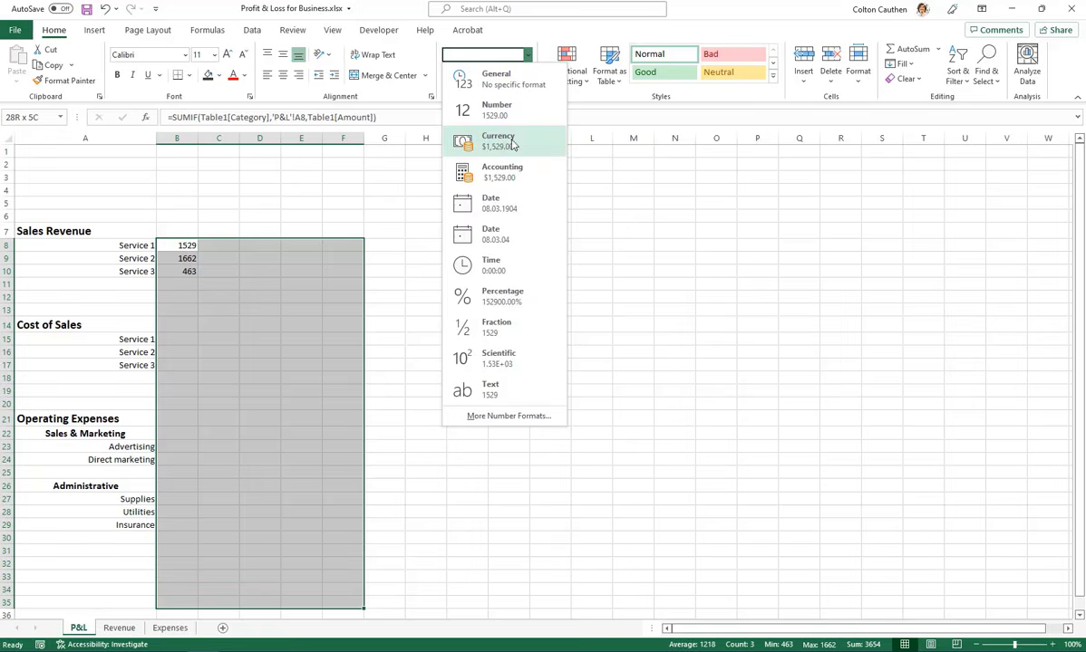
{"action": "left_click", "coordinate": [512, 144]}
{"action": "left_click", "coordinate": [277, 283]}
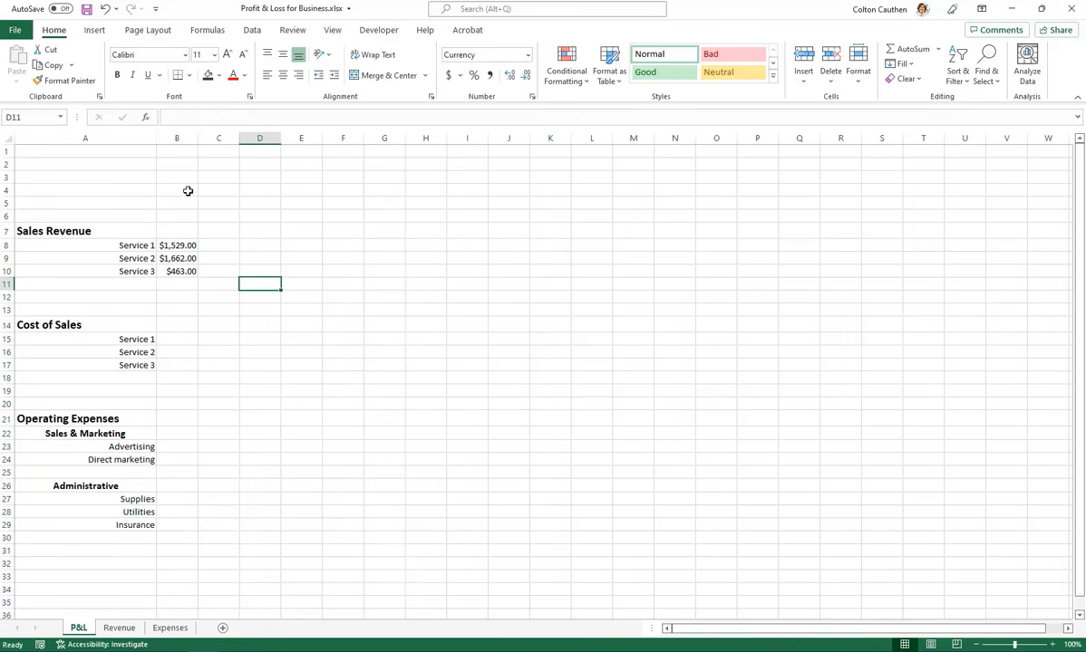
Set the width of columns B through F on the P&L sheet to 12
{"action": "left_click_drag", "start_coordinate": [177, 246], "coordinate": [334, 244]}
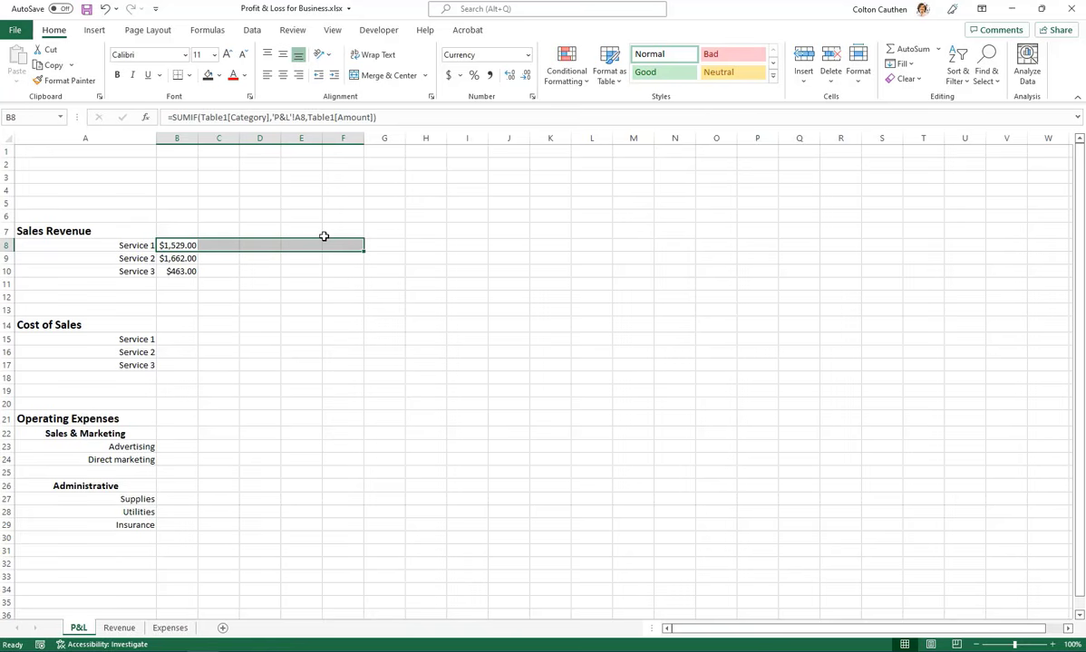
{"action": "key", "text": "alt+h"}
{"action": "key", "text": "o"}
{"action": "key", "text": "w"}
{"action": "key", "text": "Escape"}
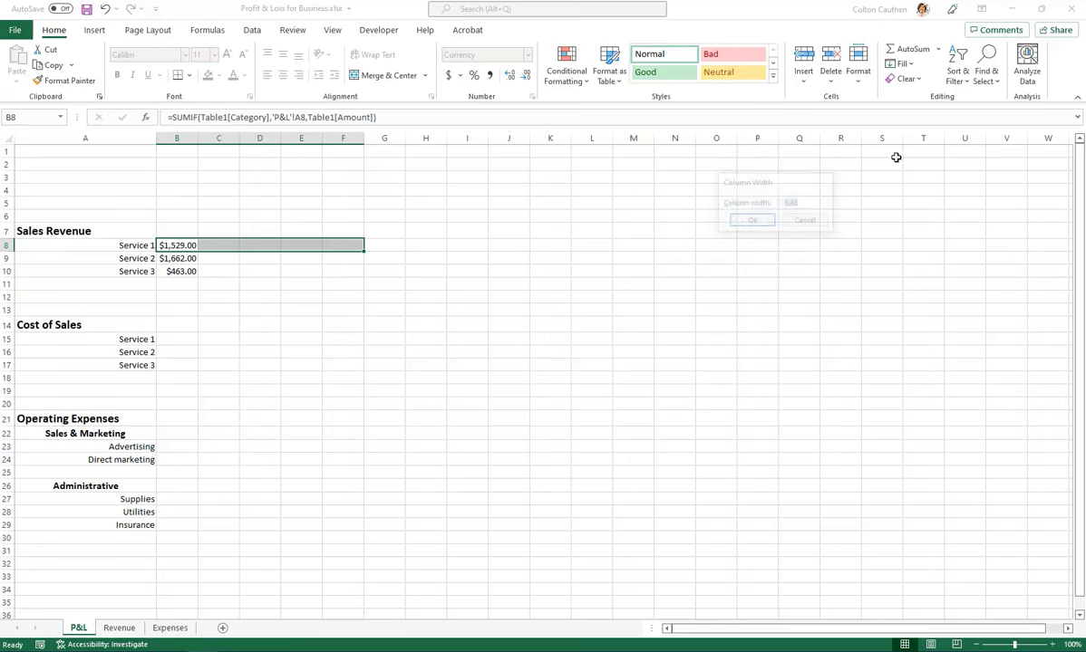
{"action": "left_click", "coordinate": [857, 78]}
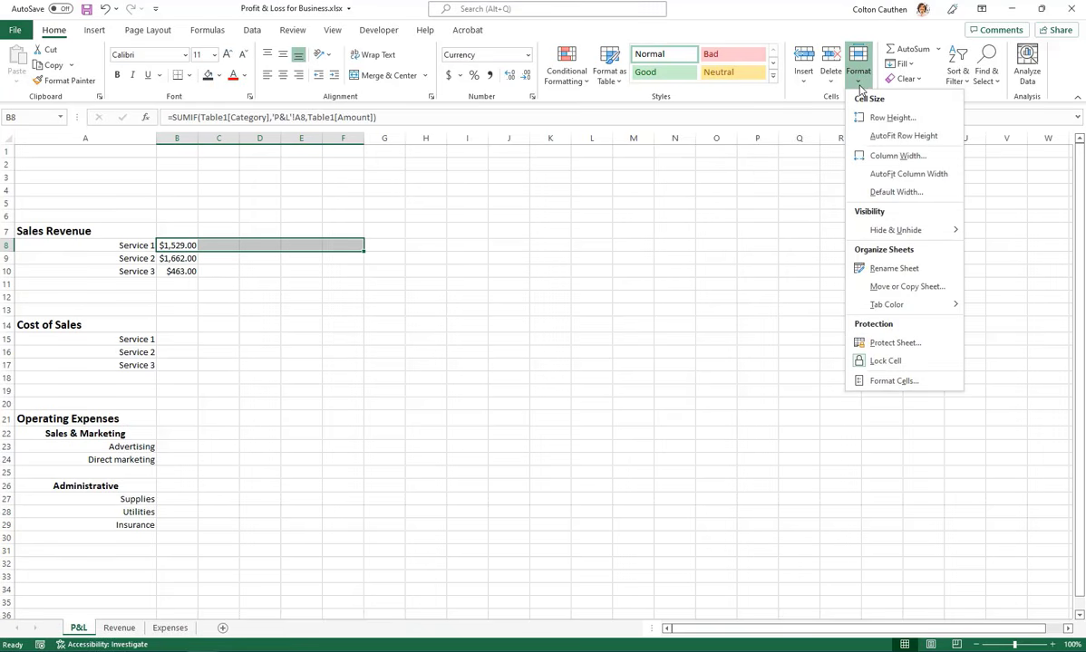
{"action": "left_click", "coordinate": [910, 156]}
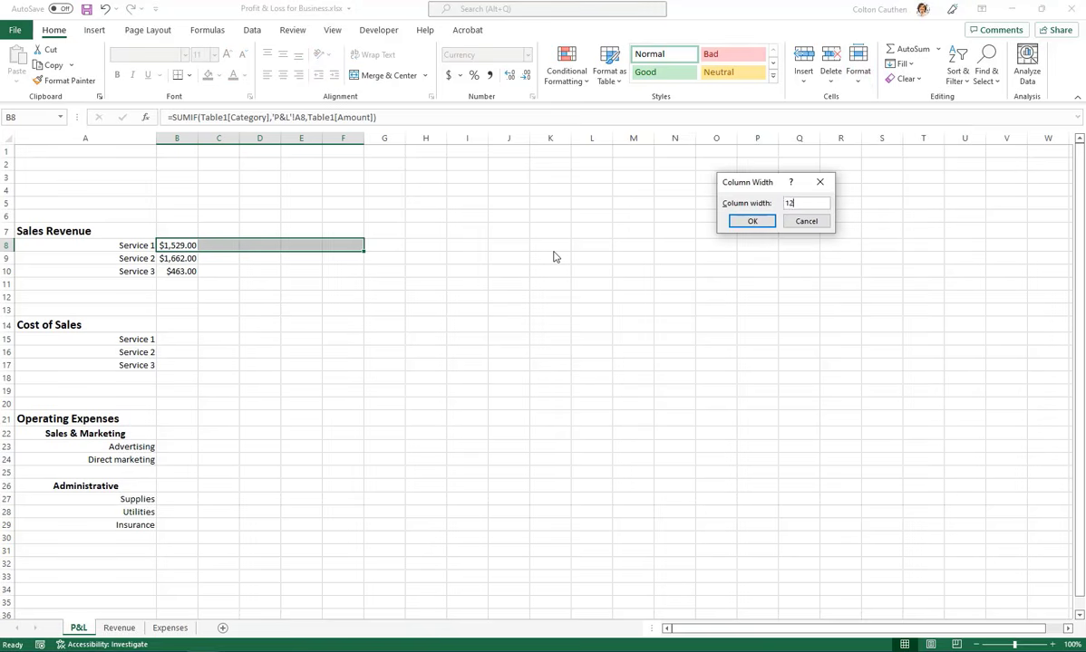
{"action": "key", "text": "Return"}
{"action": "left_click", "coordinate": [268, 296]}
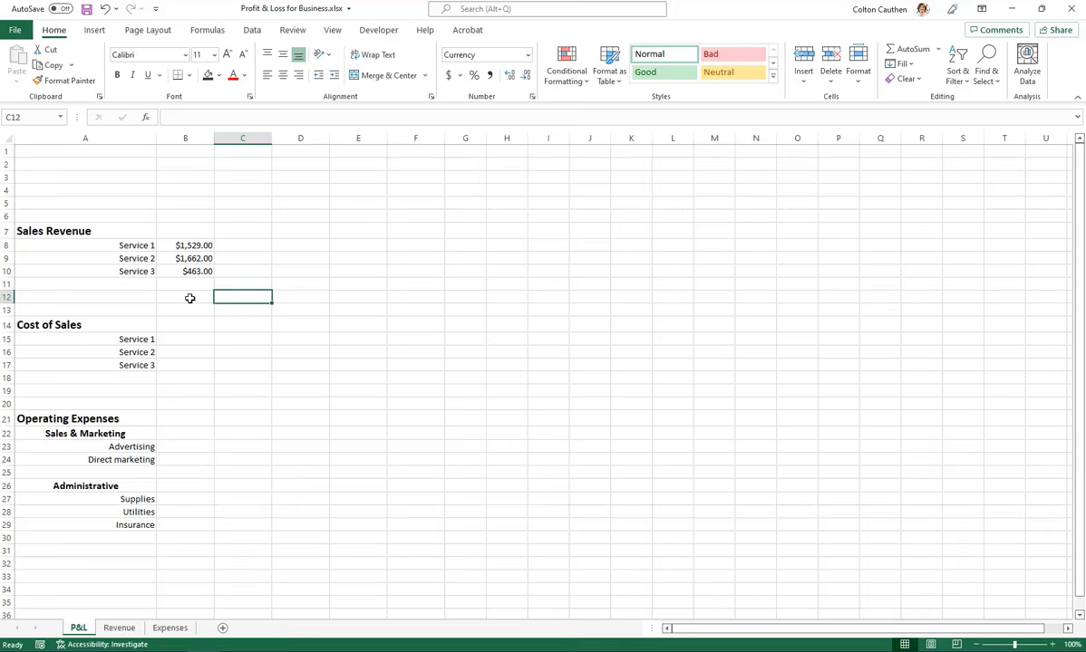
Start a SUMIF formula in B15 with the Expenses table's whole Category column, Table13[[#All],[Category]], as the range
{"action": "left_click", "coordinate": [185, 245]}
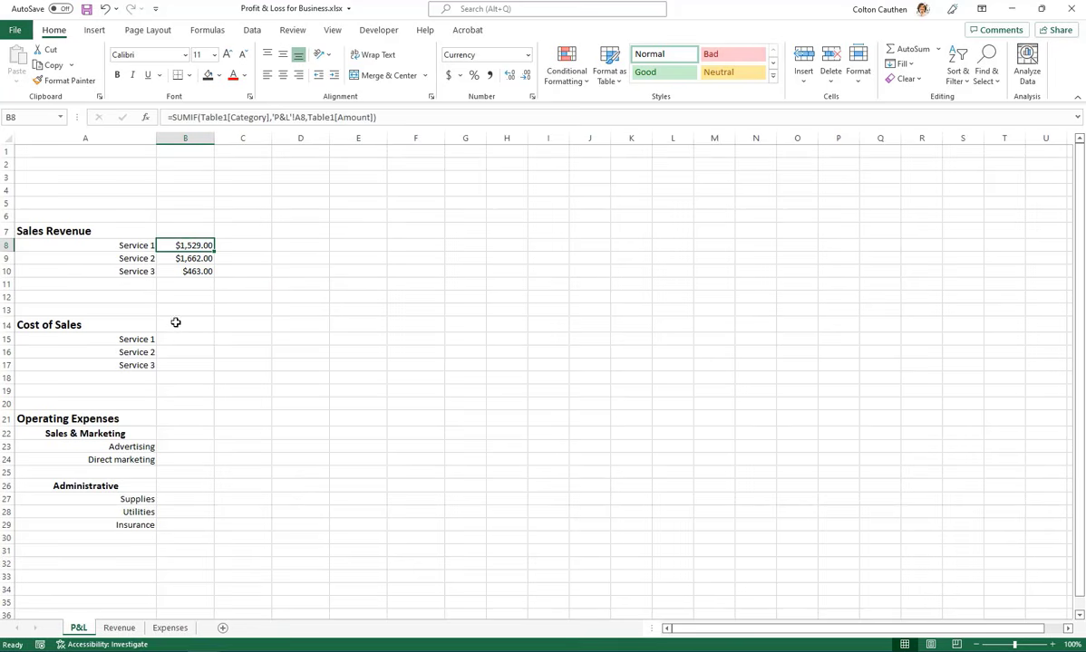
{"action": "left_click", "coordinate": [186, 339]}
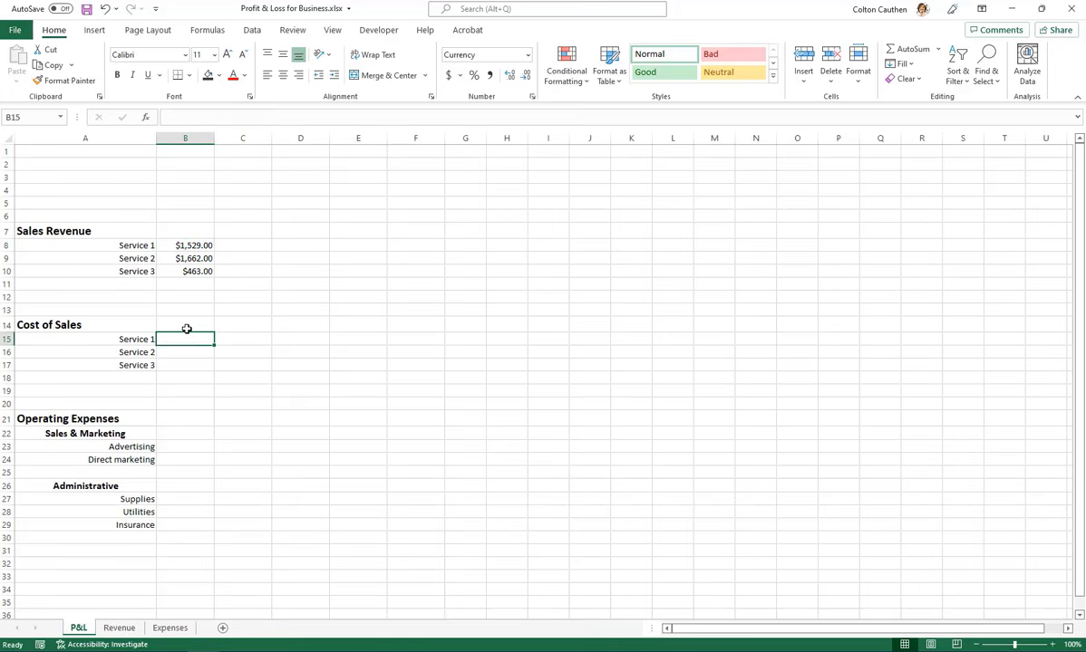
{"action": "type", "text": "=sumif"}
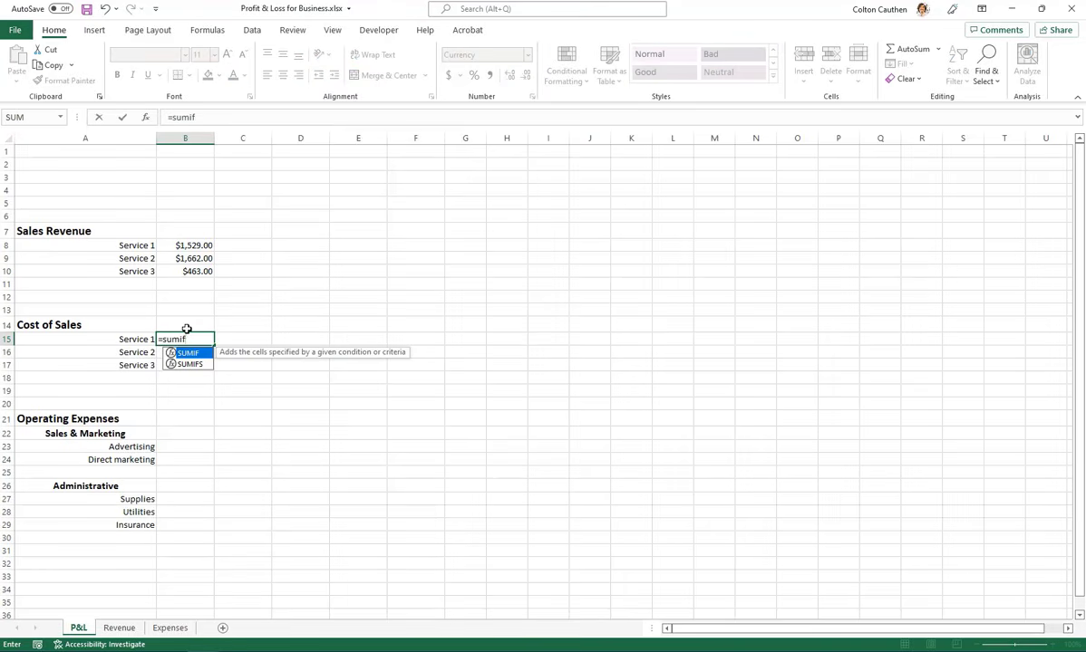
{"action": "type", "text": "("}
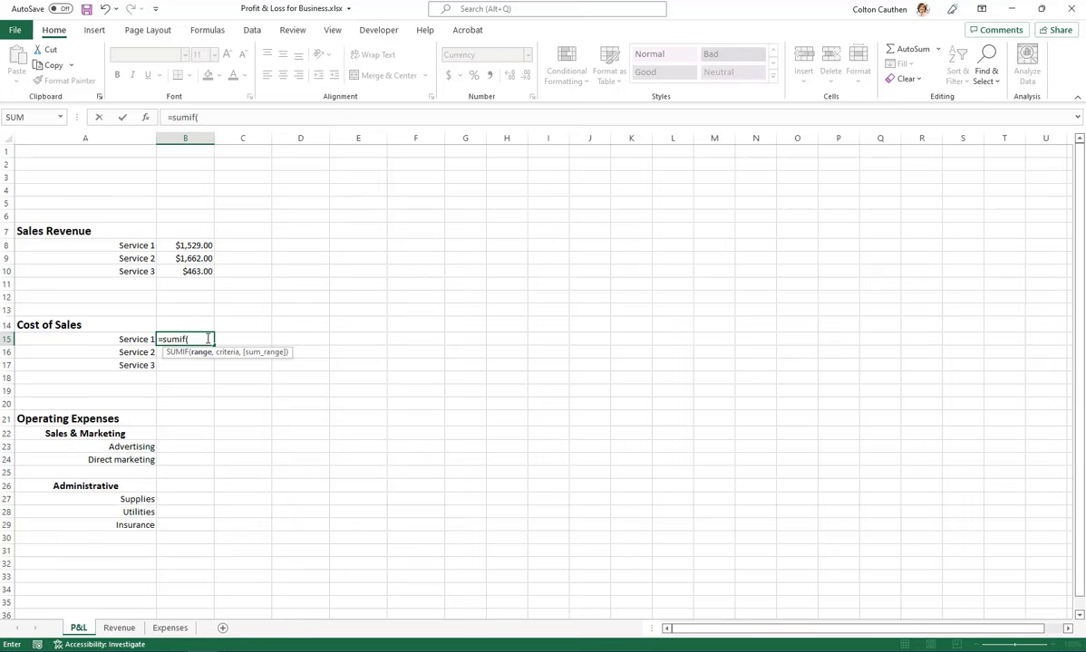
{"action": "left_click", "coordinate": [170, 629]}
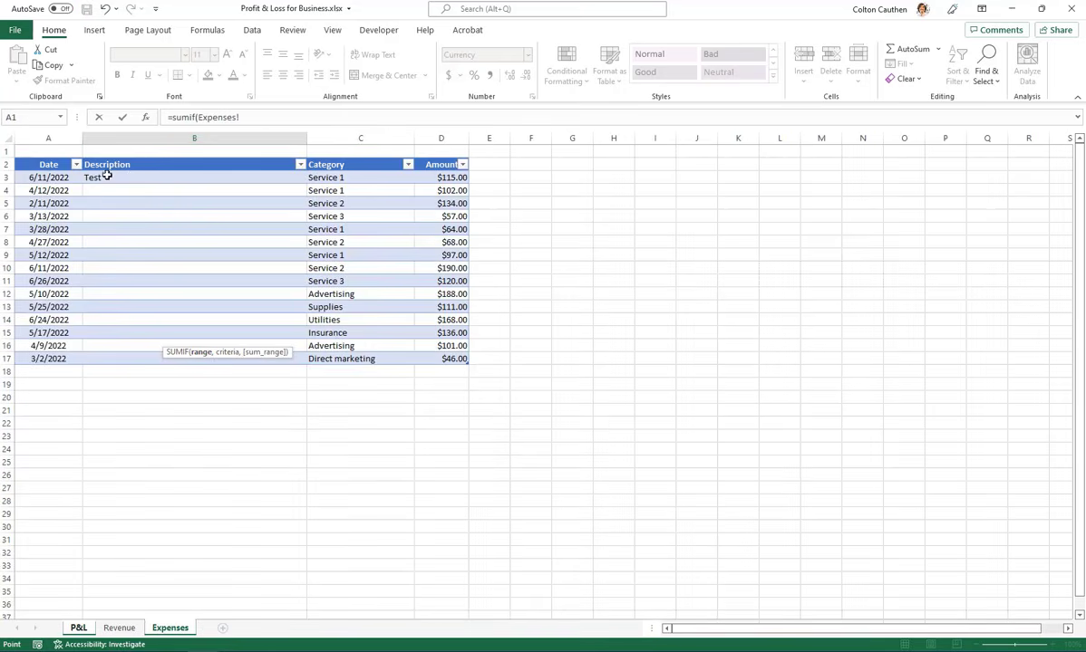
{"action": "left_click", "coordinate": [360, 158]}
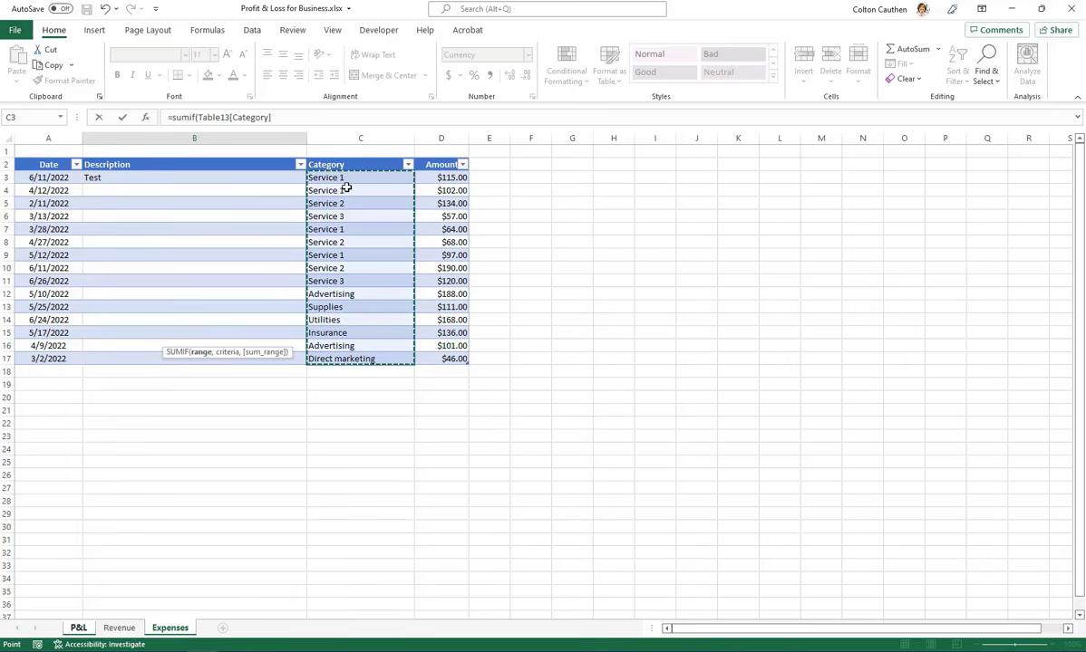
{"action": "left_click", "coordinate": [507, 251]}
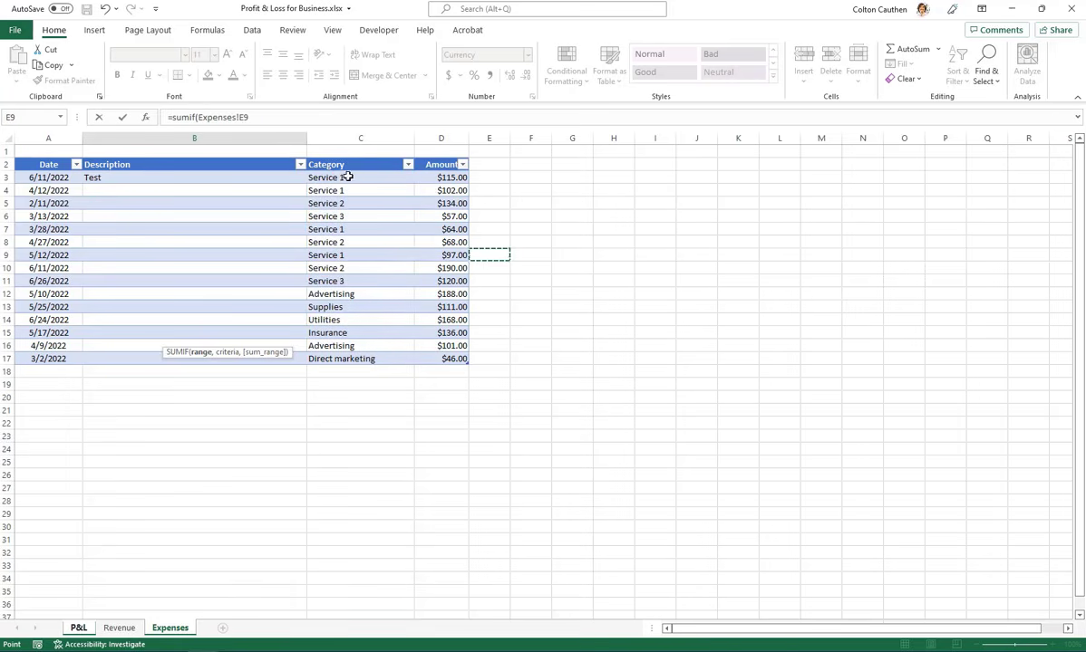
{"action": "mouse_move", "coordinate": [347, 177]}
{"action": "left_mouse_down"}
{"action": "mouse_move", "coordinate": [339, 346]}
{"action": "mouse_move", "coordinate": [356, 278]}
{"action": "mouse_move", "coordinate": [360, 159]}
{"action": "left_mouse_up"}
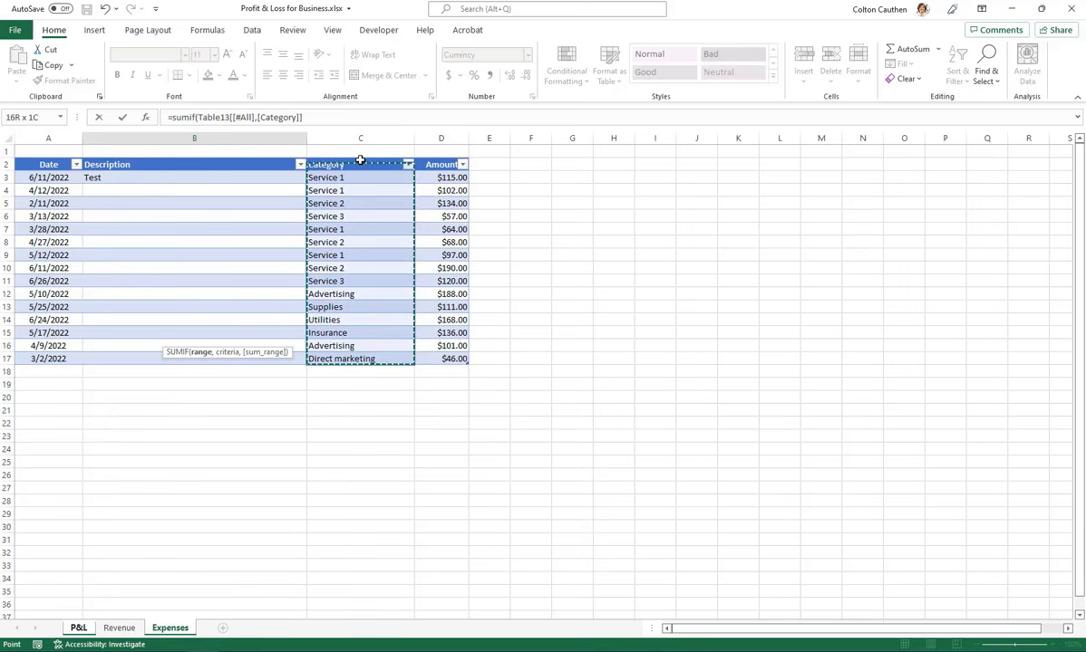
{"action": "type", "text": ","}
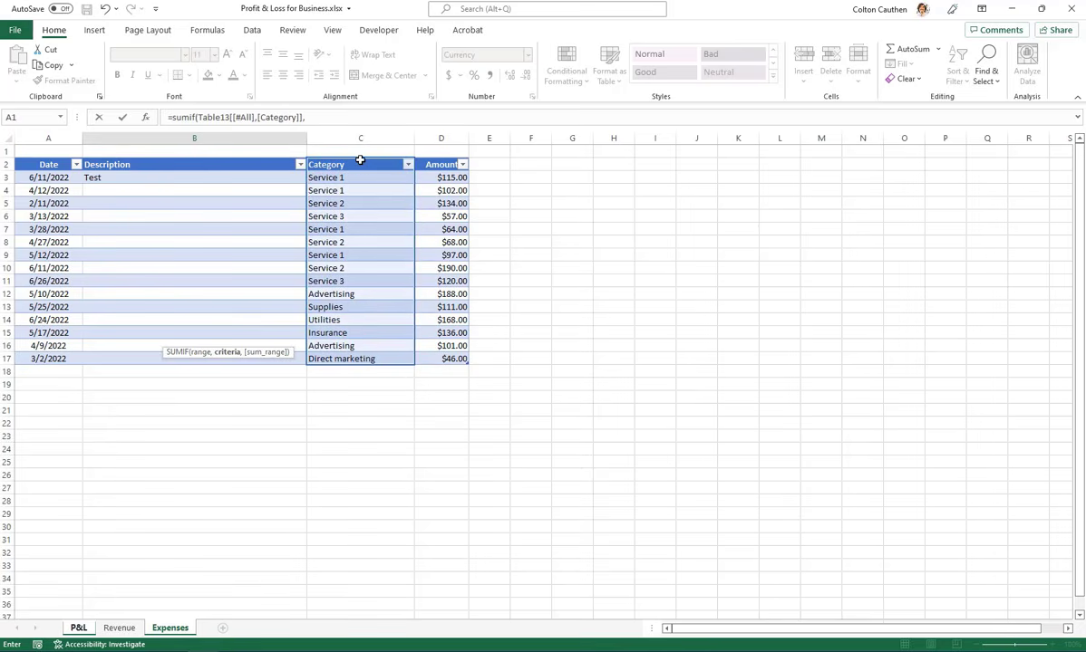
Complete the SUMIF formula in B15 with A15 as the criteria and the Expenses table's Amount column, Table13[Amount], as the sum range
{"action": "left_click", "coordinate": [78, 629]}
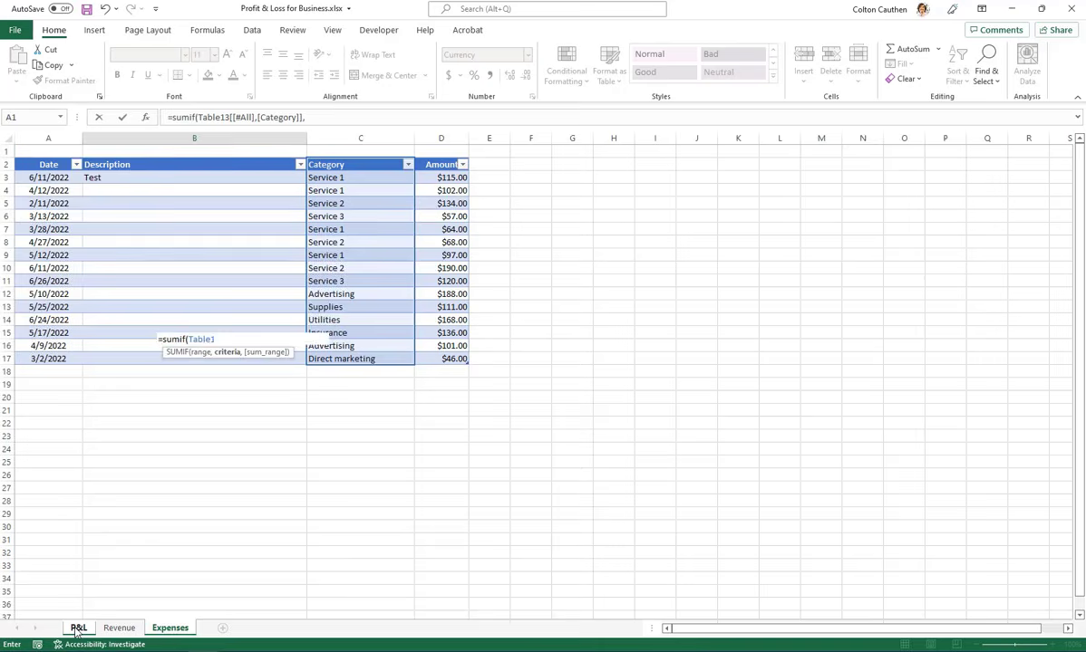
{"action": "left_click", "coordinate": [135, 339]}
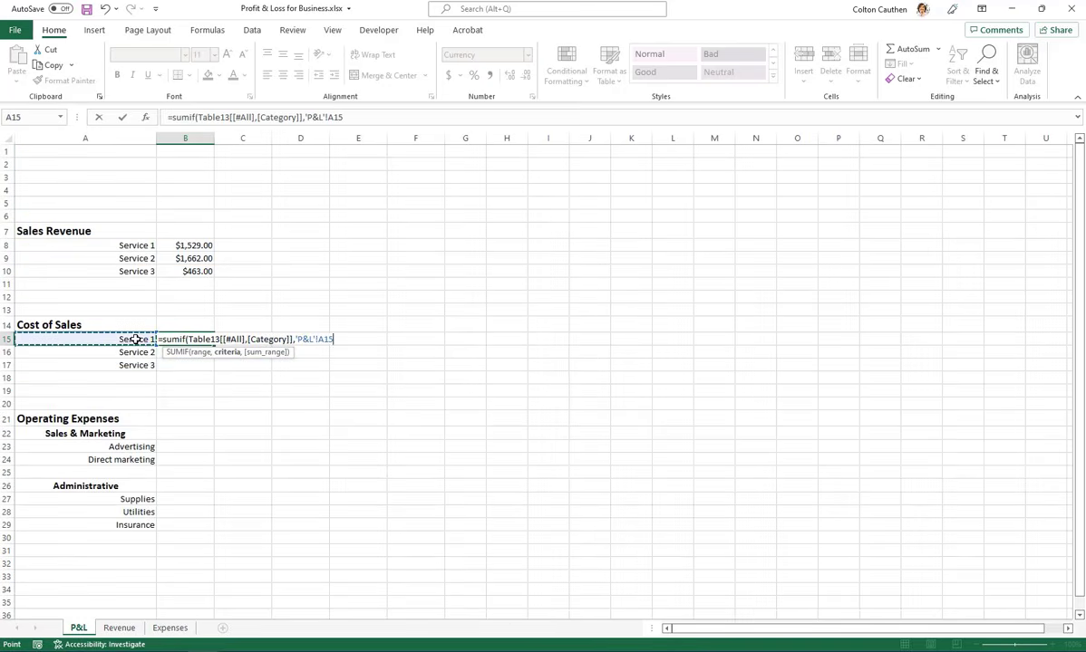
{"action": "type", "text": ","}
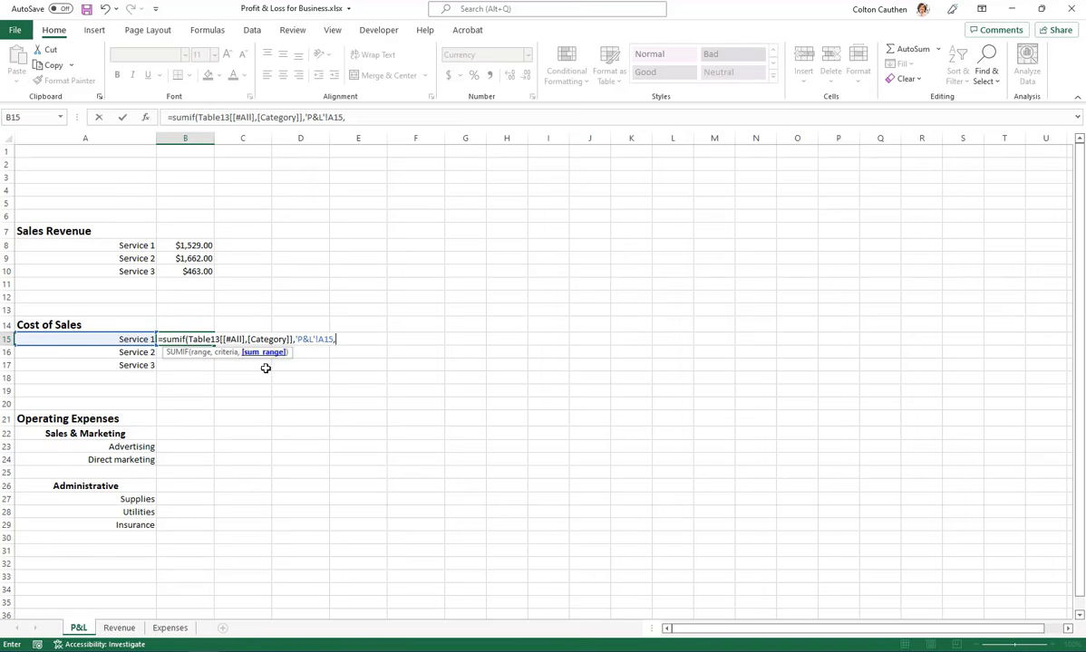
{"action": "left_click", "coordinate": [168, 629]}
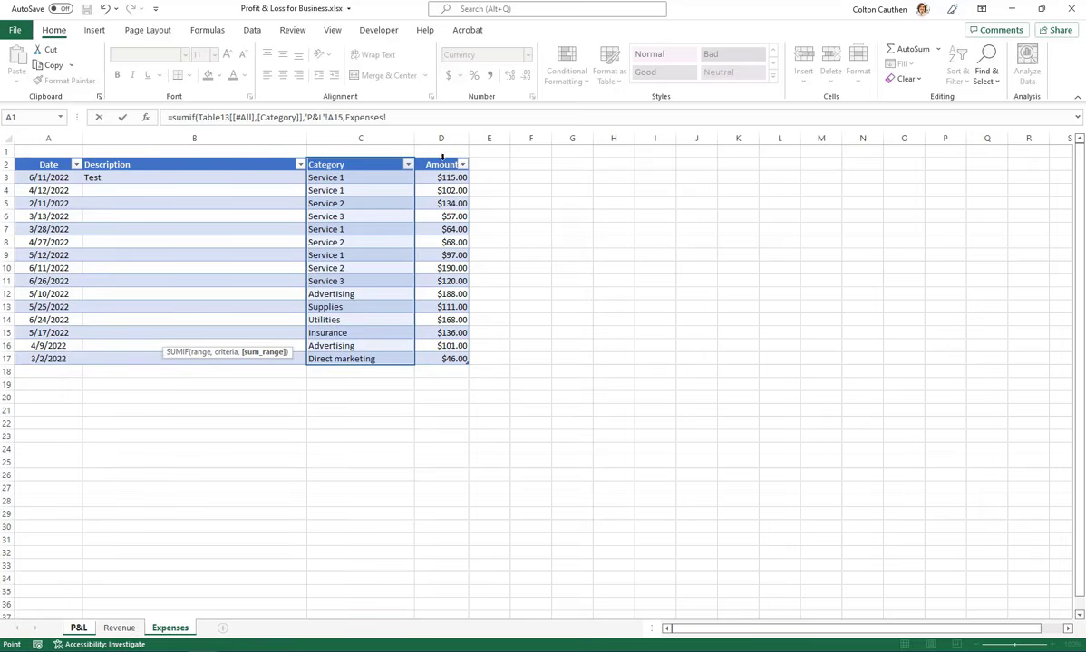
{"action": "left_click", "coordinate": [441, 158]}
{"action": "type", "text": ")"}
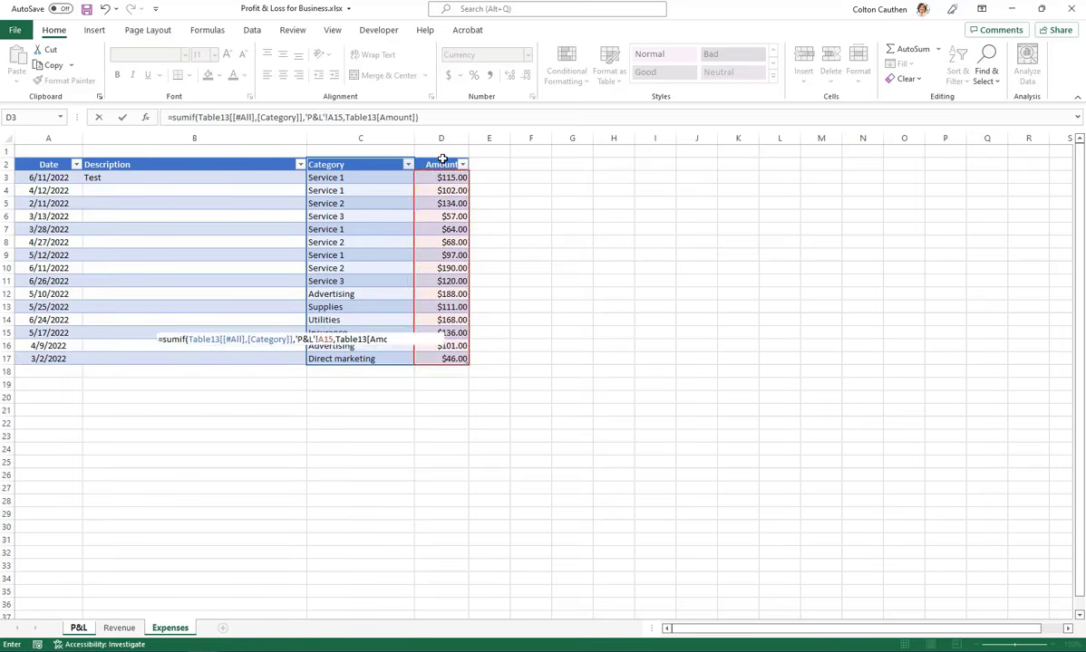
{"action": "key", "text": "Return"}
{"action": "left_click", "coordinate": [199, 339]}
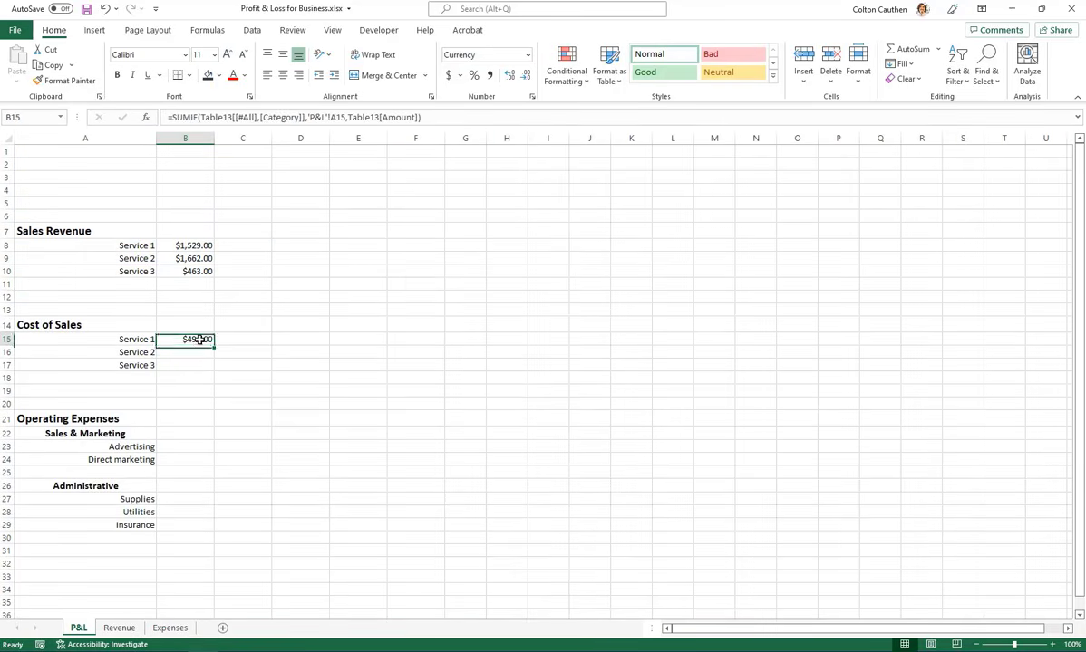
Copy the SUMIF formula from B15 to B16 and B17 for Service 2 and Service 3 under Cost of Sales
{"action": "key", "text": "ctrl+c"}
{"action": "left_click", "coordinate": [194, 354]}
{"action": "key", "text": "ctrl+v"}
{"action": "left_click", "coordinate": [188, 364]}
{"action": "key", "text": "ctrl+v"}
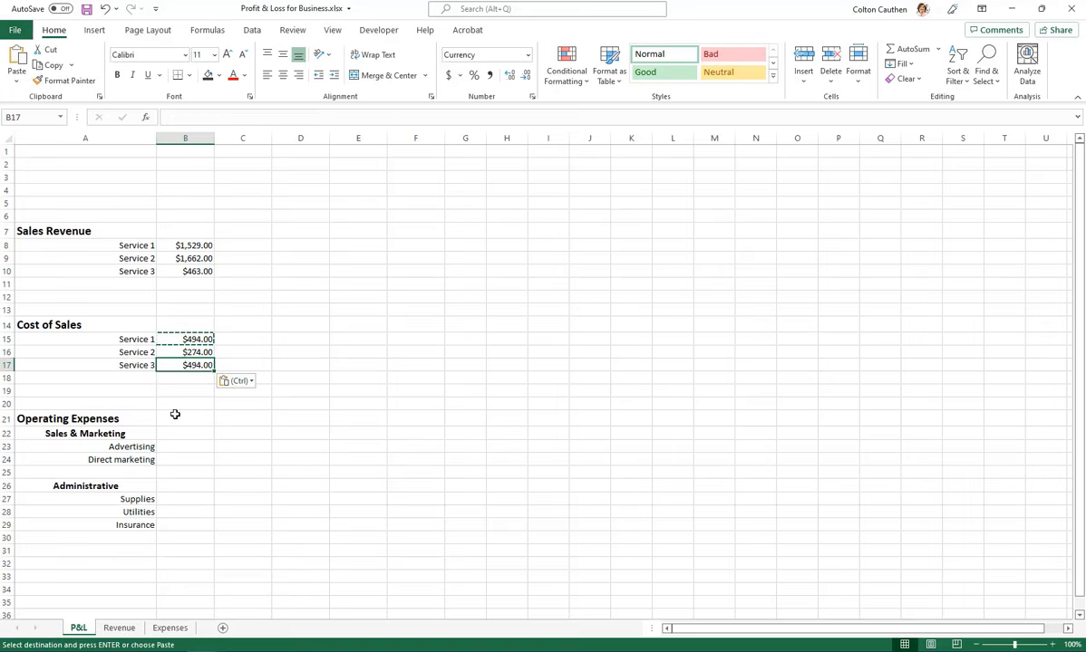
Paste the copied SUMIF formula into B23 and B24 for Advertising and Direct marketing
{"action": "left_click", "coordinate": [177, 447]}
{"action": "key", "text": "ctrl+v"}
{"action": "left_click", "coordinate": [179, 461]}
{"action": "key", "text": "ctrl+v"}
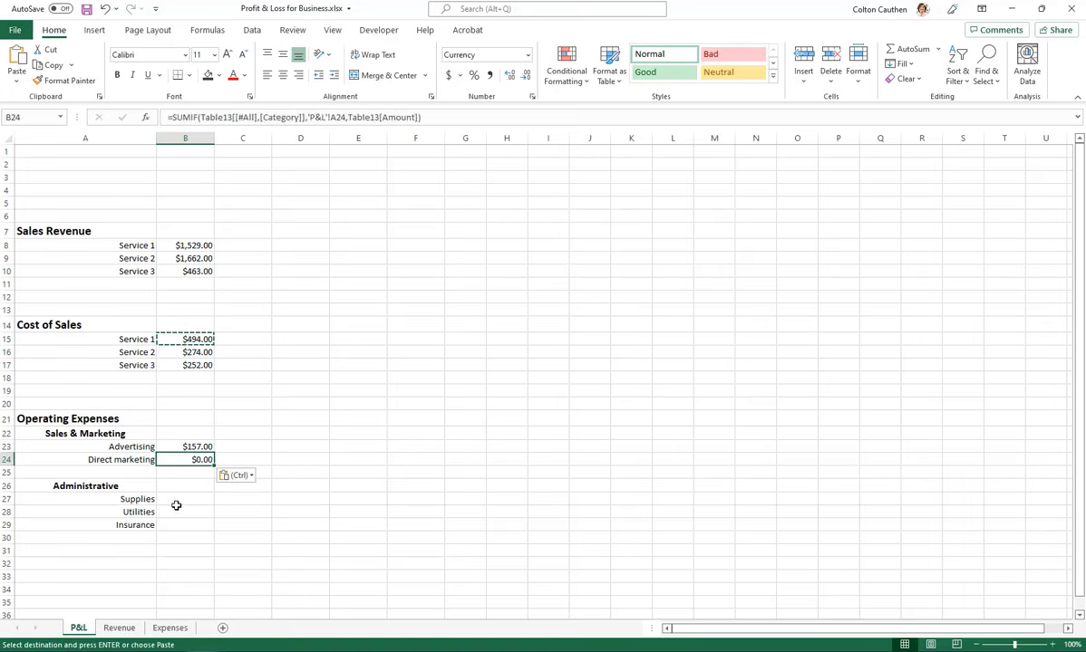
Paste the copied SUMIF formula into B27, B28 and B29 for Supplies, Utilities and Insurance
{"action": "left_click", "coordinate": [175, 500]}
{"action": "key", "text": "ctrl+v"}
{"action": "left_click", "coordinate": [172, 512]}
{"action": "key", "text": "ctrl+v"}
{"action": "left_click", "coordinate": [172, 525]}
{"action": "key", "text": "ctrl+v"}
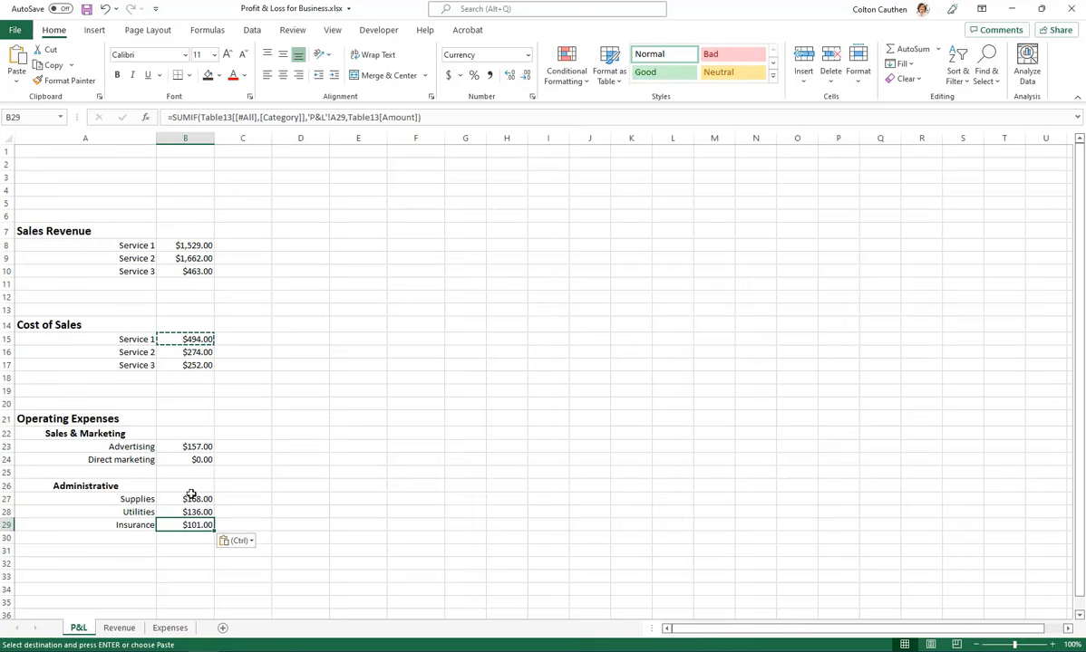
{"action": "key", "text": "Escape"}
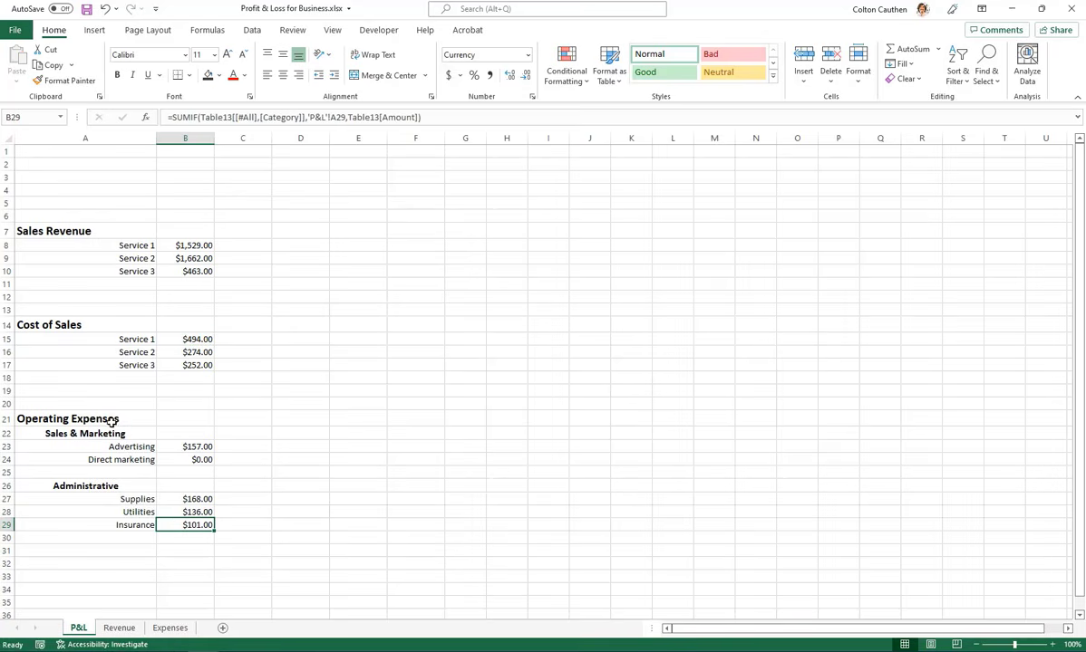
Review the entries on the Expenses and Revenue sheets against the category amounts on the P&L sheet
{"action": "left_click", "coordinate": [169, 628]}
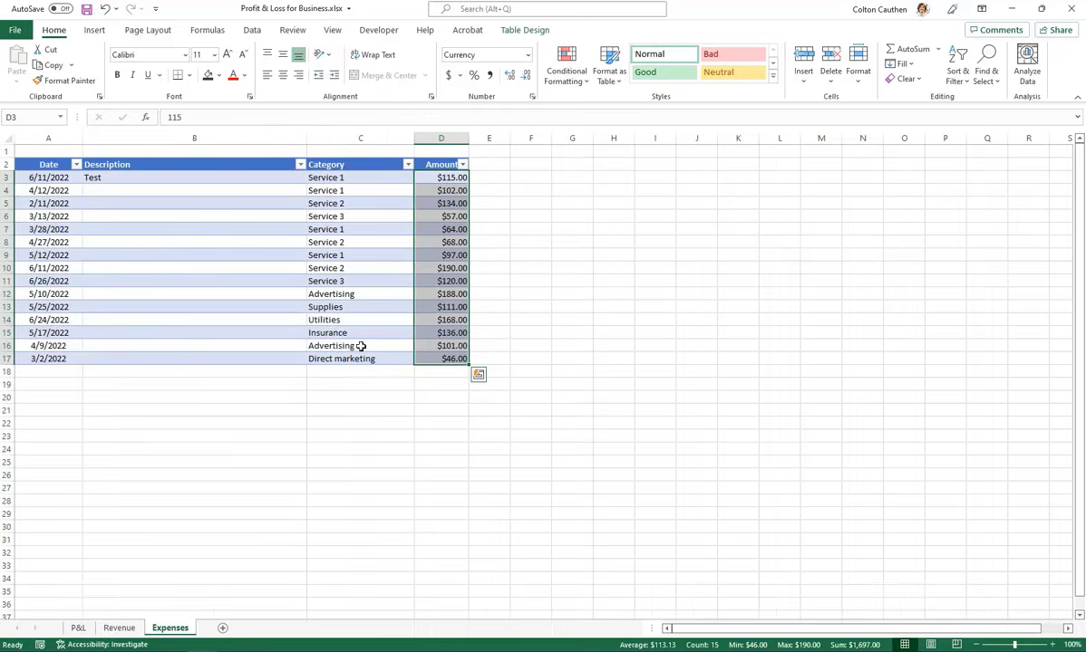
{"action": "left_click", "coordinate": [358, 262]}
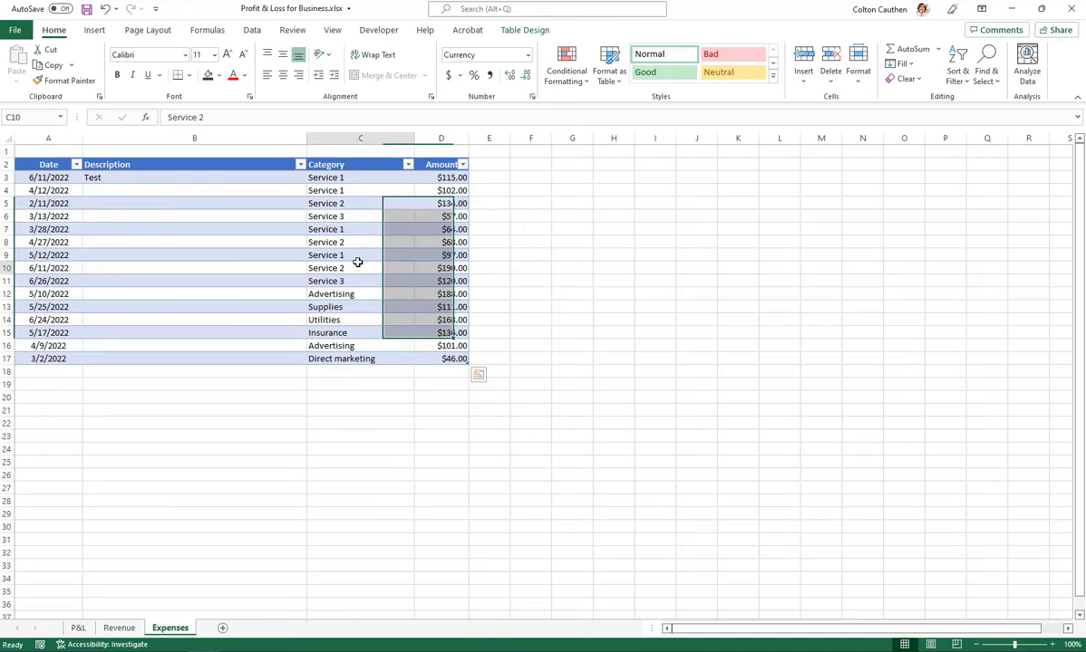
{"action": "left_click", "coordinate": [119, 628]}
{"action": "left_click", "coordinate": [78, 628]}
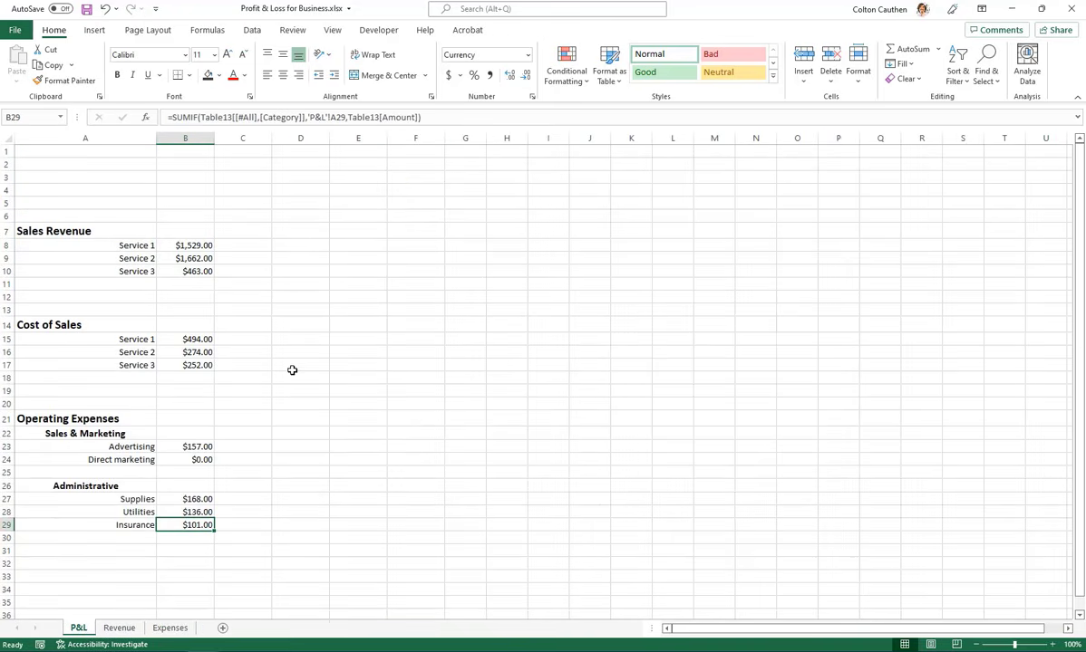
{"action": "left_click", "coordinate": [310, 335]}
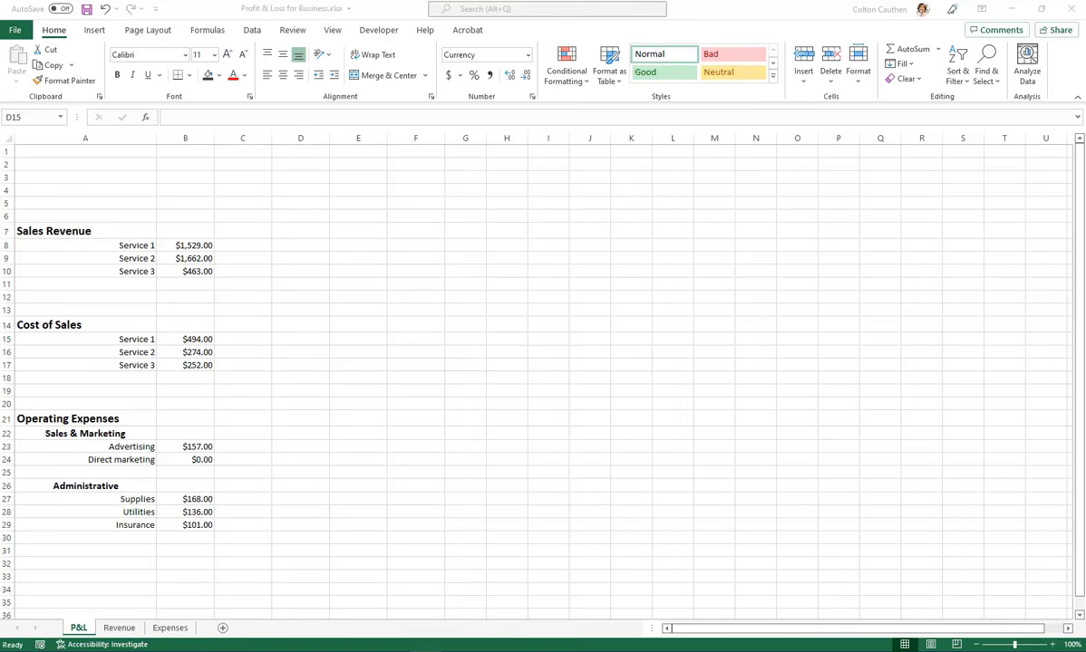
{"action": "left_click", "coordinate": [119, 628]}
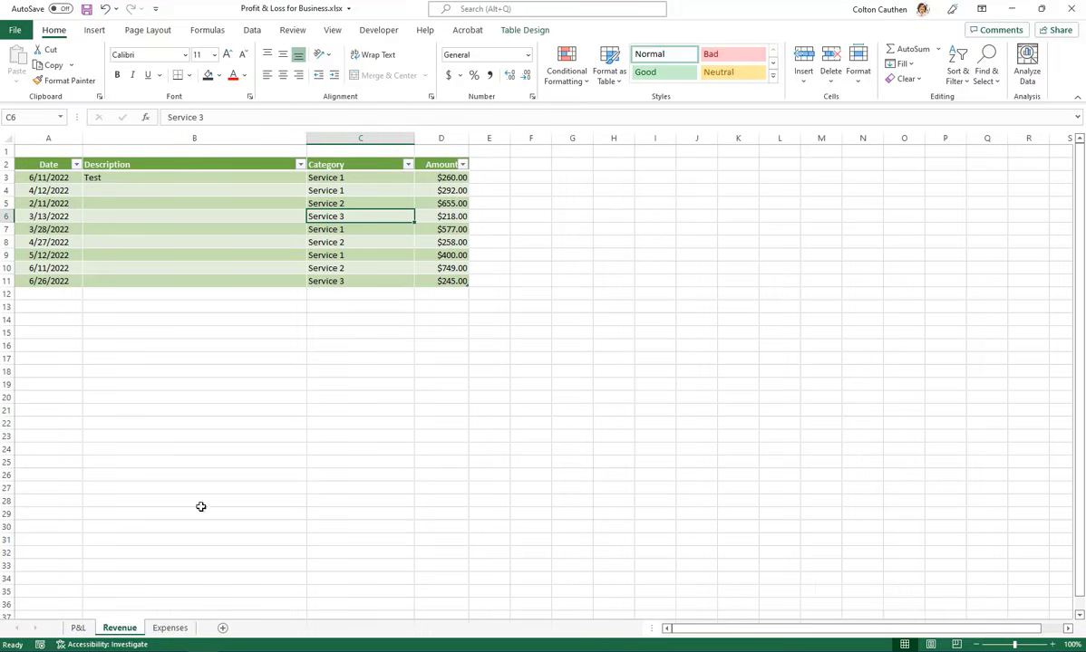
{"action": "left_click", "coordinate": [169, 628]}
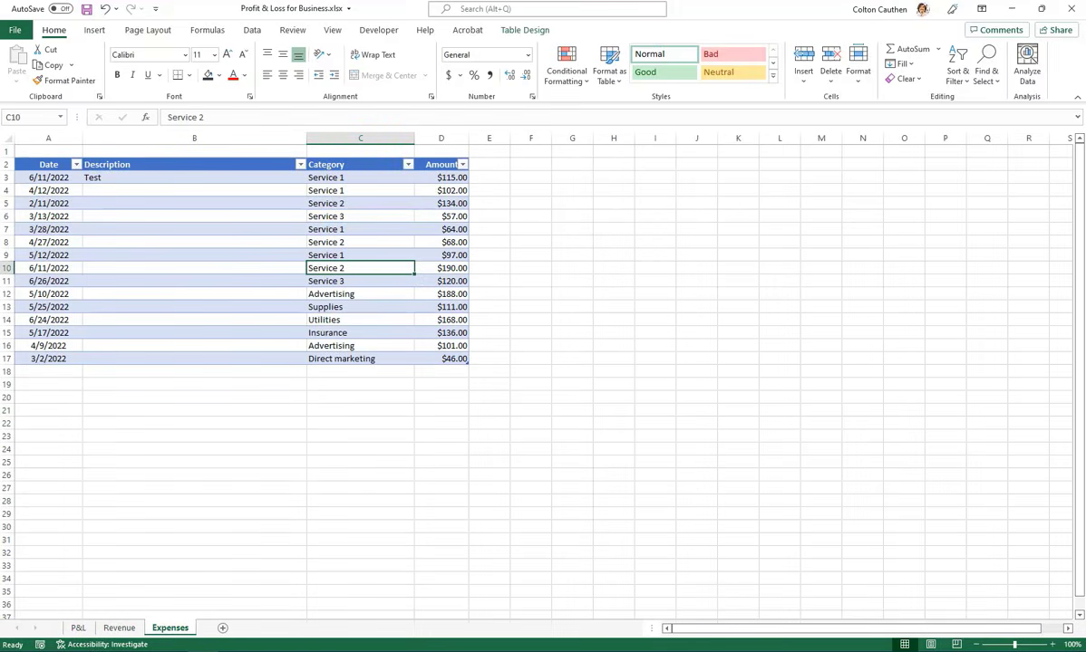
{"action": "left_click", "coordinate": [79, 628]}
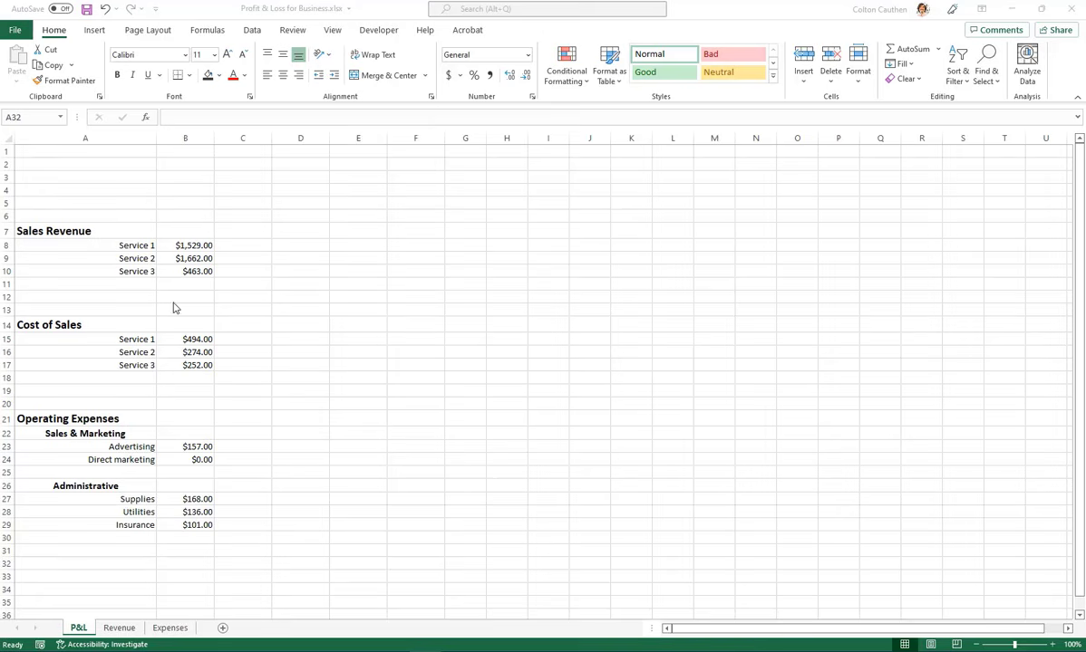
Insert a row at row 13 above Cost of Sales on the P&L sheet and enter the label Total Sales Revenue in A13
{"action": "left_click", "coordinate": [60, 308]}
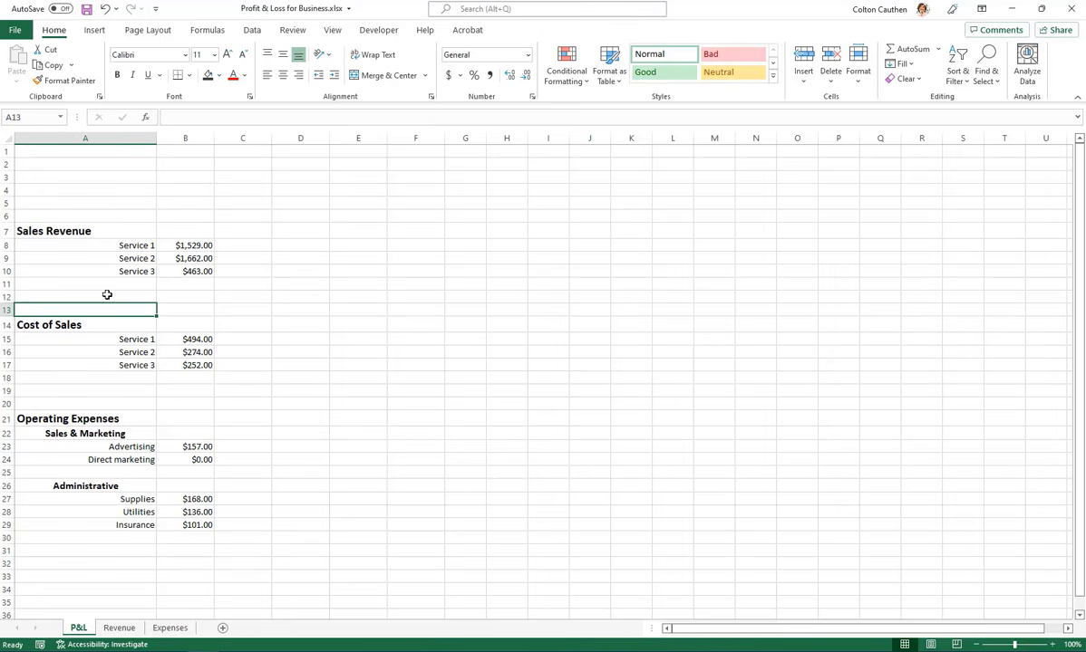
{"action": "key", "text": "alt+i"}
{"action": "key", "text": "r"}
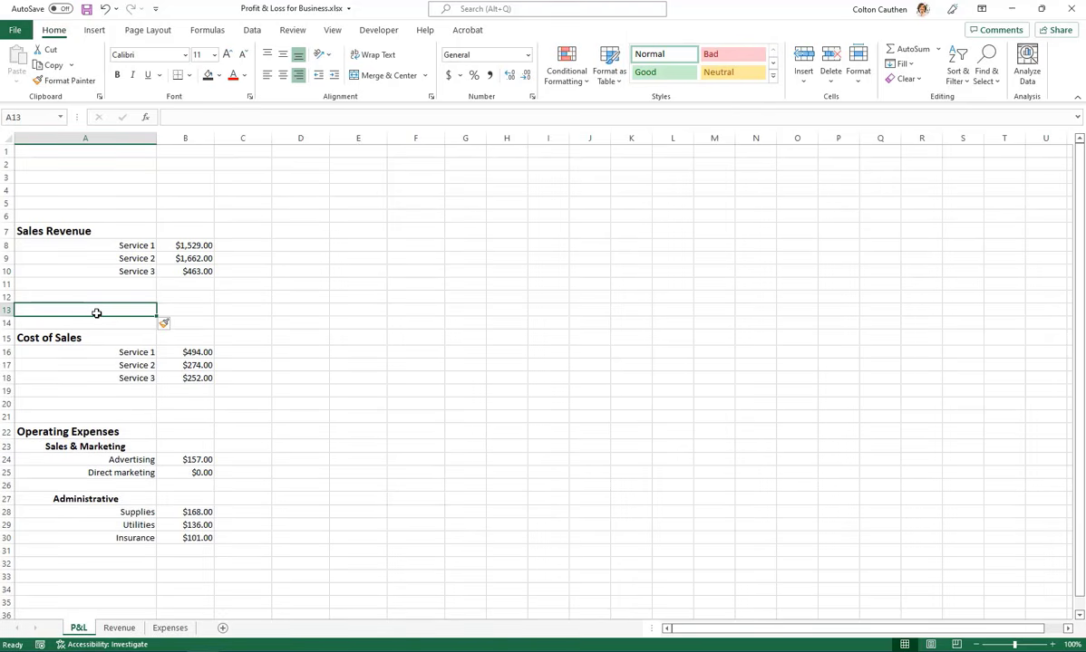
{"action": "type", "text": "Tot"}
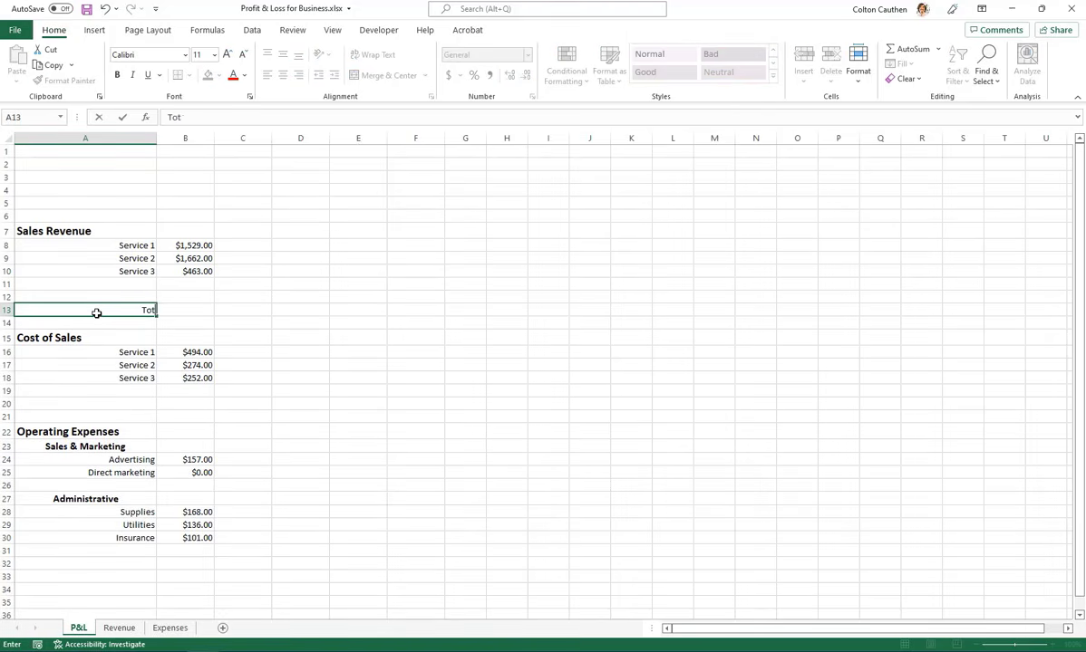
{"action": "type", "text": "al Sales Revenue"}
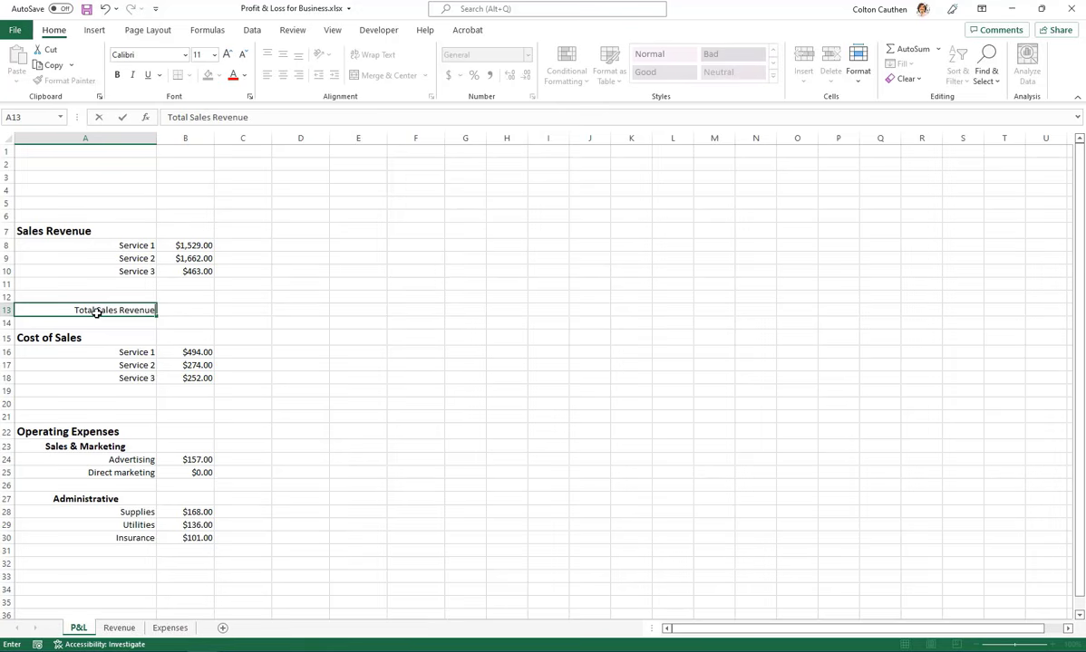
{"action": "key", "text": "Tab"}
Enter a SUM formula in B13 that totals the Sales Revenue range B8:B12
{"action": "type", "text": "="}
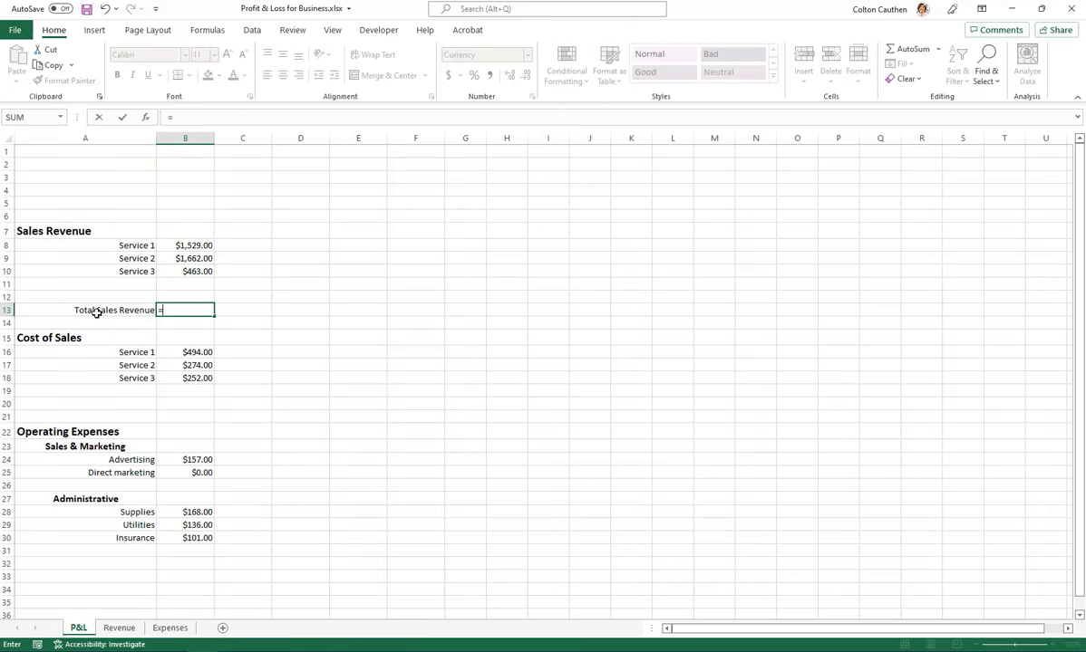
{"action": "type", "text": "SUM("}
{"action": "key", "text": "Up"}
{"action": "key", "text": "shift+Up"}
{"action": "key", "text": "shift+Up"}
{"action": "key", "text": "shift+Up"}
{"action": "key", "text": "shift+Up"}
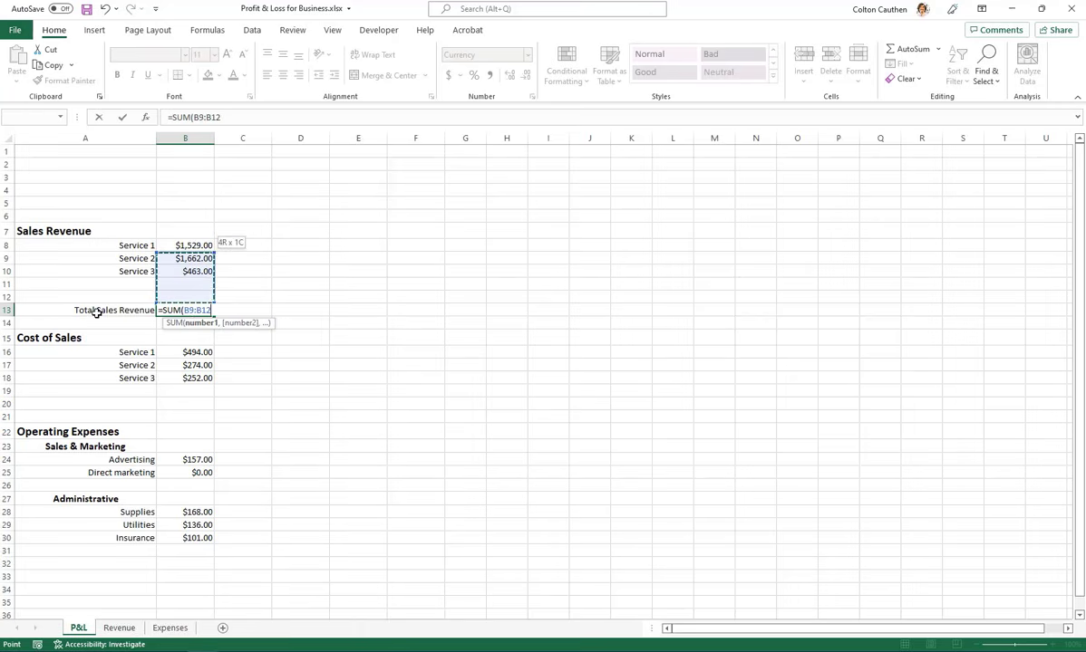
{"action": "key", "text": "Return"}
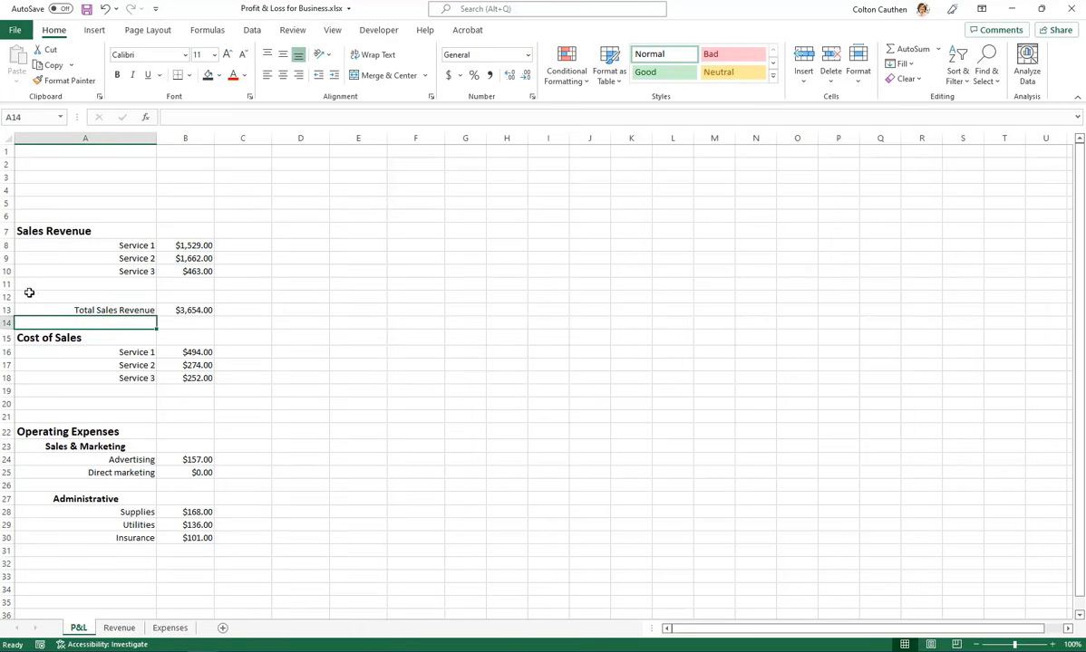
Insert a blank row at row 11 below Service 3 and check the range of the Total Sales Revenue formula
{"action": "right_click", "coordinate": [4, 284]}
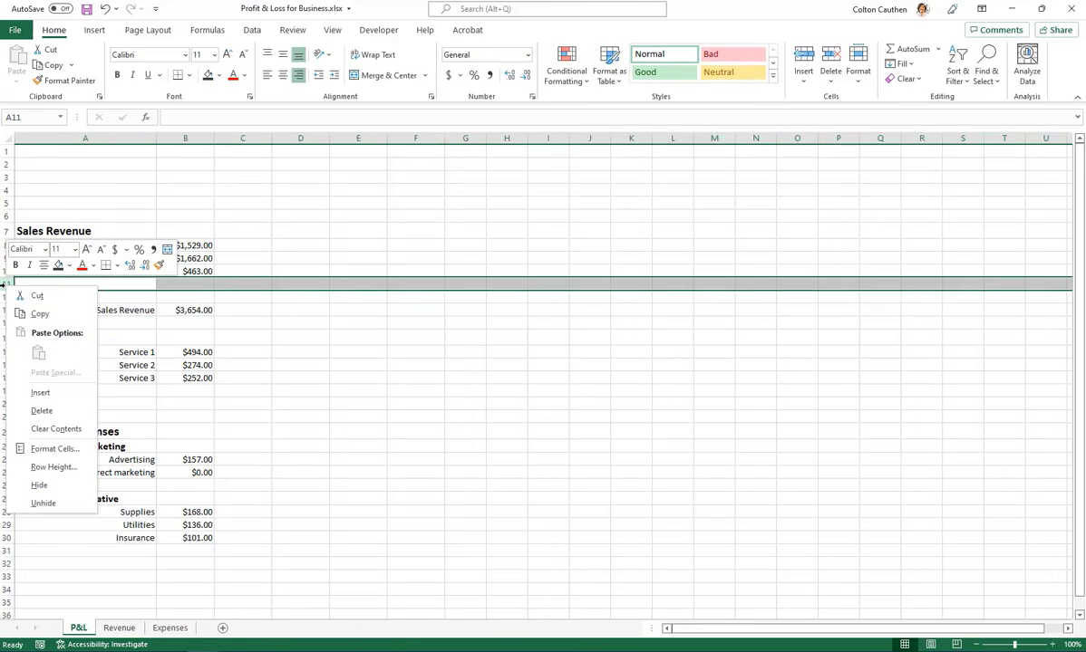
{"action": "left_click", "coordinate": [40, 392]}
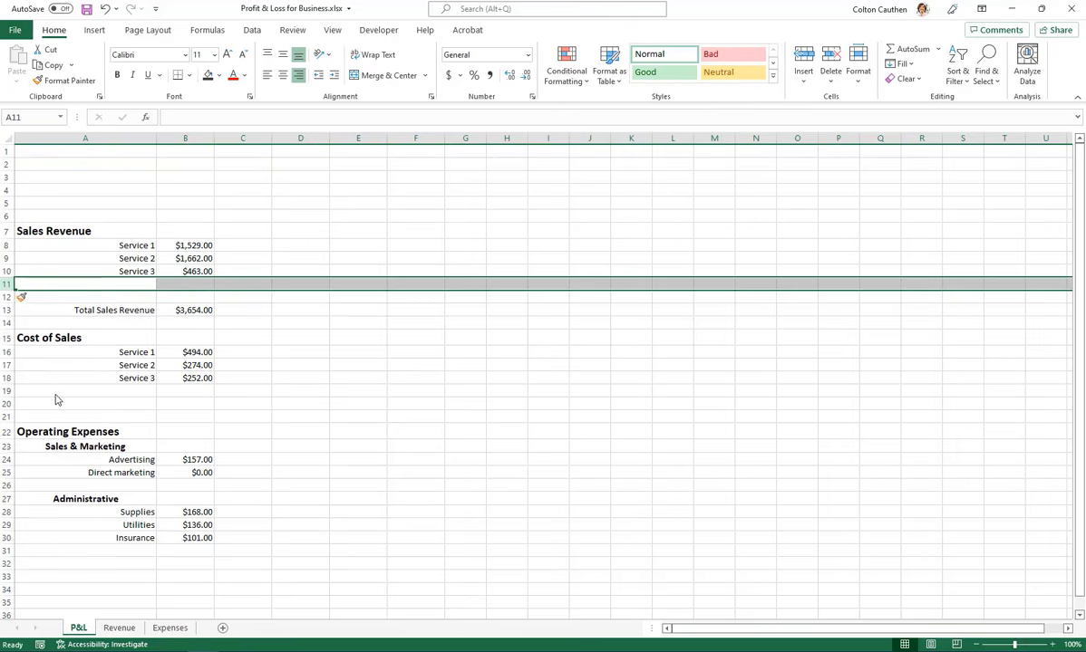
{"action": "left_click", "coordinate": [194, 321]}
{"action": "left_click", "coordinate": [229, 119]}
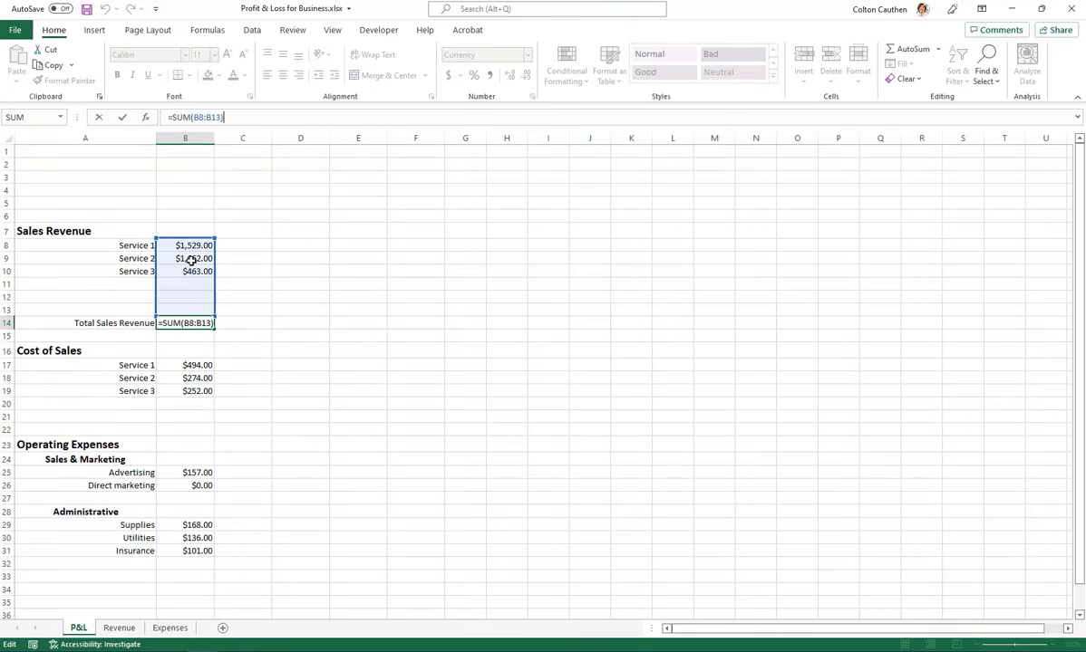
{"action": "key", "text": "Escape"}
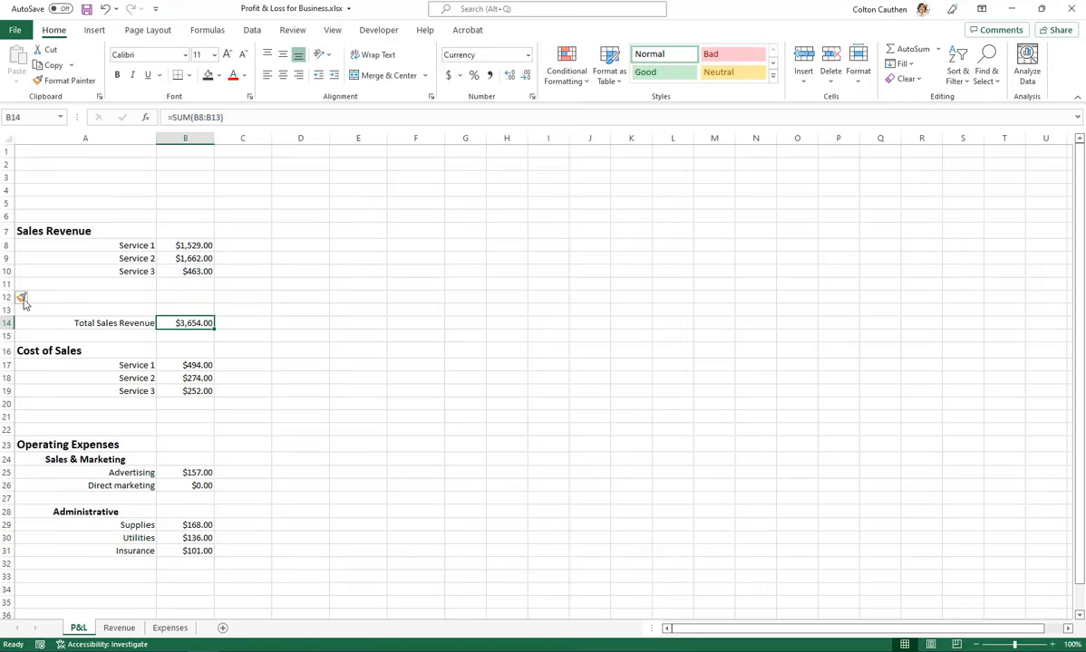
Test the Total Sales Revenue formula's range by inserting two rows at row 11, and undo the insertion
{"action": "left_click_drag", "start_coordinate": [6, 285], "coordinate": [6, 297]}
{"action": "right_click", "coordinate": [6, 285]}
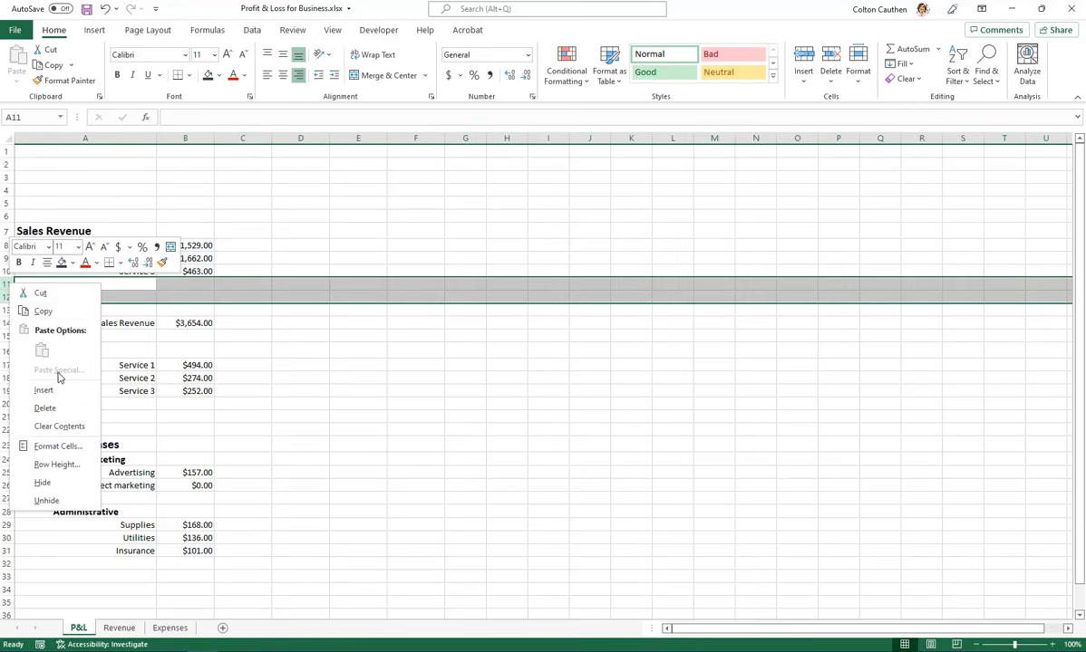
{"action": "left_click", "coordinate": [56, 386]}
{"action": "left_click", "coordinate": [182, 346]}
{"action": "double_click", "coordinate": [182, 347]}
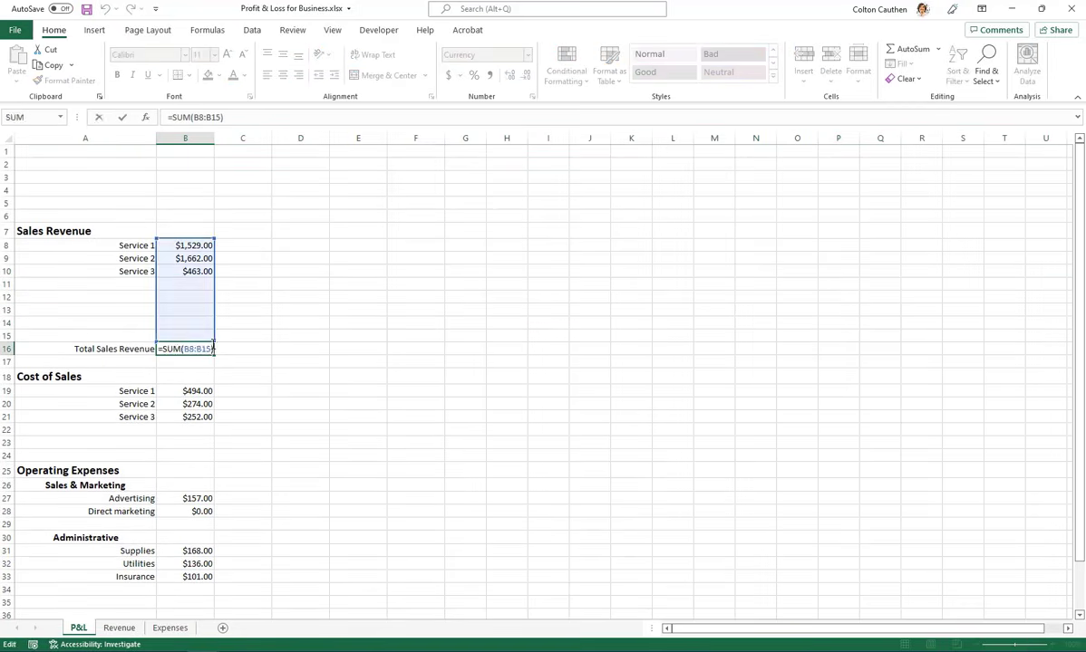
{"action": "key", "text": "Escape"}
{"action": "left_click", "coordinate": [190, 310]}
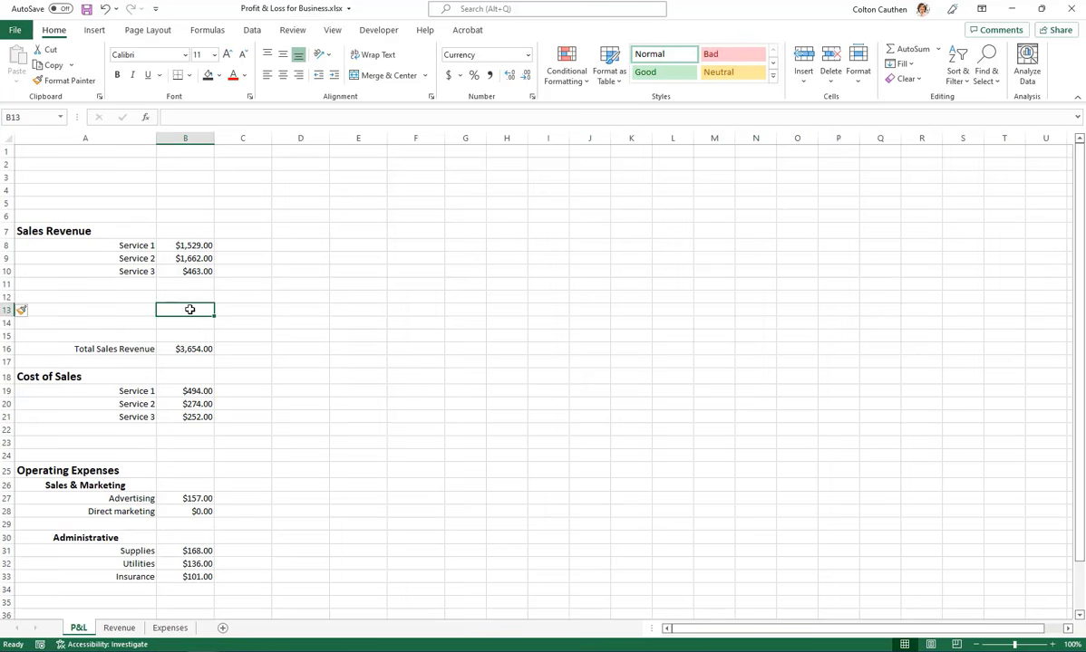
{"action": "key", "text": "ctrl+z"}
{"action": "left_click", "coordinate": [246, 259]}
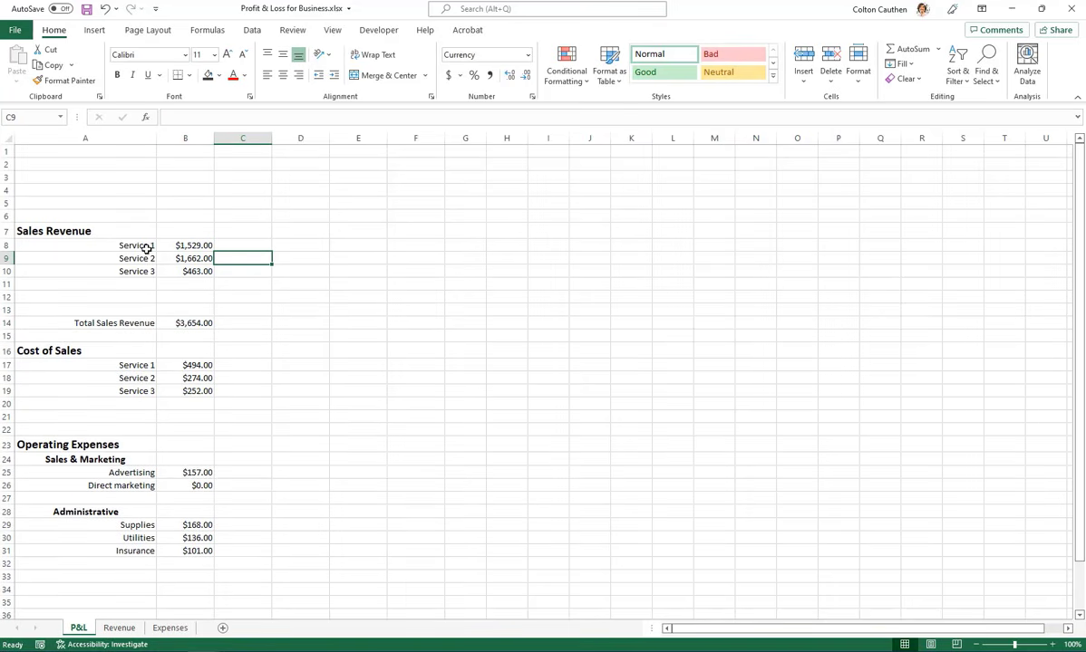
{"action": "left_click_drag", "start_coordinate": [94, 324], "coordinate": [186, 323]}
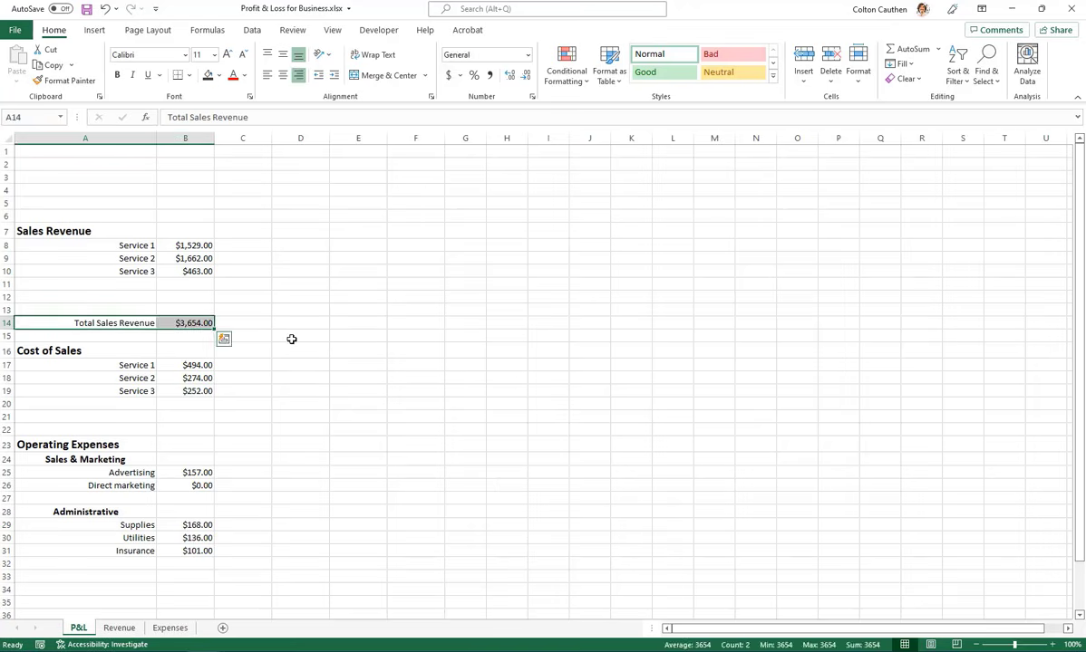
{"action": "left_click", "coordinate": [291, 338]}
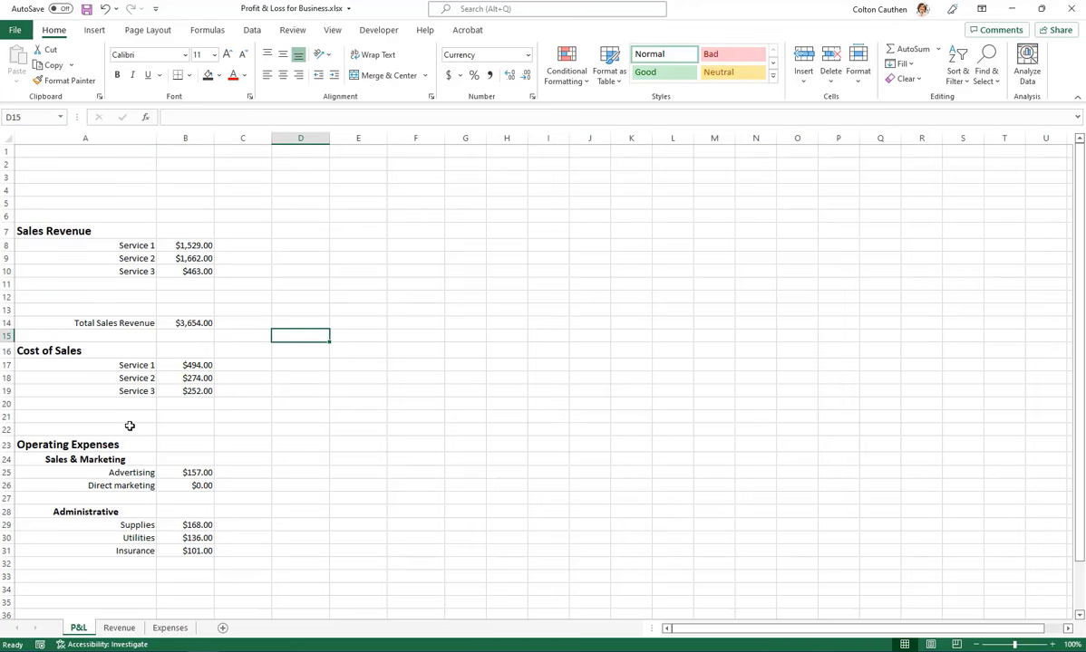
Insert two blank rows at row 22 between the Cost of Sales services and the Operating Expenses heading
{"action": "left_click", "coordinate": [131, 430]}
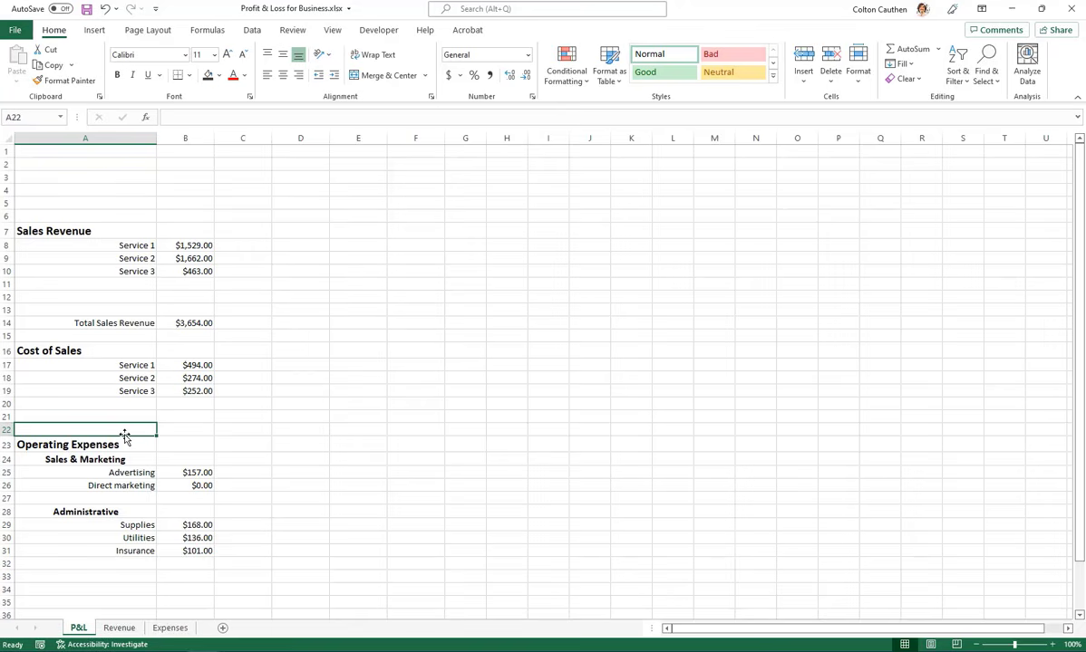
{"action": "key", "text": "alt"}
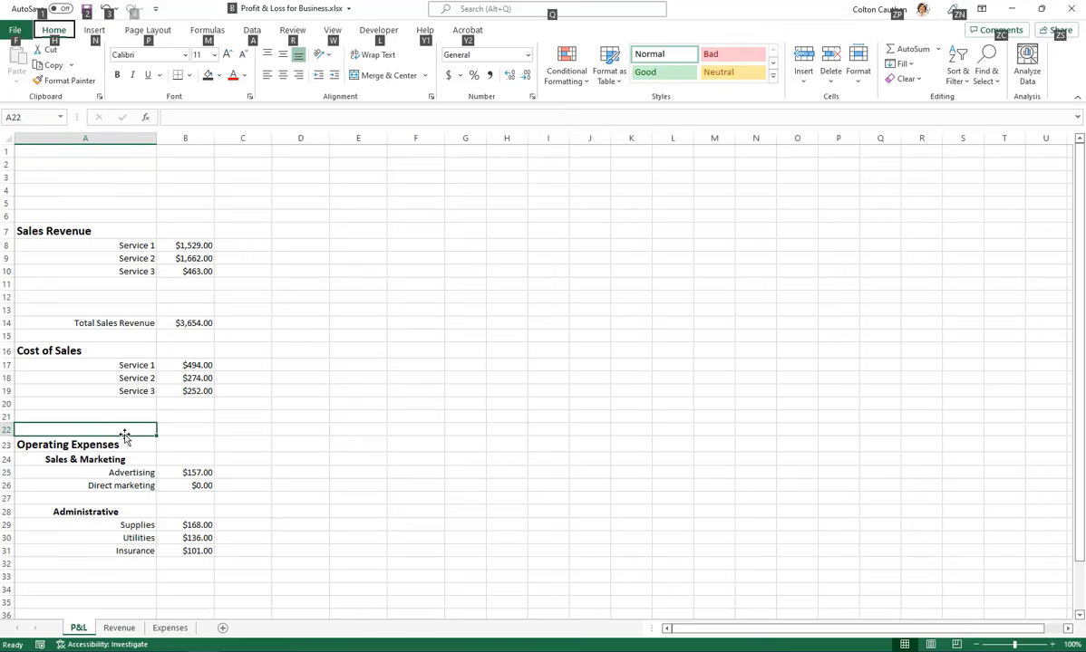
{"action": "key", "text": "h"}
{"action": "key", "text": "i"}
{"action": "key", "text": "r"}
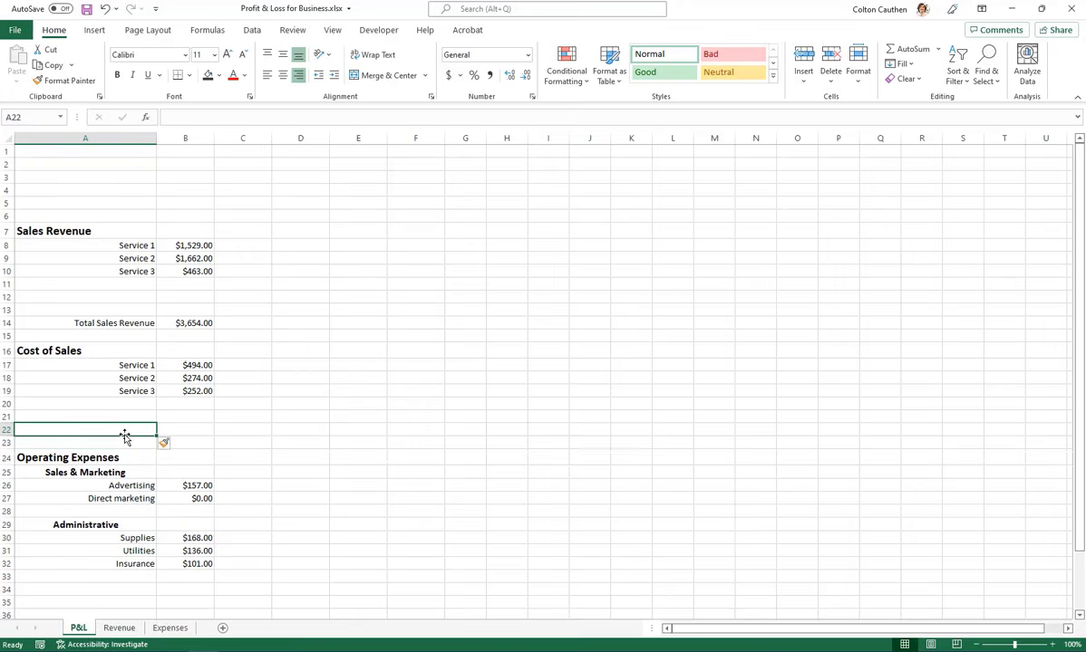
{"action": "right_click", "coordinate": [5, 430]}
{"action": "left_click", "coordinate": [80, 311]}
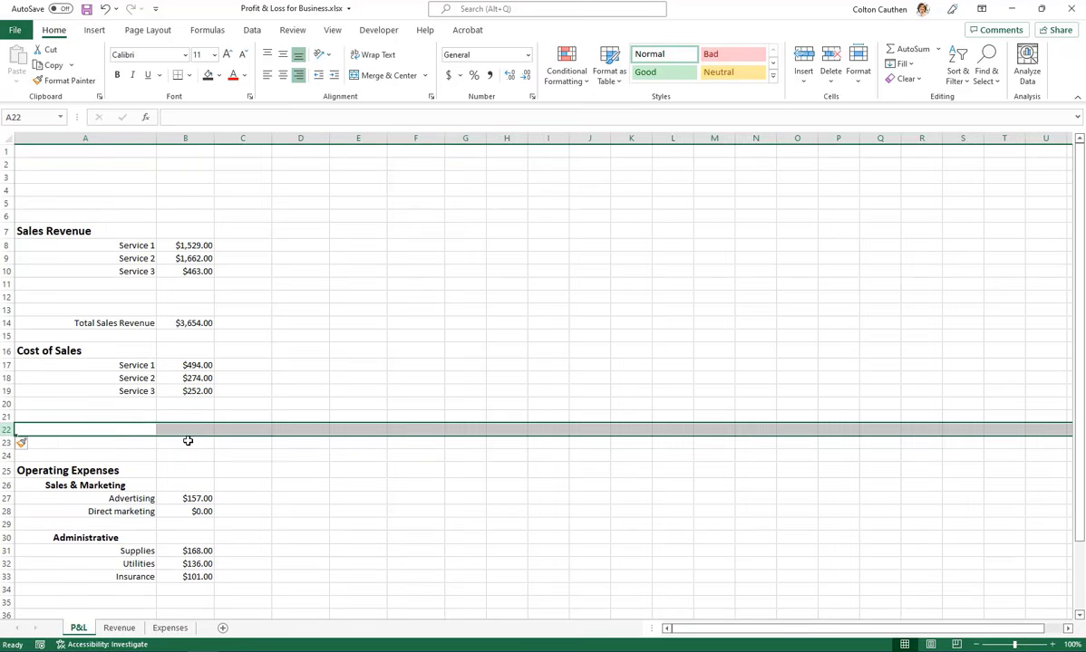
Label A23 "Total Cost of Sales" and enter a SUM formula in B23 that totals the range B17:B22
{"action": "left_click", "coordinate": [100, 443]}
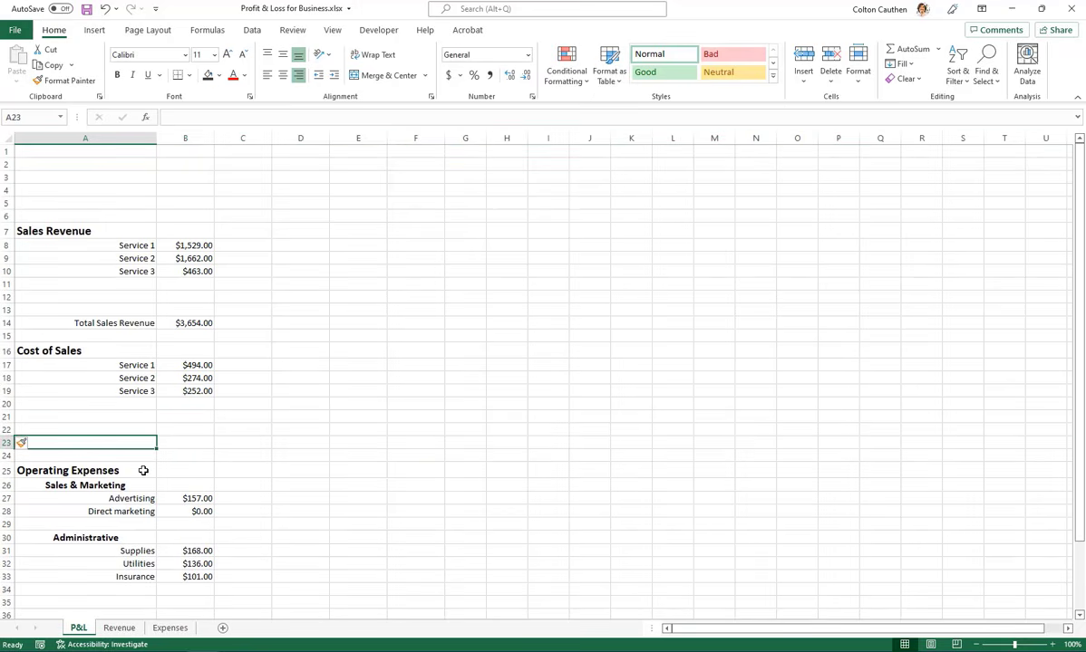
{"action": "type", "text": "To"}
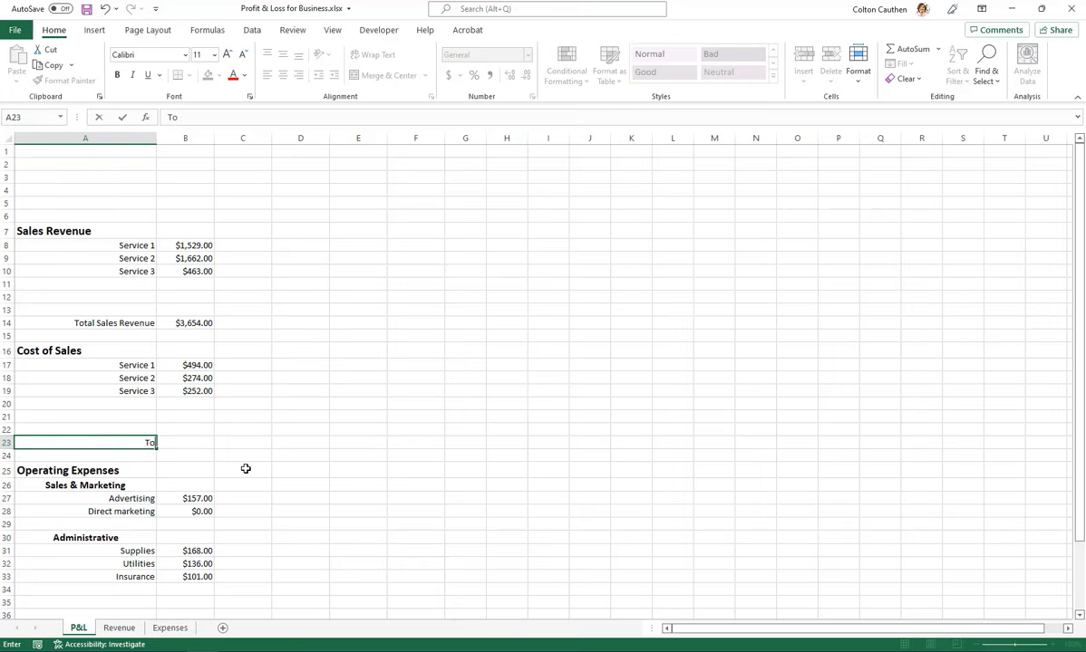
{"action": "type", "text": "tal Cost of Sales"}
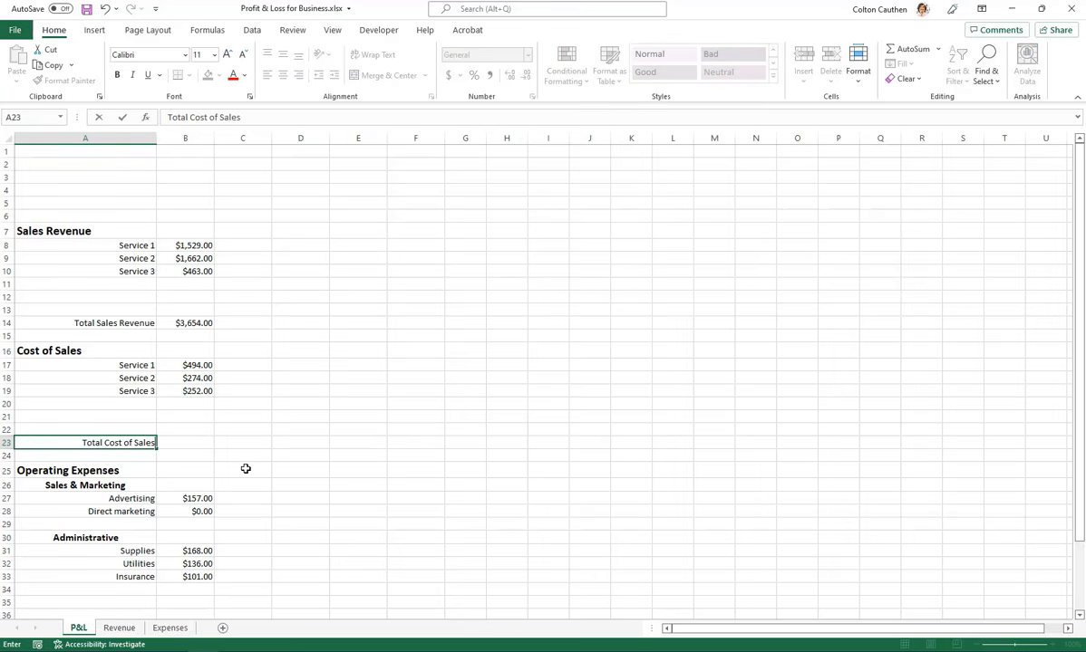
{"action": "key", "text": "Tab"}
{"action": "type", "text": "=SUM("}
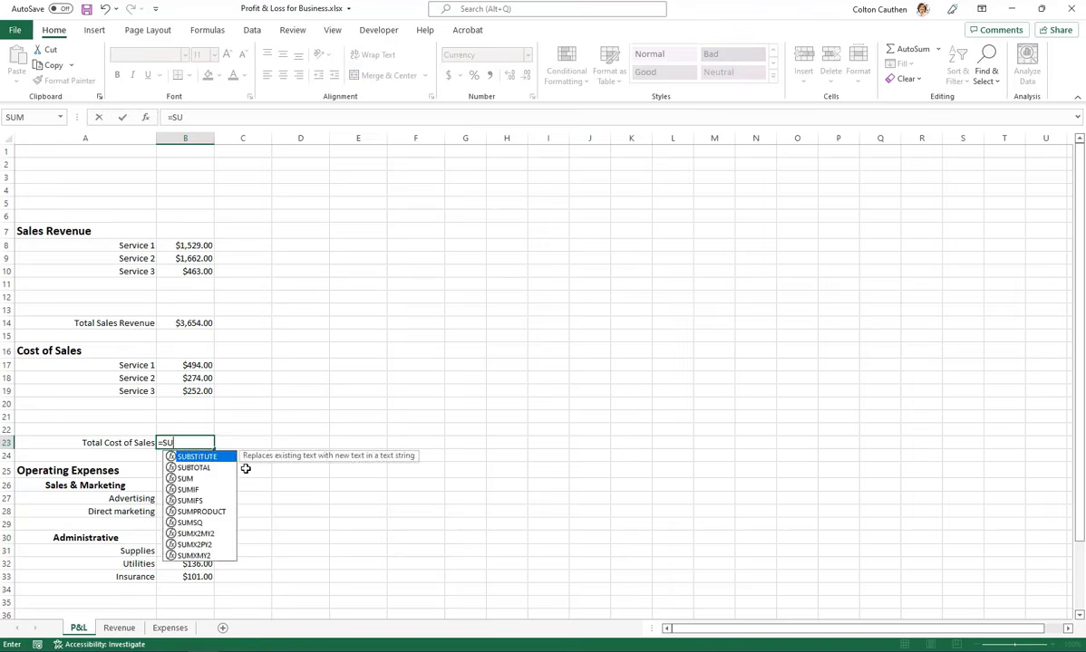
{"action": "key", "text": "Up"}
{"action": "key", "text": "shift+Up"}
{"action": "key", "text": "shift+Up"}
{"action": "key", "text": "shift+Up"}
{"action": "key", "text": "shift+Up"}
{"action": "key", "text": "shift+Up"}
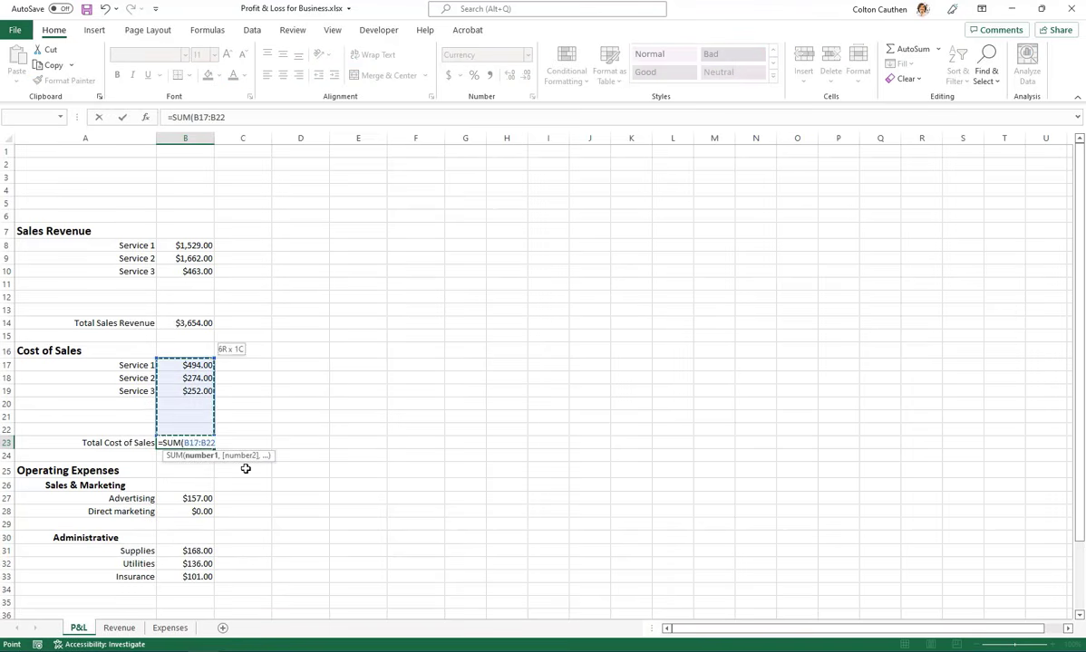
{"action": "key", "text": "Return"}
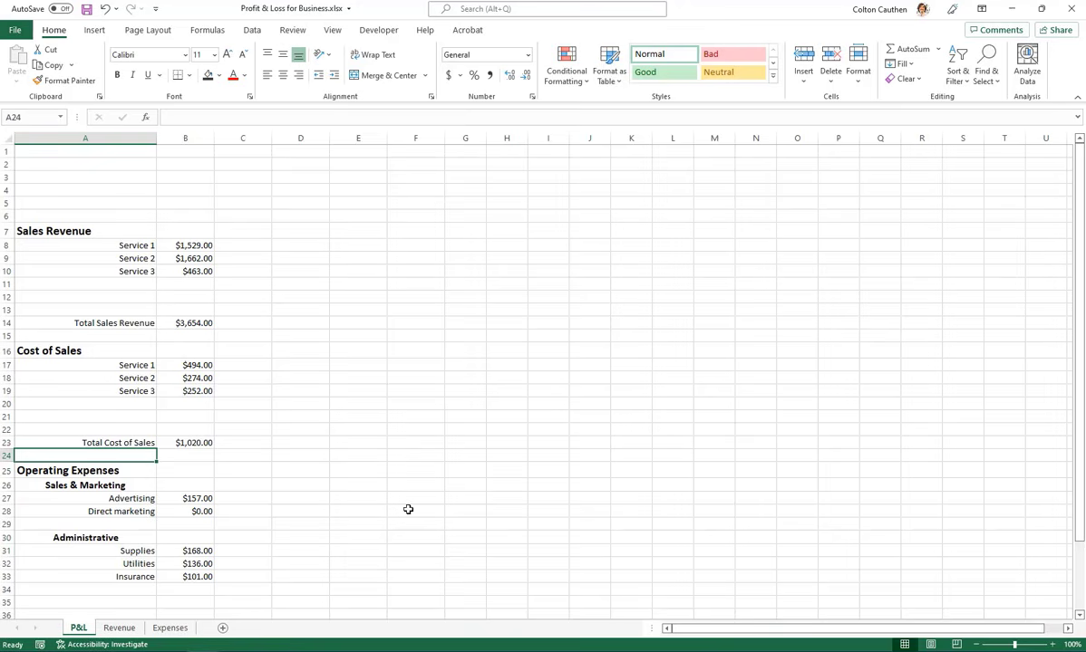
Insert a blank row above the Operating Expenses heading
{"action": "left_click", "coordinate": [177, 480]}
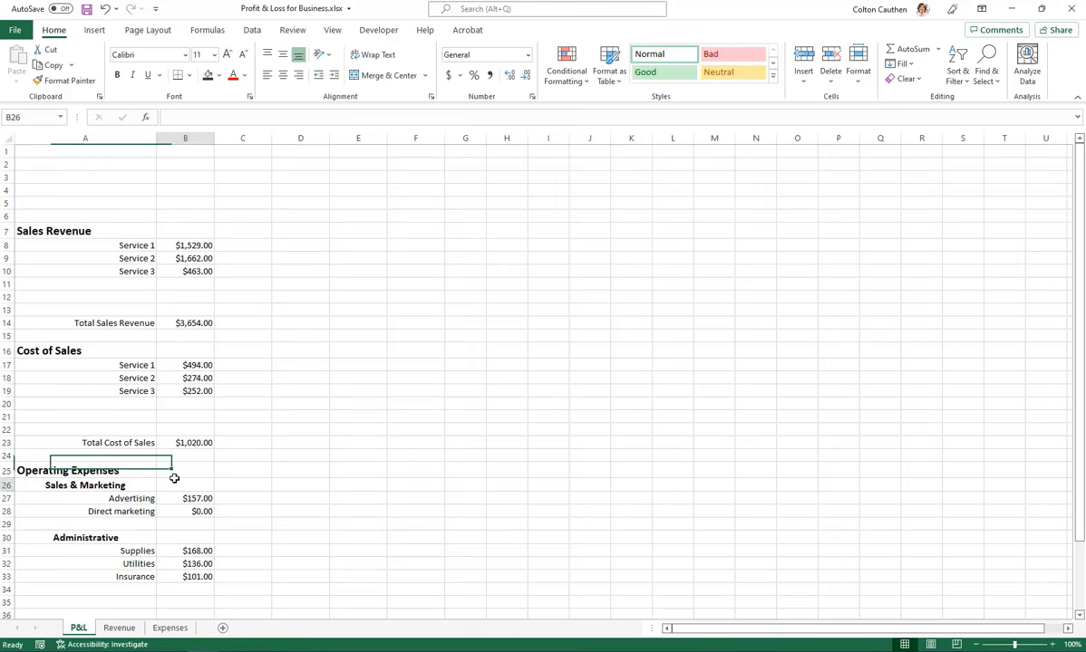
{"action": "left_click", "coordinate": [100, 459]}
{"action": "key", "text": "alt+i"}
{"action": "key", "text": "r"}
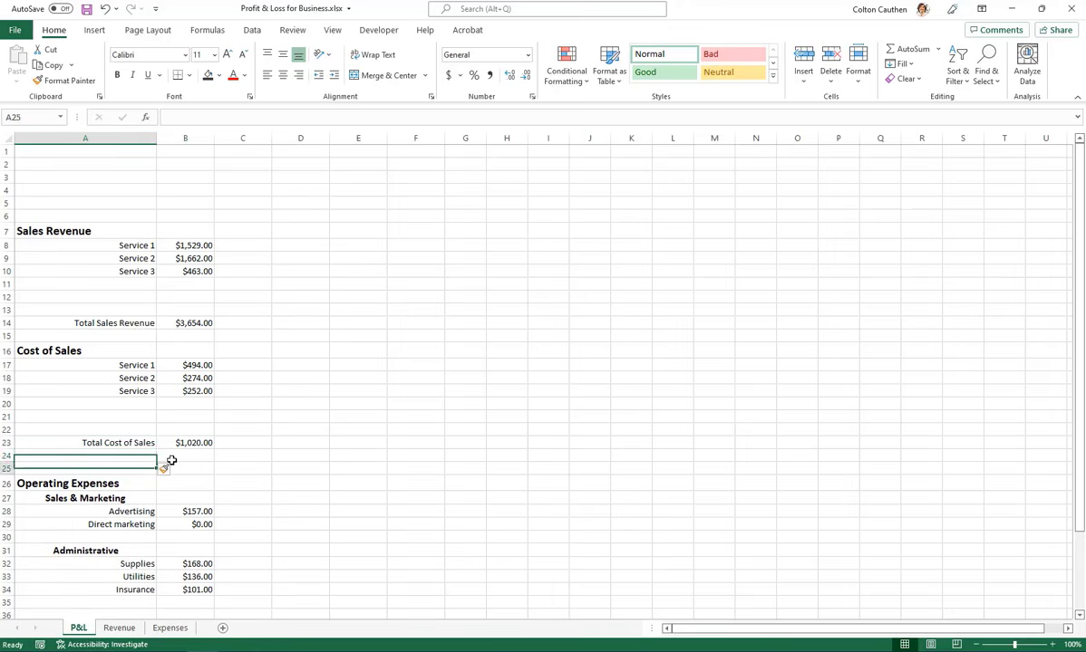
Label A24 "Gross Profit", calculate it in B24 as total sales revenue minus total cost of sales (=B14-B23), and check the formula
{"action": "type", "text": "Gross Profit"}
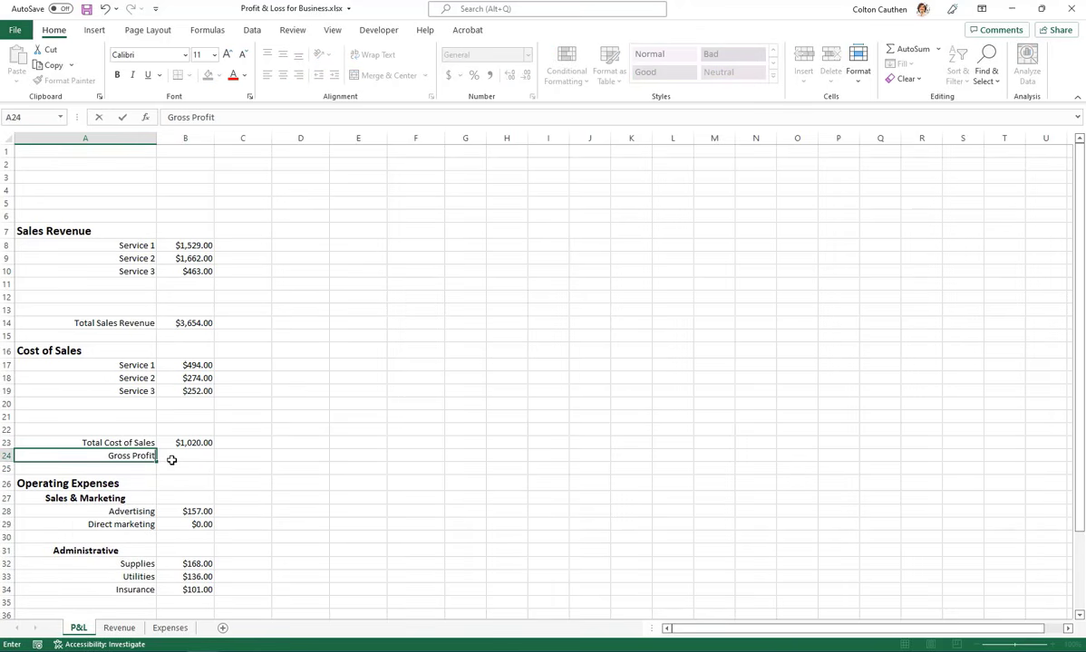
{"action": "key", "text": "Tab"}
{"action": "type", "text": "="}
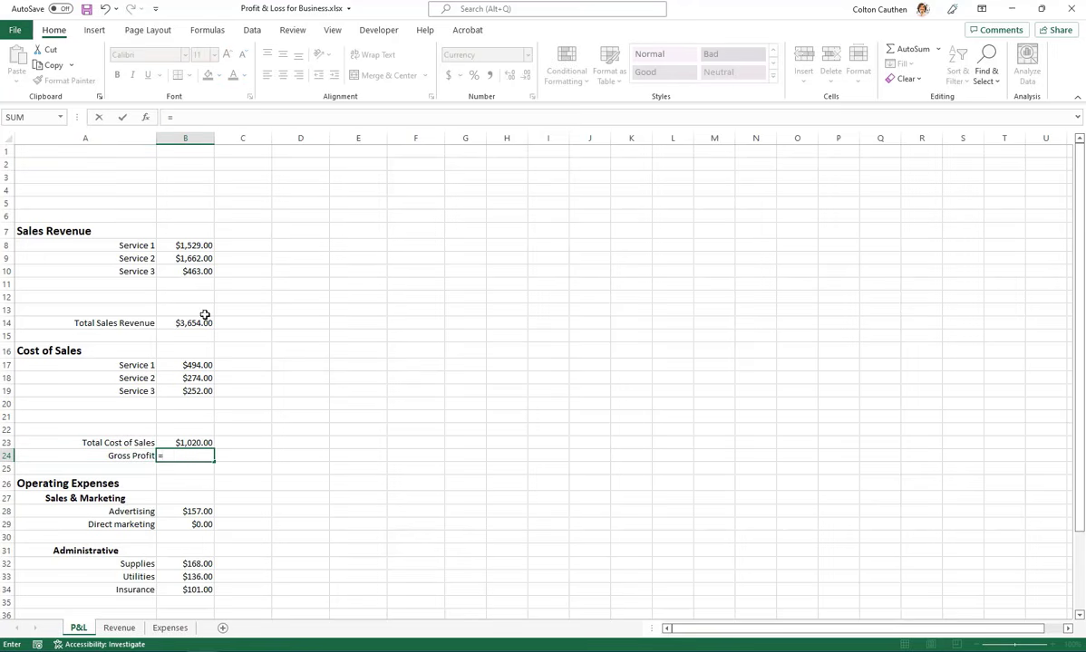
{"action": "left_click", "coordinate": [199, 322]}
{"action": "type", "text": "-"}
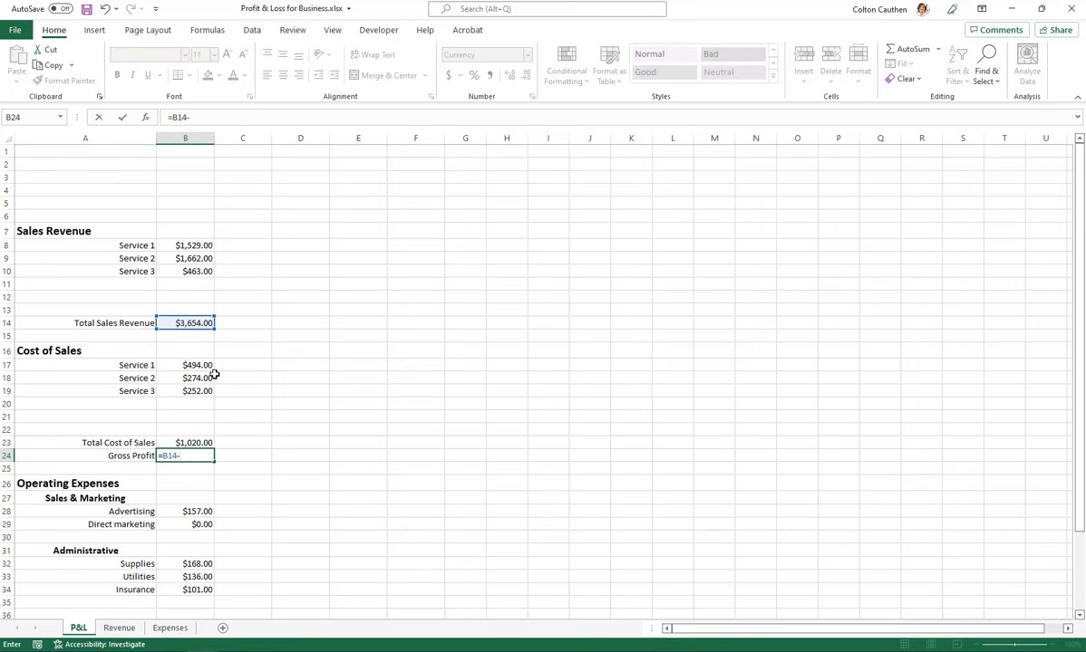
{"action": "left_click", "coordinate": [201, 442]}
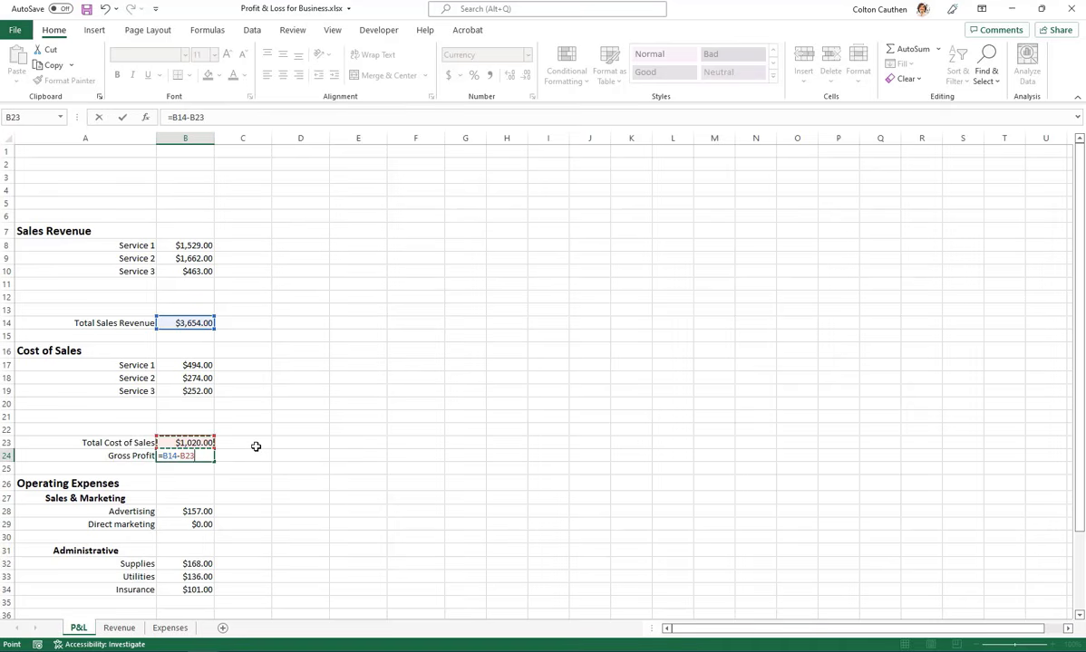
{"action": "key", "text": "Return"}
{"action": "key", "text": "Up"}
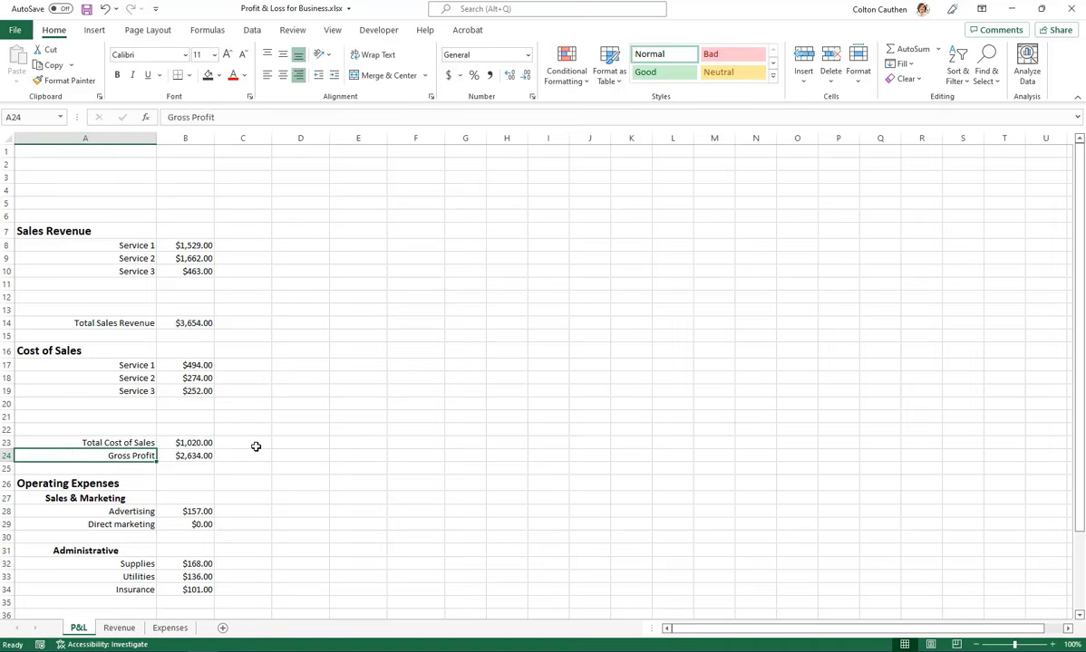
{"action": "key", "text": "Right"}
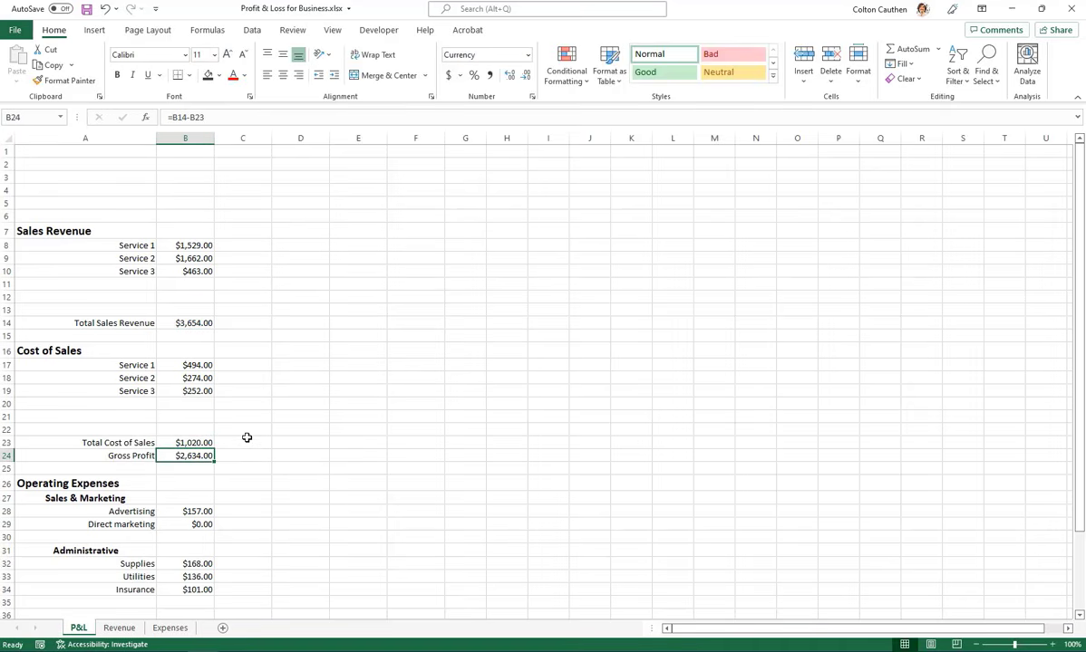
{"action": "double_click", "coordinate": [202, 461]}
{"action": "key", "text": "Escape"}
Label A36 "Total Operating Expenses" and enter a SUM formula in B36 that totals the range B28:B35
{"action": "scroll", "coordinate": [190, 457], "scroll_direction": "down", "scroll_amount": 2}
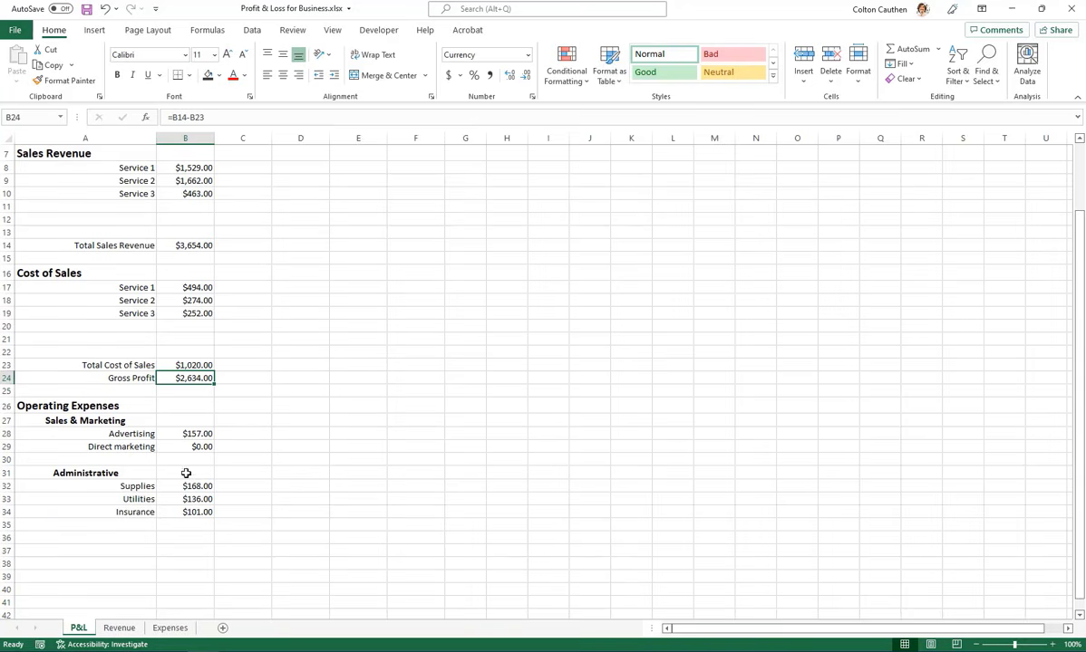
{"action": "left_click", "coordinate": [101, 422]}
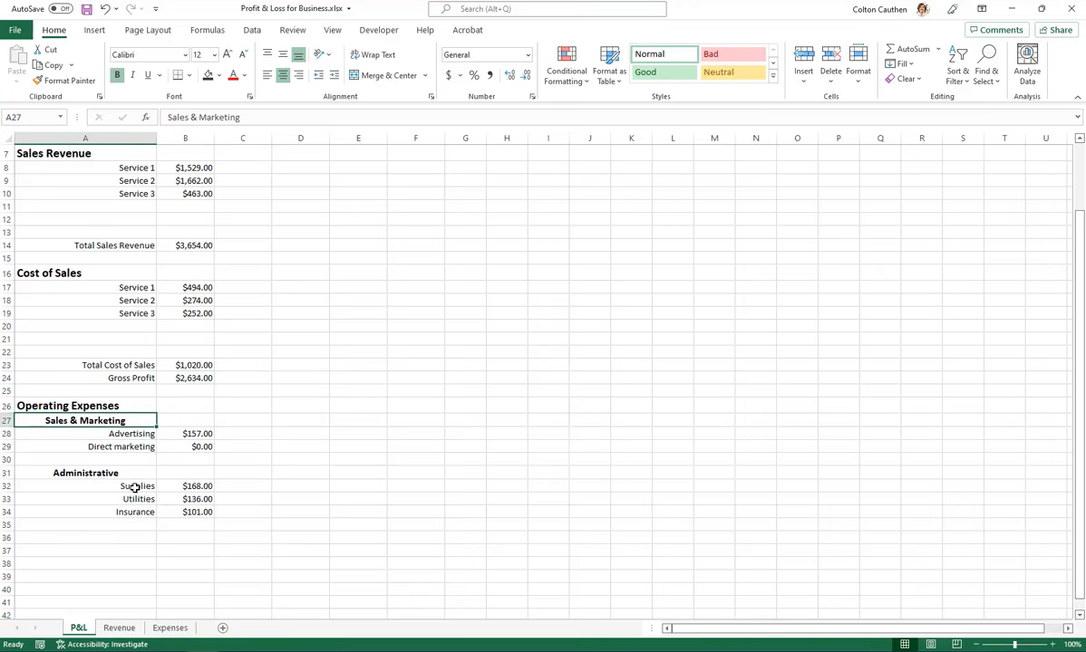
{"action": "left_click", "coordinate": [109, 473]}
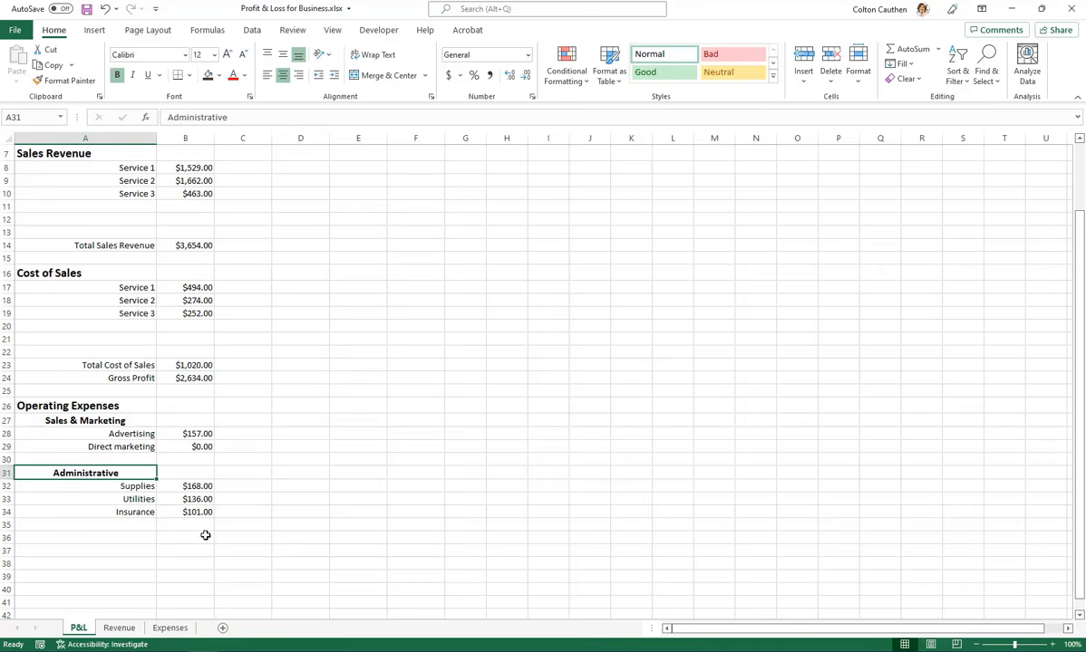
{"action": "scroll", "coordinate": [205, 534], "scroll_direction": "down", "scroll_amount": 1}
{"action": "left_click", "coordinate": [86, 501]}
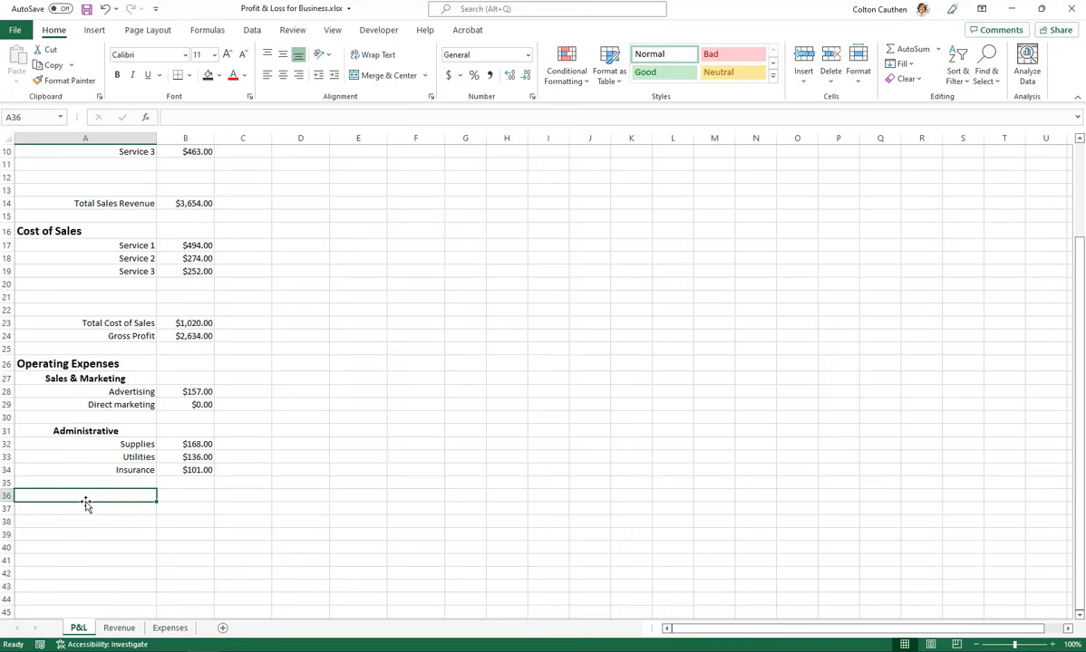
{"action": "type", "text": "Total Operati"}
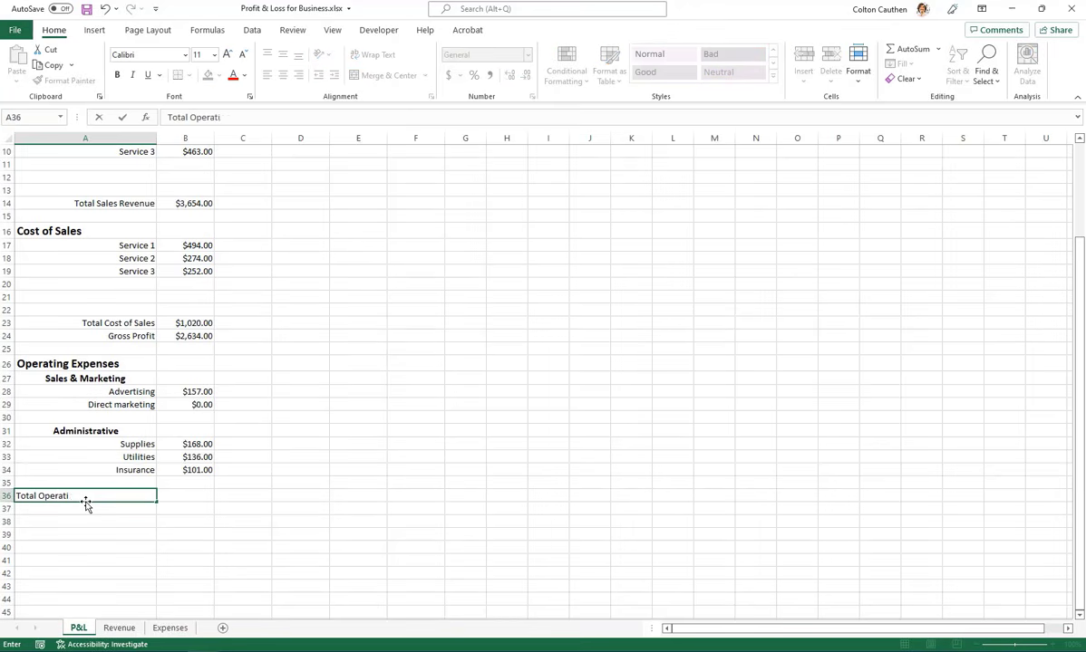
{"action": "type", "text": "ng Expenses"}
{"action": "key", "text": "Tab"}
{"action": "type", "text": "=SUM("}
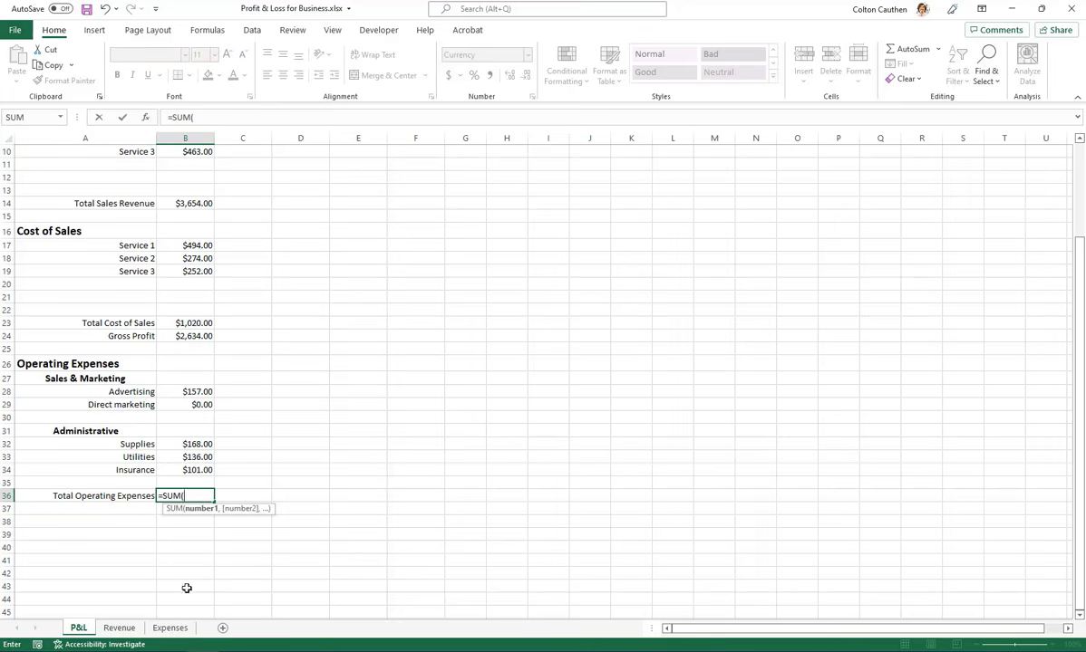
{"action": "left_click_drag", "start_coordinate": [188, 392], "coordinate": [186, 477]}
{"action": "key", "text": "Return"}
{"action": "key", "text": "Up"}
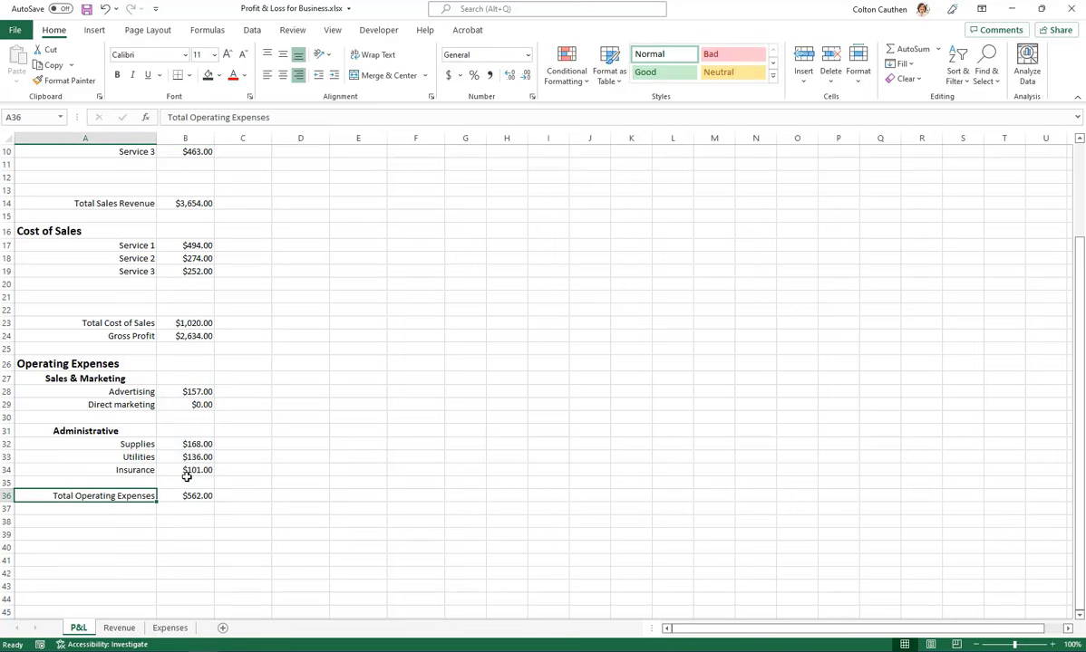
Insert a blank row above Total Operating Expenses and extend its SUM formula to the range B28:B36
{"action": "key", "text": "alt+h"}
{"action": "key", "text": "i"}
{"action": "key", "text": "r"}
{"action": "left_click", "coordinate": [200, 509]}
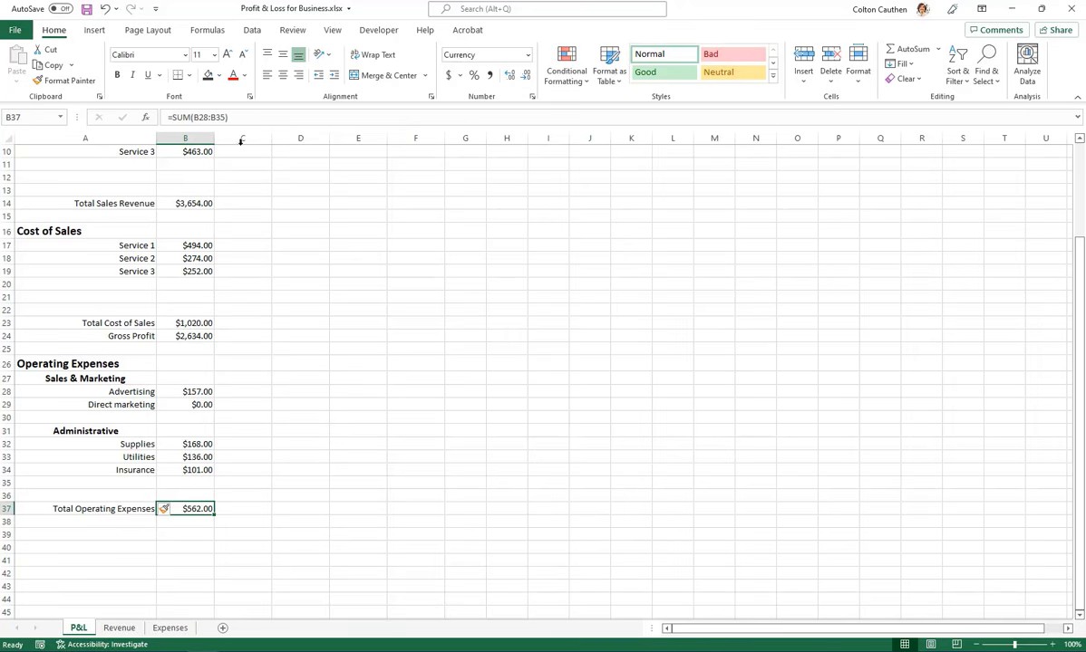
{"action": "double_click", "coordinate": [195, 509]}
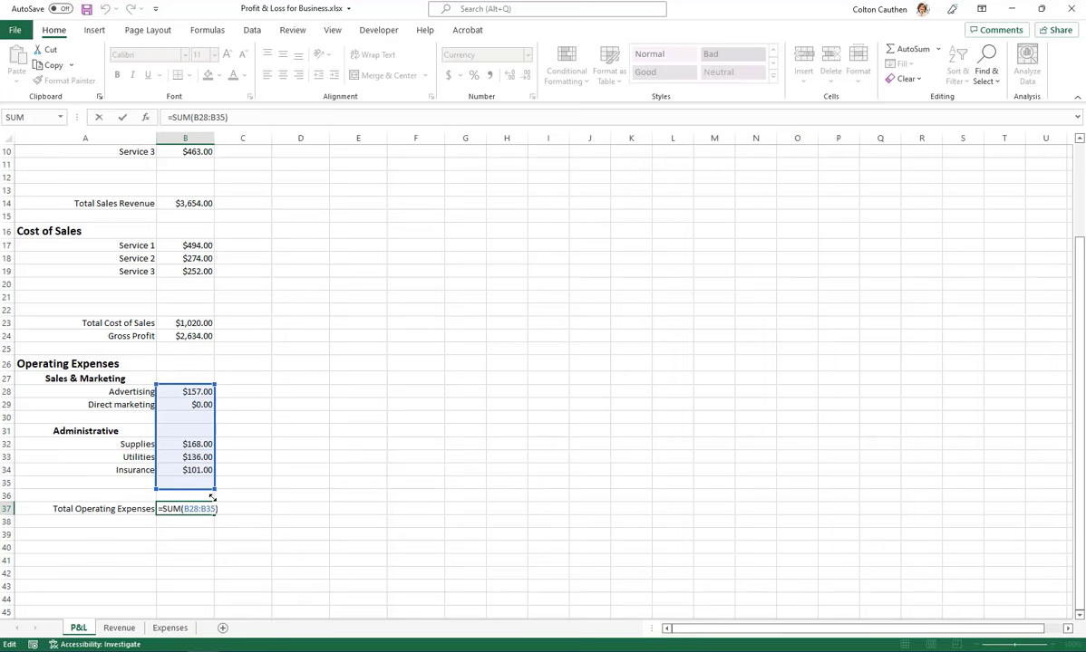
{"action": "left_click_drag", "start_coordinate": [212, 497], "coordinate": [212, 501]}
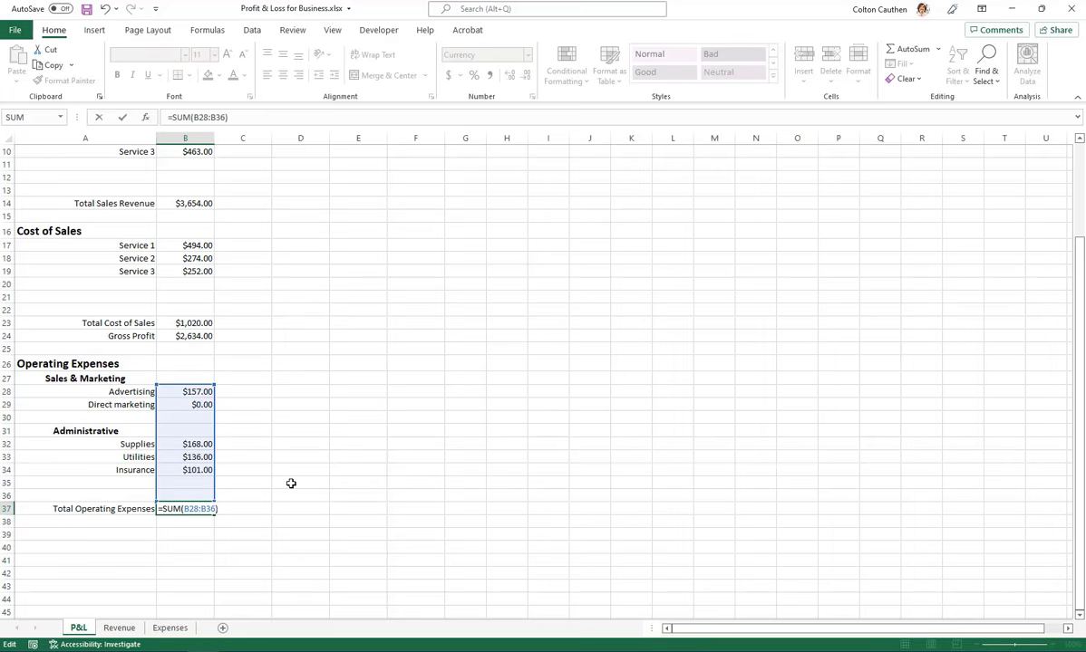
{"action": "key", "text": "Return"}
{"action": "left_click", "coordinate": [194, 509]}
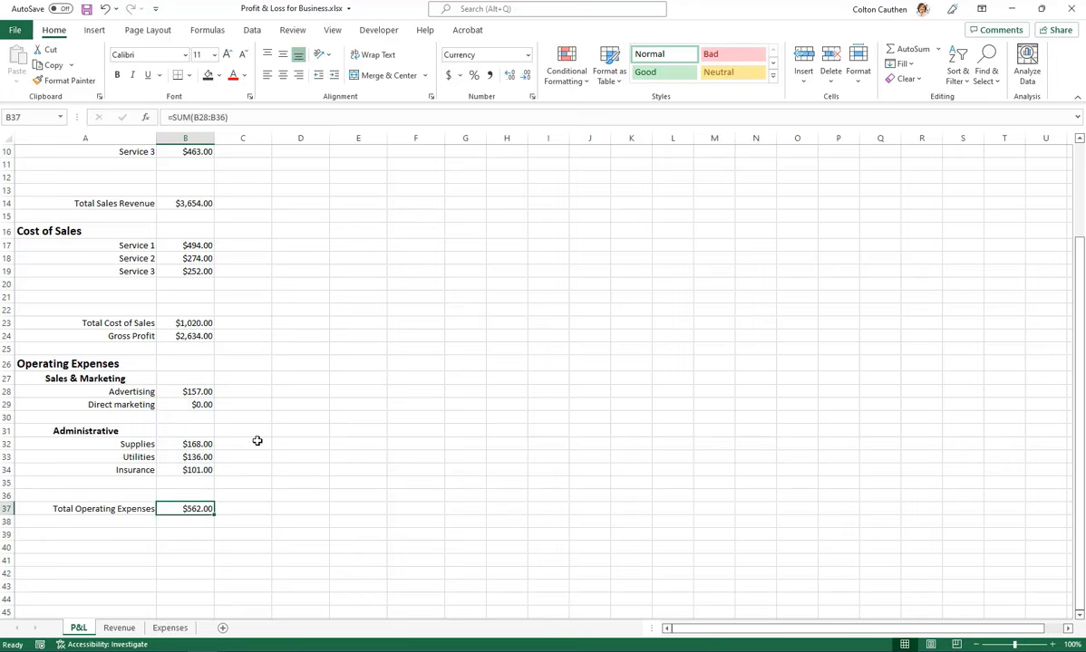
{"action": "left_click", "coordinate": [256, 439]}
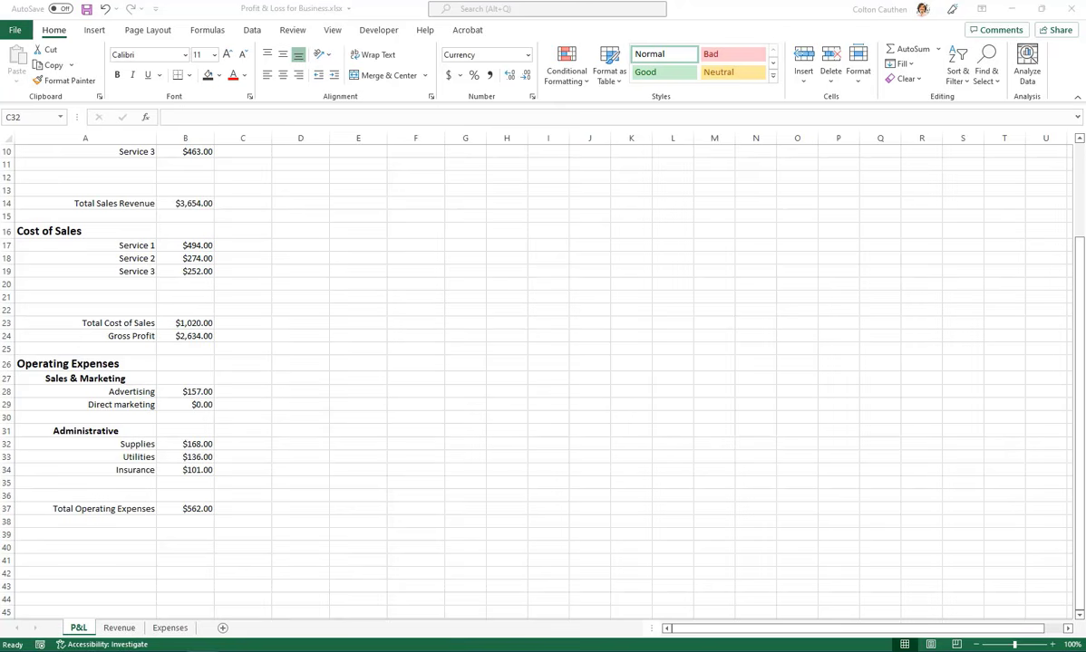
Label A39 "Net Profit" and calculate it in B39 as gross profit minus total operating expenses (=B24-B37)
{"action": "left_click", "coordinate": [105, 538]}
{"action": "type", "text": "Net Profit"}
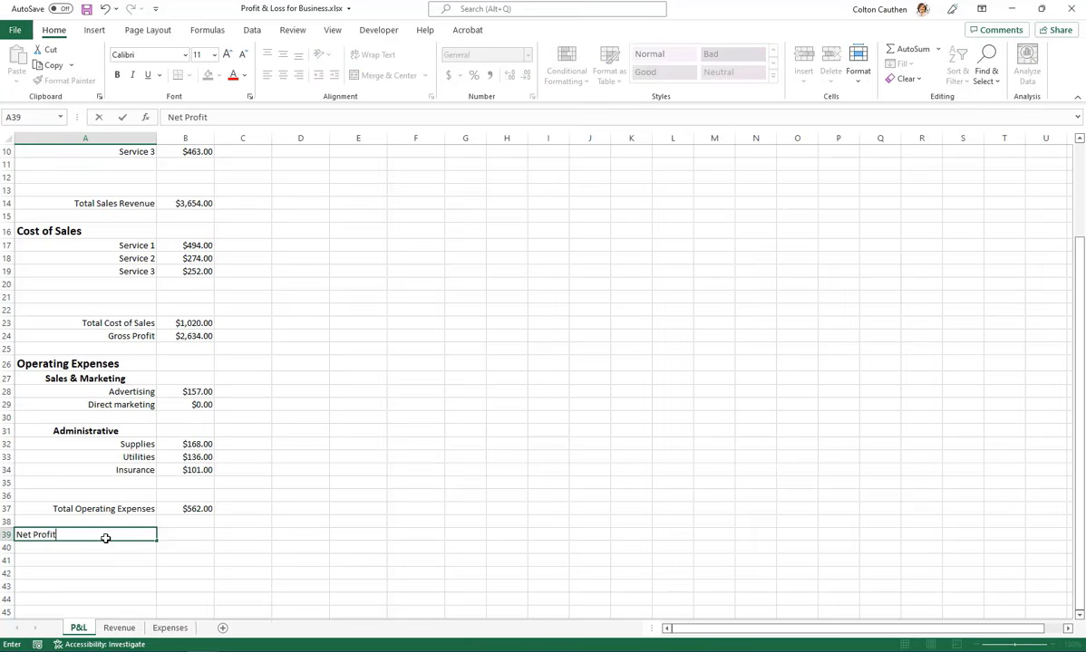
{"action": "key", "text": "Tab"}
{"action": "type", "text": "="}
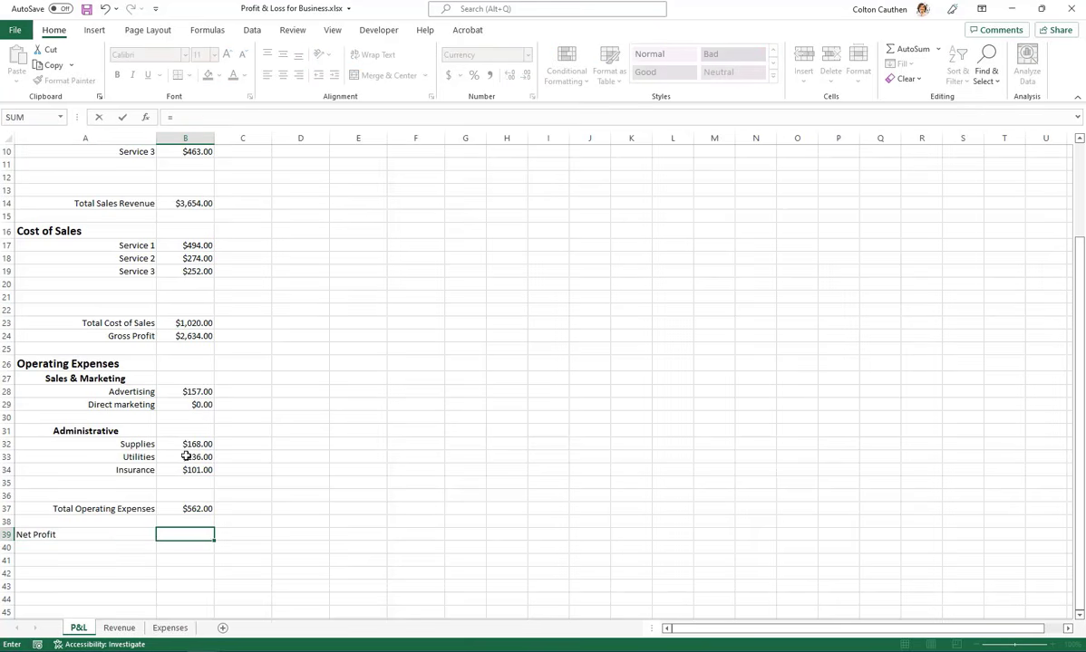
{"action": "scroll", "coordinate": [226, 366], "scroll_direction": "up", "scroll_amount": 3}
{"action": "scroll", "coordinate": [242, 488], "scroll_direction": "down", "scroll_amount": 1}
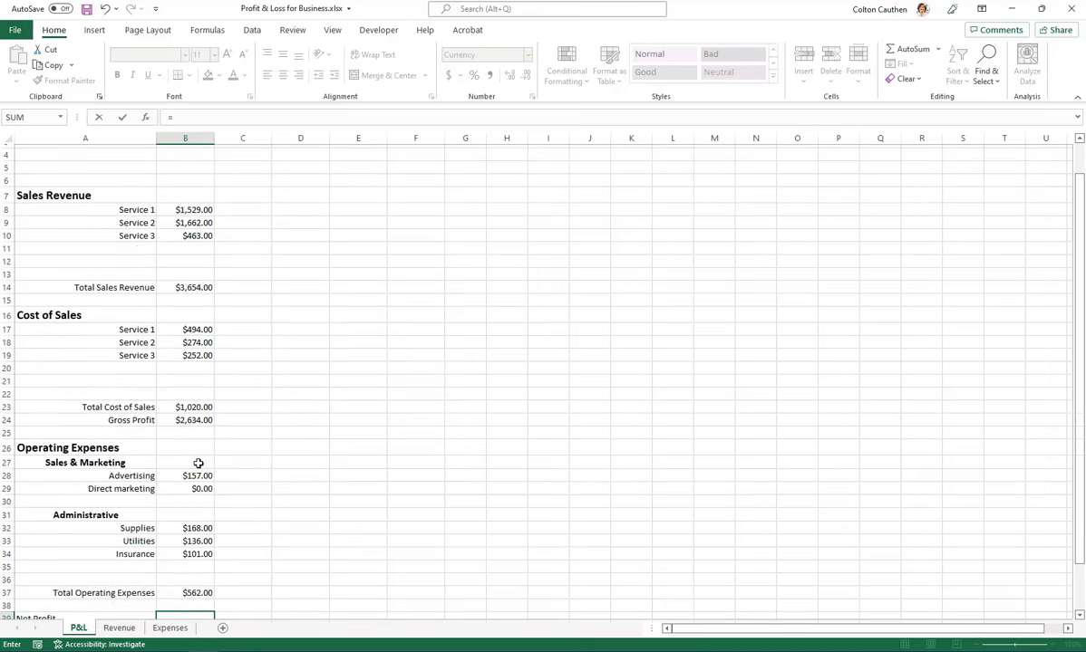
{"action": "left_click", "coordinate": [199, 417]}
{"action": "type", "text": "-"}
{"action": "scroll", "coordinate": [242, 452], "scroll_direction": "down", "scroll_amount": 4}
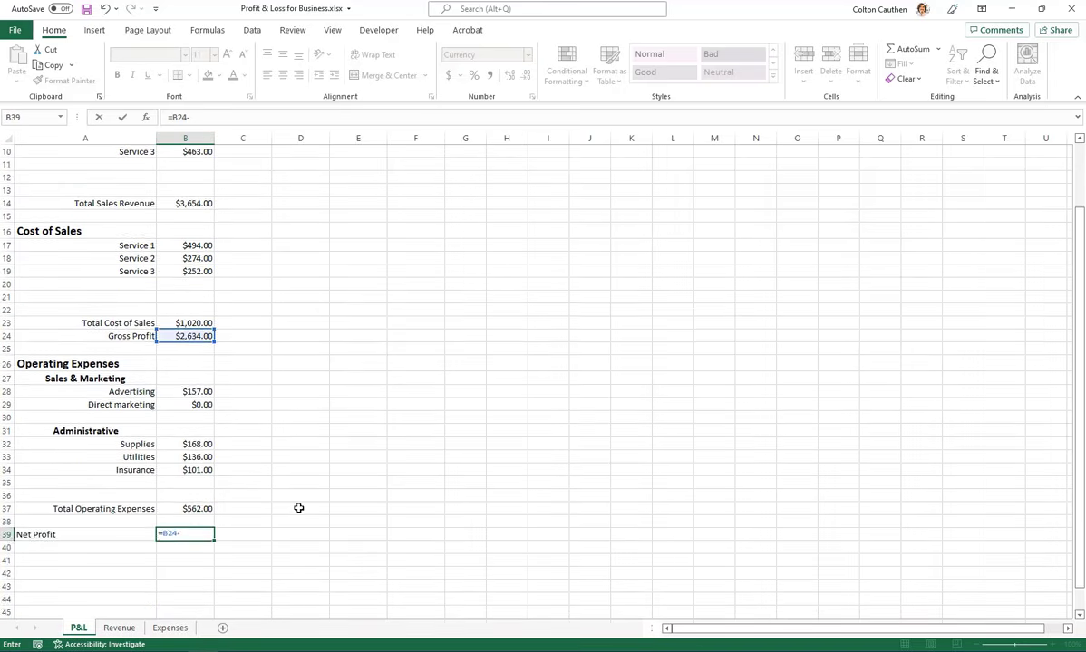
{"action": "left_click", "coordinate": [198, 431]}
{"action": "key", "text": "Return"}
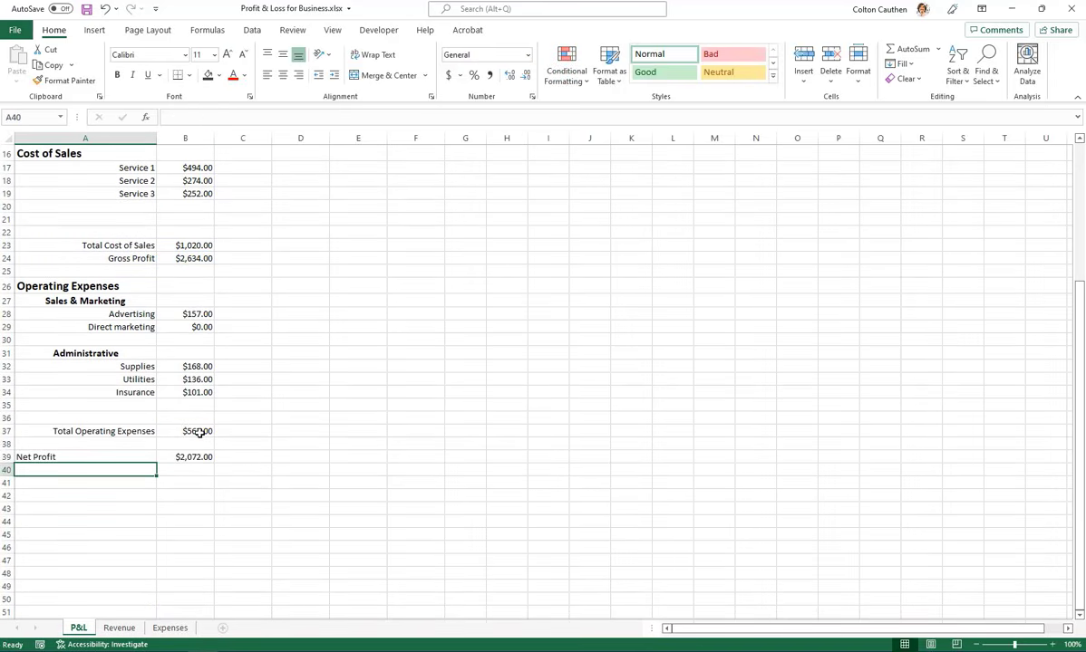
Right-align the Net Profit label in A39
{"action": "key", "text": "Up"}
{"action": "key", "text": "Right"}
{"action": "left_click", "coordinate": [118, 458]}
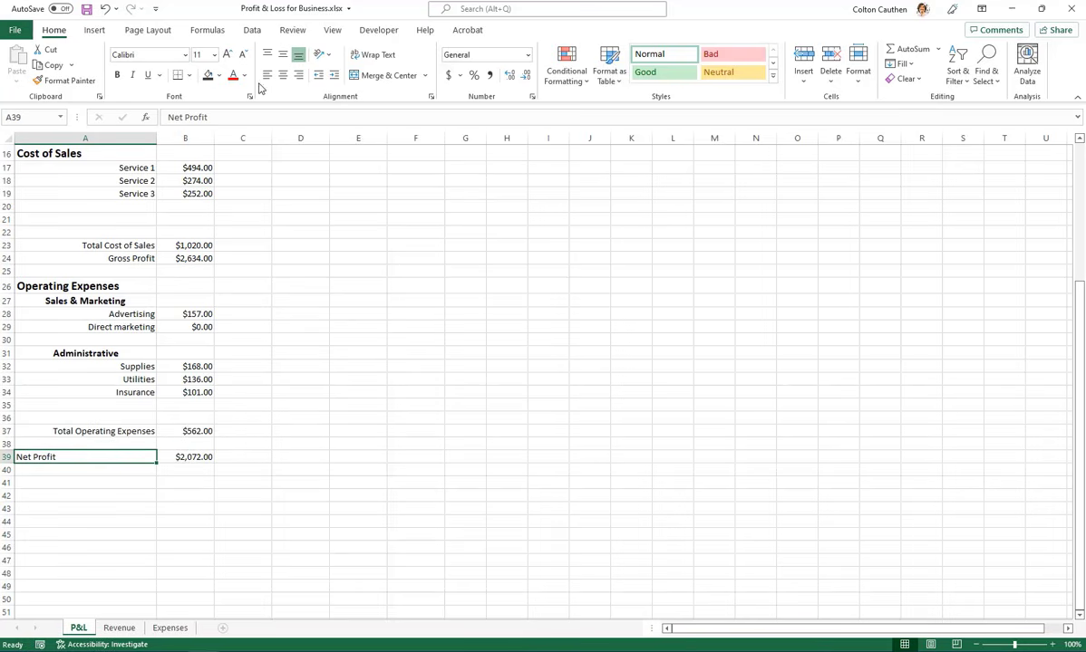
{"action": "left_click", "coordinate": [298, 76]}
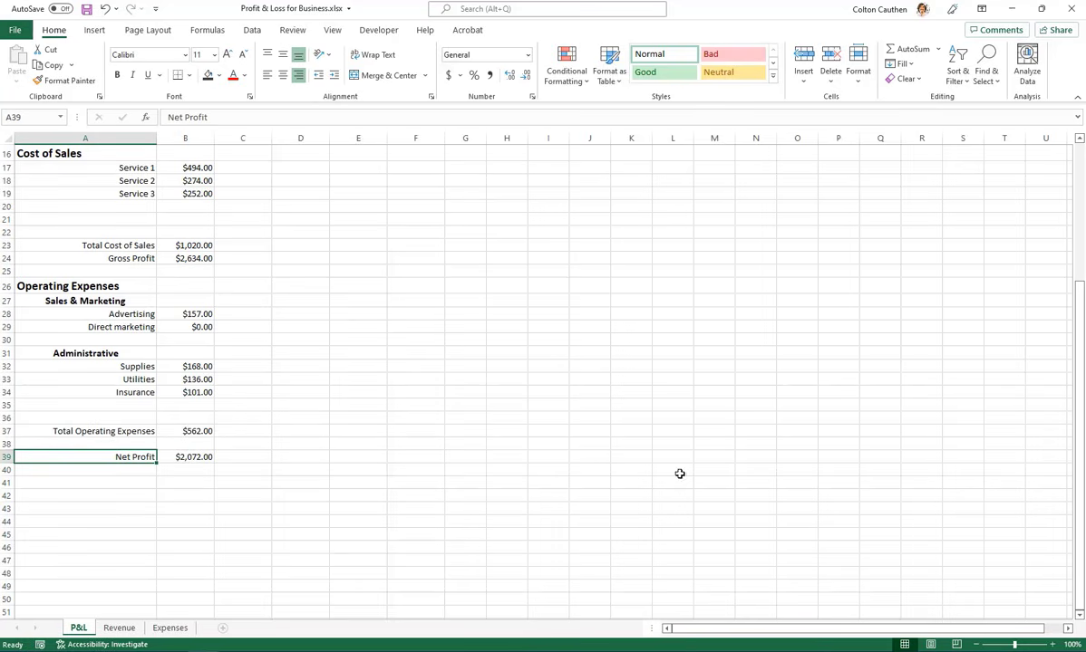
Enter the column heading "Actuals" in B6, above the Sales Revenue amounts
{"action": "scroll", "coordinate": [147, 339], "scroll_direction": "up", "scroll_amount": 5}
{"action": "scroll", "coordinate": [148, 351], "scroll_direction": "down", "scroll_amount": 5}
{"action": "scroll", "coordinate": [199, 393], "scroll_direction": "up", "scroll_amount": 5}
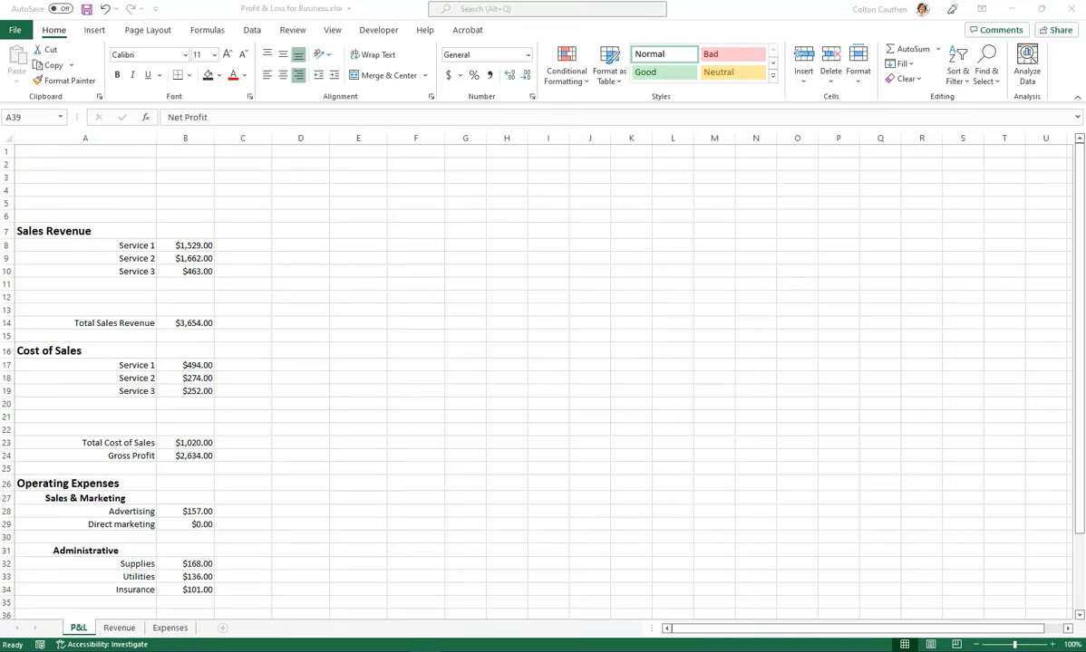
{"action": "left_click", "coordinate": [181, 215]}
{"action": "type", "text": "Actuals"}
{"action": "key", "text": "Return"}
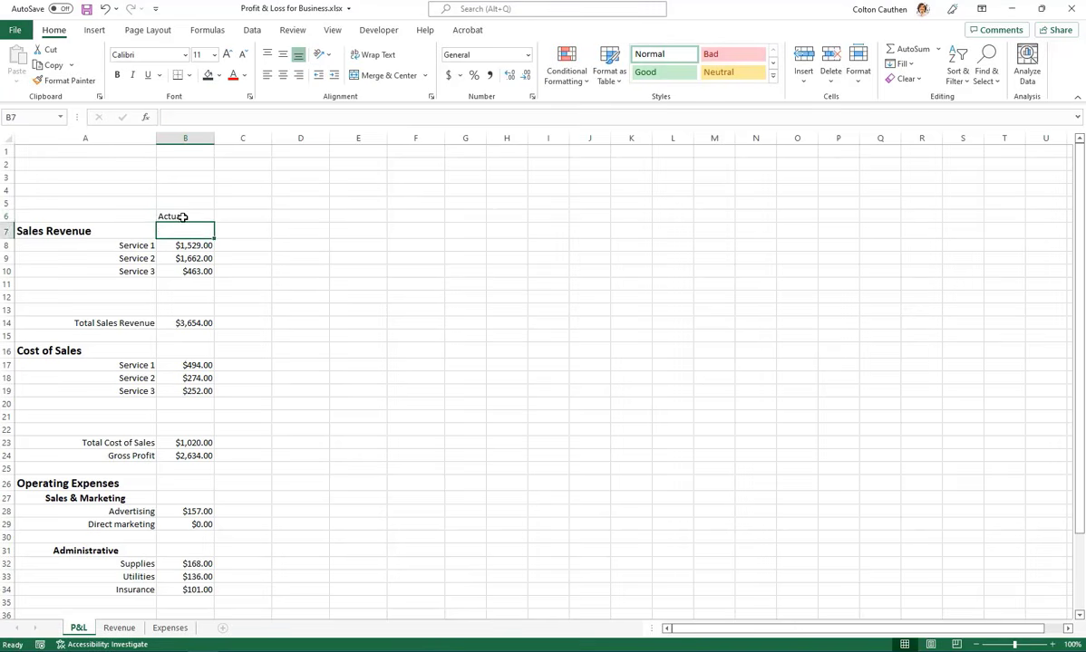
Center the Actuals heading in B6 and add a centered "Budget" heading in C6
{"action": "left_click", "coordinate": [181, 216]}
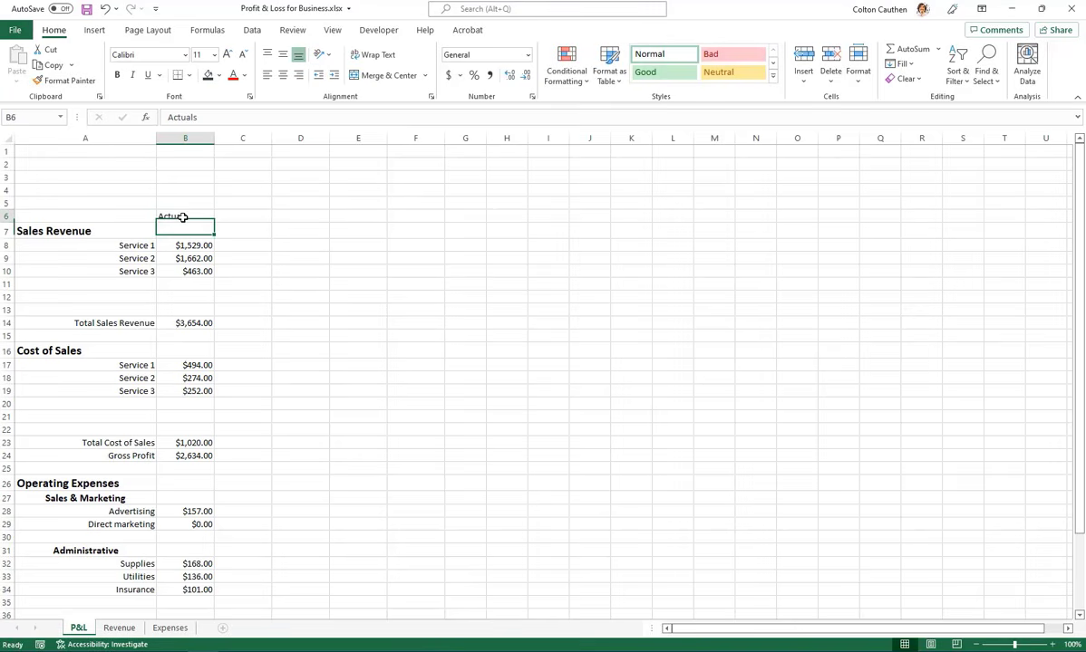
{"action": "left_click", "coordinate": [283, 75]}
{"action": "left_click", "coordinate": [242, 214]}
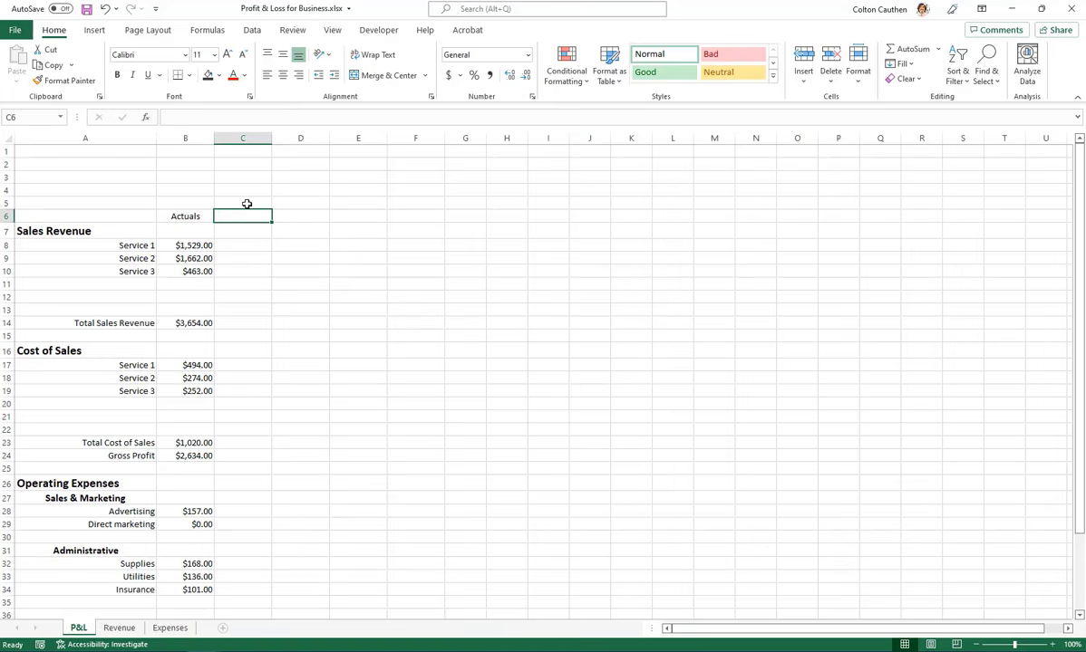
{"action": "type", "text": "Budget"}
{"action": "key", "text": "Return"}
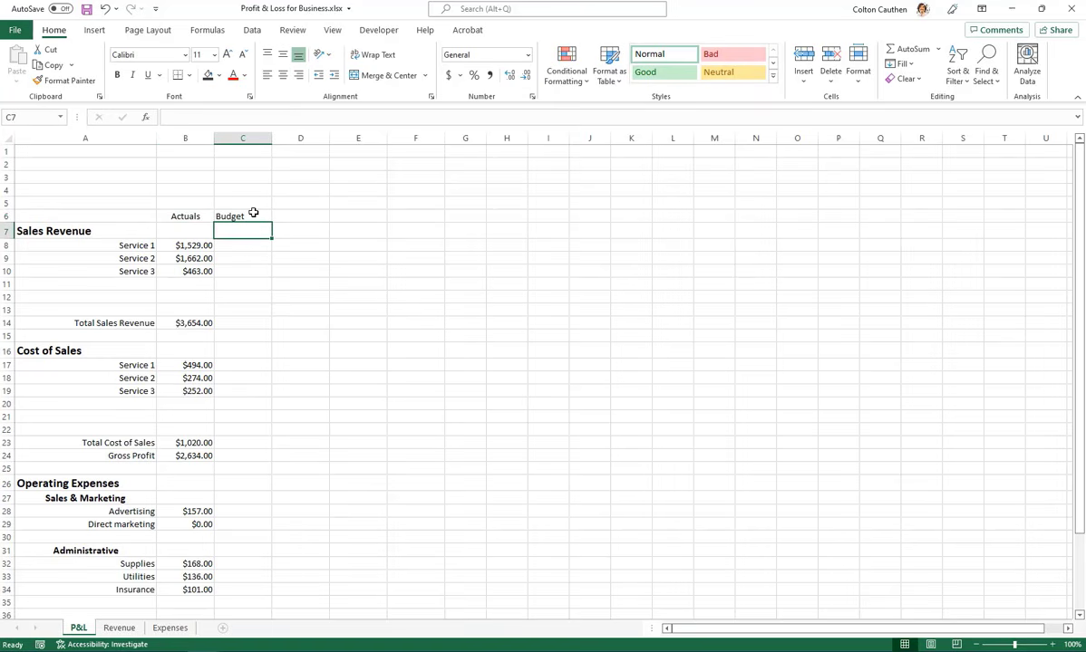
{"action": "left_click", "coordinate": [258, 137]}
{"action": "left_click", "coordinate": [283, 74]}
{"action": "left_click", "coordinate": [255, 243]}
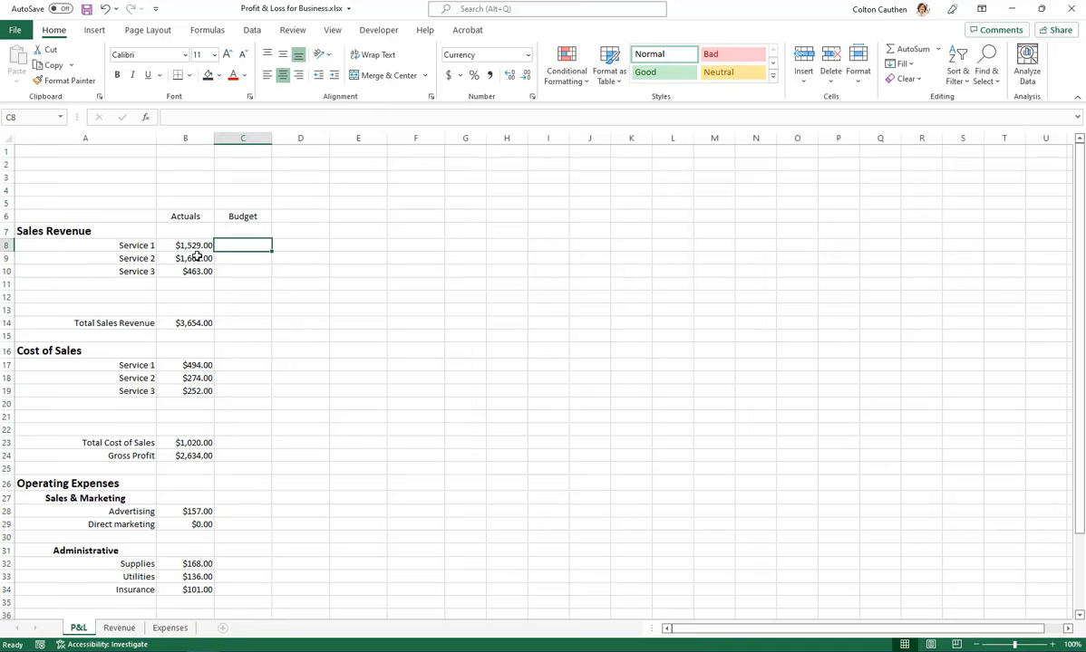
Enter the column heading "Difference" in D6 and center it
{"action": "scroll", "coordinate": [307, 351], "scroll_direction": "down", "scroll_amount": 2}
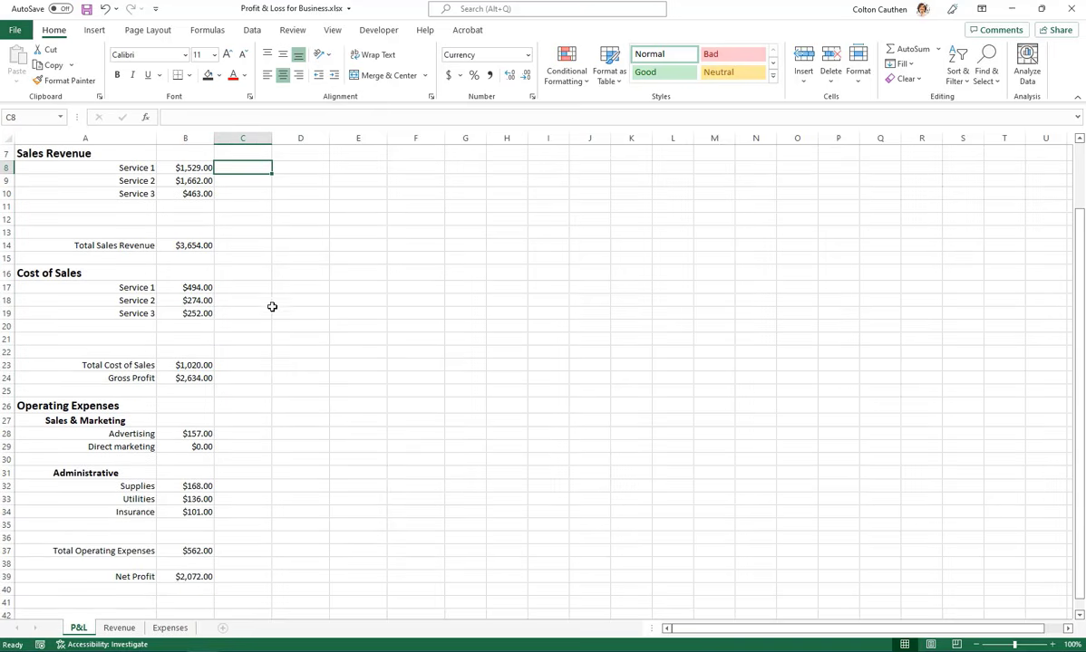
{"action": "scroll", "coordinate": [272, 306], "scroll_direction": "up", "scroll_amount": 2}
{"action": "left_click", "coordinate": [298, 214]}
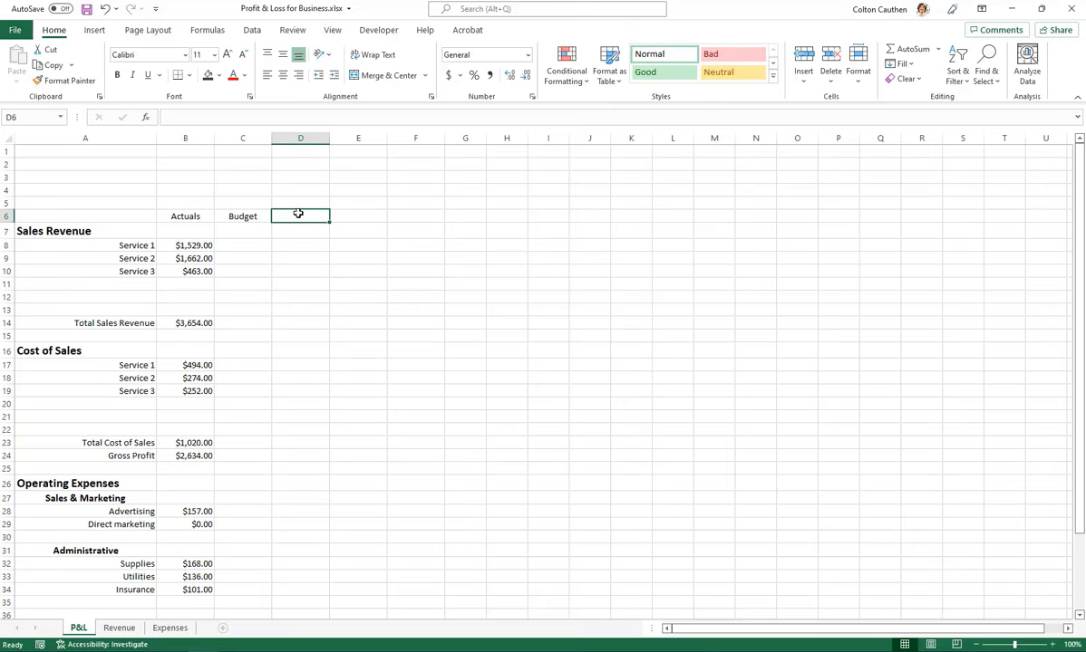
{"action": "type", "text": "Difference"}
{"action": "key", "text": "Return"}
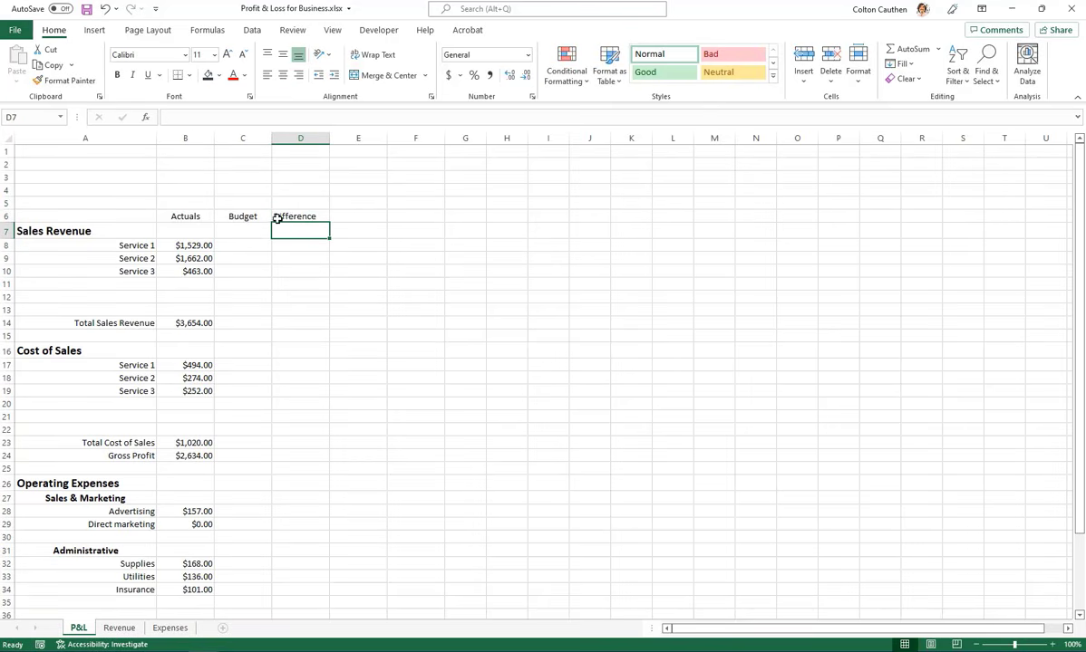
{"action": "left_click", "coordinate": [287, 216]}
{"action": "left_click", "coordinate": [283, 75]}
{"action": "left_click", "coordinate": [334, 233]}
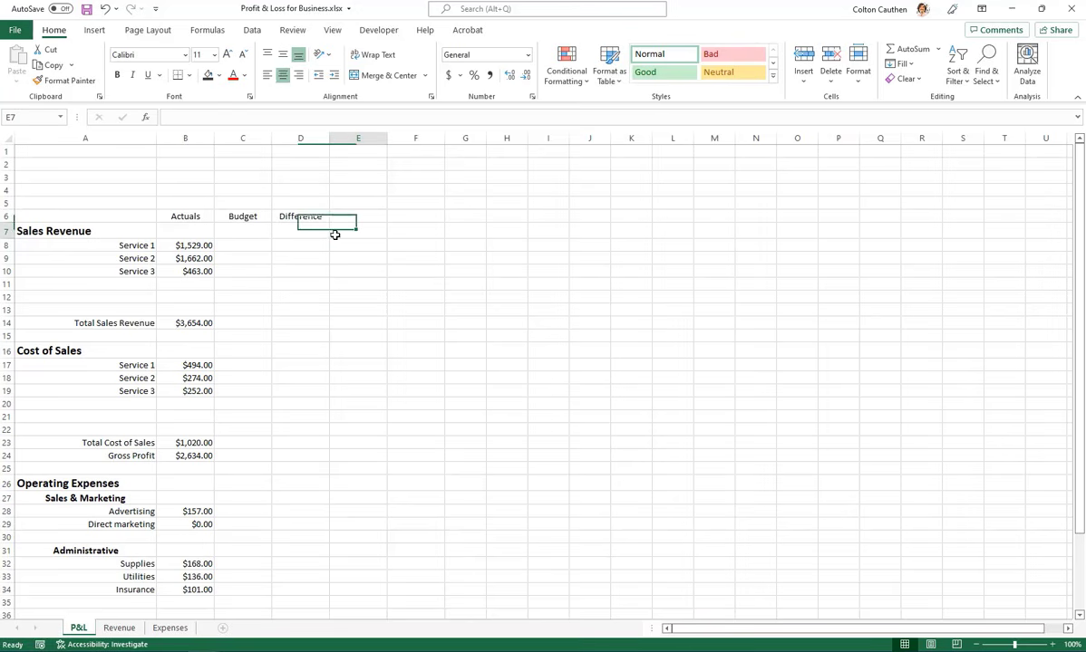
Make the Actuals, Budget and Difference headings in B6:D6 bold and increase their font size to 12
{"action": "left_click_drag", "start_coordinate": [207, 219], "coordinate": [186, 218]}
{"action": "key", "text": "ctrl+b"}
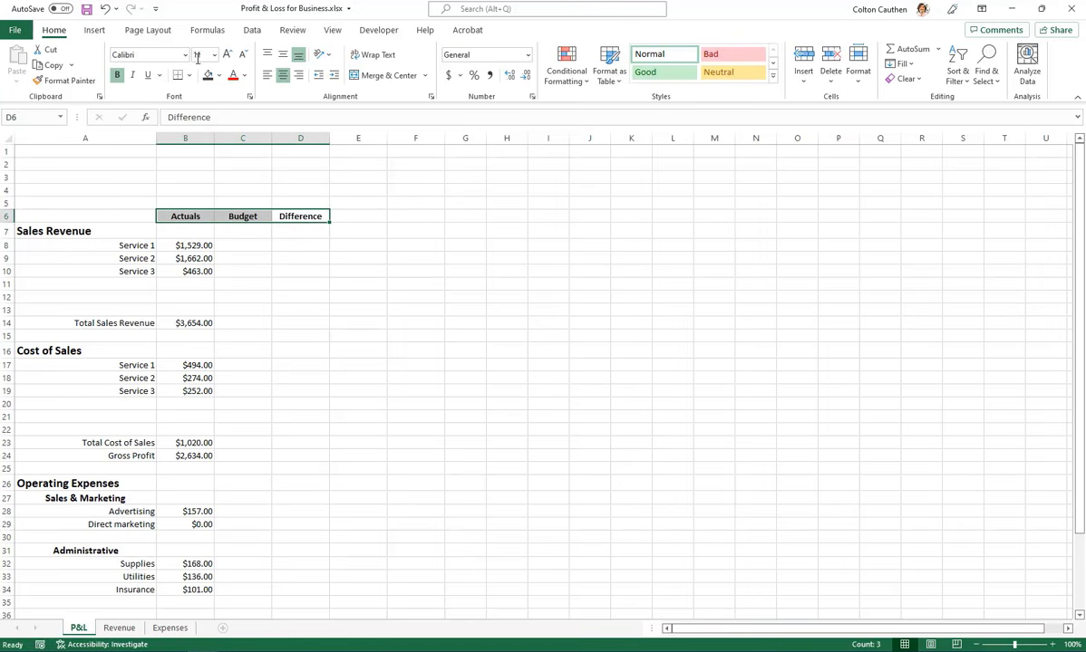
{"action": "left_click", "coordinate": [227, 54]}
{"action": "left_click_drag", "start_coordinate": [298, 320], "coordinate": [288, 312]}
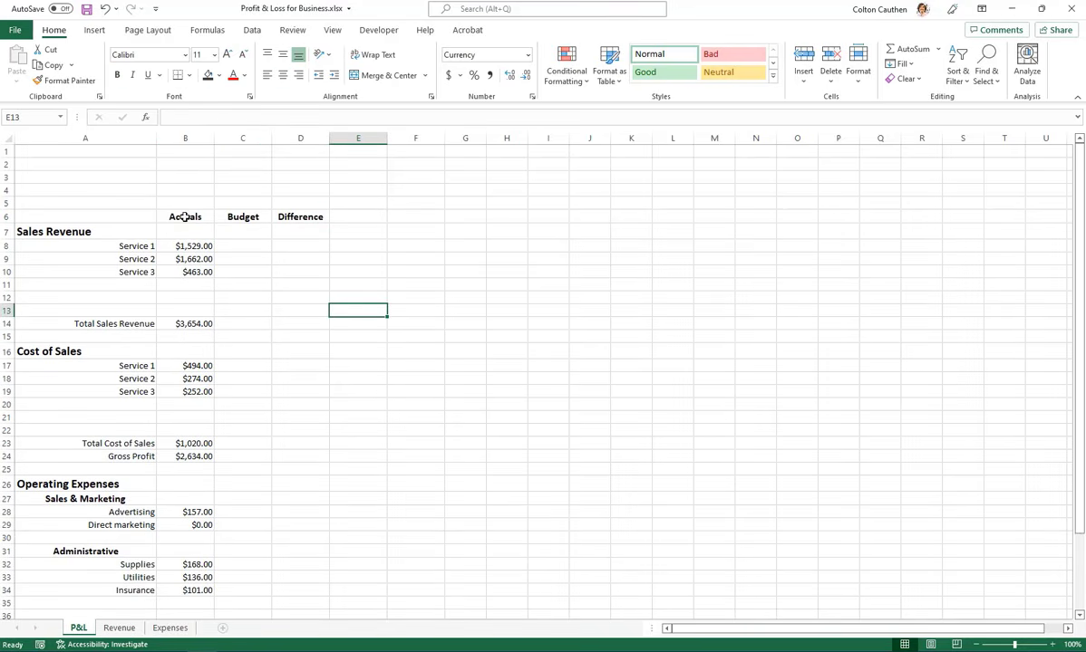
{"action": "left_click_drag", "start_coordinate": [185, 216], "coordinate": [304, 218]}
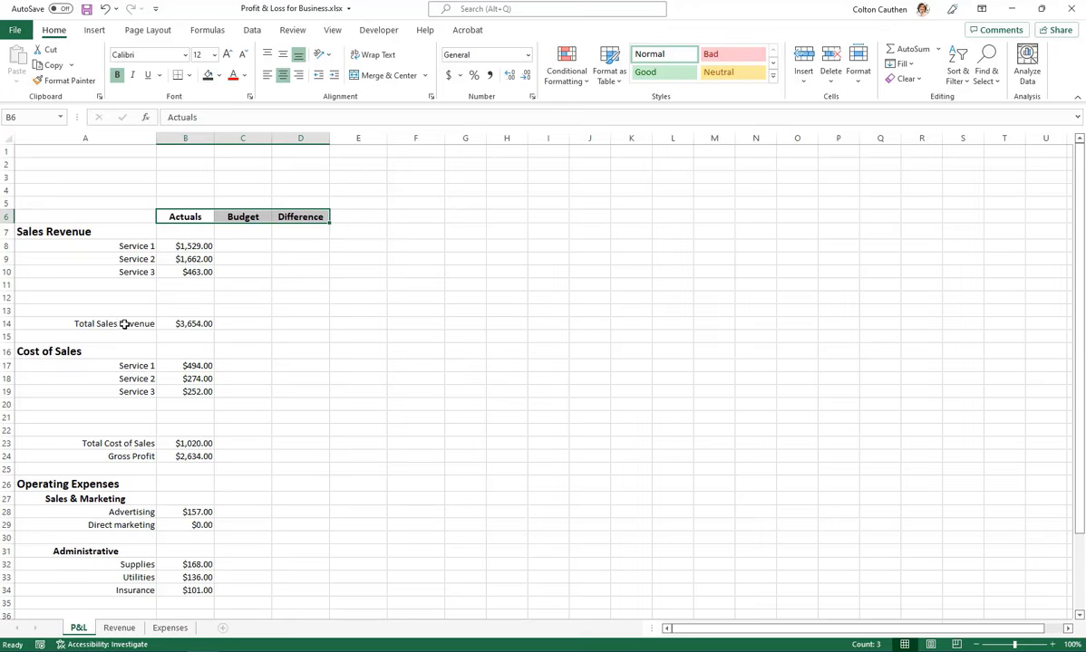
{"action": "left_click_drag", "start_coordinate": [124, 324], "coordinate": [193, 324]}
{"action": "left_click_drag", "start_coordinate": [125, 443], "coordinate": [181, 453]}
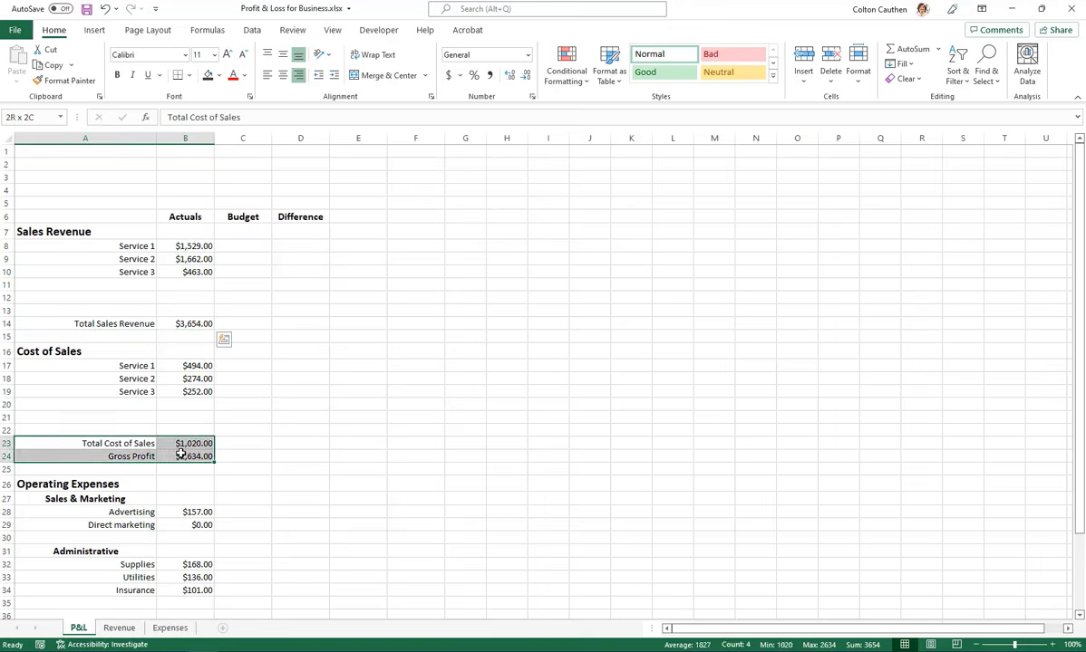
{"action": "left_click", "coordinate": [286, 384]}
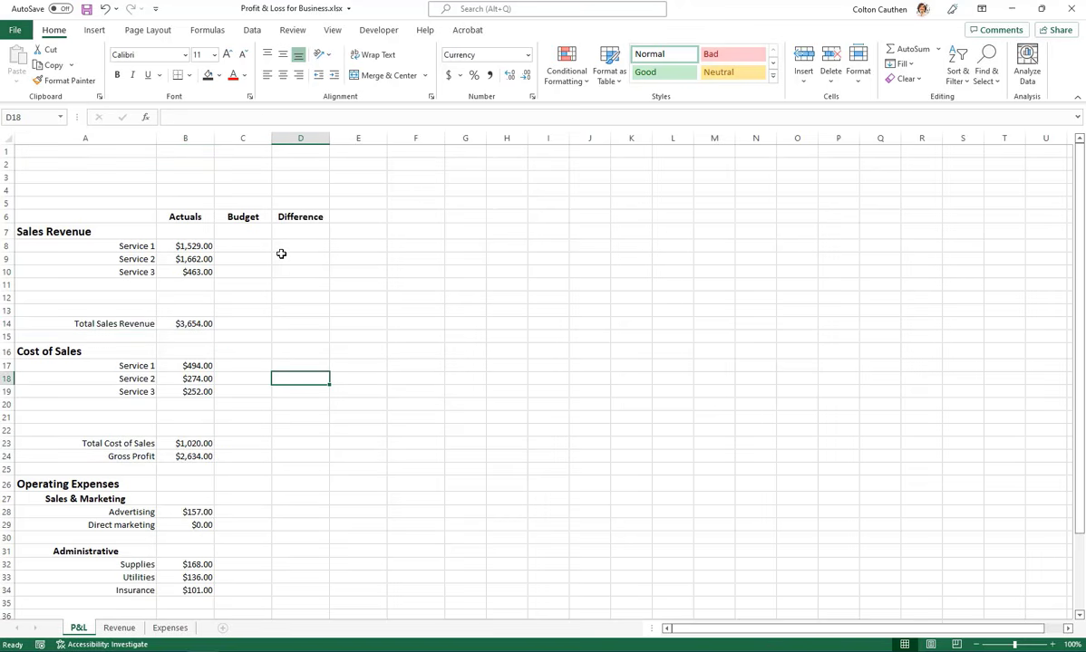
Fill the column headings in B6:D6 with a light blue theme color
{"action": "left_click_drag", "start_coordinate": [178, 216], "coordinate": [309, 218]}
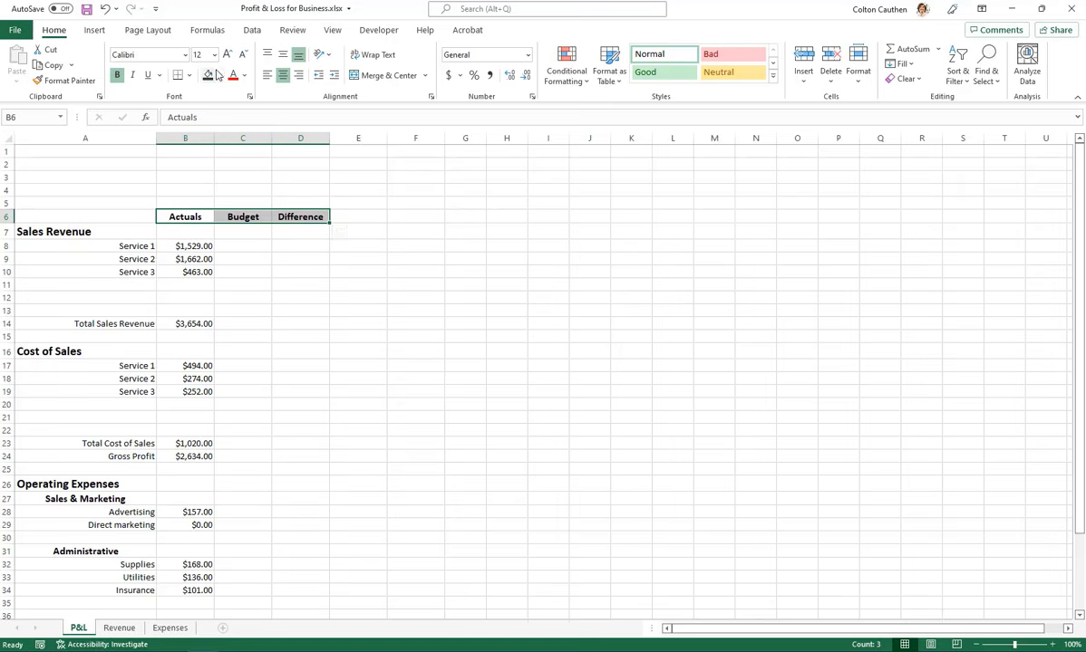
{"action": "left_click", "coordinate": [218, 75]}
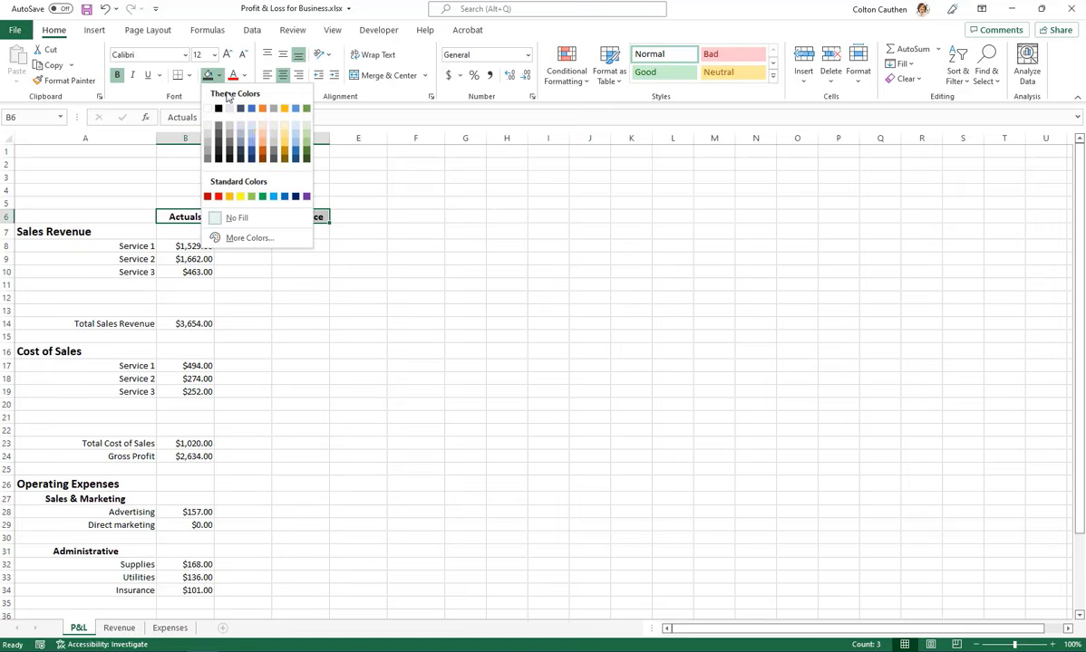
{"action": "left_click", "coordinate": [254, 141]}
{"action": "left_click", "coordinate": [300, 310]}
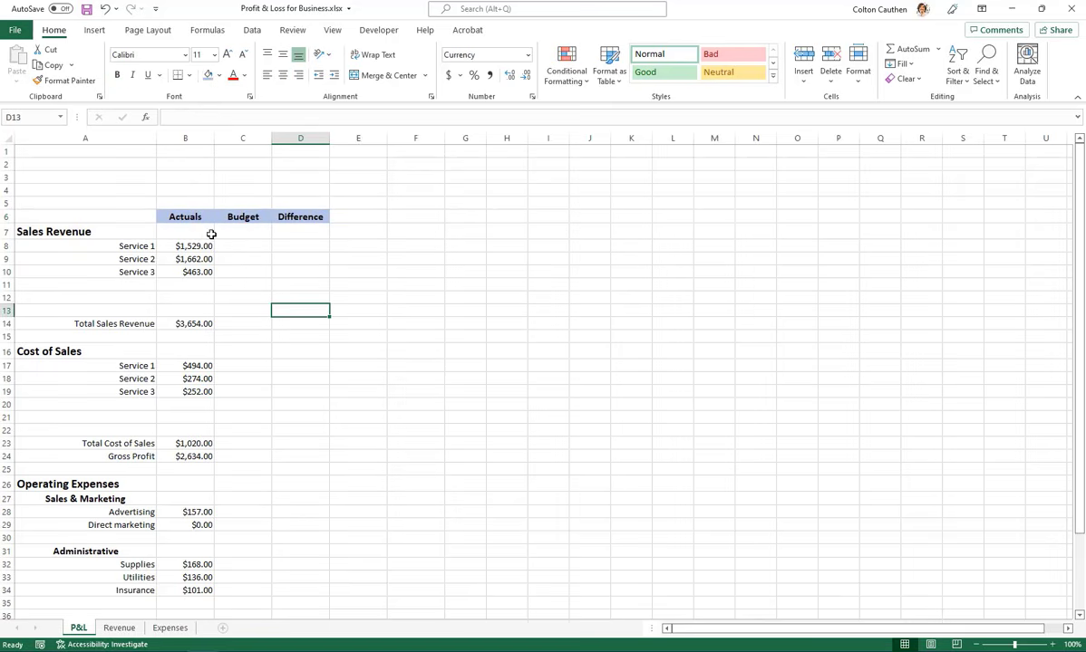
Restyle the column headings in B6:D6 with white text on a dark blue fill
{"action": "left_click_drag", "start_coordinate": [186, 217], "coordinate": [304, 218]}
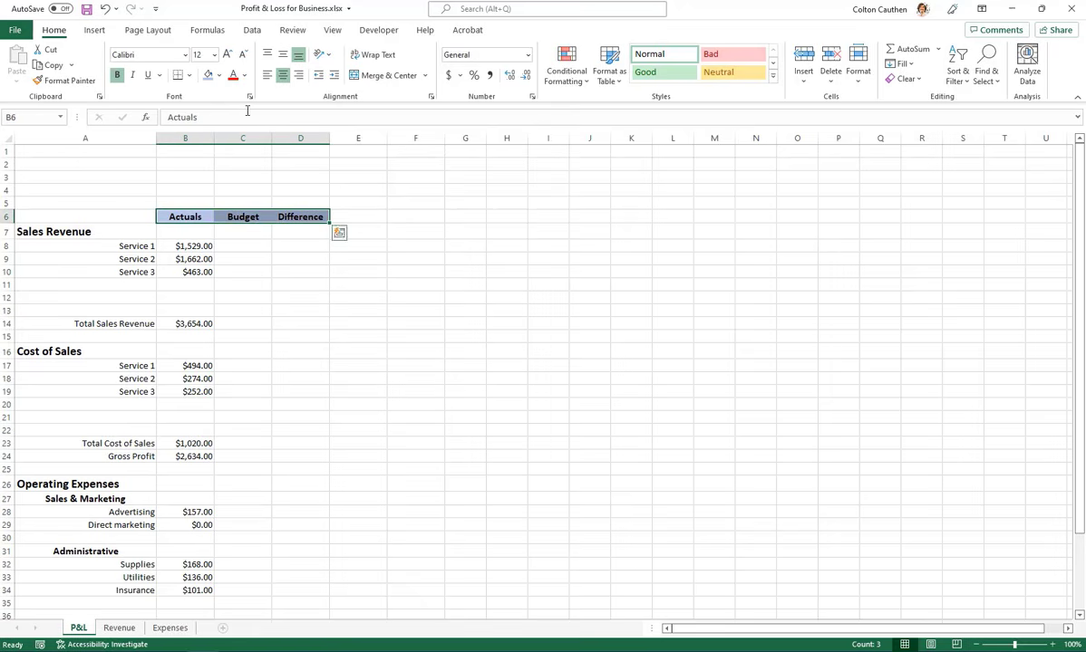
{"action": "left_click", "coordinate": [218, 75]}
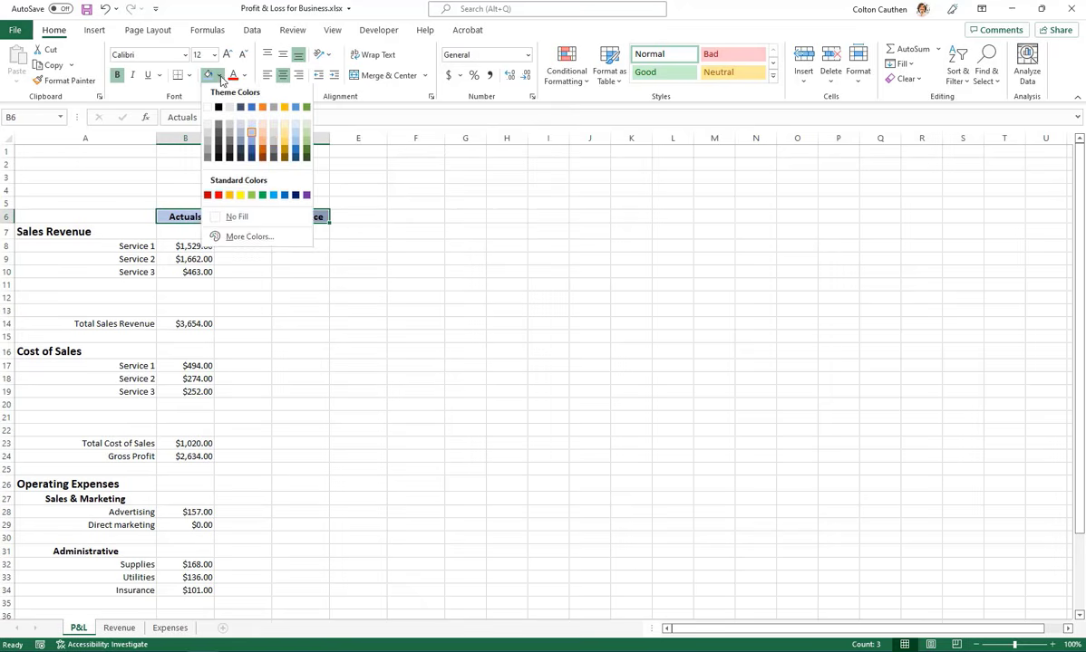
{"action": "left_click", "coordinate": [240, 142]}
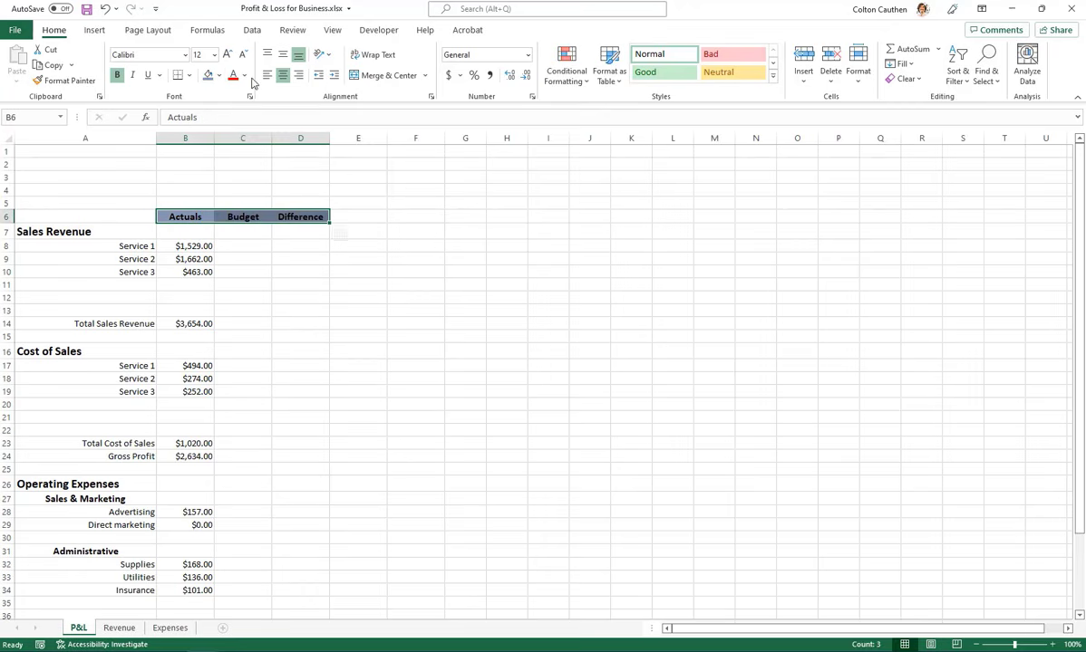
{"action": "left_click", "coordinate": [243, 75]}
{"action": "left_click", "coordinate": [243, 130]}
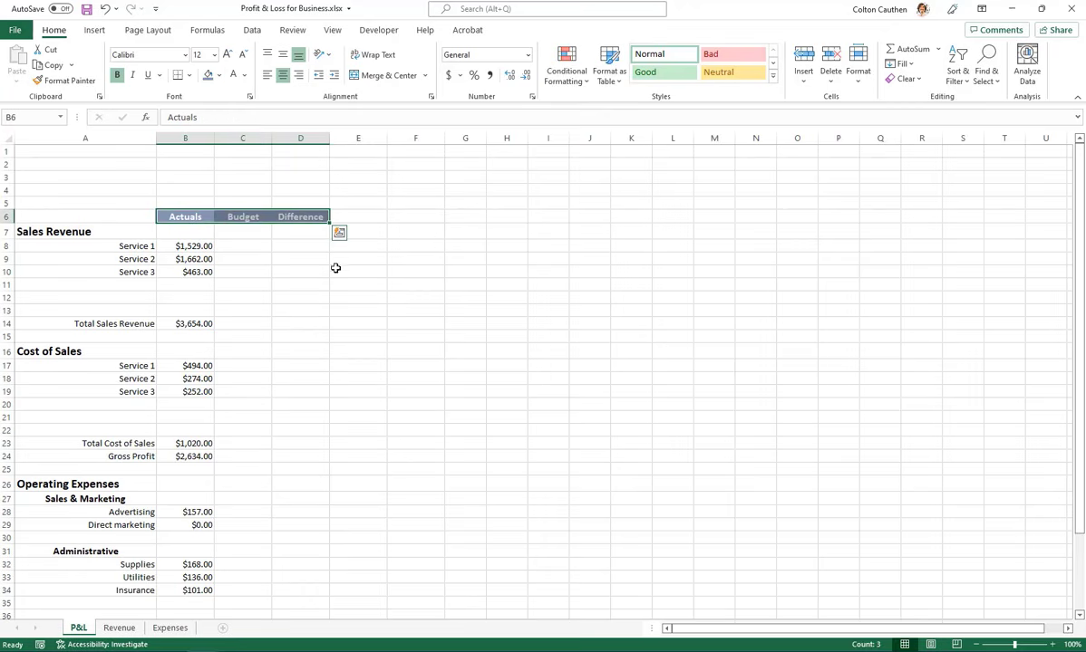
{"action": "left_click", "coordinate": [218, 75]}
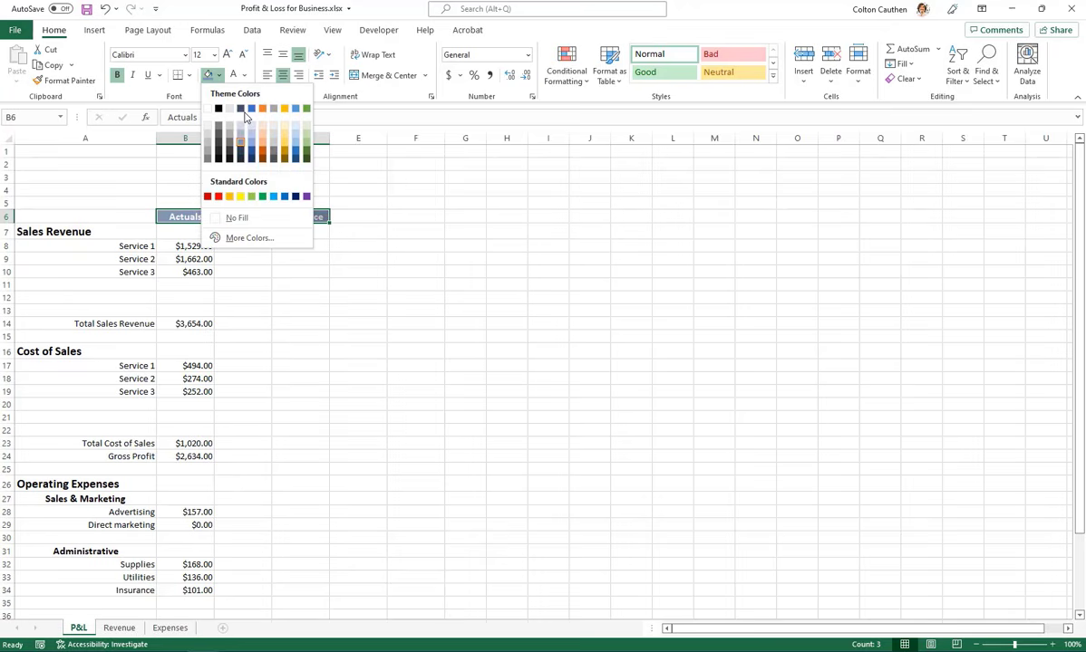
{"action": "left_click", "coordinate": [252, 160]}
{"action": "left_click", "coordinate": [416, 324]}
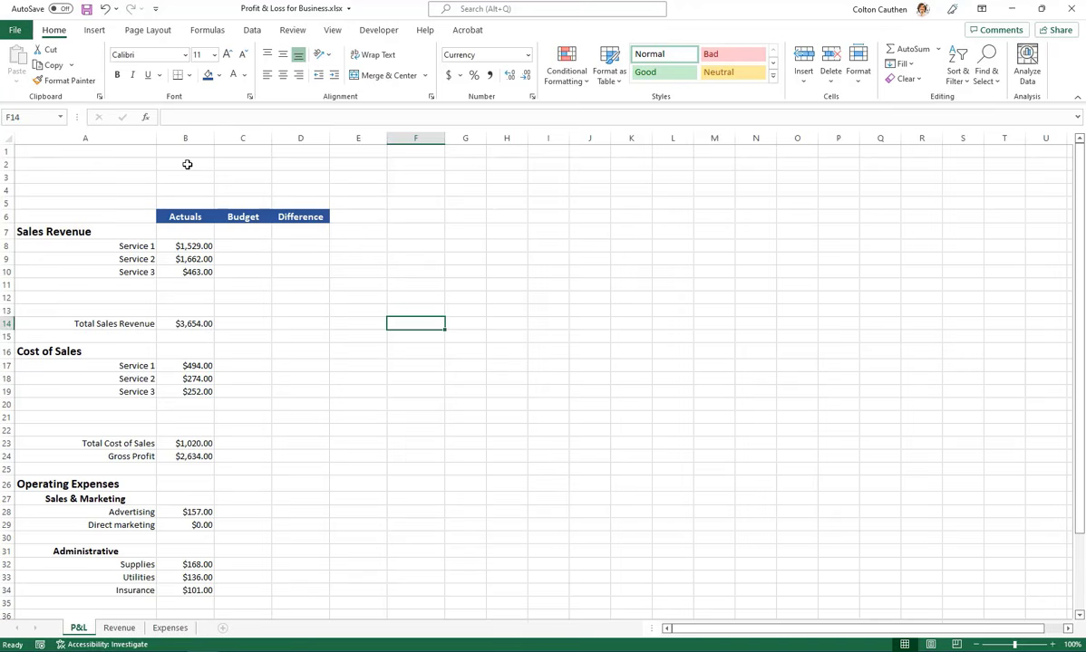
Apply the same dark blue fill and white text to the Sales Revenue, Cost of Sales and Operating Expenses section headings
{"action": "left_click", "coordinate": [37, 231]}
{"action": "left_click", "coordinate": [81, 350], "text": "ctrl"}
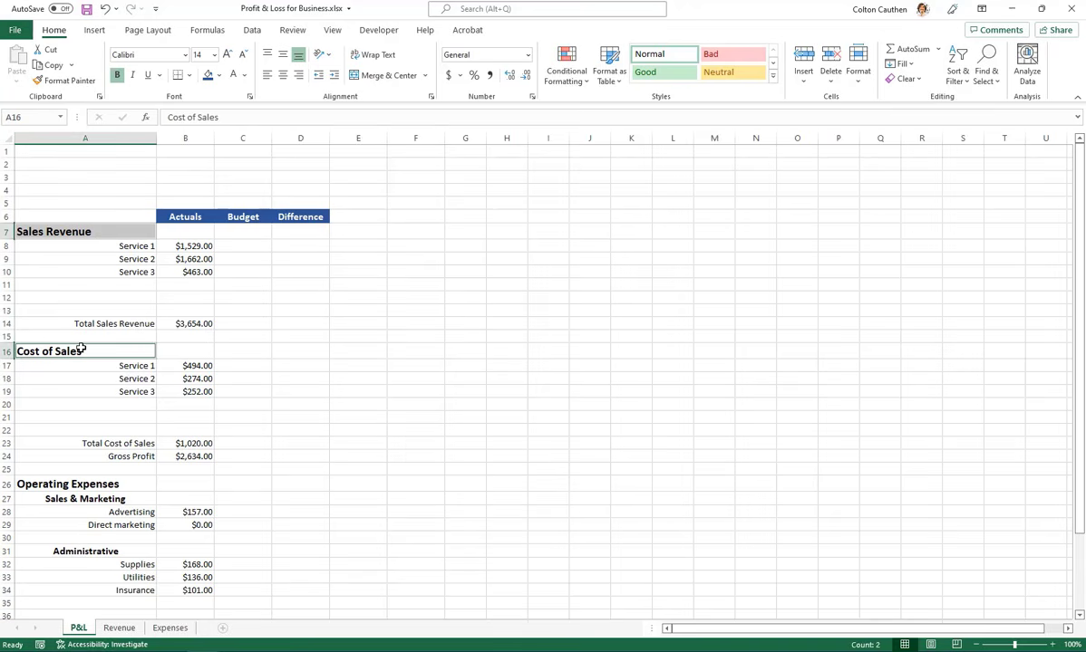
{"action": "left_click", "coordinate": [105, 486], "text": "ctrl"}
{"action": "left_click", "coordinate": [208, 74]}
{"action": "left_click", "coordinate": [233, 74]}
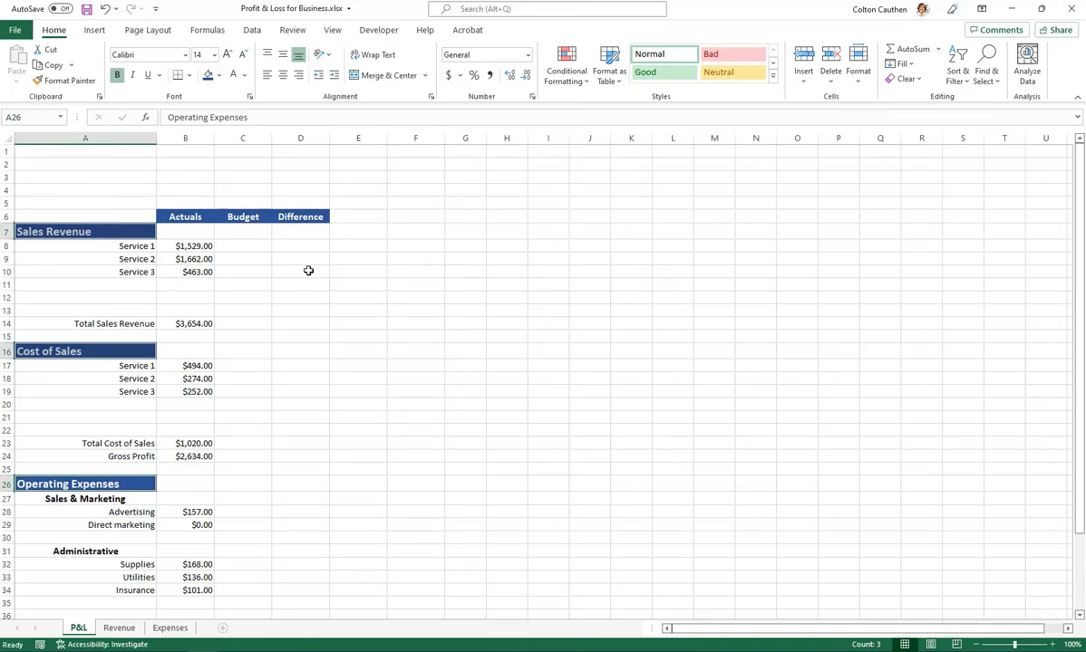
{"action": "left_click", "coordinate": [308, 271]}
{"action": "scroll", "coordinate": [204, 382], "scroll_direction": "down", "scroll_amount": 3}
{"action": "scroll", "coordinate": [204, 381], "scroll_direction": "up", "scroll_amount": 3}
{"action": "scroll", "coordinate": [204, 380], "scroll_direction": "down", "scroll_amount": 2}
{"action": "scroll", "coordinate": [204, 381], "scroll_direction": "up", "scroll_amount": 2}
{"action": "left_click", "coordinate": [309, 357]}
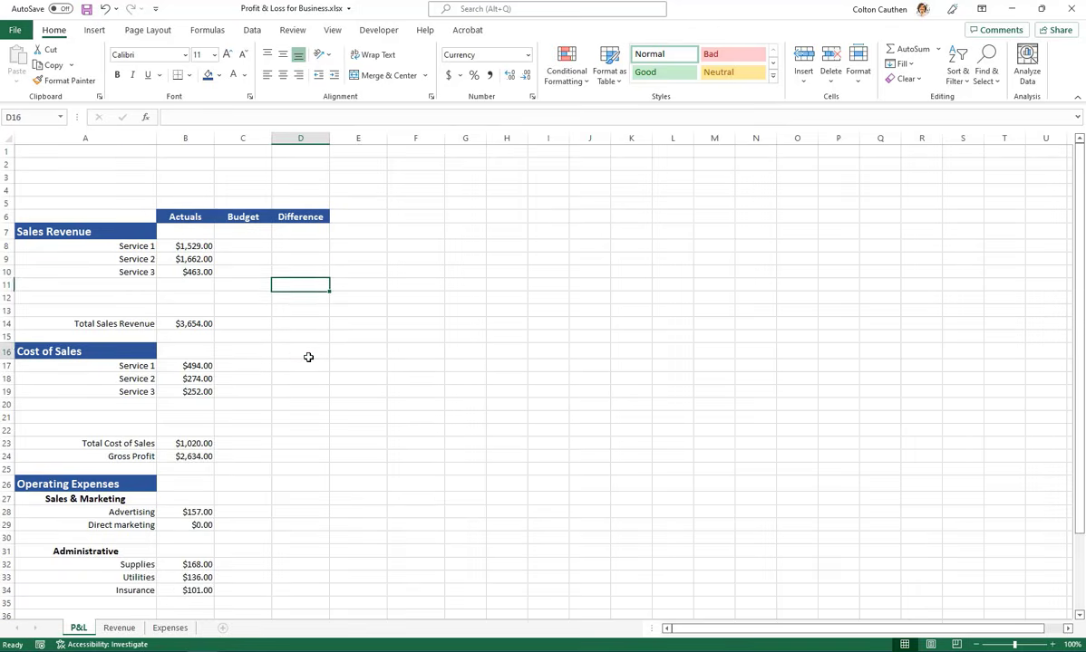
Color the text of the Sales & Marketing and Administrative subheadings dark blue to match the section headings
{"action": "scroll", "coordinate": [308, 357], "scroll_direction": "down", "scroll_amount": 3}
{"action": "left_click", "coordinate": [85, 379]}
{"action": "left_click", "coordinate": [99, 431], "text": "ctrl"}
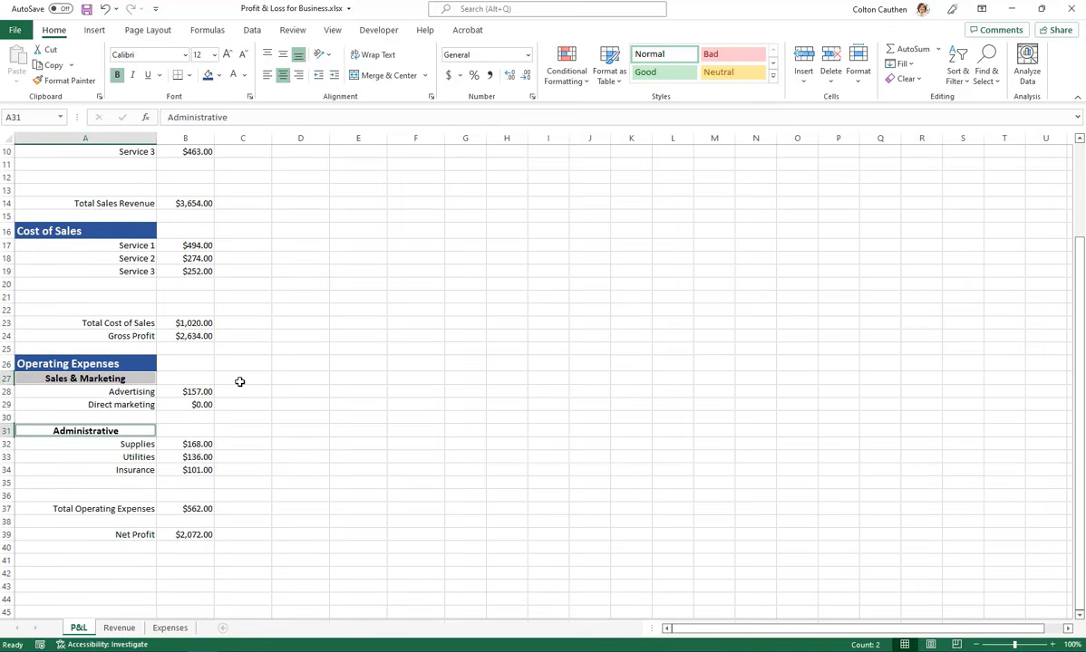
{"action": "scroll", "coordinate": [136, 308], "scroll_direction": "up", "scroll_amount": 3}
{"action": "scroll", "coordinate": [126, 448], "scroll_direction": "down", "scroll_amount": 2}
{"action": "scroll", "coordinate": [137, 380], "scroll_direction": "up", "scroll_amount": 2}
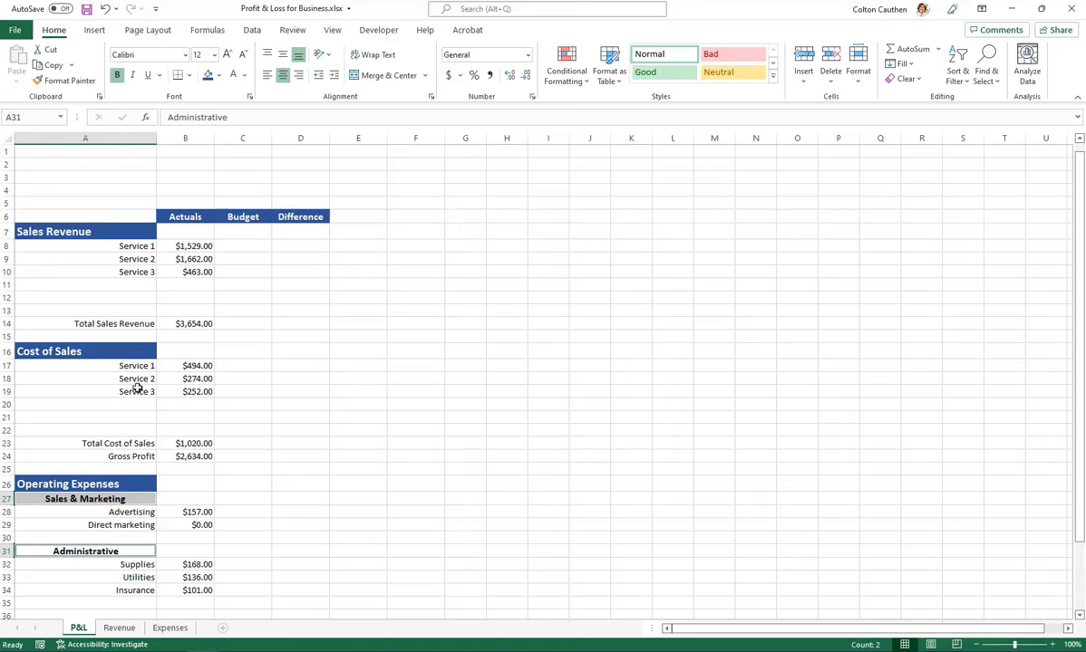
{"action": "left_click", "coordinate": [243, 75]}
{"action": "left_click", "coordinate": [266, 166]}
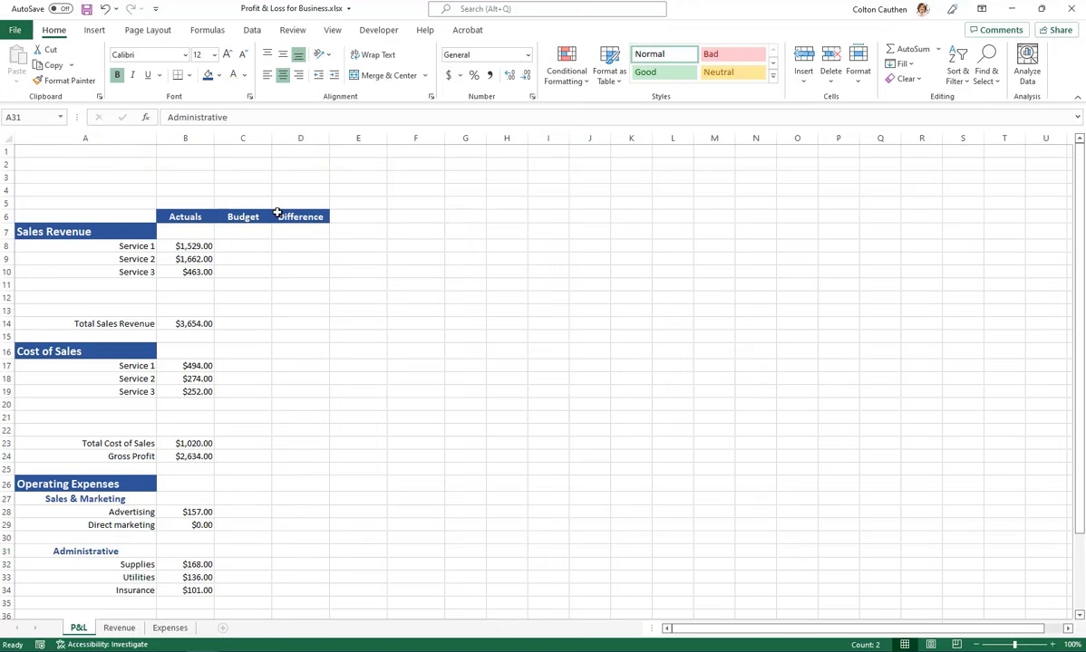
{"action": "left_click", "coordinate": [304, 379]}
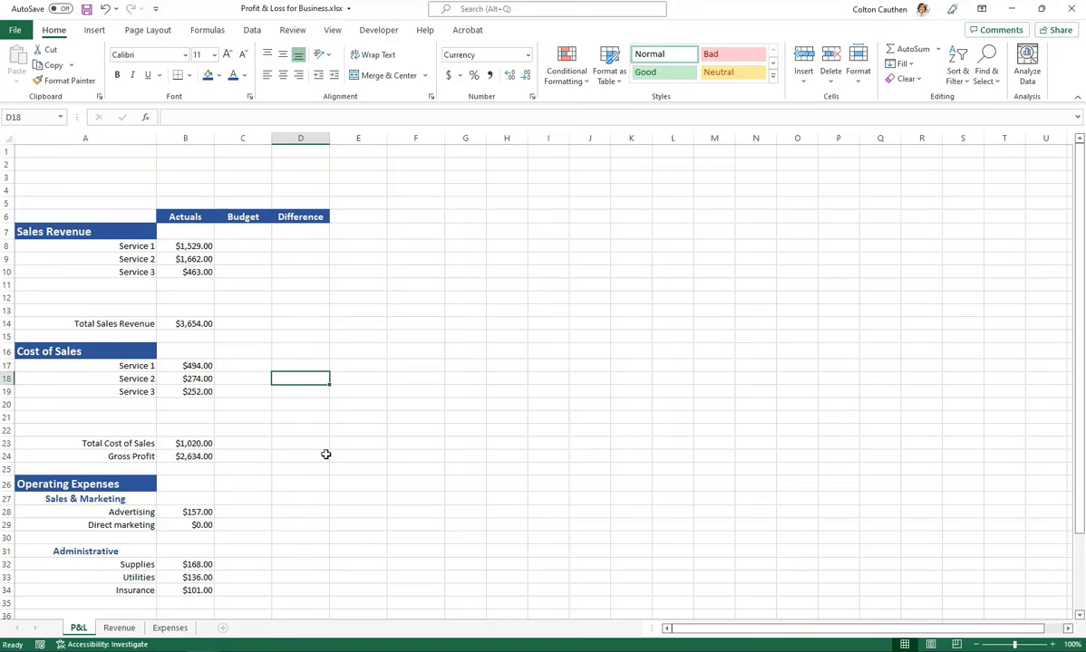
Hide the gridlines on the P&L sheet, and turn its row and column headings off and back on
{"action": "left_click", "coordinate": [249, 285]}
{"action": "left_click", "coordinate": [333, 31]}
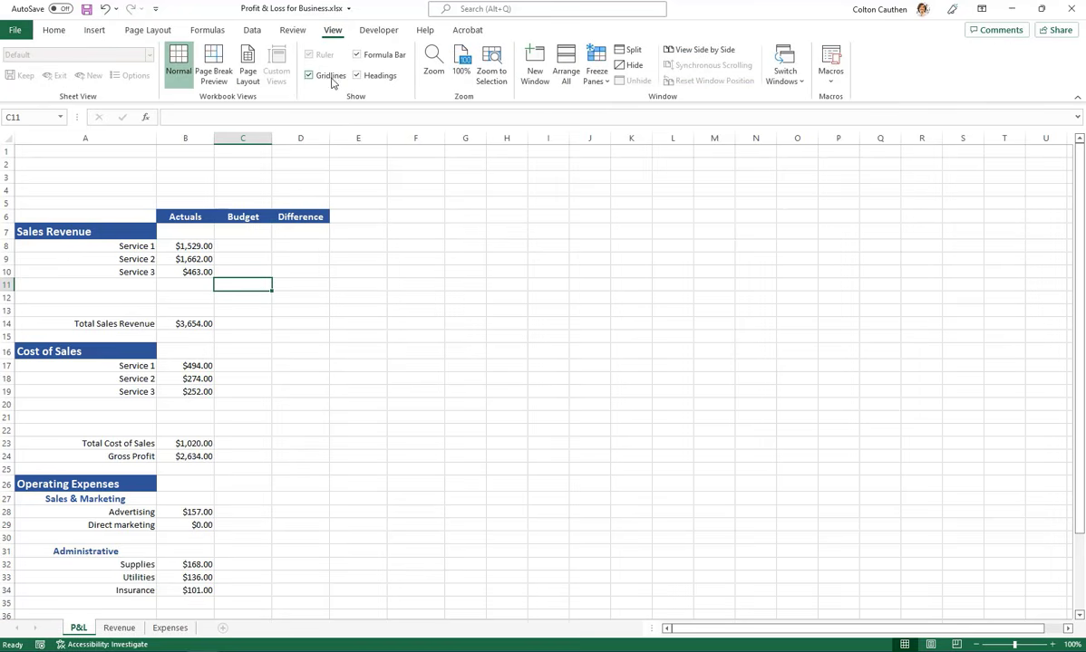
{"action": "left_click", "coordinate": [332, 76]}
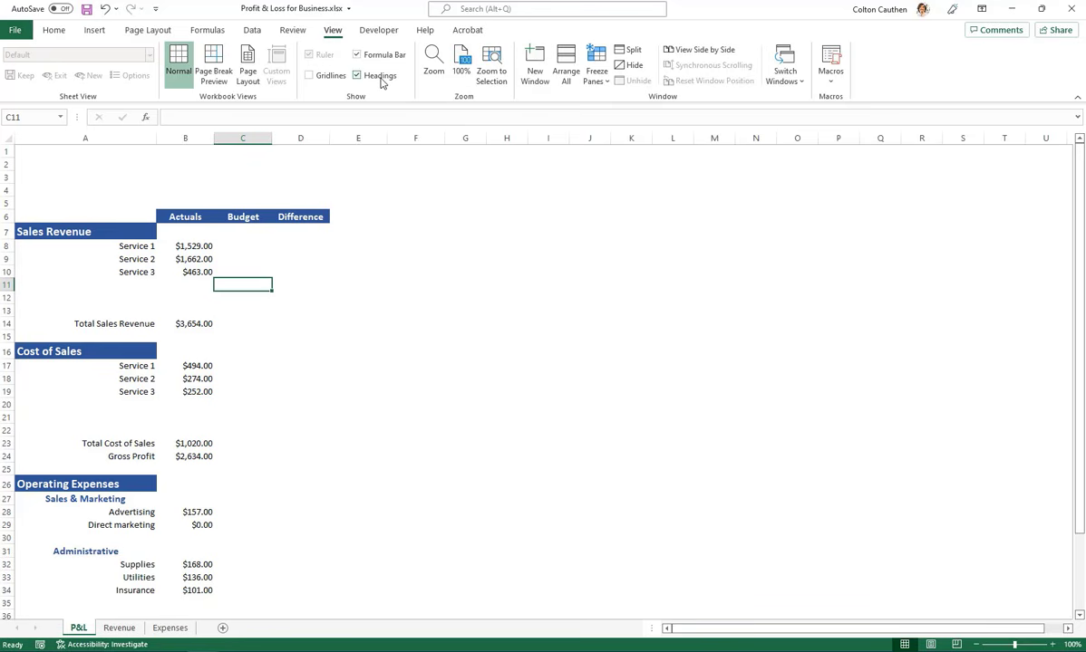
{"action": "left_click", "coordinate": [379, 76]}
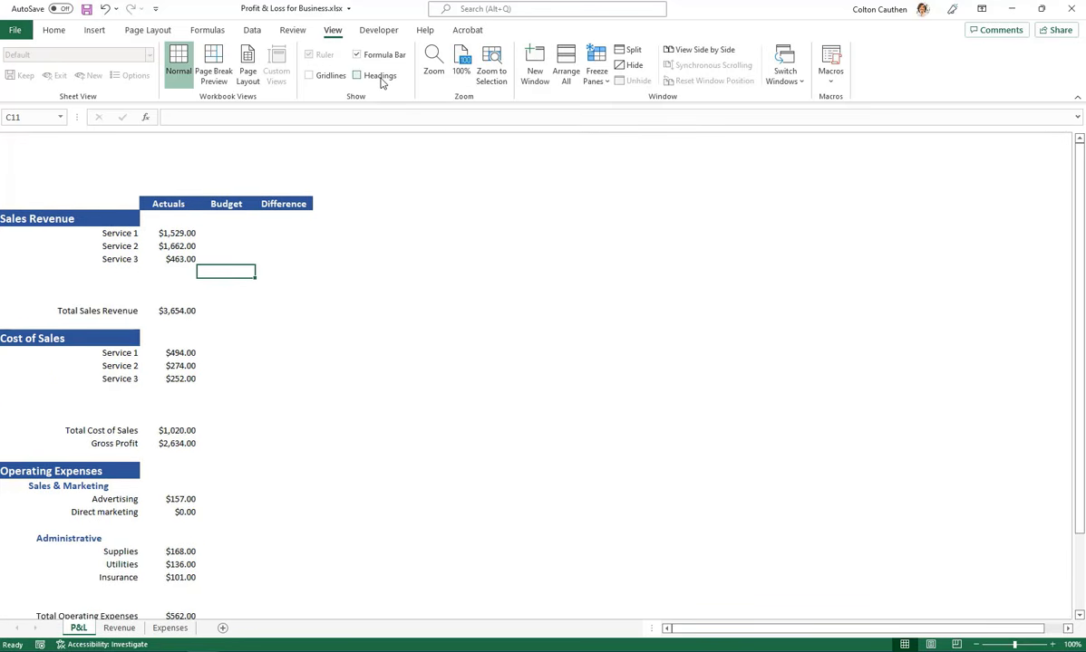
{"action": "left_click", "coordinate": [381, 78]}
Insert a blank column before column A and narrow it to form a slim margin beside the statement
{"action": "left_click", "coordinate": [43, 177]}
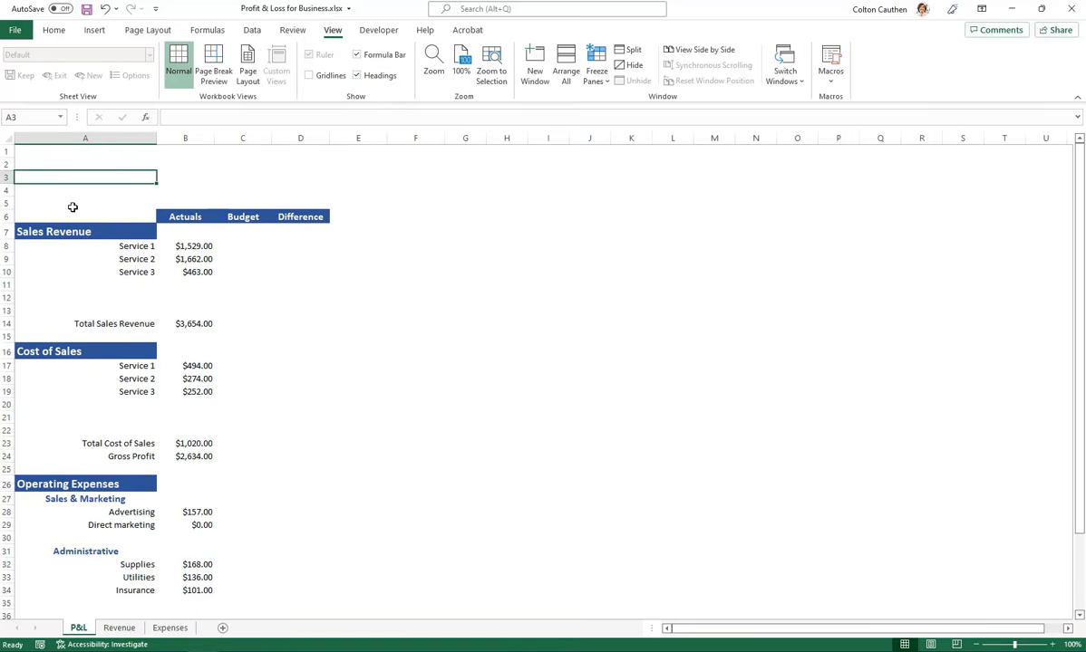
{"action": "key", "text": "alt+i"}
{"action": "key", "text": "c"}
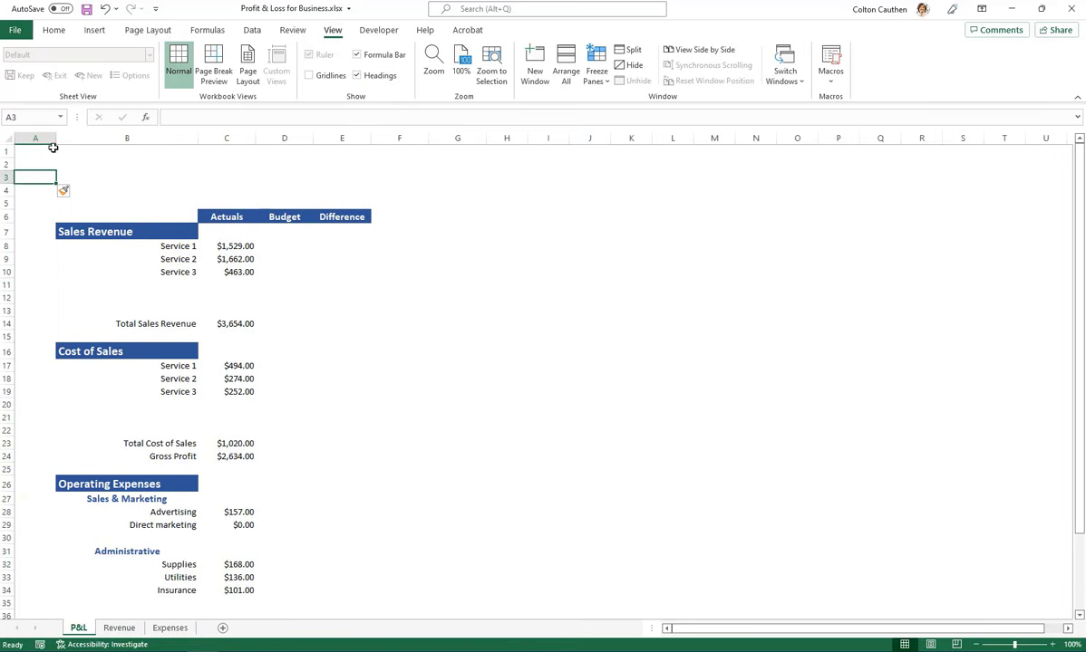
{"action": "left_click_drag", "start_coordinate": [56, 142], "coordinate": [29, 140]}
{"action": "left_click", "coordinate": [250, 273]}
{"action": "scroll", "coordinate": [505, 369], "scroll_direction": "down", "scroll_amount": 1}
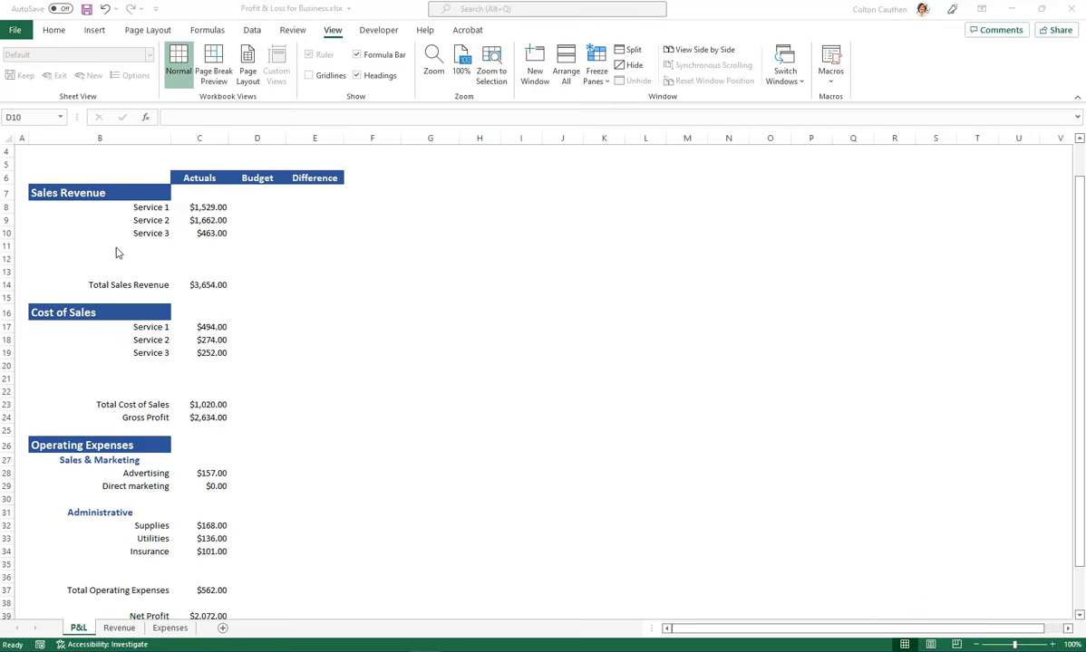
Select the range B6:F40, covering the whole profit and loss statement plus one extra column and row
{"action": "left_click", "coordinate": [53, 175]}
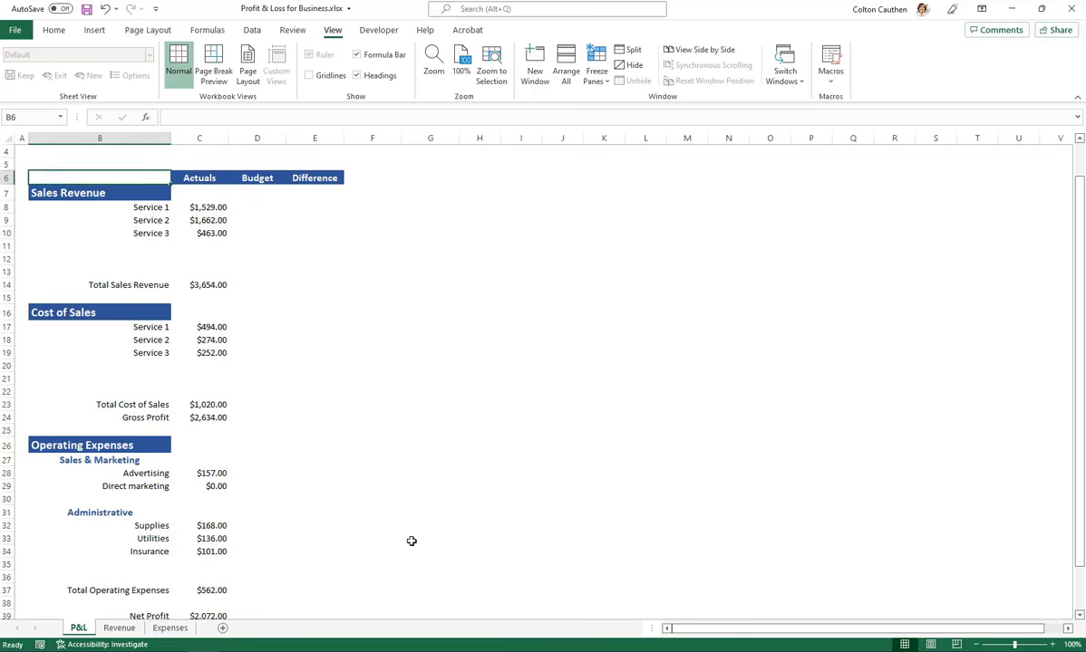
{"action": "scroll", "coordinate": [363, 562], "scroll_direction": "down", "scroll_amount": 2}
{"action": "left_click", "coordinate": [308, 535], "text": "shift"}
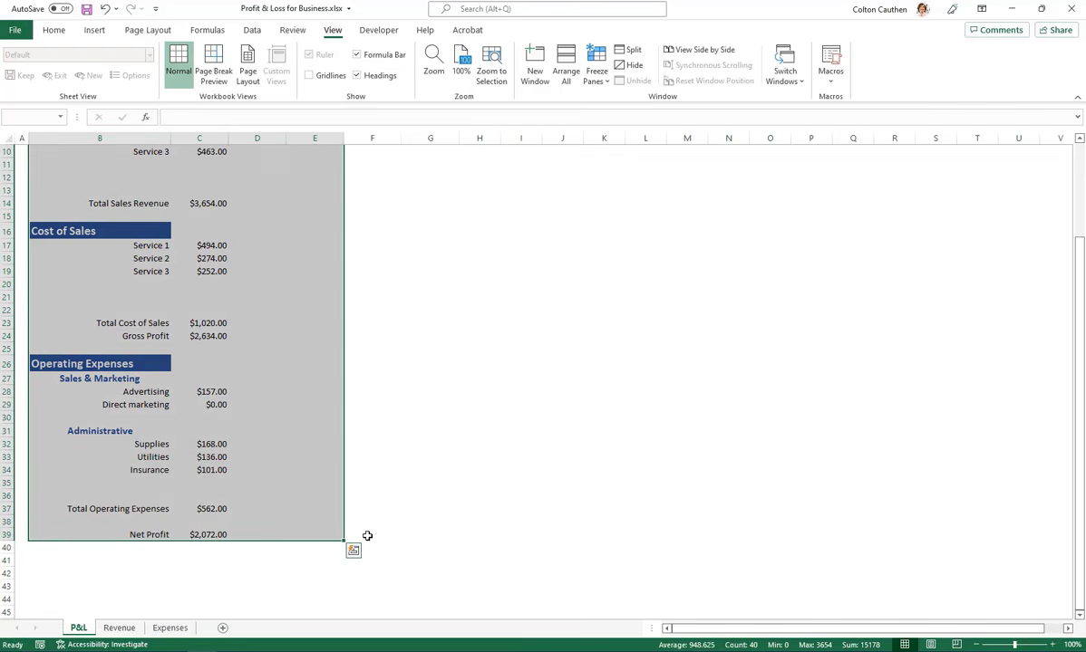
{"action": "left_click", "coordinate": [367, 538], "text": "shift"}
{"action": "left_click", "coordinate": [367, 543], "text": "shift"}
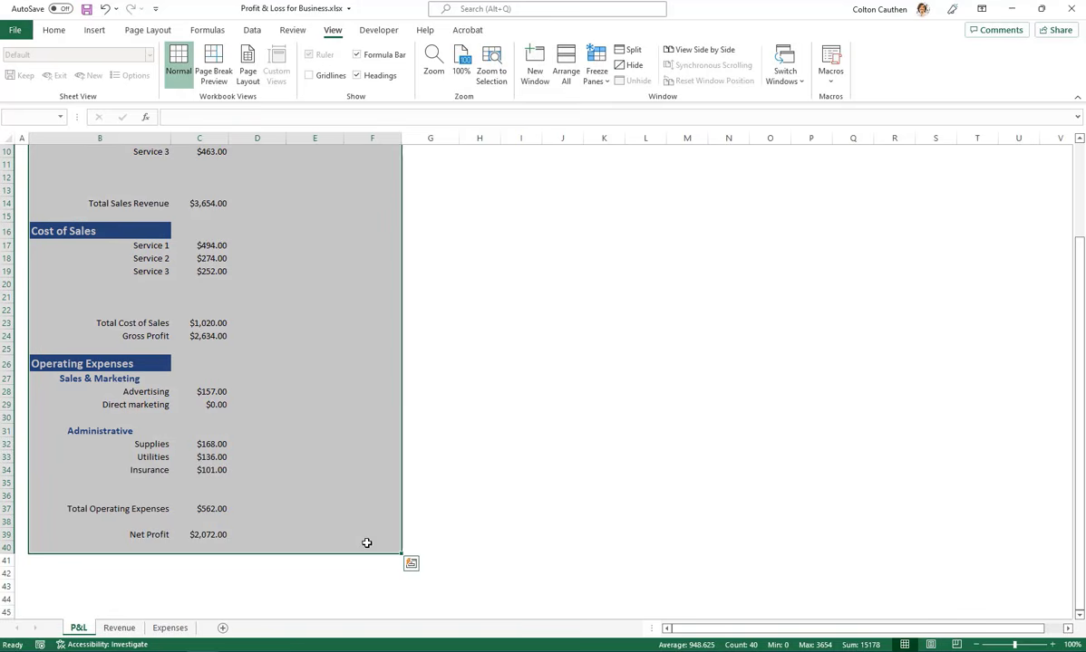
{"action": "left_click", "coordinate": [56, 33]}
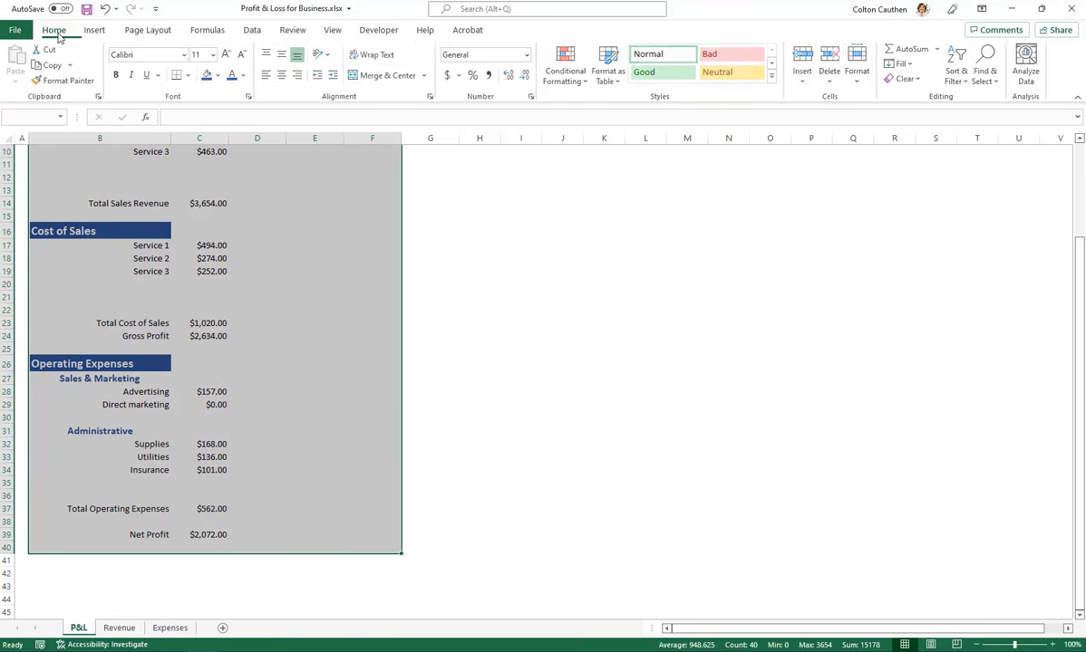
{"action": "left_click", "coordinate": [864, 84]}
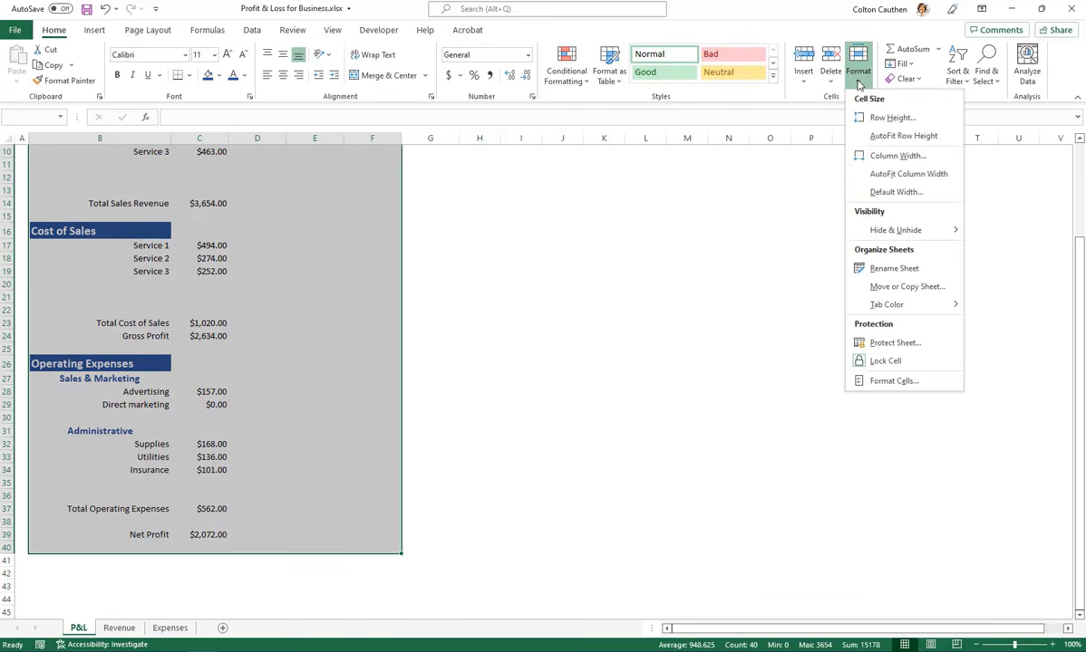
{"action": "left_click", "coordinate": [894, 382]}
{"action": "scroll", "coordinate": [580, 311], "scroll_direction": "up", "scroll_amount": 3}
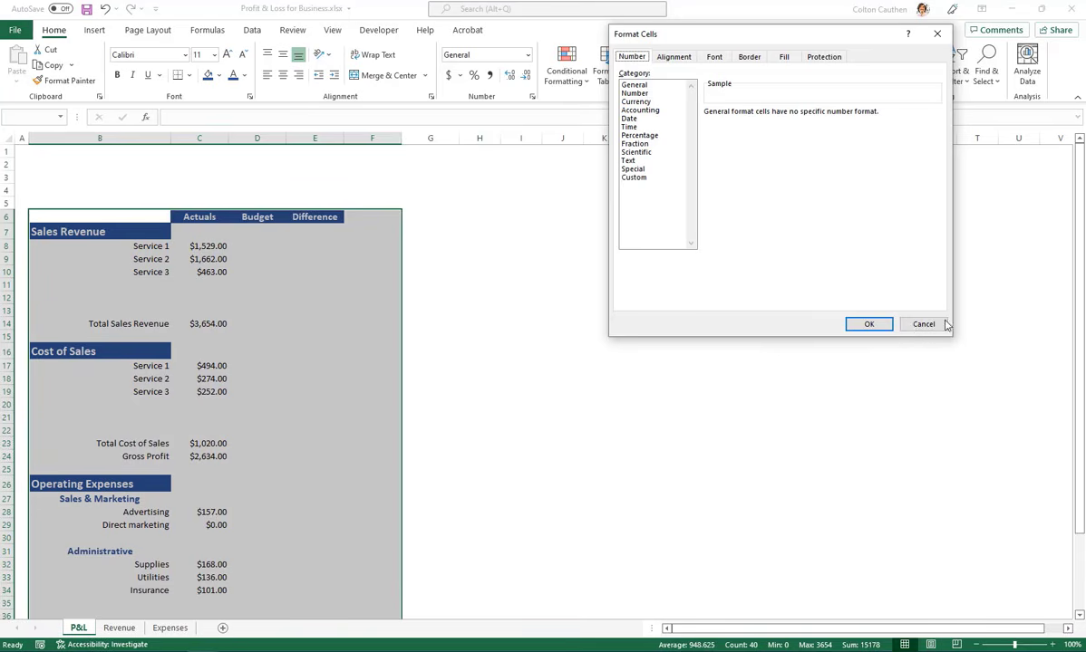
{"action": "left_click", "coordinate": [917, 324]}
Open the cell border settings for the selected statement range and set the border line color to white
{"action": "key", "text": "ctrl+1"}
{"action": "left_click_drag", "start_coordinate": [730, 41], "coordinate": [632, 118]}
{"action": "left_click", "coordinate": [651, 134]}
{"action": "left_click", "coordinate": [598, 268]}
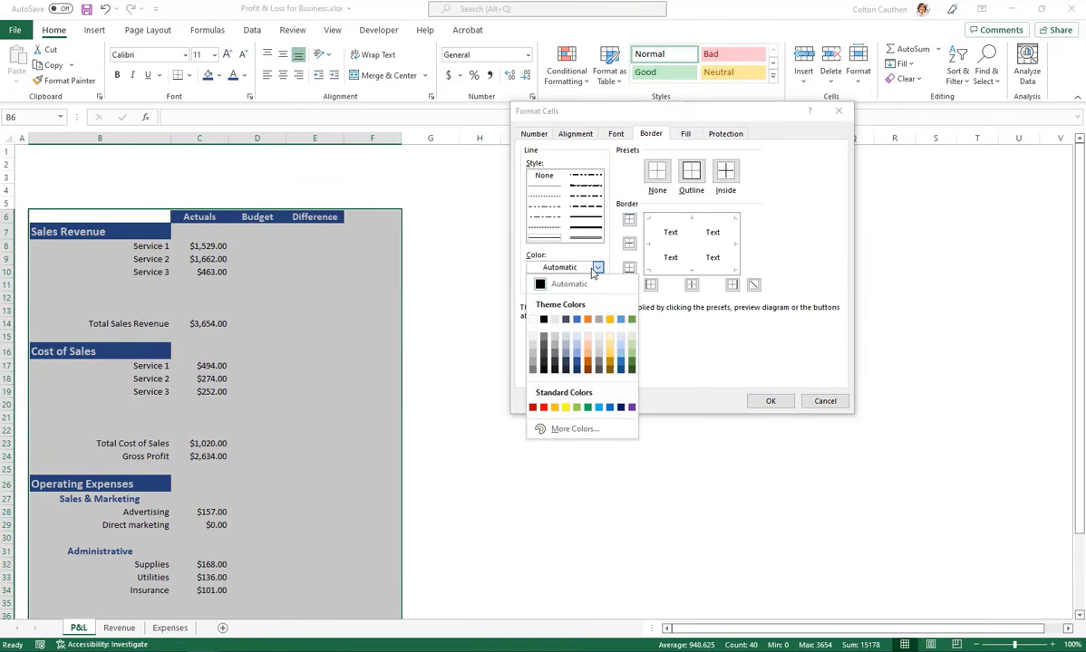
{"action": "left_click", "coordinate": [533, 319]}
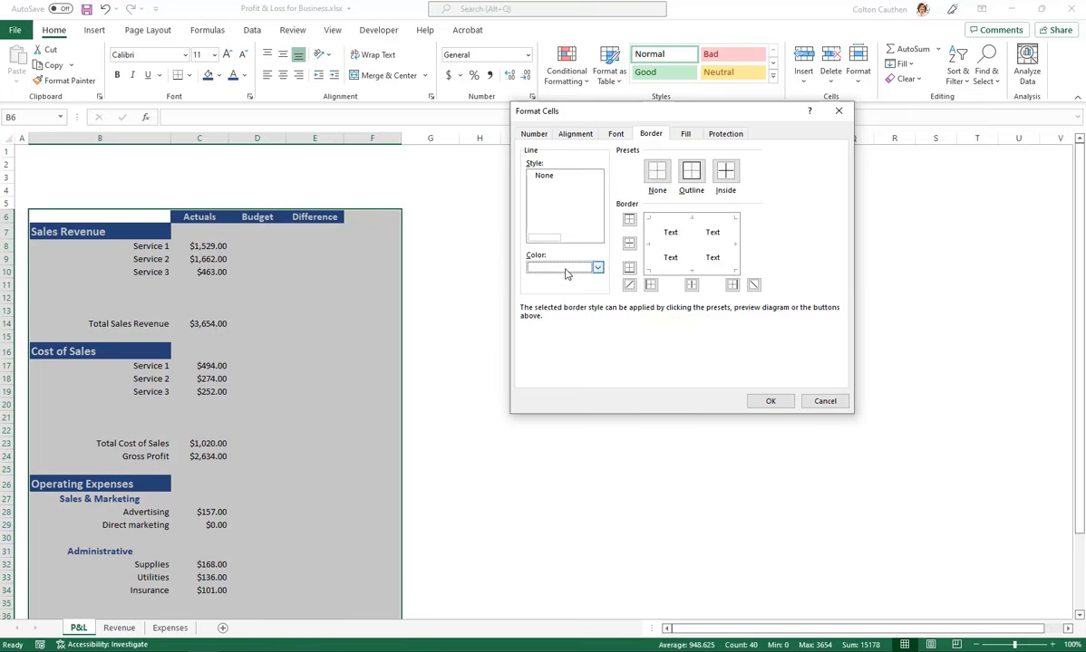
Apply white outline and inside borders to the selected profit and loss statement range
{"action": "left_click", "coordinate": [567, 271]}
{"action": "left_click", "coordinate": [537, 287]}
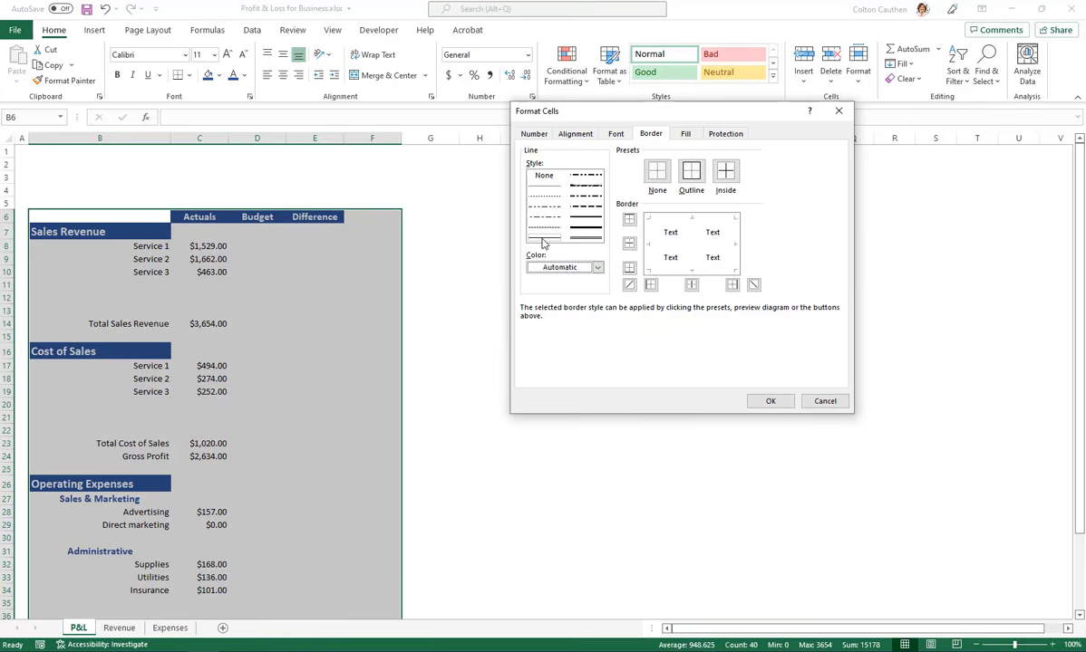
{"action": "left_click", "coordinate": [568, 269]}
{"action": "left_click", "coordinate": [534, 319]}
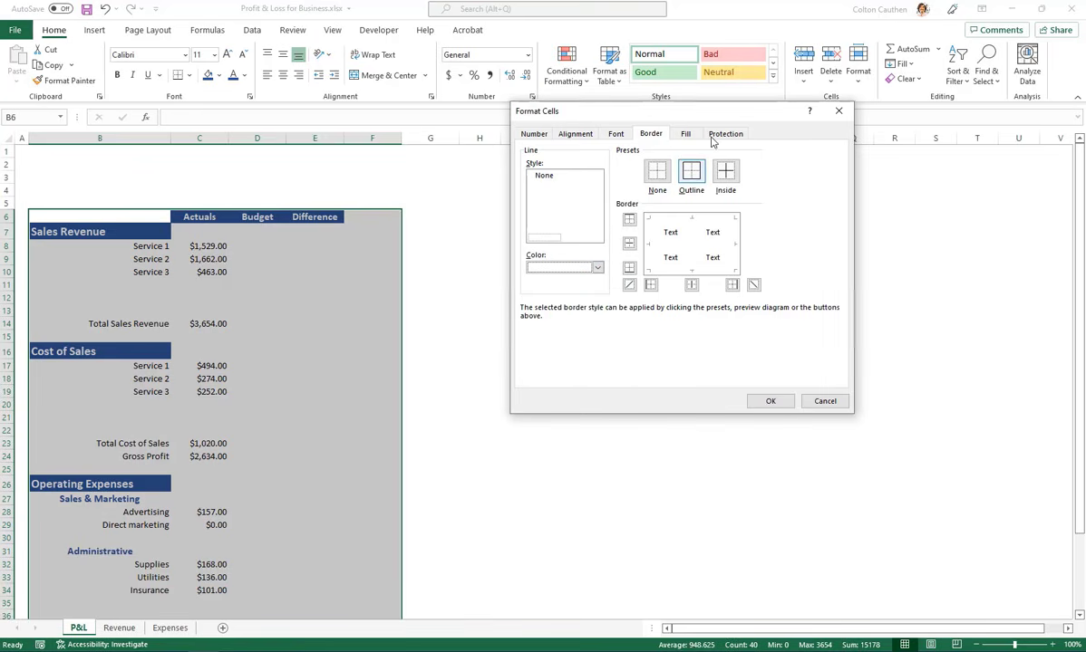
{"action": "left_click", "coordinate": [692, 181]}
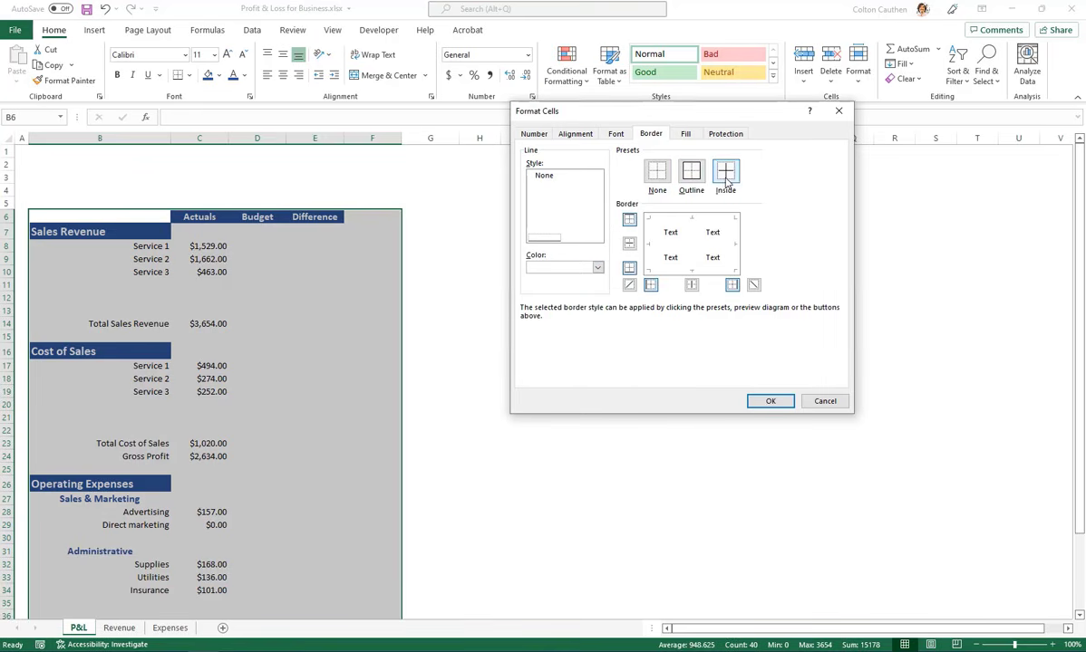
{"action": "left_click", "coordinate": [727, 181]}
{"action": "left_click", "coordinate": [768, 402]}
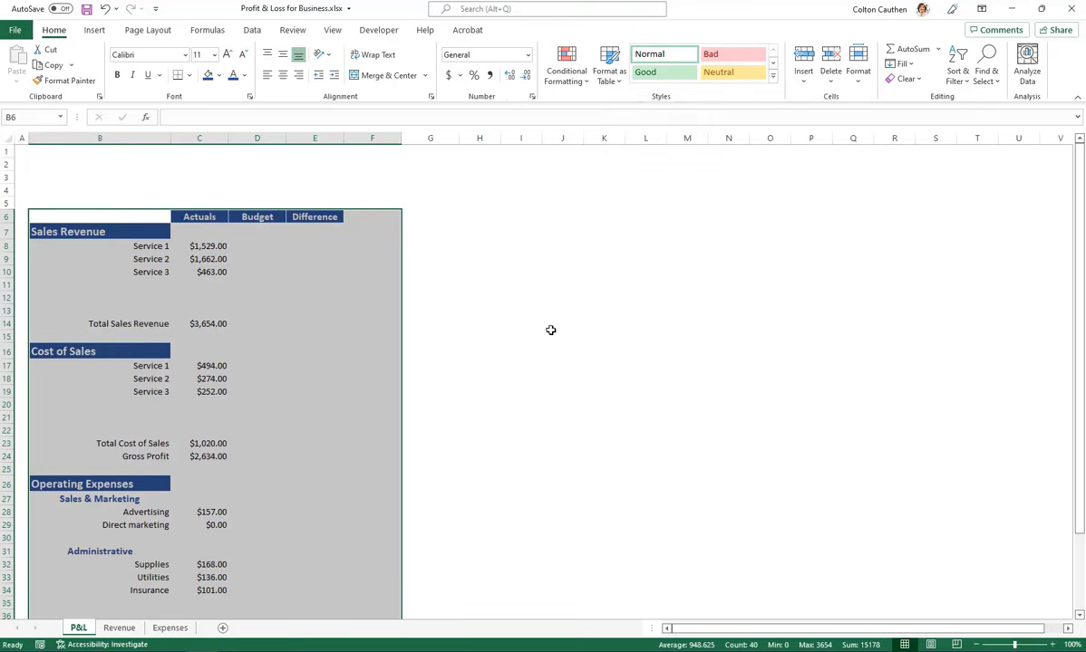
{"action": "left_click", "coordinate": [552, 325]}
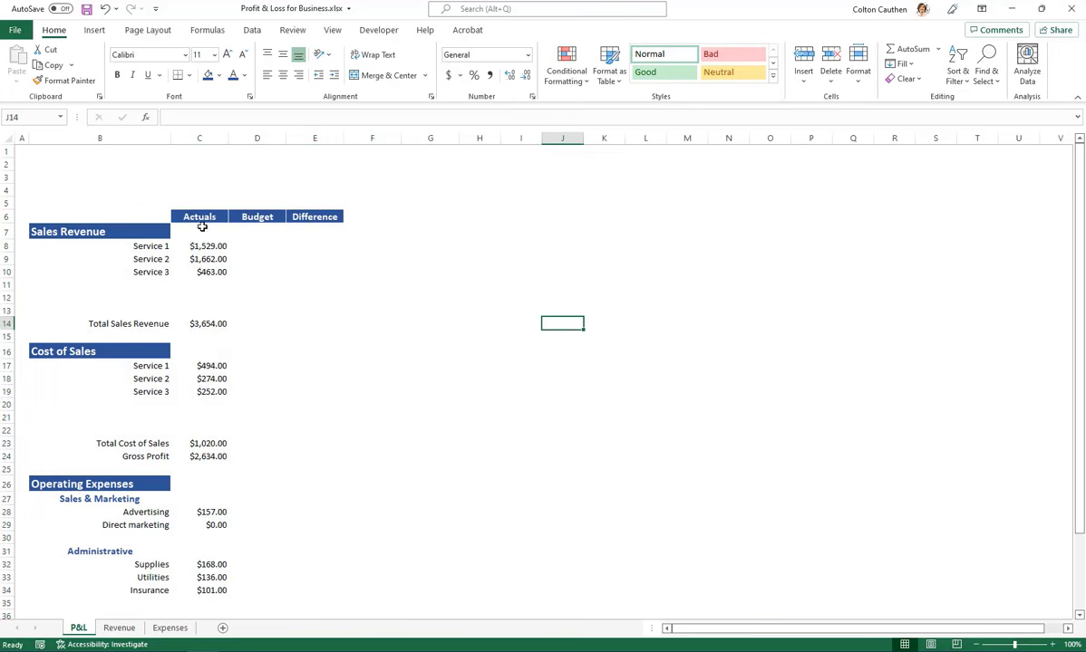
Fill the sales revenue cells C8:E13 with light gray
{"action": "scroll", "coordinate": [207, 194], "scroll_direction": "down", "scroll_amount": 1}
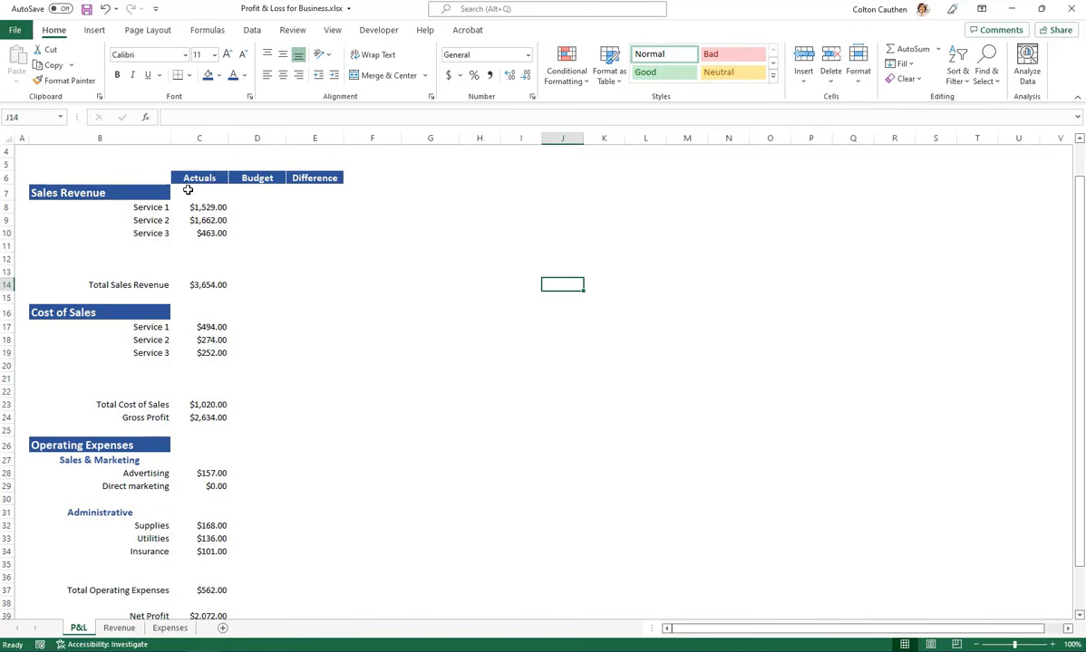
{"action": "left_click_drag", "start_coordinate": [188, 190], "coordinate": [302, 225]}
{"action": "left_click", "coordinate": [194, 208]}
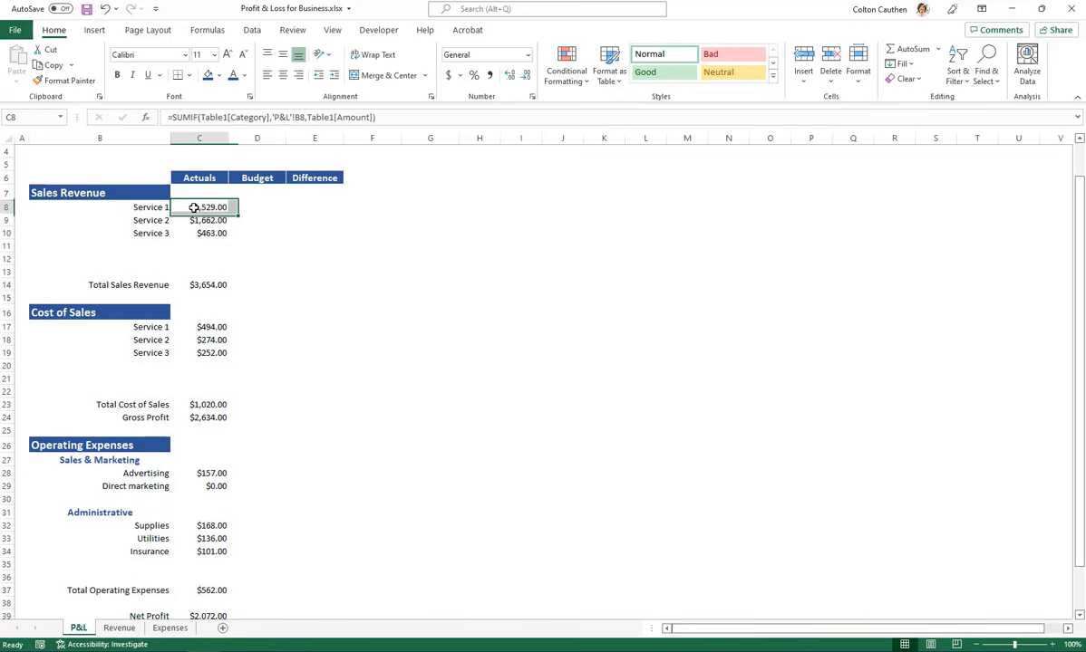
{"action": "left_click_drag", "start_coordinate": [197, 207], "coordinate": [312, 272]}
{"action": "left_click", "coordinate": [219, 75]}
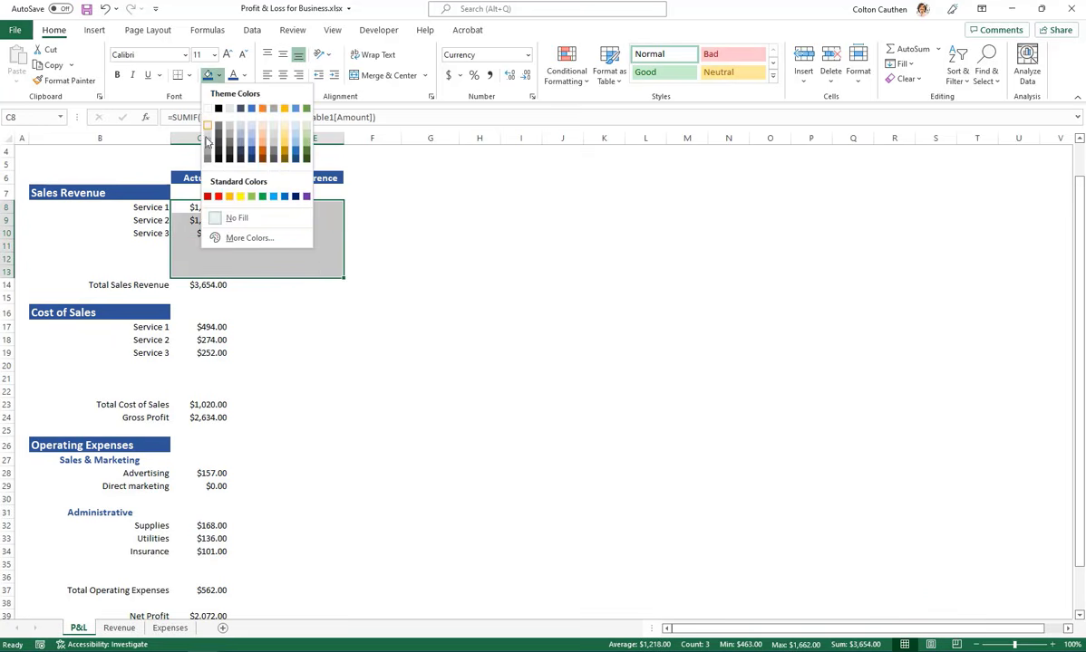
{"action": "left_click", "coordinate": [210, 131]}
{"action": "left_click", "coordinate": [230, 322]}
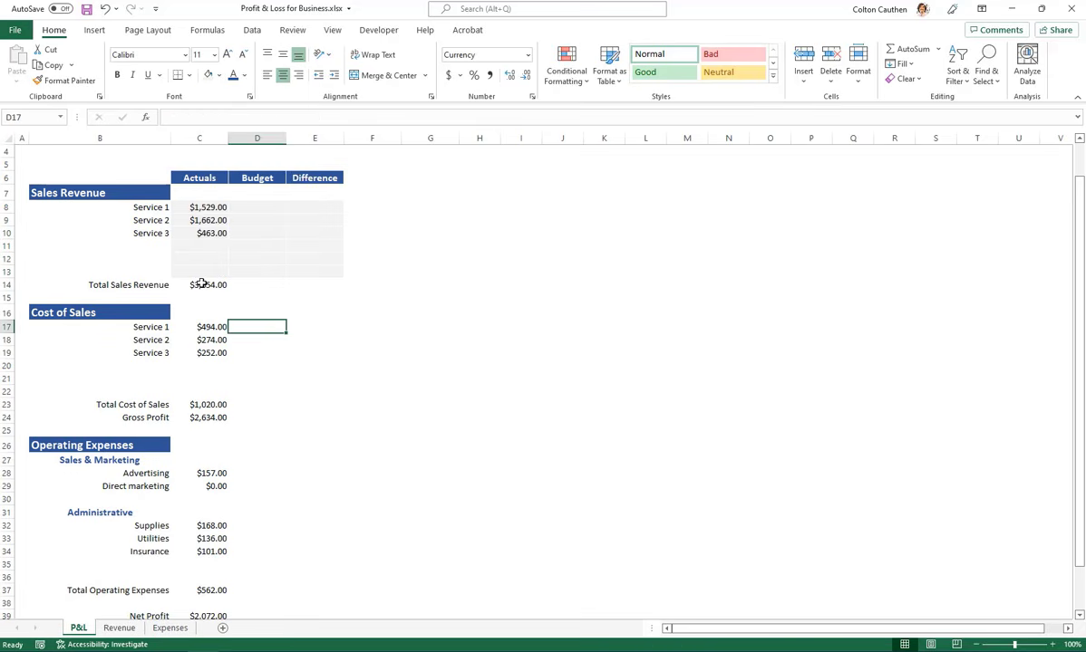
Apply the same light gray fill to C14:E14, C17:E24 and C28:E39
{"action": "left_click", "coordinate": [201, 283]}
{"action": "left_click_drag", "start_coordinate": [218, 284], "coordinate": [326, 284]}
{"action": "left_click_drag", "start_coordinate": [209, 328], "coordinate": [322, 396]}
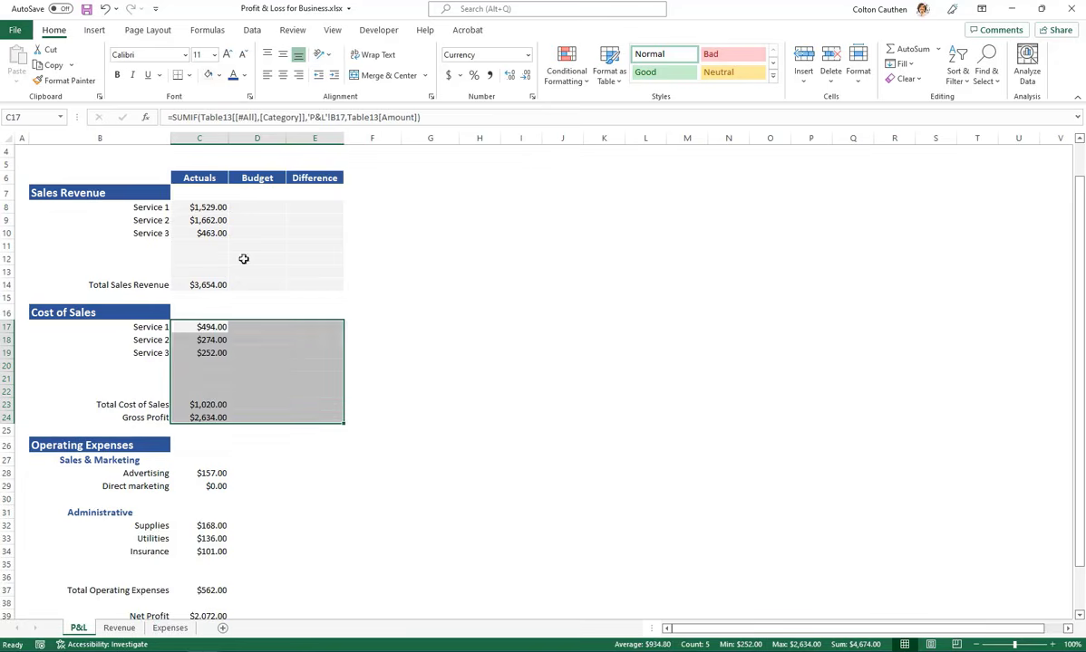
{"action": "scroll", "coordinate": [196, 320], "scroll_direction": "down", "scroll_amount": 3}
{"action": "left_click", "coordinate": [219, 348]}
{"action": "left_click_drag", "start_coordinate": [218, 348], "coordinate": [313, 495]}
{"action": "left_click_drag", "start_coordinate": [256, 298], "coordinate": [315, 284]}
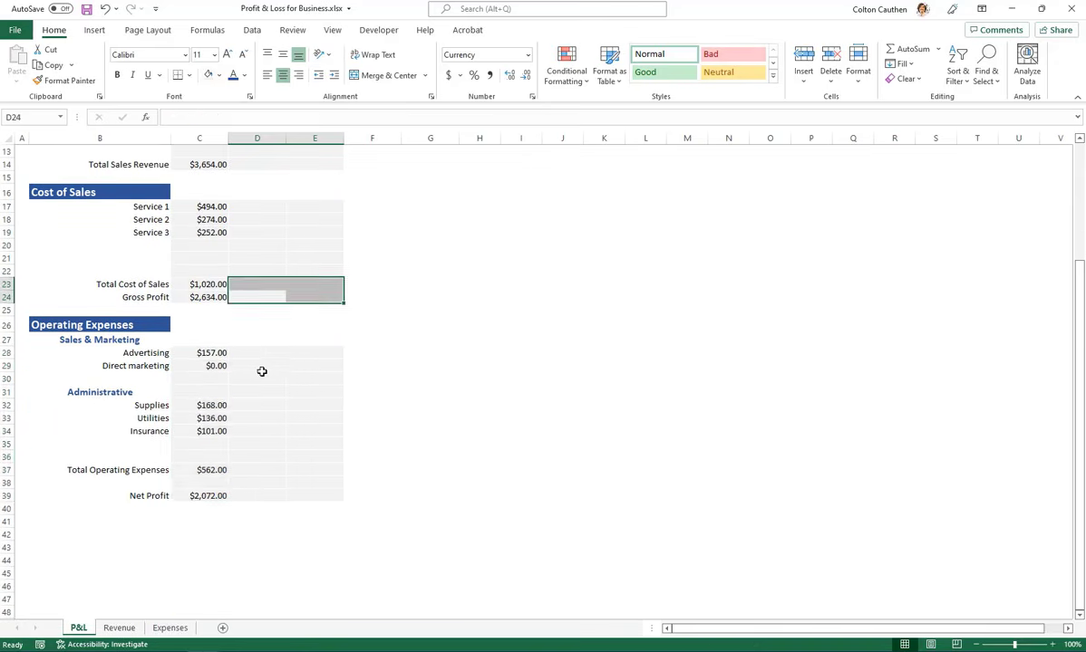
{"action": "scroll", "coordinate": [245, 334], "scroll_direction": "up", "scroll_amount": 3}
{"action": "scroll", "coordinate": [238, 340], "scroll_direction": "down", "scroll_amount": 1}
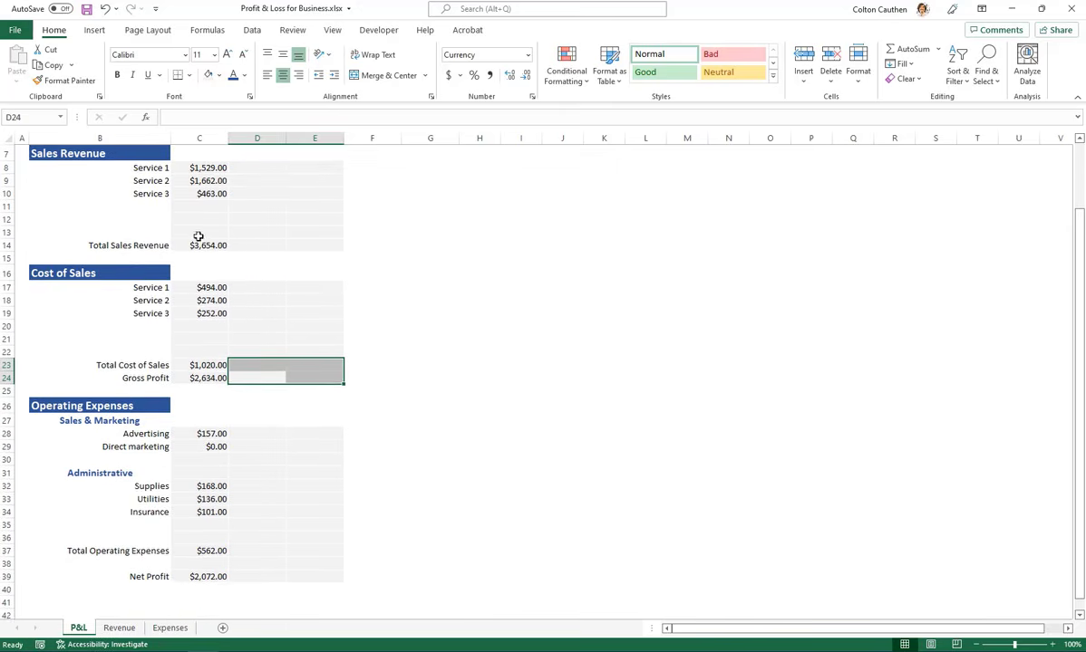
Make the Total Sales Revenue row B14:E14 bold and increase its font size to 12
{"action": "scroll", "coordinate": [196, 272], "scroll_direction": "up", "scroll_amount": 1}
{"action": "left_click", "coordinate": [124, 286]}
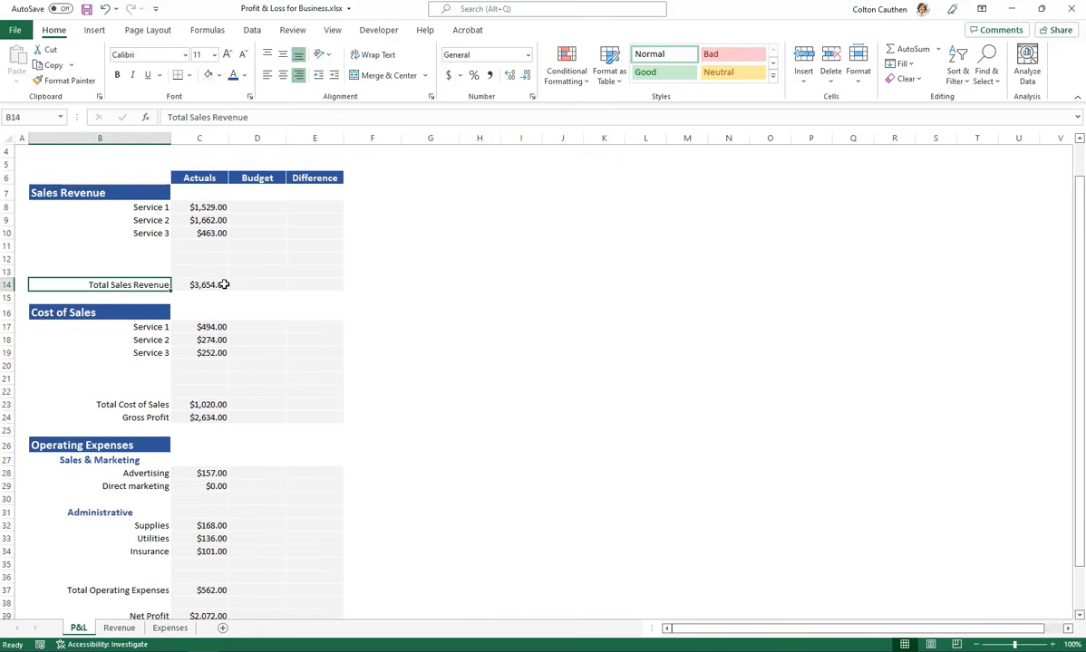
{"action": "left_click", "coordinate": [332, 284], "text": "shift"}
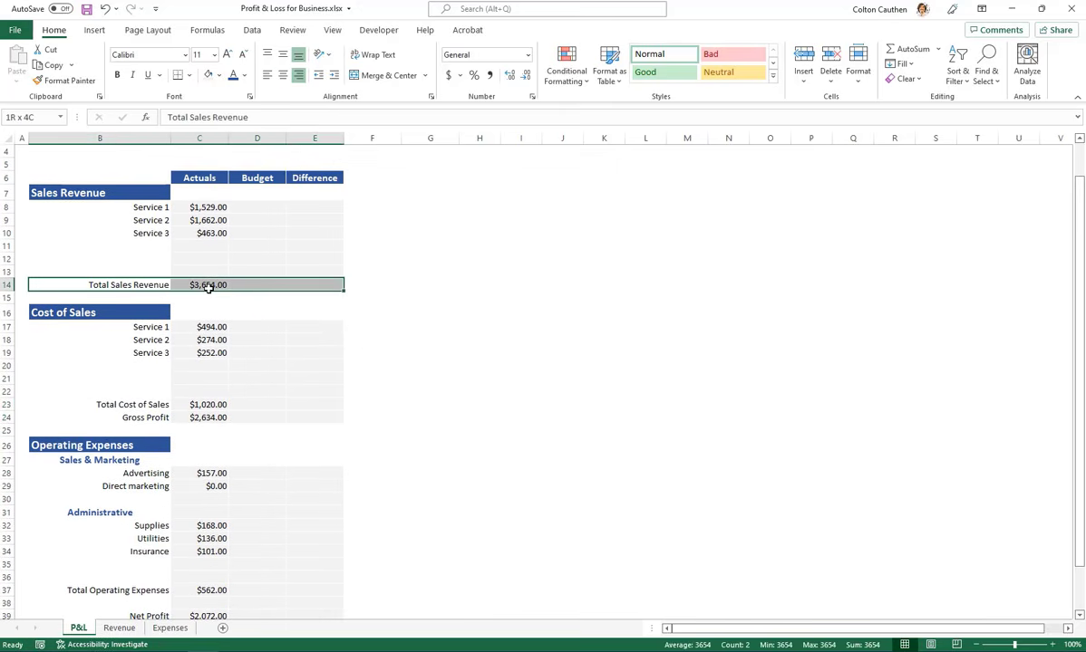
{"action": "left_click", "coordinate": [117, 75]}
{"action": "left_click", "coordinate": [226, 54]}
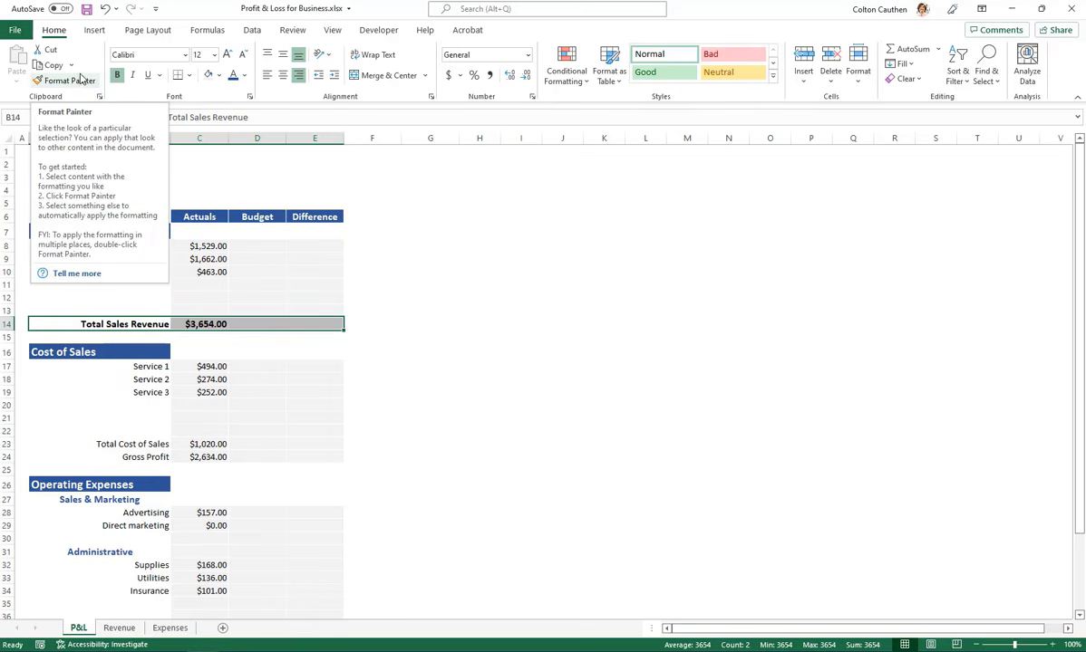
Copy the Total Sales Revenue row's formatting to the Total Cost of Sales, Gross Profit, Total Operating Expenses and Net Profit rows with Format Painter
{"action": "left_click", "coordinate": [77, 82]}
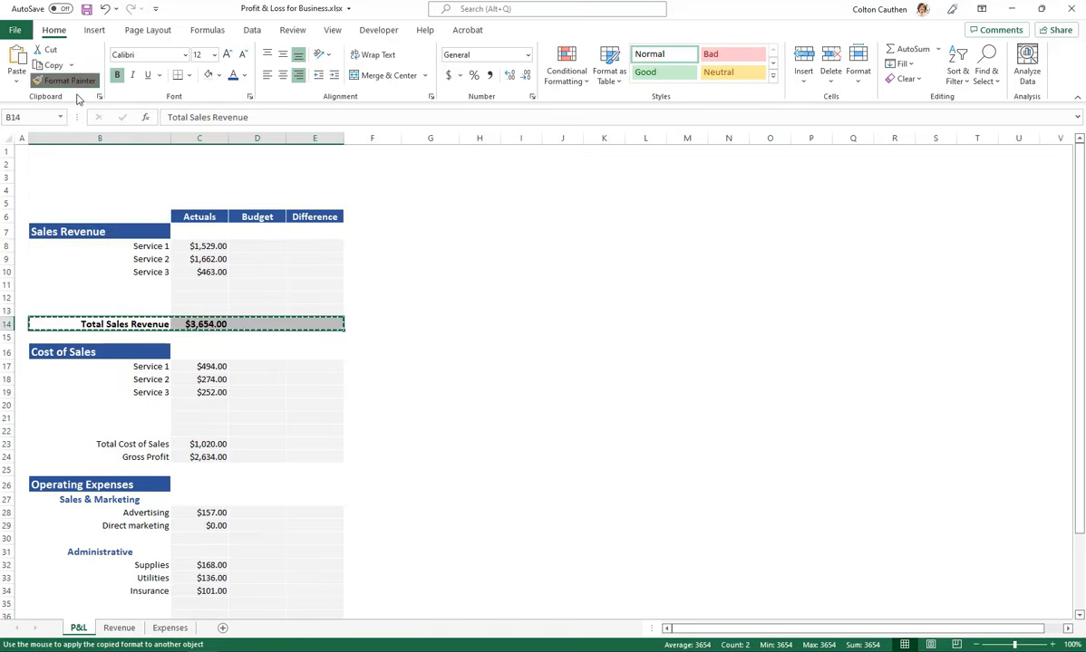
{"action": "scroll", "coordinate": [209, 297], "scroll_direction": "down", "scroll_amount": 1}
{"action": "scroll", "coordinate": [208, 296], "scroll_direction": "down", "scroll_amount": 3}
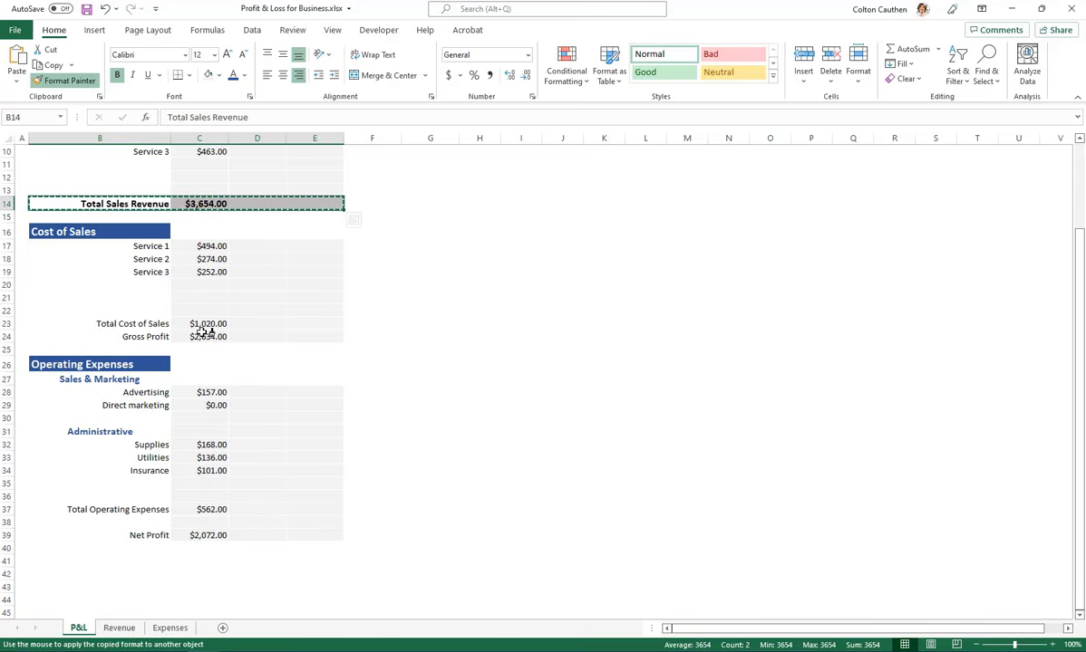
{"action": "left_click_drag", "start_coordinate": [97, 324], "coordinate": [319, 323]}
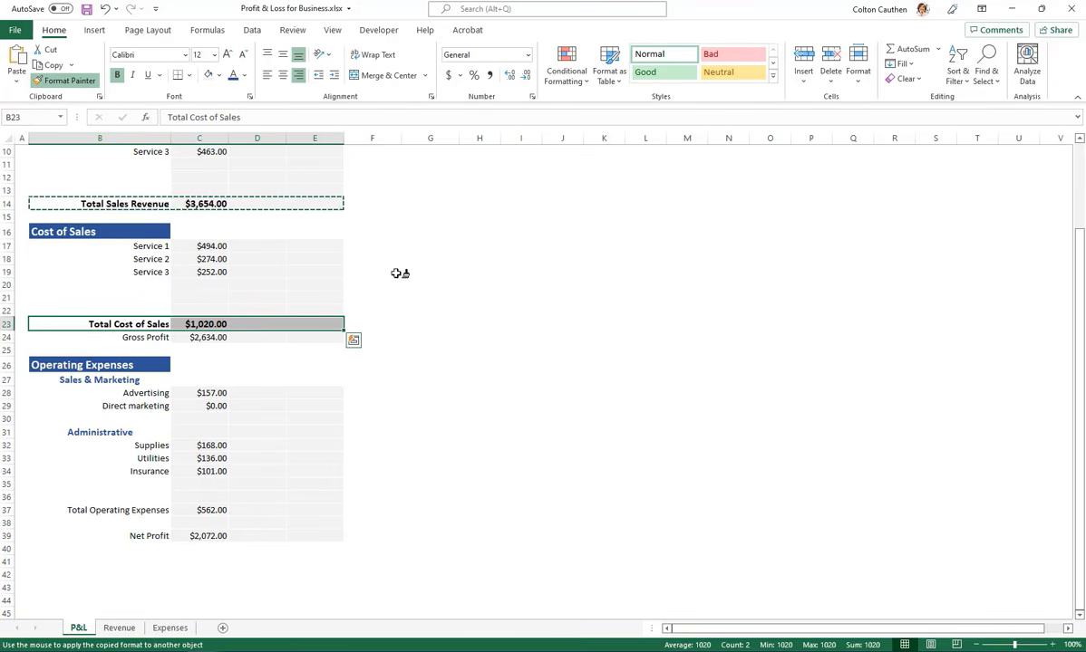
{"action": "left_click_drag", "start_coordinate": [163, 338], "coordinate": [319, 338]}
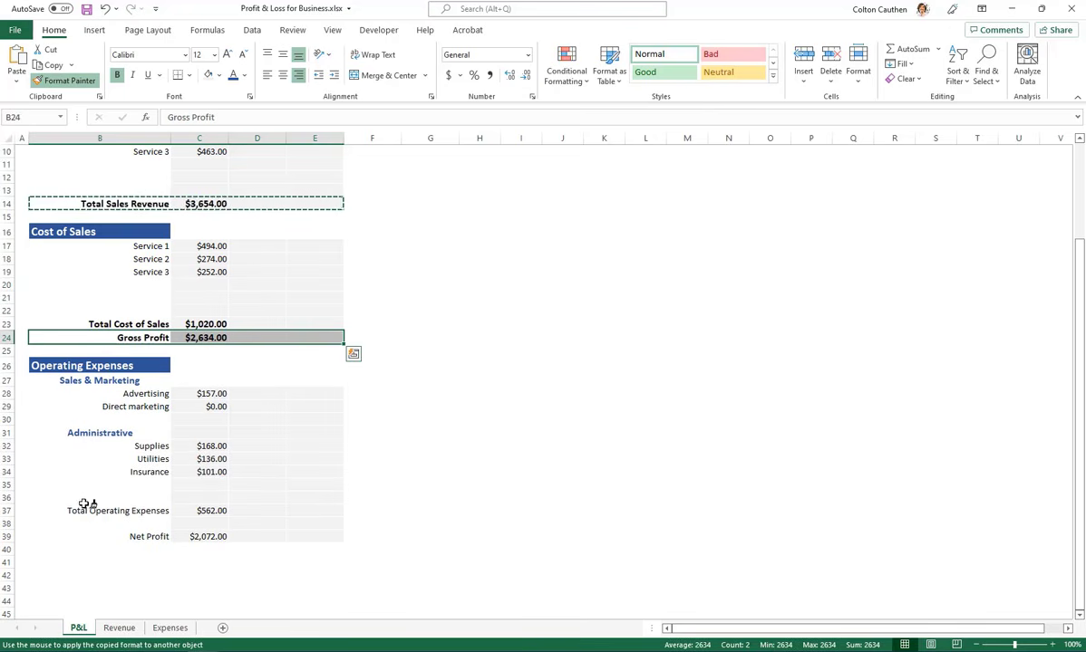
{"action": "left_click_drag", "start_coordinate": [86, 510], "coordinate": [321, 511]}
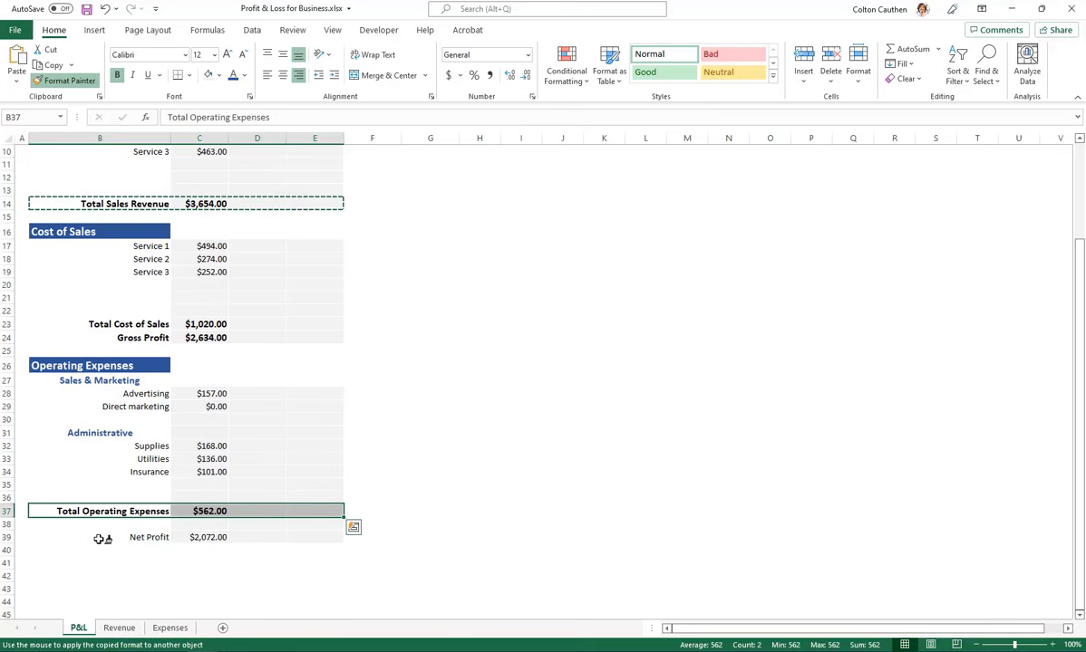
{"action": "left_click_drag", "start_coordinate": [103, 539], "coordinate": [313, 539]}
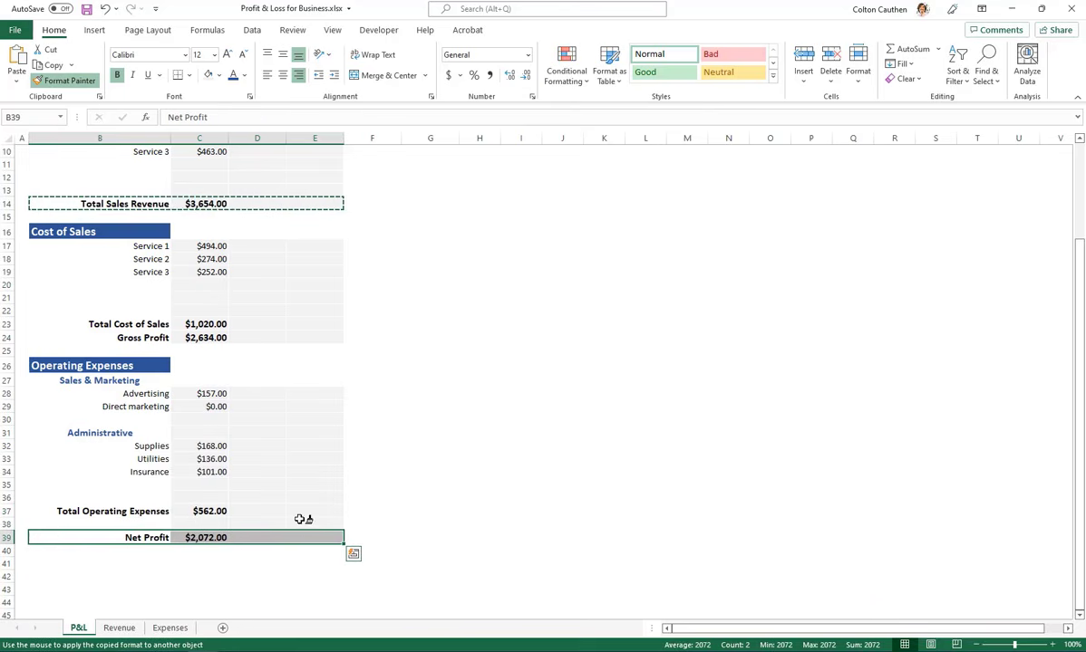
{"action": "left_click", "coordinate": [318, 405]}
{"action": "left_click", "coordinate": [328, 380]}
{"action": "scroll", "coordinate": [313, 460], "scroll_direction": "up", "scroll_amount": 3}
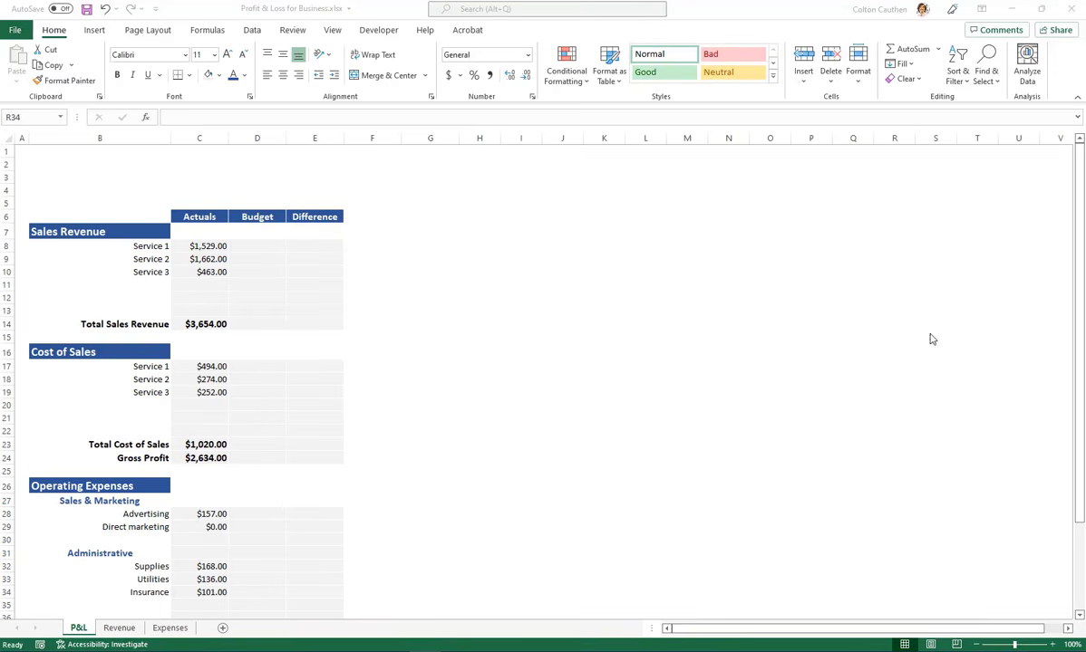
Fill the Total Sales Revenue formula from C14 across to E14 and check the Budget and Difference formulas
{"action": "left_click", "coordinate": [225, 328]}
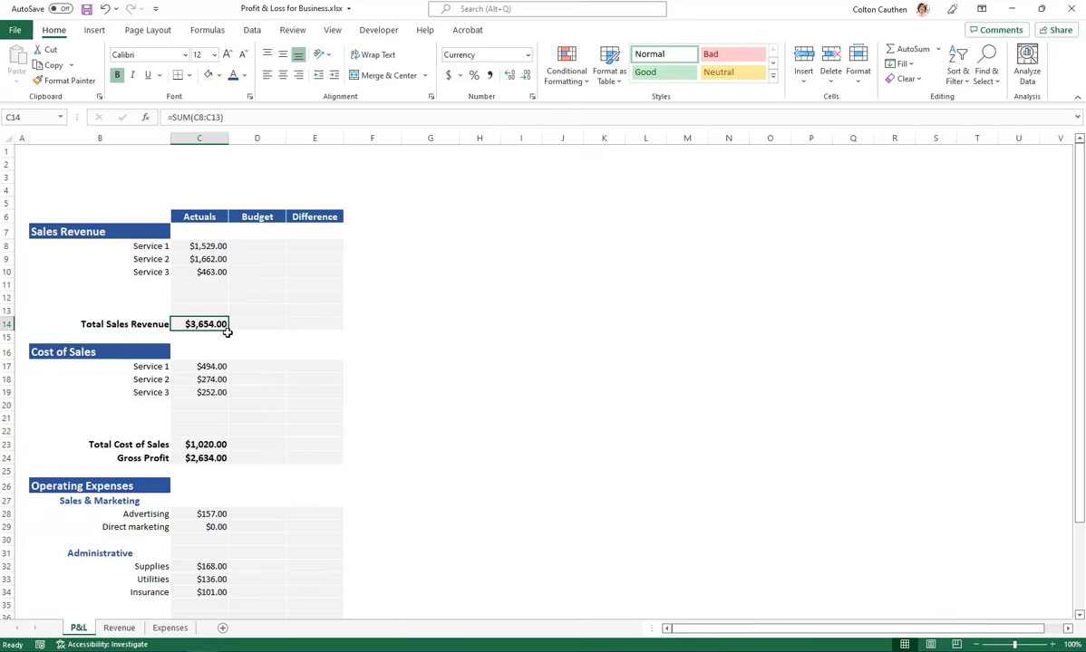
{"action": "left_click_drag", "start_coordinate": [228, 332], "coordinate": [322, 333]}
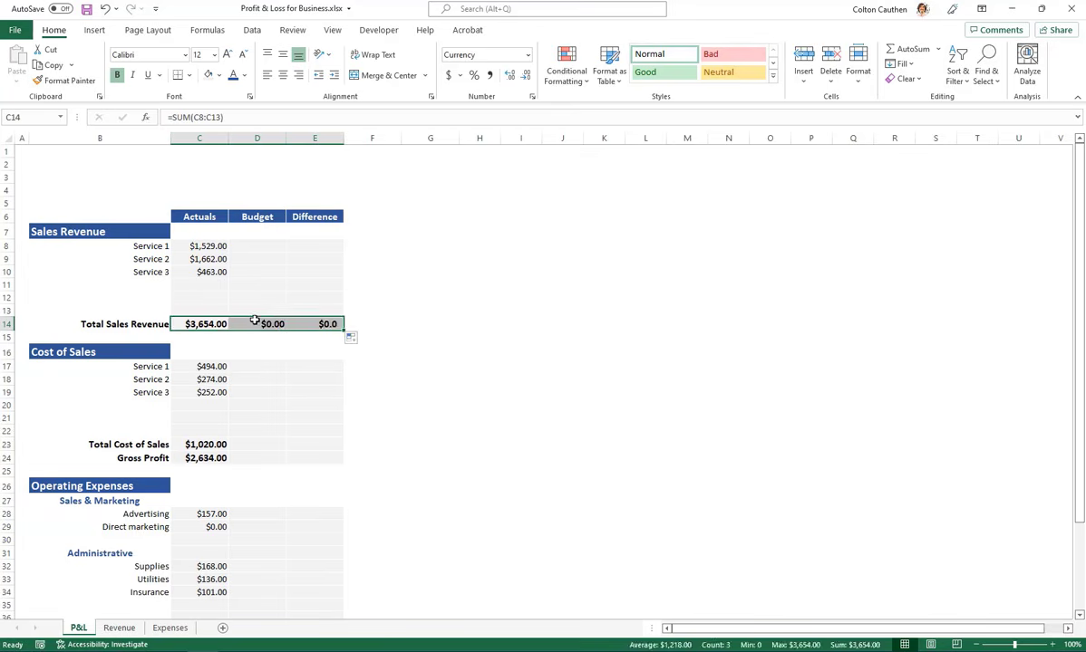
{"action": "left_click", "coordinate": [264, 323]}
{"action": "double_click", "coordinate": [265, 323]}
{"action": "left_click", "coordinate": [313, 324]}
{"action": "double_click", "coordinate": [312, 324]}
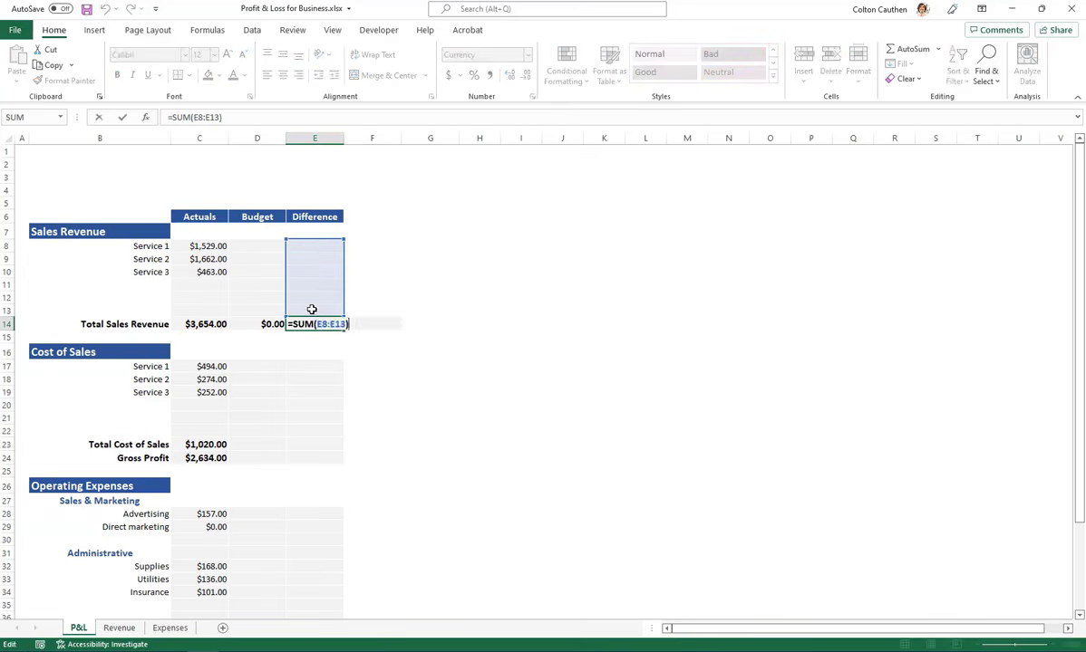
{"action": "key", "text": "Escape"}
Copy the Total Cost of Sales and Gross Profit formulas in C23:C24 to D23:E24
{"action": "left_click_drag", "start_coordinate": [207, 445], "coordinate": [222, 461]}
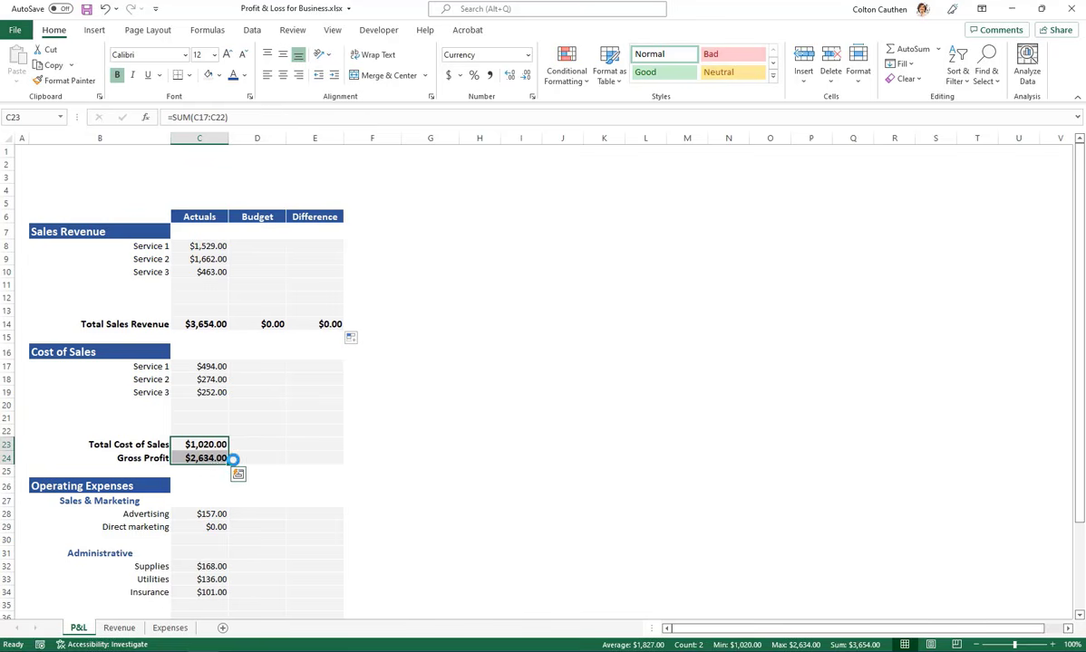
{"action": "key", "text": "ctrl+c"}
{"action": "left_click_drag", "start_coordinate": [259, 448], "coordinate": [308, 455]}
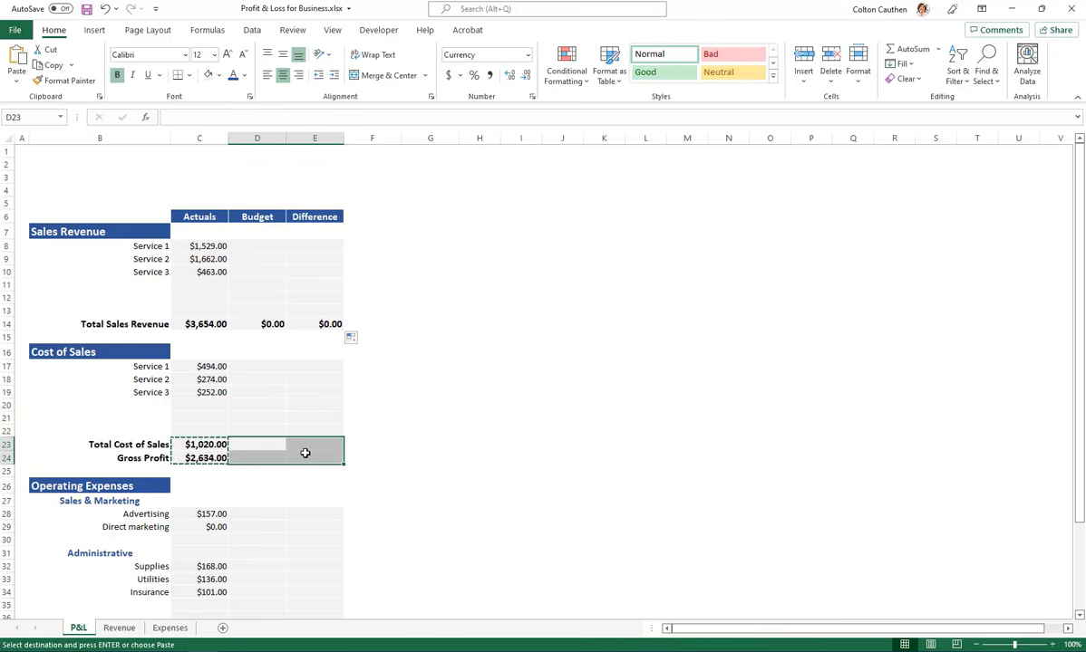
{"action": "key", "text": "ctrl+v"}
Fill the Total Operating Expenses and Net Profit formulas from C37:C39 across to column E and check the operating expense totals
{"action": "scroll", "coordinate": [227, 453], "scroll_direction": "down", "scroll_amount": 4}
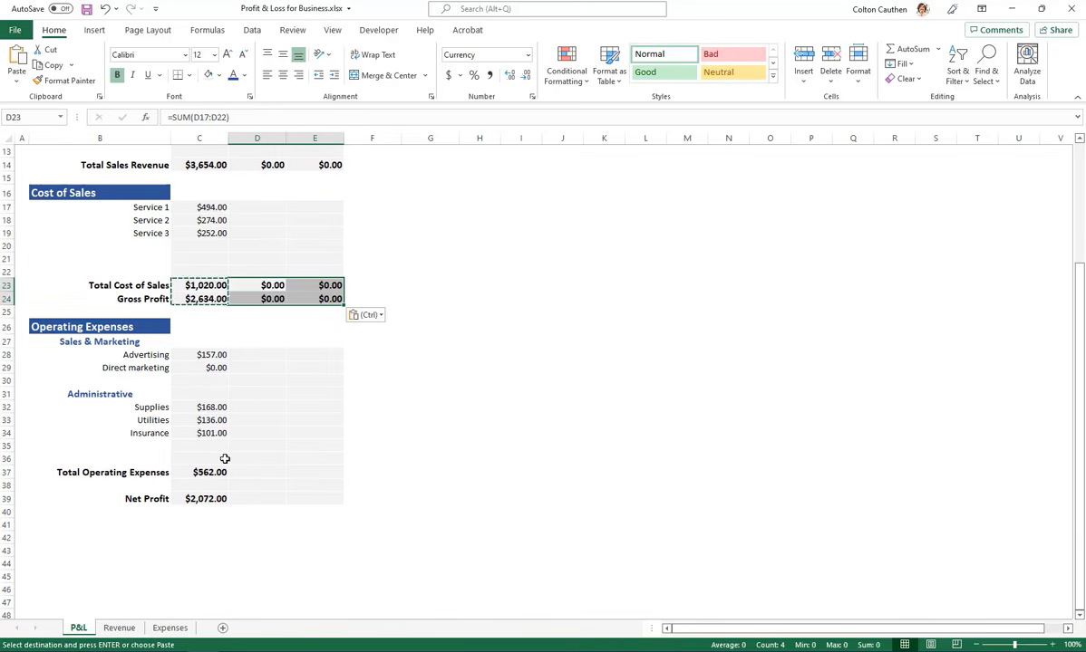
{"action": "left_click_drag", "start_coordinate": [217, 472], "coordinate": [222, 498]}
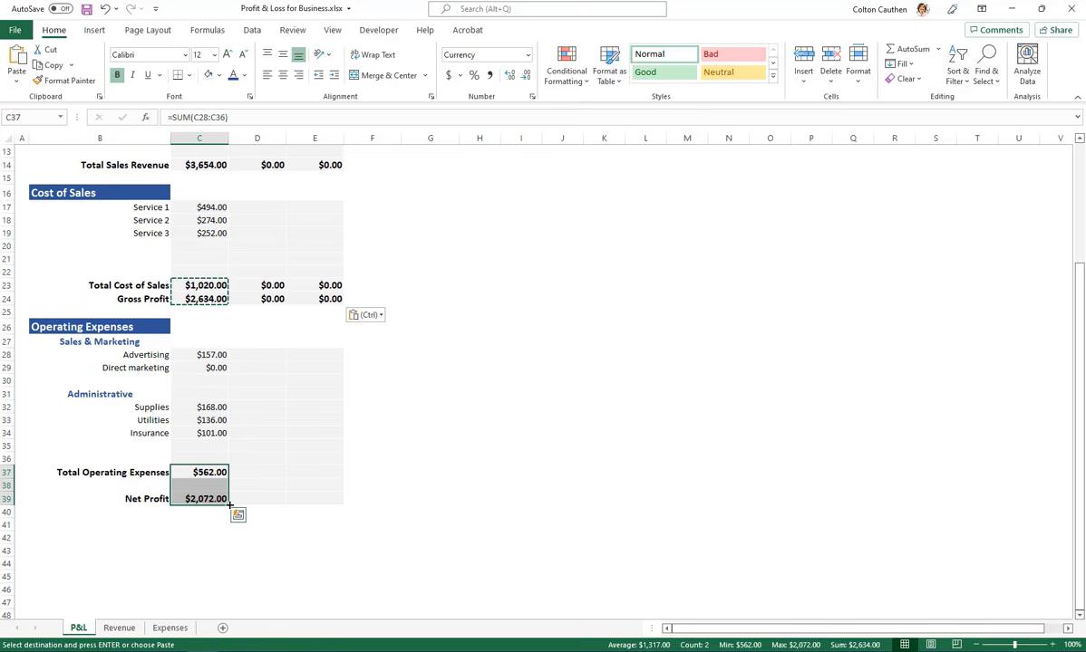
{"action": "left_click_drag", "start_coordinate": [229, 505], "coordinate": [324, 500]}
{"action": "left_click", "coordinate": [281, 484]}
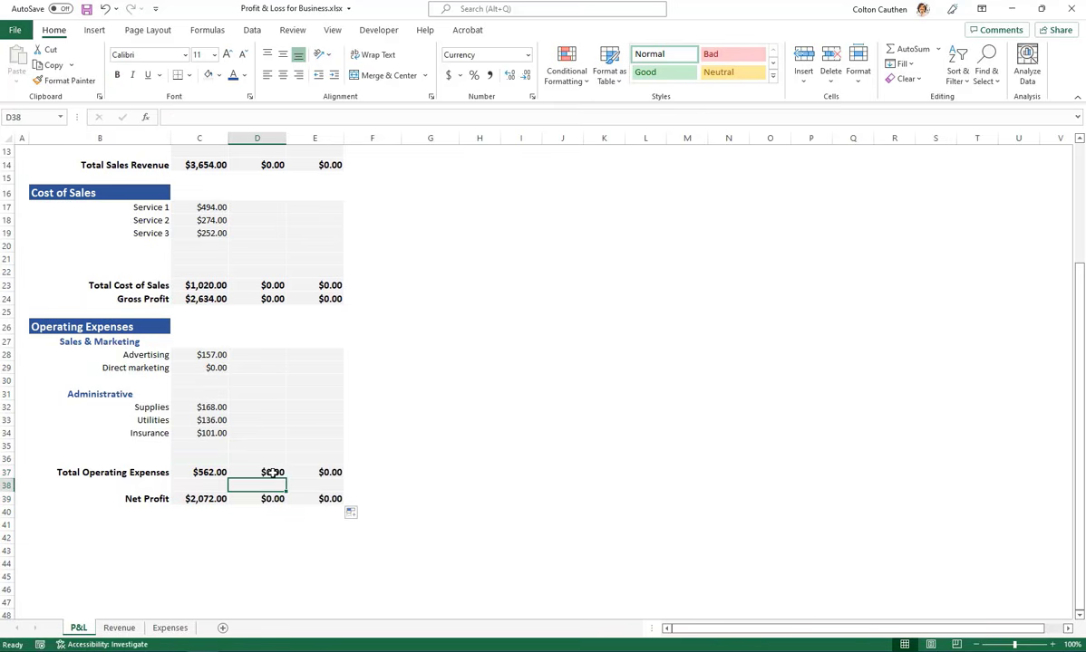
{"action": "double_click", "coordinate": [273, 473]}
{"action": "key", "text": "Escape"}
{"action": "double_click", "coordinate": [330, 476]}
{"action": "key", "text": "Escape"}
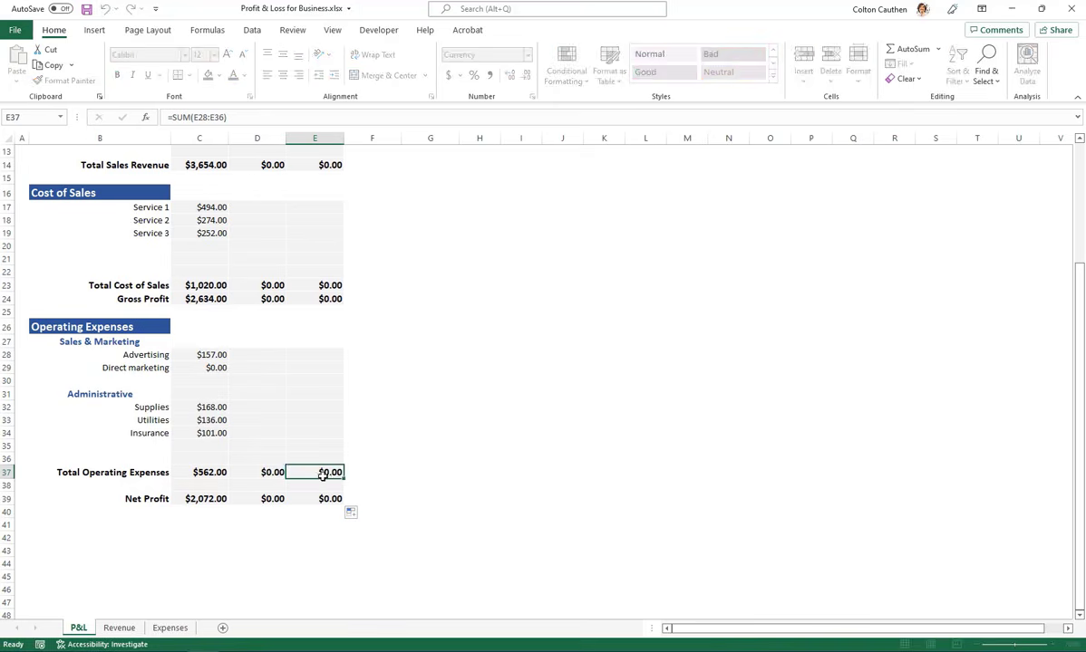
Enter the formula =D8-C8 in E8 for the Service 1 difference and copy the cell
{"action": "scroll", "coordinate": [301, 448], "scroll_direction": "up", "scroll_amount": 4}
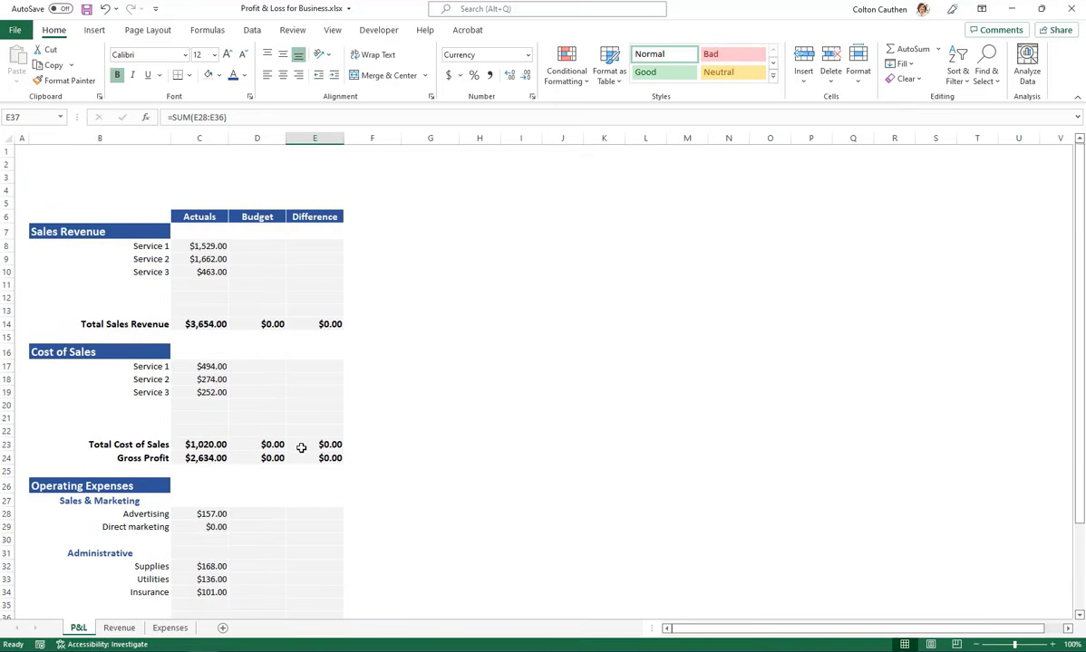
{"action": "left_click", "coordinate": [322, 245]}
{"action": "type", "text": "="}
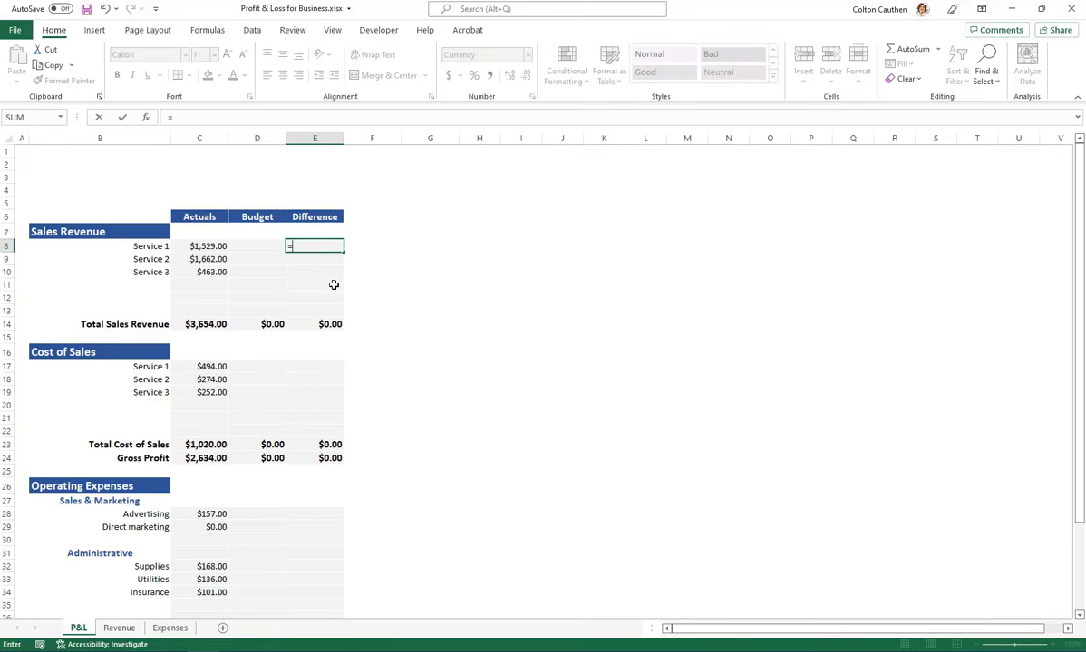
{"action": "key", "text": "Left"}
{"action": "type", "text": "-"}
{"action": "key", "text": "Left"}
{"action": "key", "text": "Left"}
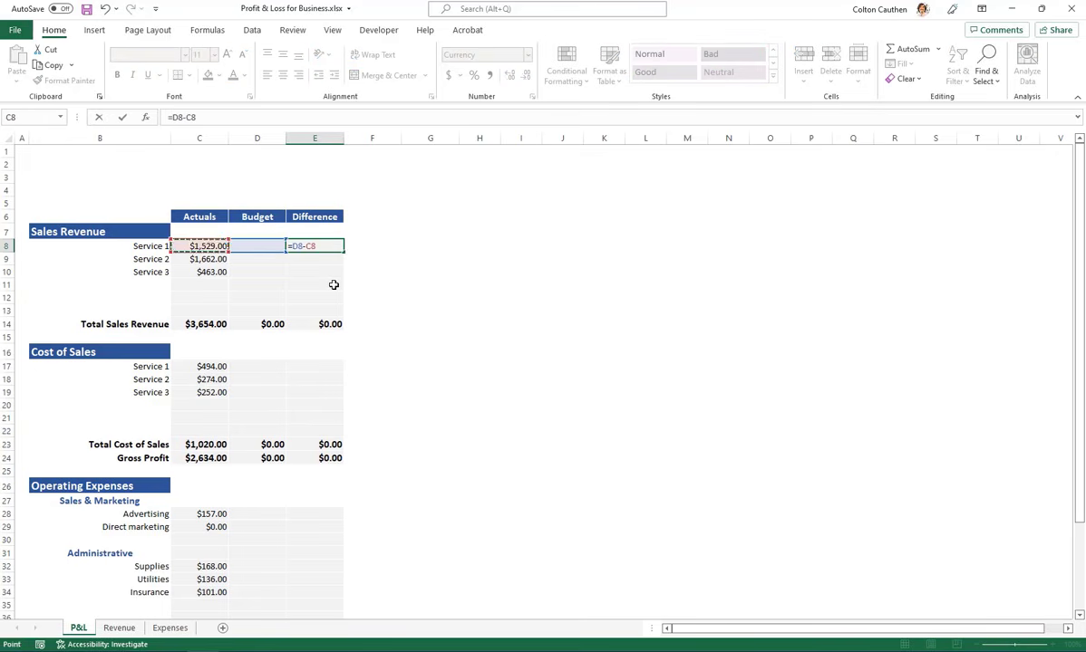
{"action": "key", "text": "ctrl+Return"}
{"action": "key", "text": "ctrl+c"}
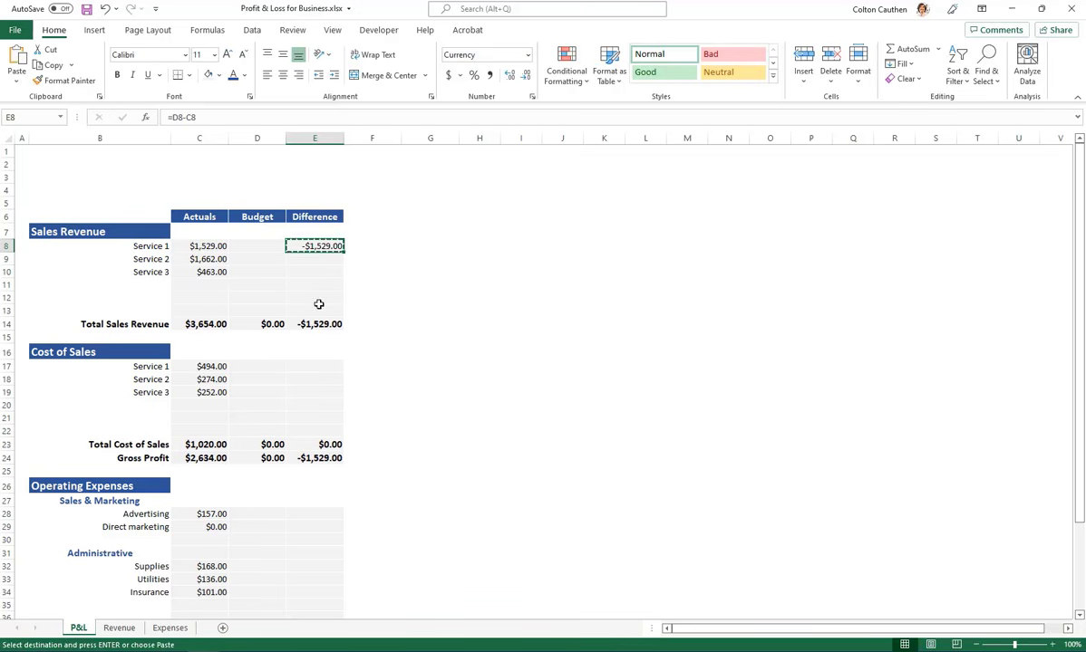
Paste the copied Service 1 difference formula down through E8:E13 in the Sales Revenue section
{"action": "left_click_drag", "start_coordinate": [314, 246], "coordinate": [344, 310]}
{"action": "key", "text": "ctrl+v"}
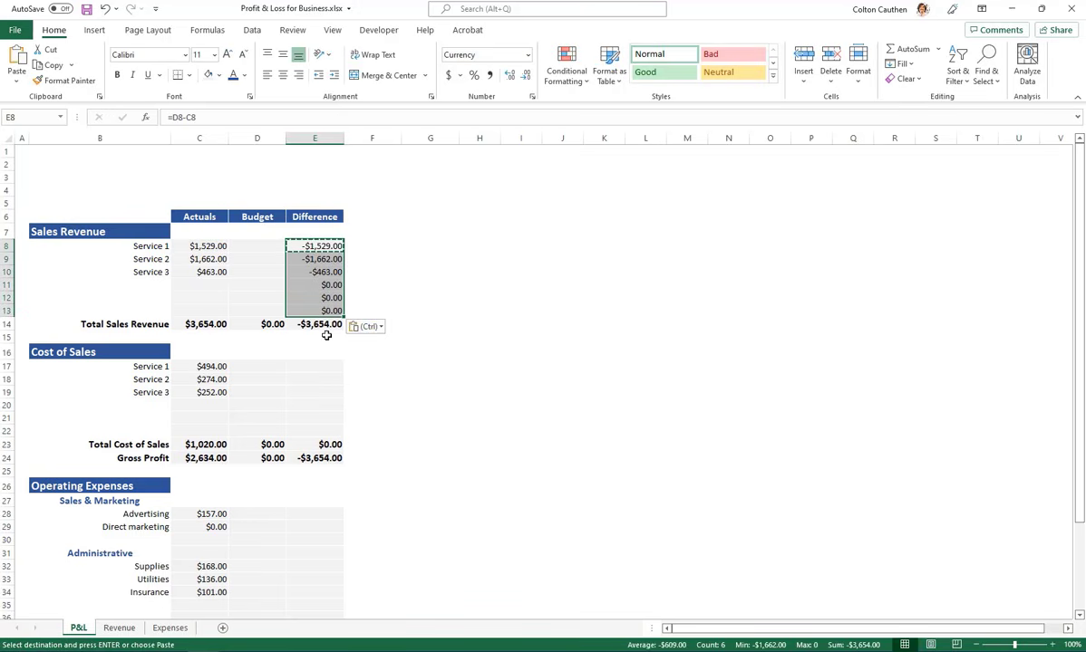
{"action": "key", "text": "ctrl"}
{"action": "key", "text": "Escape"}
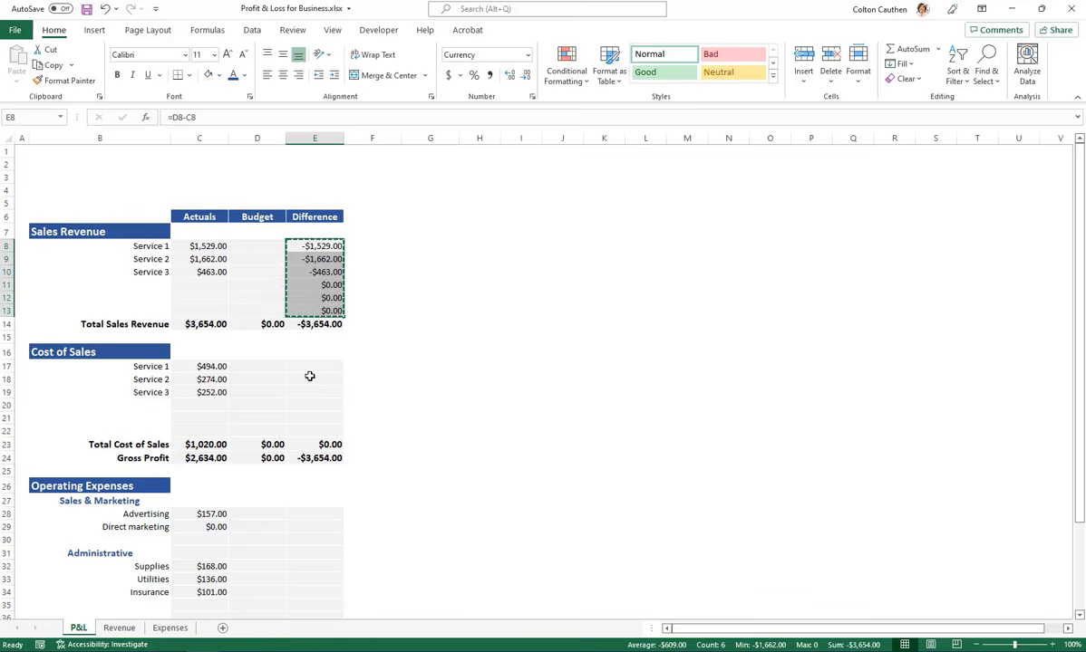
Copy the difference formula from E9 into the Cost of Sales cells E17:E22
{"action": "left_click", "coordinate": [310, 368]}
{"action": "left_click", "coordinate": [317, 261]}
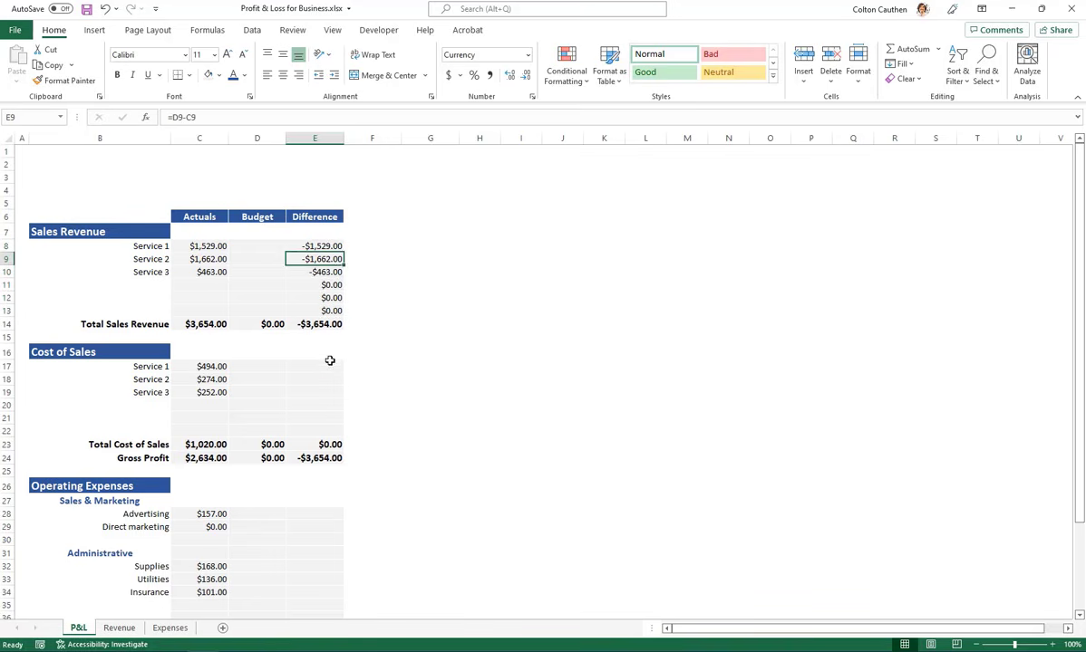
{"action": "key", "text": "ctrl+c"}
{"action": "left_click_drag", "start_coordinate": [314, 367], "coordinate": [342, 422]}
{"action": "key", "text": "ctrl+v"}
Paste the copied difference formula into the Operating Expenses cells E28:E36, covering both Sales & Marketing and Administrative
{"action": "scroll", "coordinate": [349, 390], "scroll_direction": "down", "scroll_amount": 4}
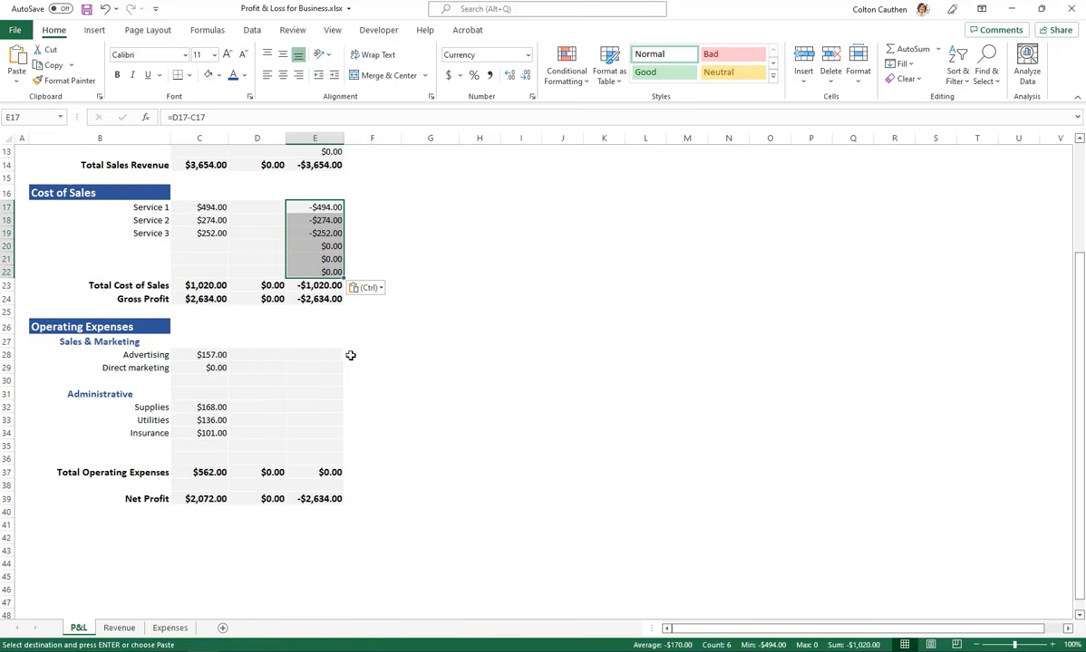
{"action": "left_click_drag", "start_coordinate": [331, 353], "coordinate": [327, 458]}
{"action": "key", "text": "ctrl+v"}
{"action": "left_click", "coordinate": [326, 407]}
{"action": "key", "text": "ctrl+v"}
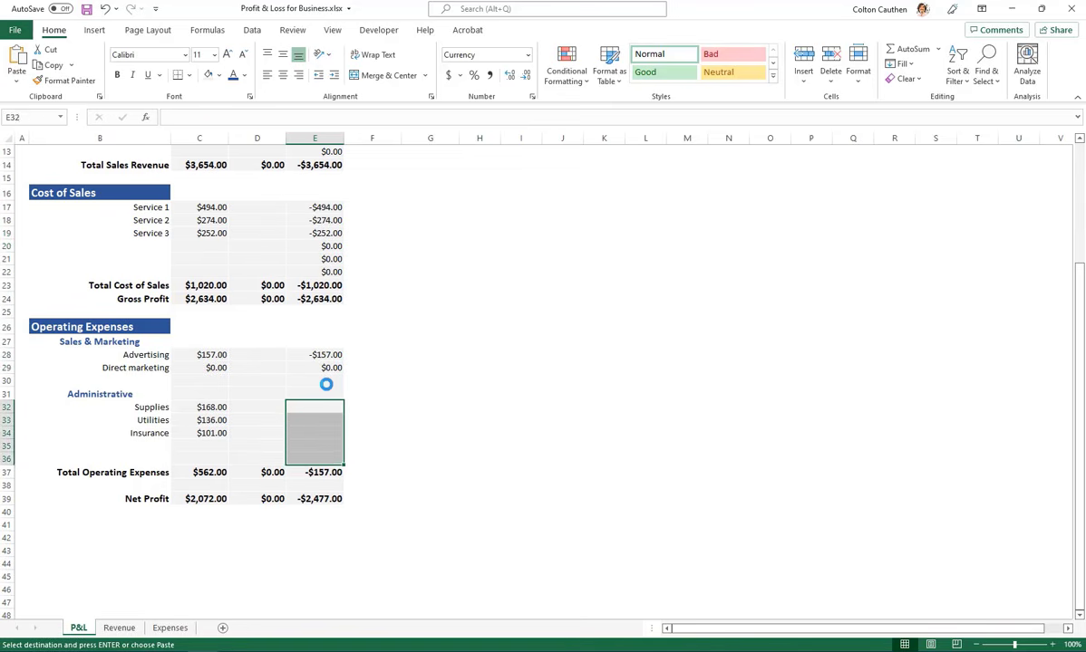
{"action": "left_click_drag", "start_coordinate": [325, 382], "coordinate": [327, 396]}
{"action": "key", "text": "ctrl+v"}
{"action": "left_click", "coordinate": [415, 354]}
{"action": "scroll", "coordinate": [388, 299], "scroll_direction": "up", "scroll_amount": 4}
{"action": "key", "text": "Escape"}
{"action": "left_click", "coordinate": [380, 297]}
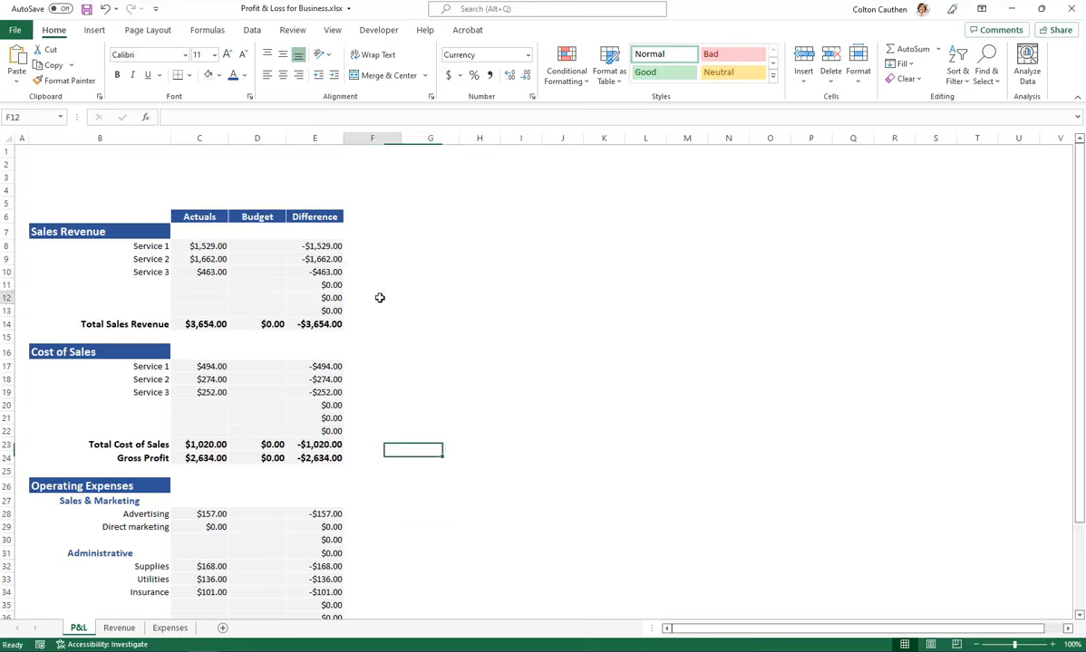
Check which cells the Net Profit difference formula in E39 and the operating expense total refer to
{"action": "scroll", "coordinate": [366, 363], "scroll_direction": "down", "scroll_amount": 3}
{"action": "left_click", "coordinate": [323, 538]}
{"action": "key", "text": "F2"}
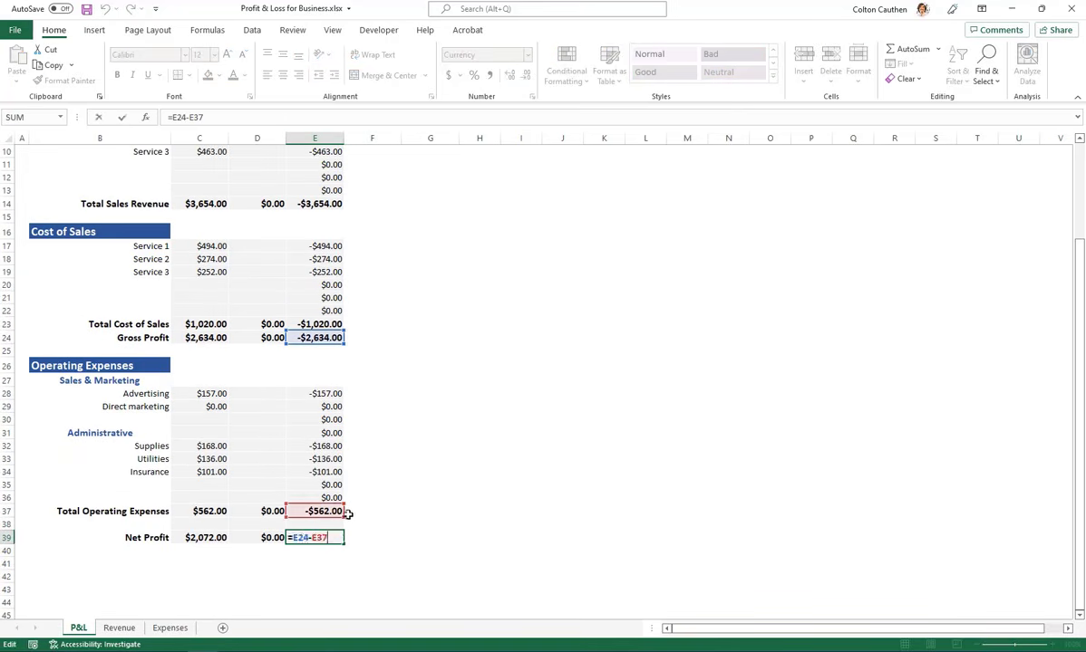
{"action": "left_click", "coordinate": [335, 511]}
{"action": "left_click", "coordinate": [423, 498]}
{"action": "scroll", "coordinate": [416, 476], "scroll_direction": "up", "scroll_amount": 3}
{"action": "left_click", "coordinate": [426, 297]}
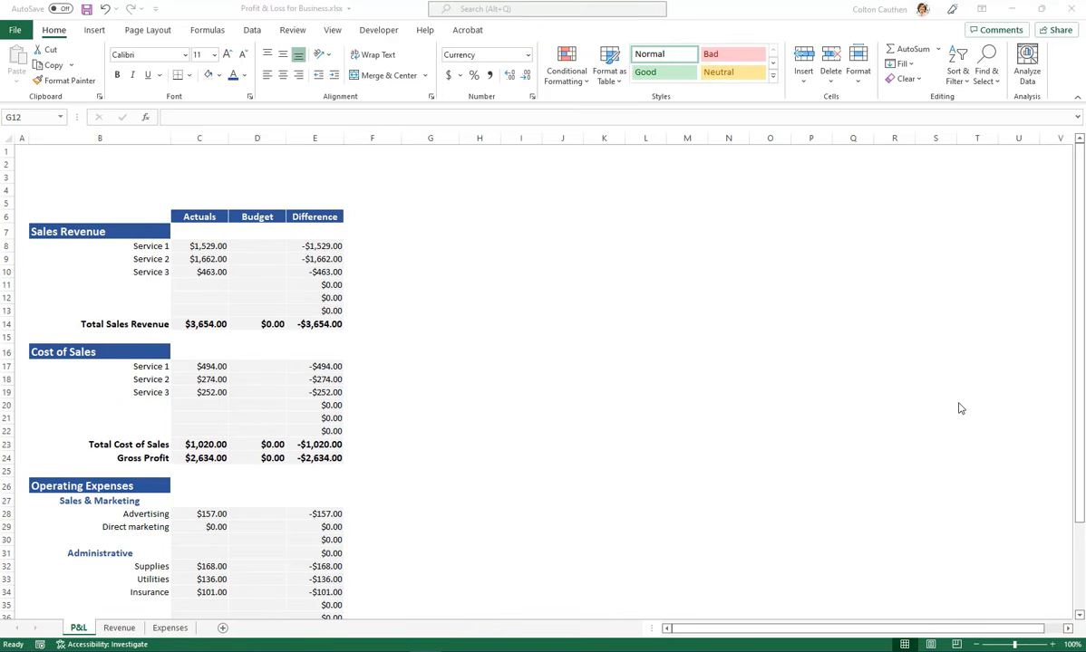
Fill the Net Profit row B39:E39 with light blue and increase its font size to 14
{"action": "scroll", "coordinate": [373, 420], "scroll_direction": "down", "scroll_amount": 5}
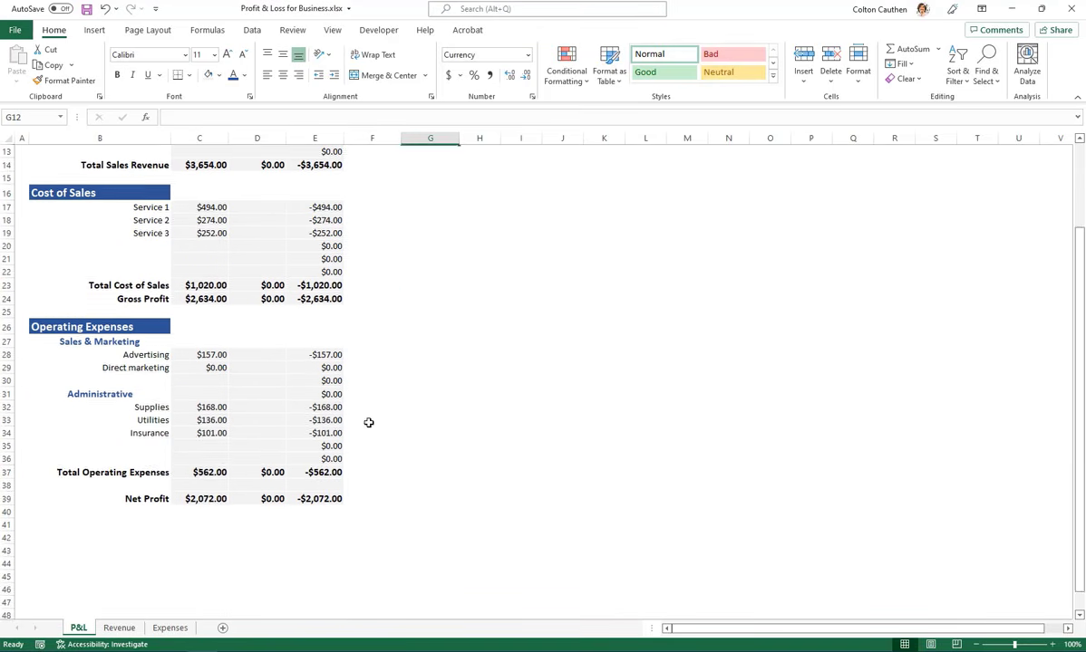
{"action": "left_click_drag", "start_coordinate": [92, 464], "coordinate": [322, 458]}
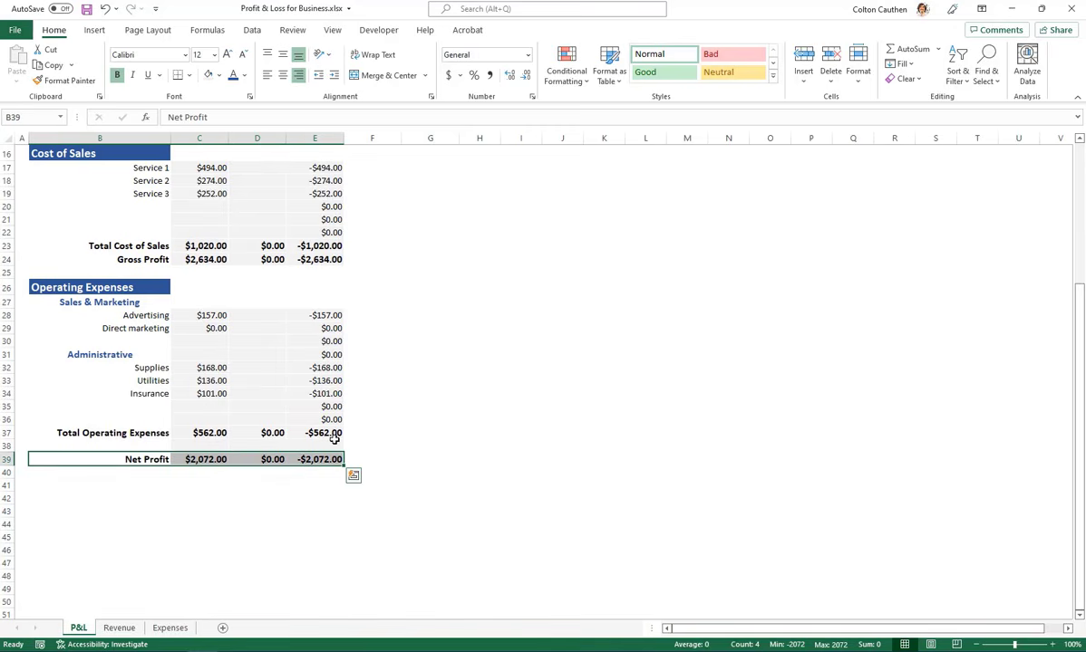
{"action": "left_click", "coordinate": [218, 75]}
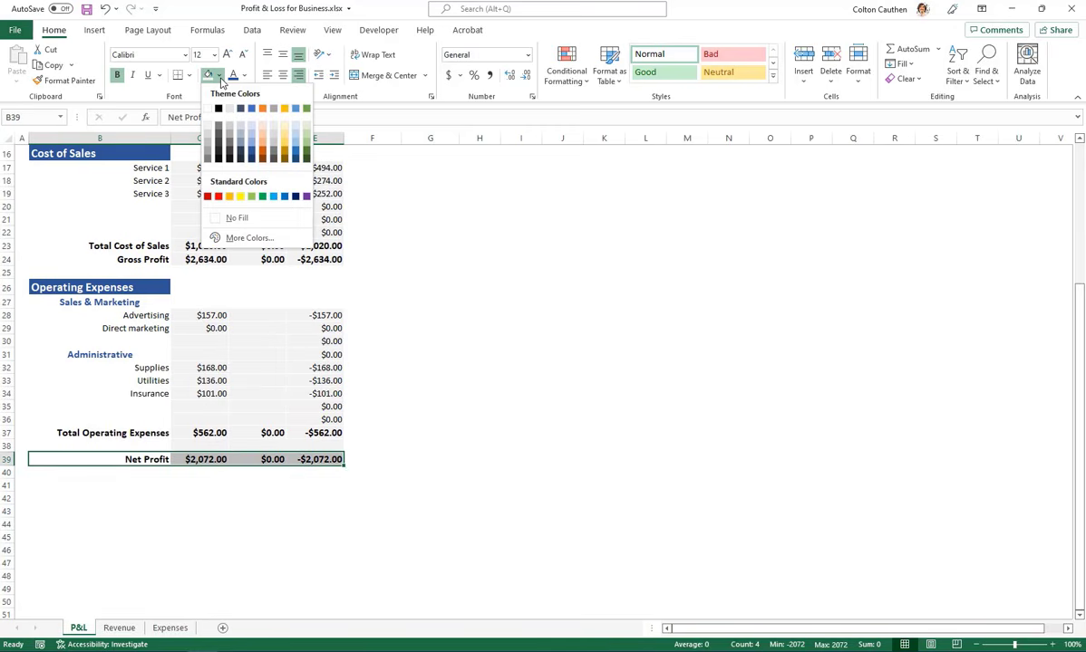
{"action": "left_click", "coordinate": [254, 136]}
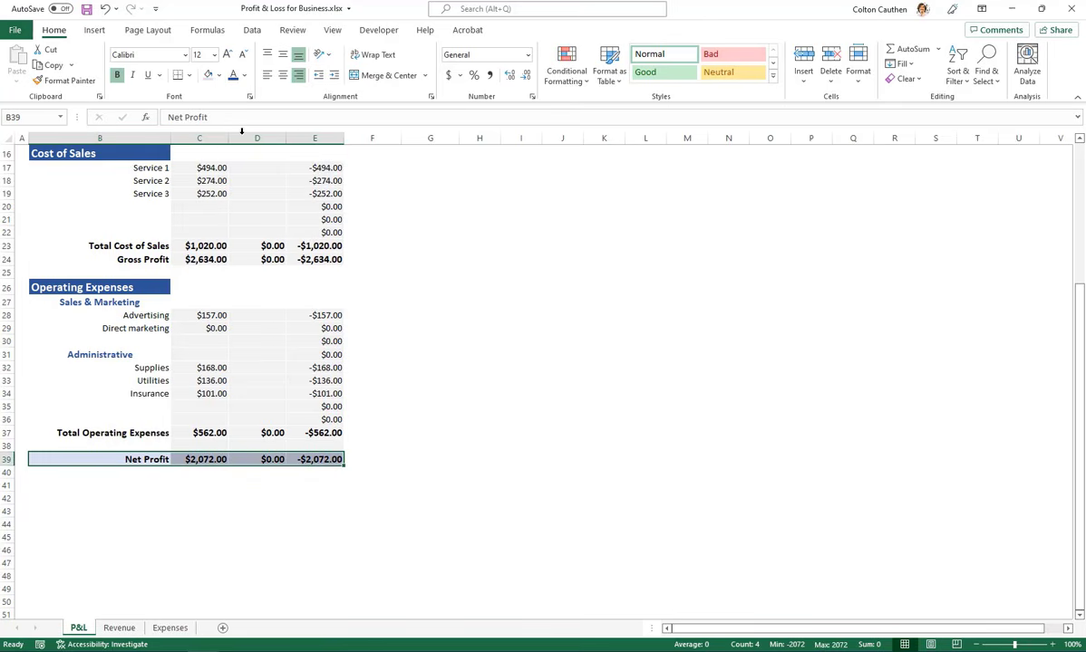
{"action": "left_click", "coordinate": [225, 55]}
{"action": "left_click", "coordinate": [372, 340]}
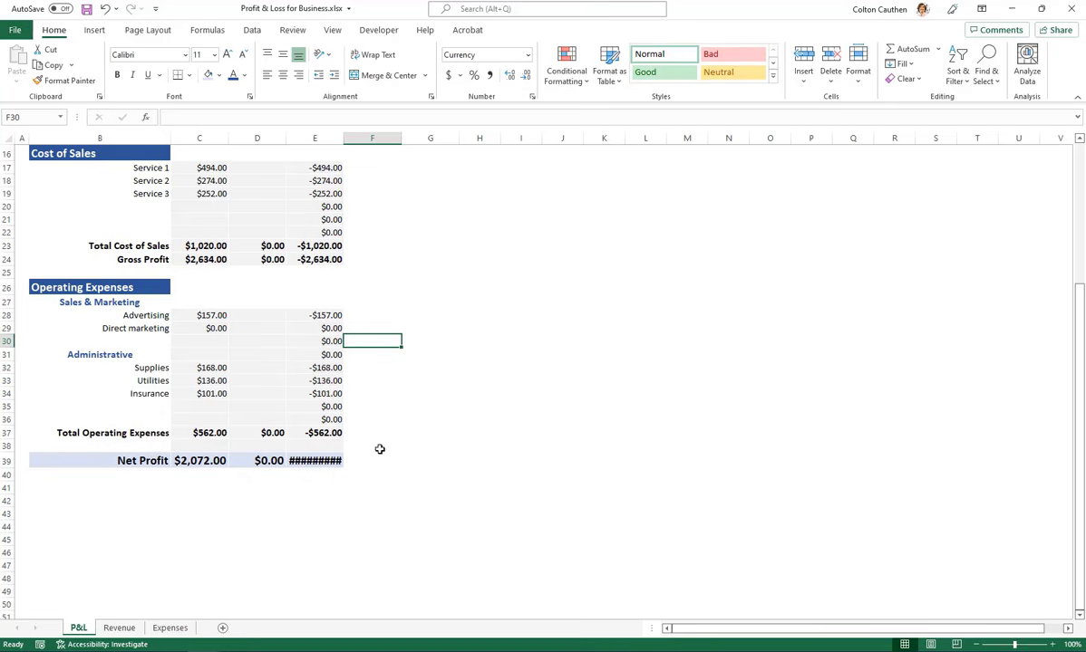
Widen the Difference column slightly so the enlarged Net Profit amount fits
{"action": "scroll", "coordinate": [311, 469], "scroll_direction": "up", "scroll_amount": 1}
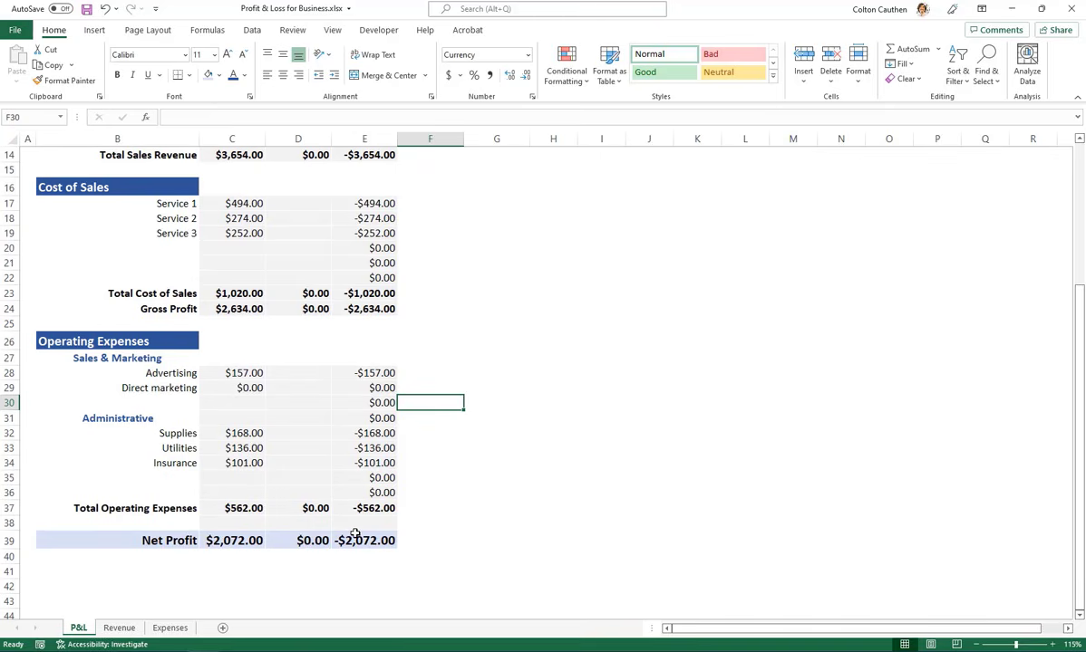
{"action": "scroll", "coordinate": [355, 535], "scroll_direction": "down", "scroll_amount": 1}
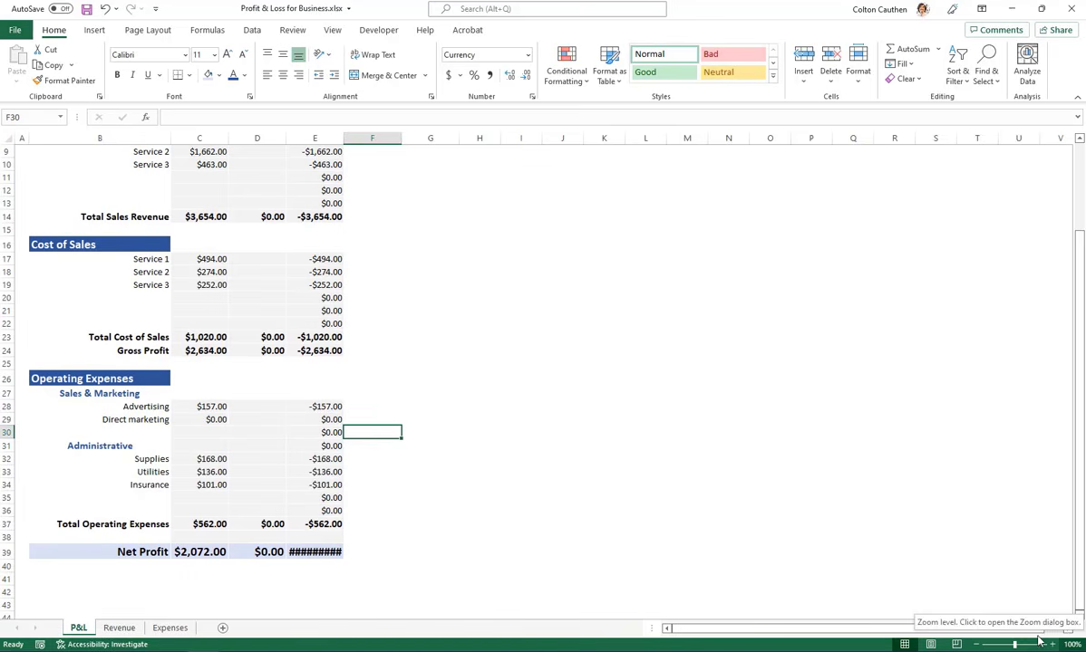
{"action": "left_click_drag", "start_coordinate": [343, 138], "coordinate": [357, 140]}
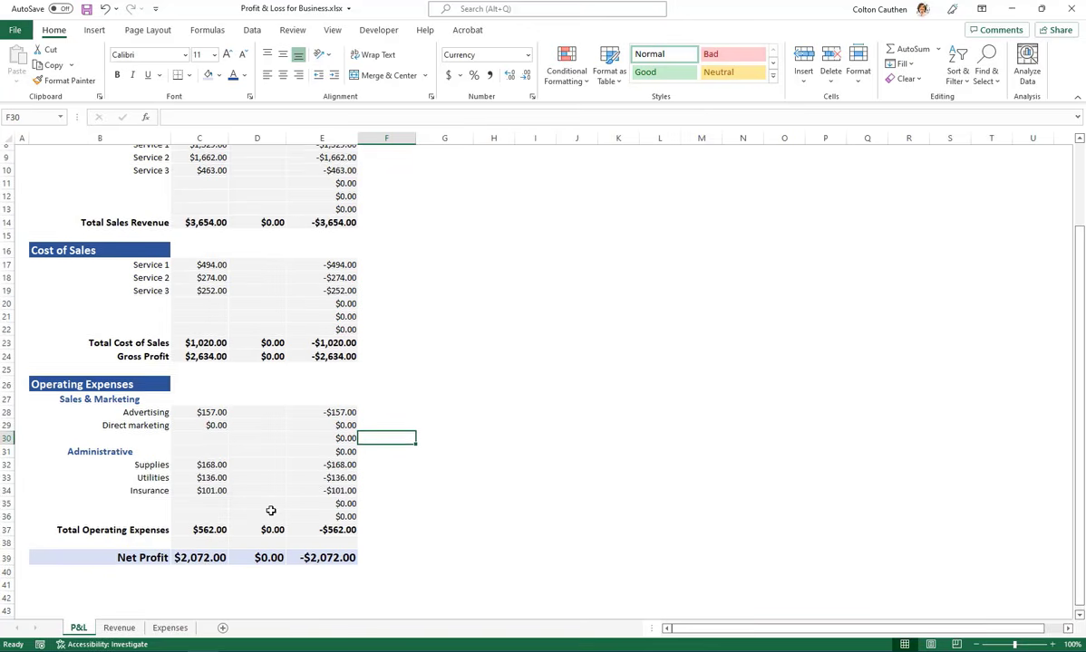
{"action": "scroll", "coordinate": [262, 494], "scroll_direction": "up", "scroll_amount": 3}
Set the width of the Actuals, Budget and Difference columns C to E to 15
{"action": "scroll", "coordinate": [462, 244], "scroll_direction": "down", "scroll_amount": 4}
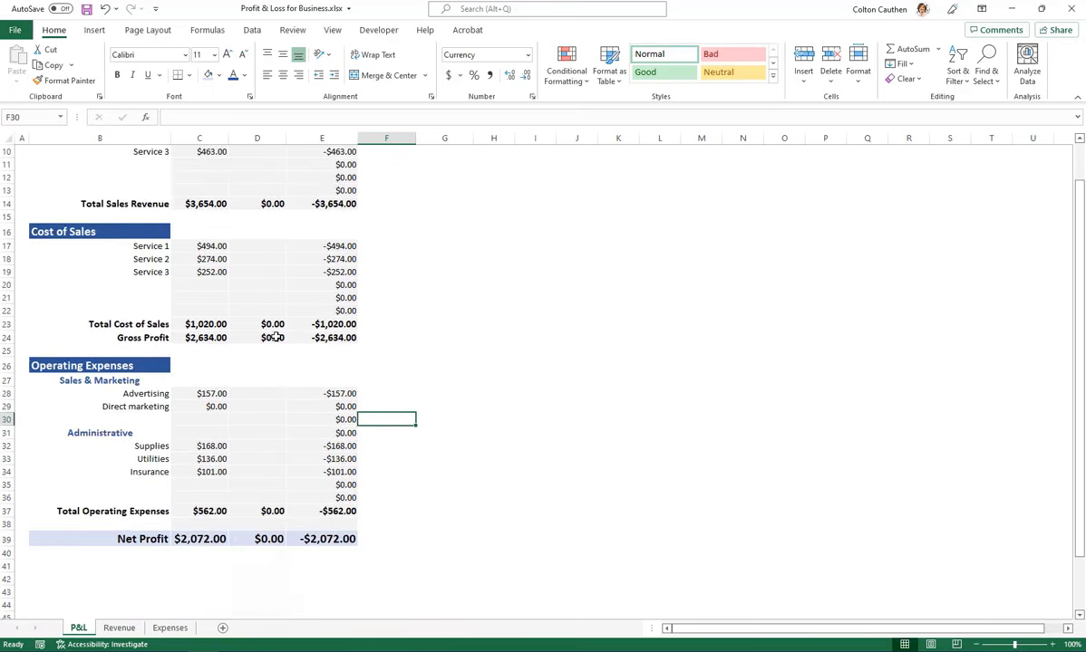
{"action": "left_click_drag", "start_coordinate": [190, 500], "coordinate": [321, 500]}
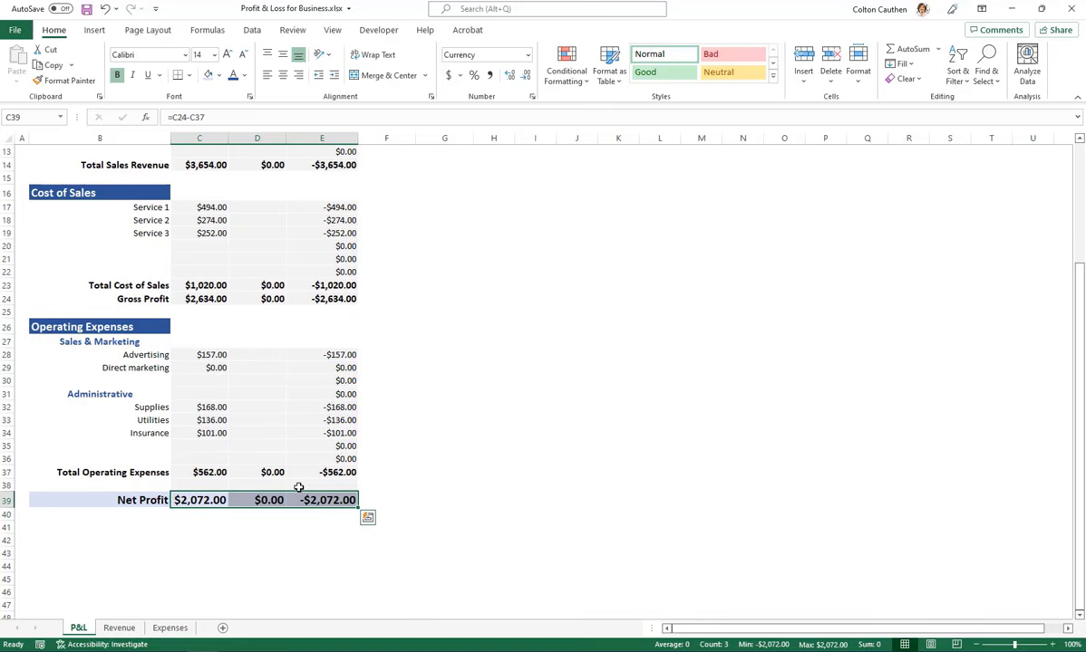
{"action": "key", "text": "alt"}
{"action": "key", "text": "h"}
{"action": "key", "text": "o"}
{"action": "key", "text": "w"}
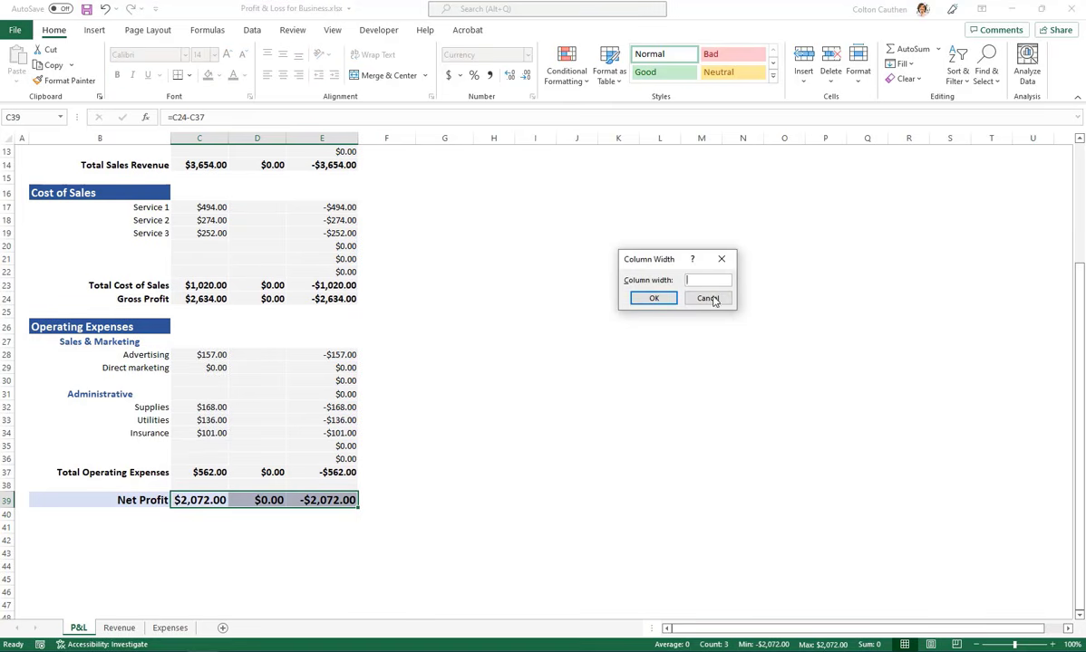
{"action": "type", "text": "15"}
{"action": "key", "text": "Return"}
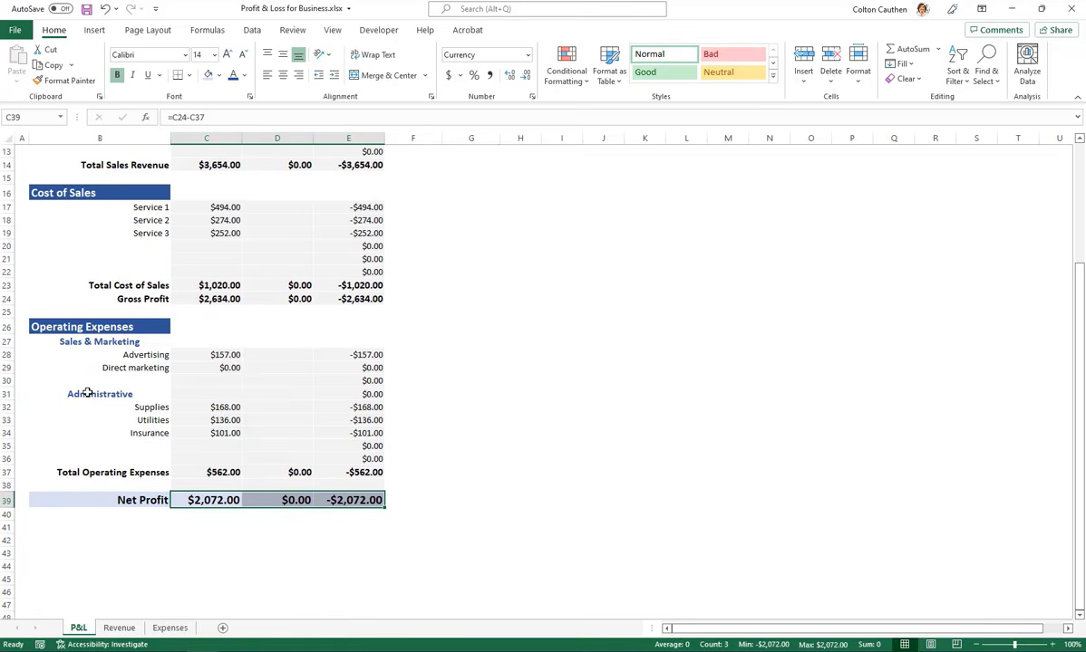
{"action": "scroll", "coordinate": [87, 393], "scroll_direction": "up", "scroll_amount": 4}
{"action": "left_click", "coordinate": [470, 231]}
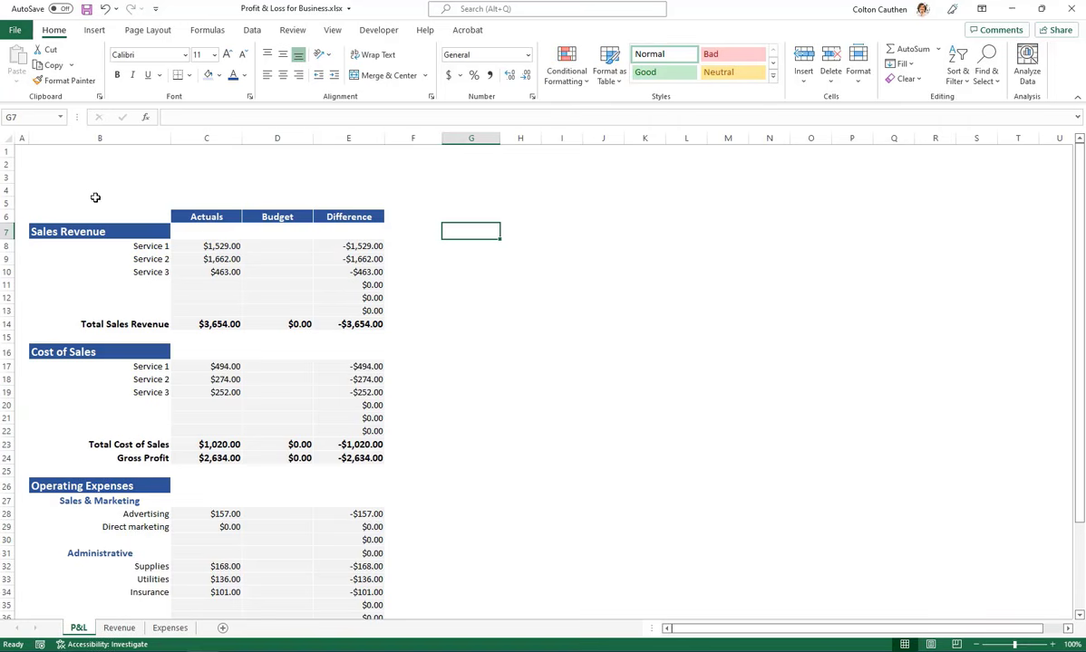
Enter the title "Profit & Loss Statement" in B2 and "For the year 2022" in B3
{"action": "left_click", "coordinate": [78, 154]}
{"action": "left_click", "coordinate": [102, 164]}
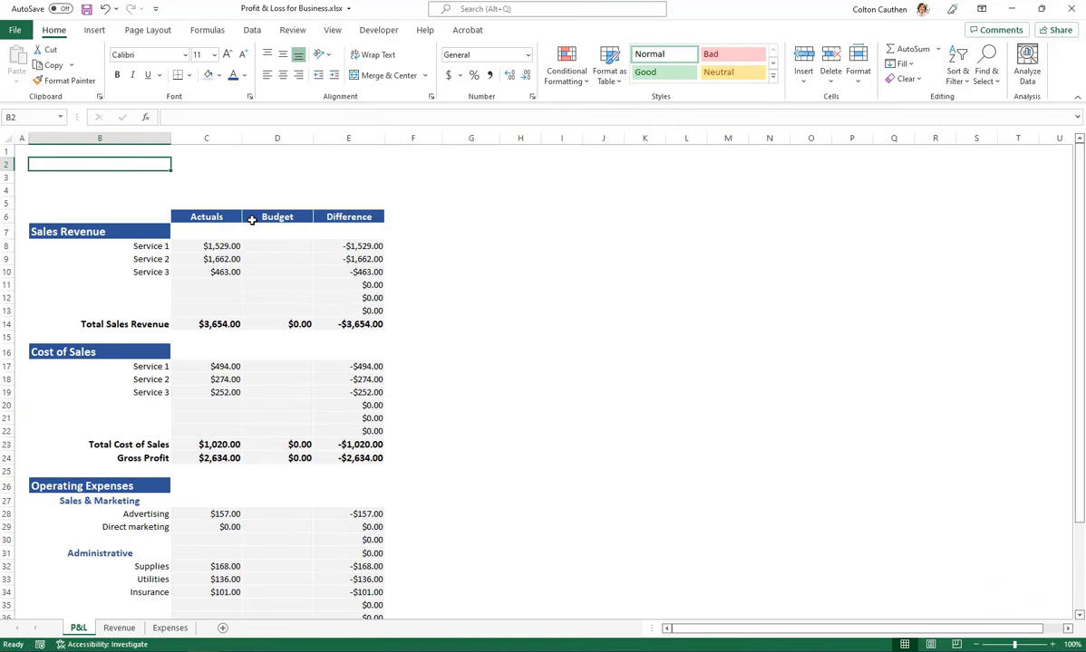
{"action": "type", "text": "Profit & Loss Statement"}
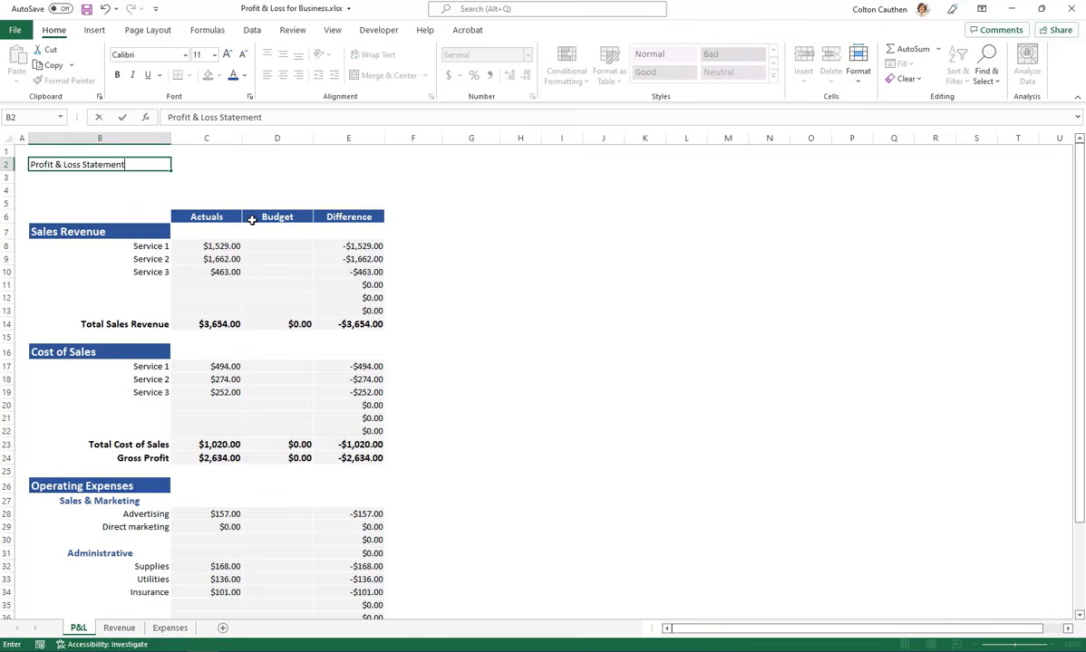
{"action": "key", "text": "Return"}
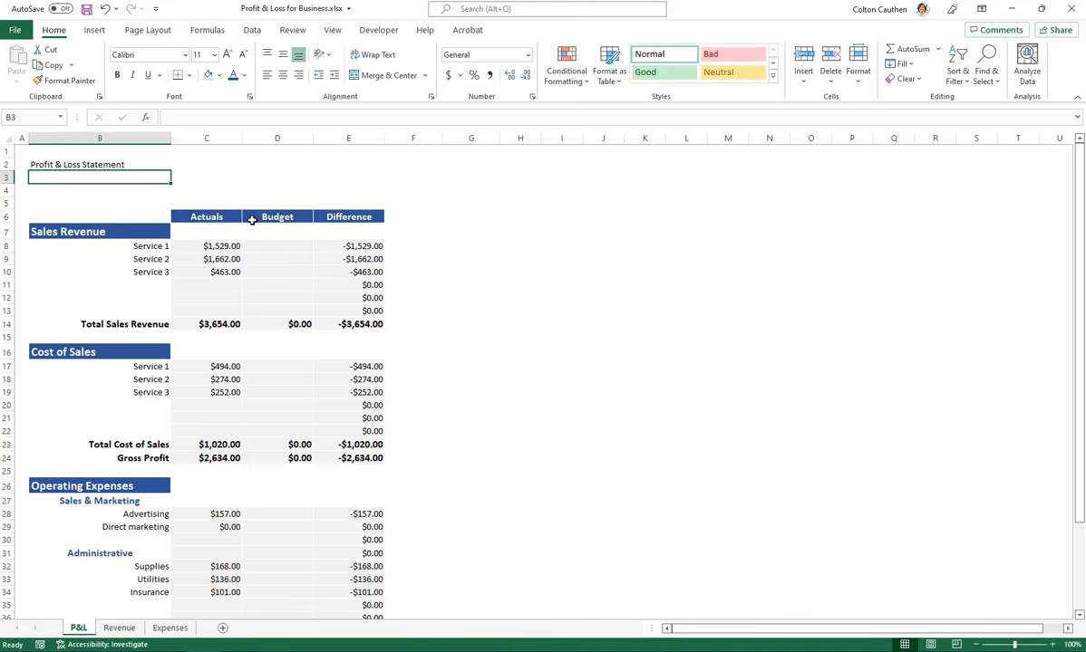
{"action": "type", "text": "For the year 2022"}
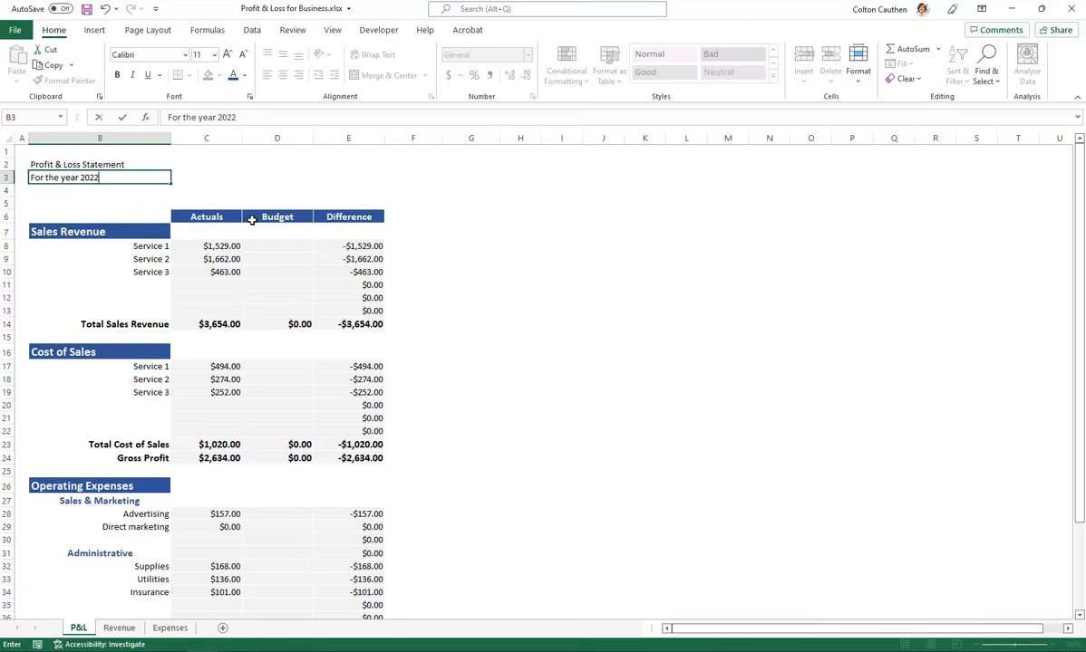
{"action": "key", "text": "Return"}
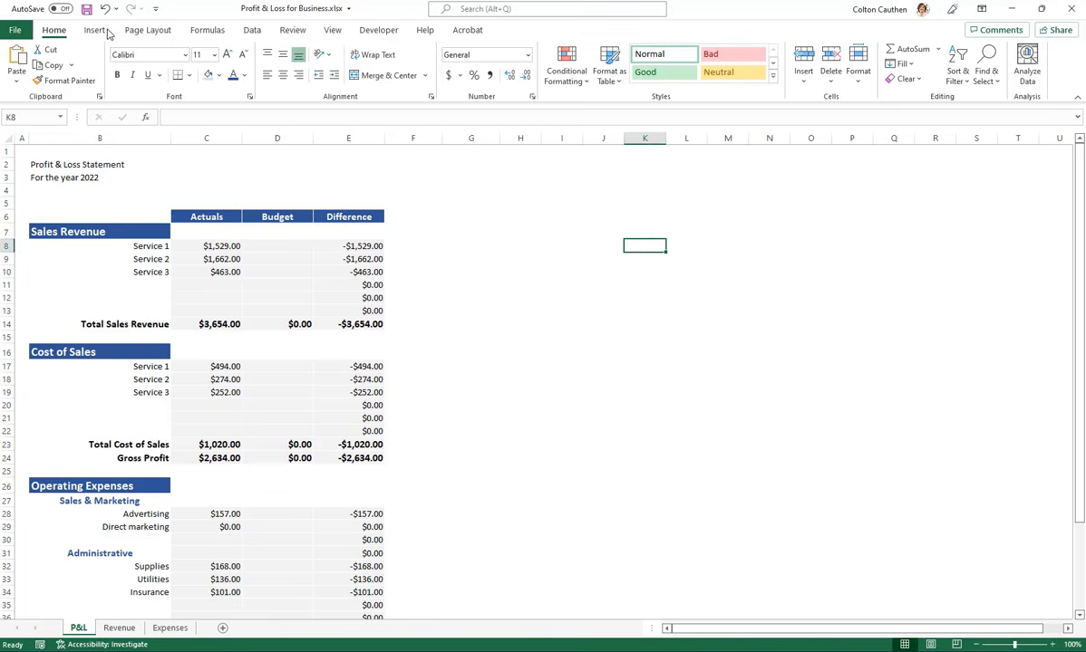
Insert the logo picture 01_CES_Logo.png from the 2020 09 11 Revision folder
{"action": "left_click", "coordinate": [95, 30]}
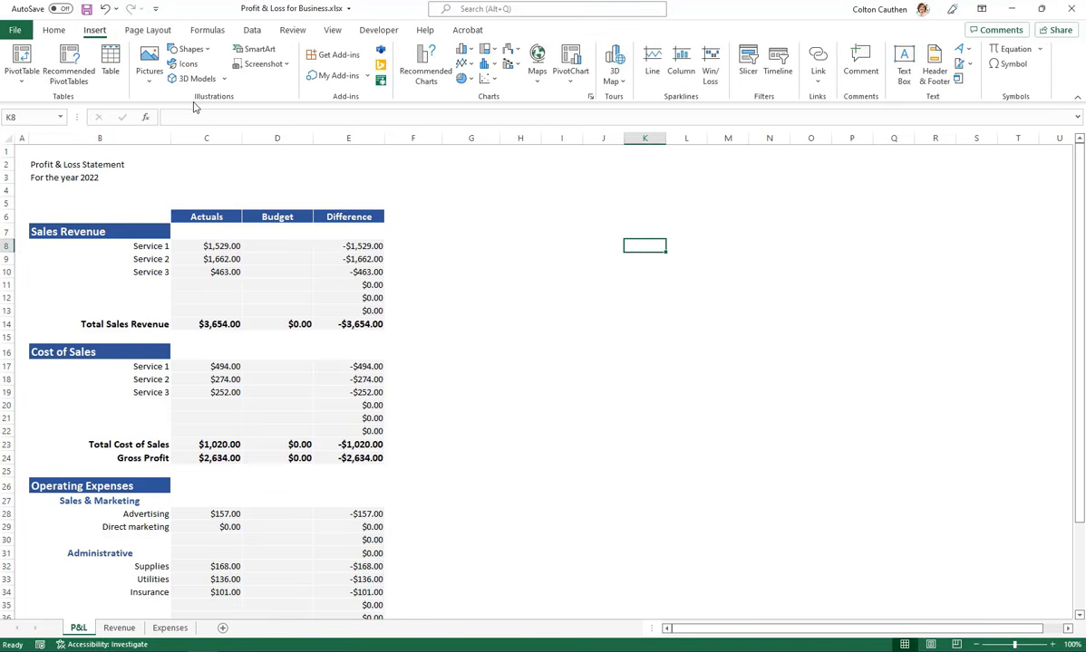
{"action": "left_click", "coordinate": [149, 65]}
{"action": "left_click", "coordinate": [178, 118]}
{"action": "left_click", "coordinate": [356, 127]}
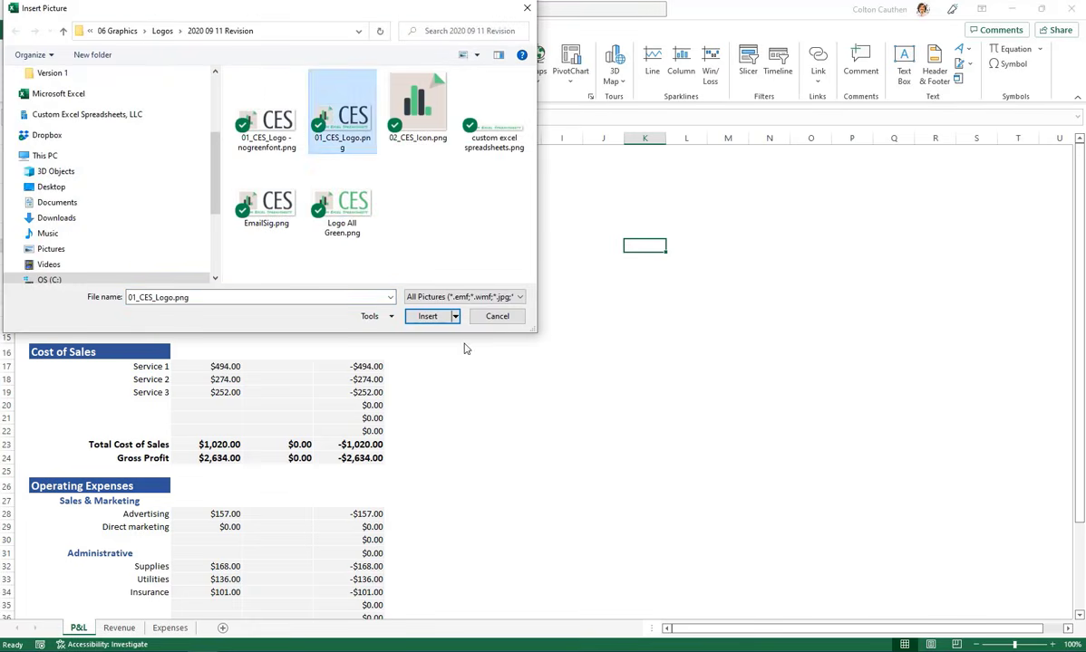
{"action": "left_click", "coordinate": [430, 319]}
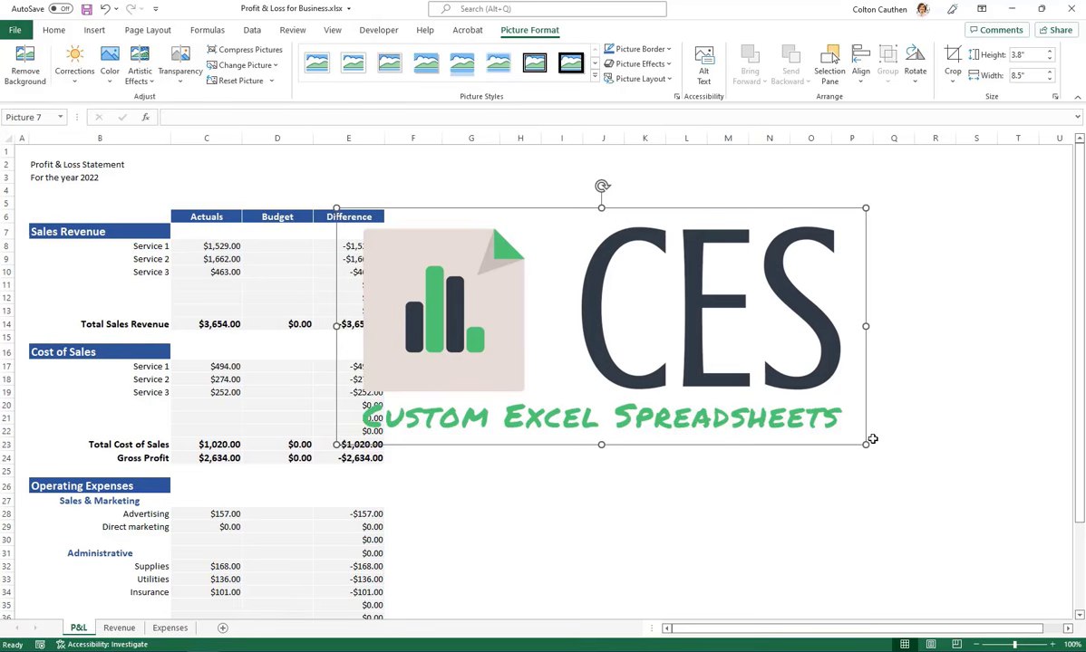
Shrink the logo to about 0.65" by 1.45" and move it above the Budget and Difference headers
{"action": "left_click_drag", "start_coordinate": [864, 444], "coordinate": [557, 223]}
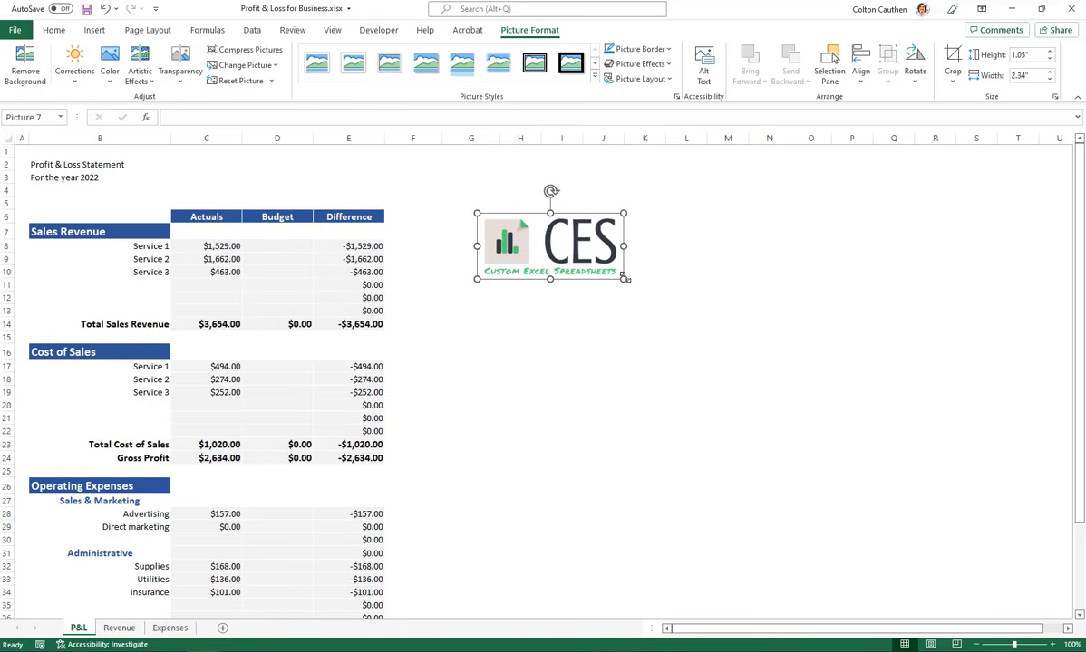
{"action": "left_click_drag", "start_coordinate": [624, 278], "coordinate": [569, 253]}
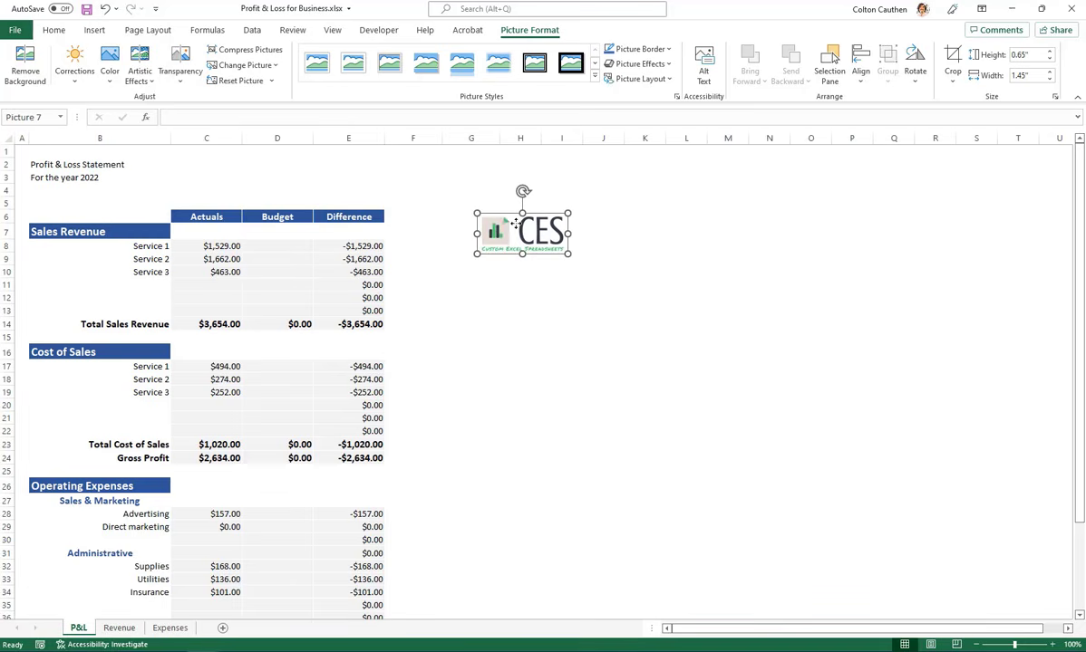
{"action": "left_click_drag", "start_coordinate": [516, 222], "coordinate": [277, 197]}
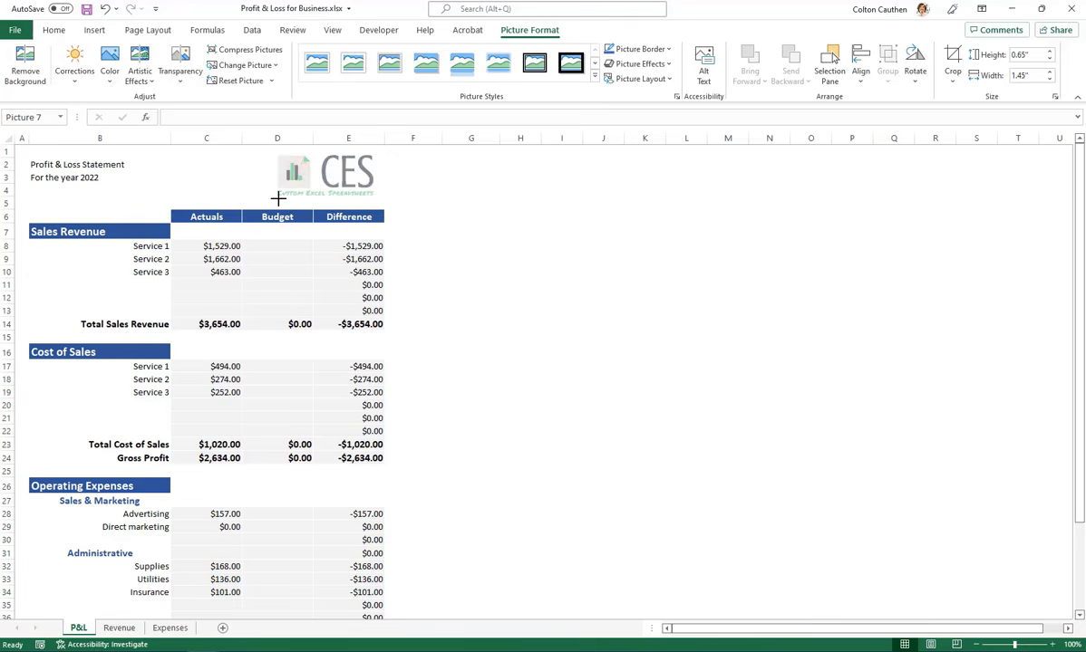
{"action": "left_click", "coordinate": [531, 233]}
Copy the two title lines in B2:B3 one row down to B3:B4
{"action": "left_click_drag", "start_coordinate": [32, 167], "coordinate": [41, 174]}
{"action": "left_click", "coordinate": [41, 179]}
{"action": "key", "text": "ctrl+c"}
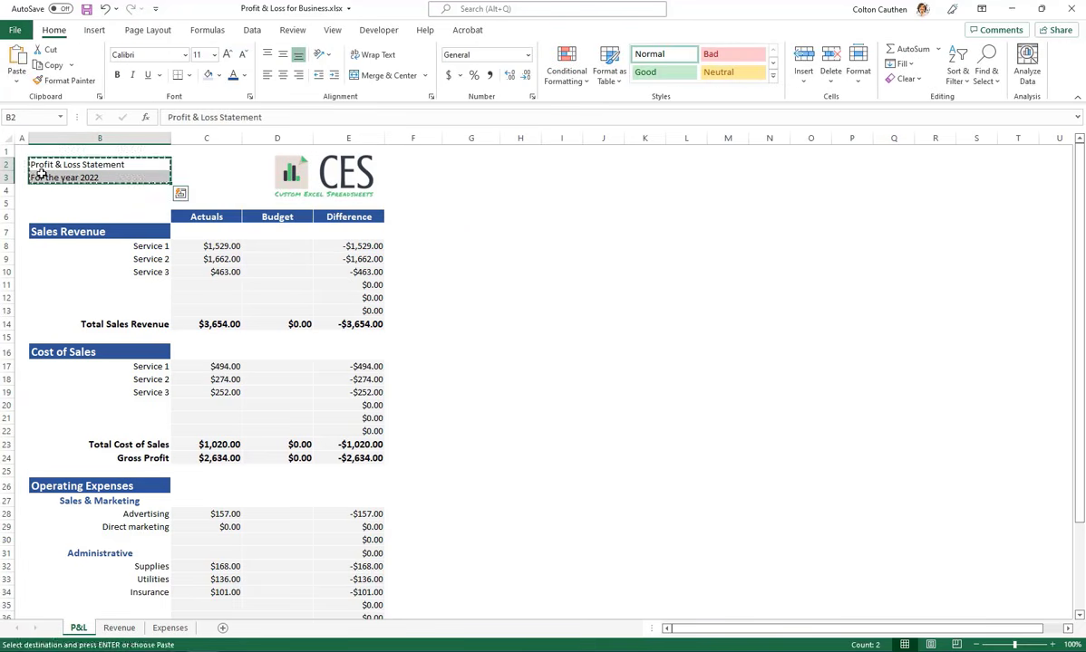
{"action": "key", "text": "Down"}
{"action": "key", "text": "ctrl+v"}
Replace the text in B2 with the company name "Custom Excel Spreadsheets"
{"action": "key", "text": "Up"}
{"action": "key", "text": "Delete"}
{"action": "type", "text": "C"}
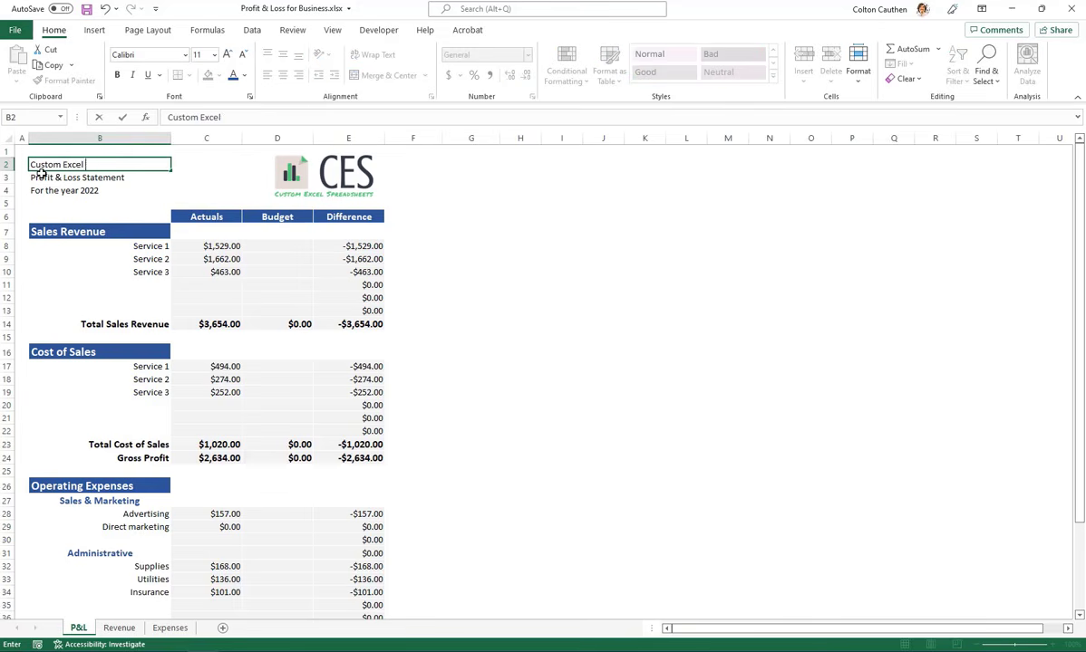
{"action": "type", "text": "ustom Excel Spreadsheets"}
{"action": "key", "text": "Return"}
Format the company name in B2 as bold, 16 pt and blue
{"action": "key", "text": "Up"}
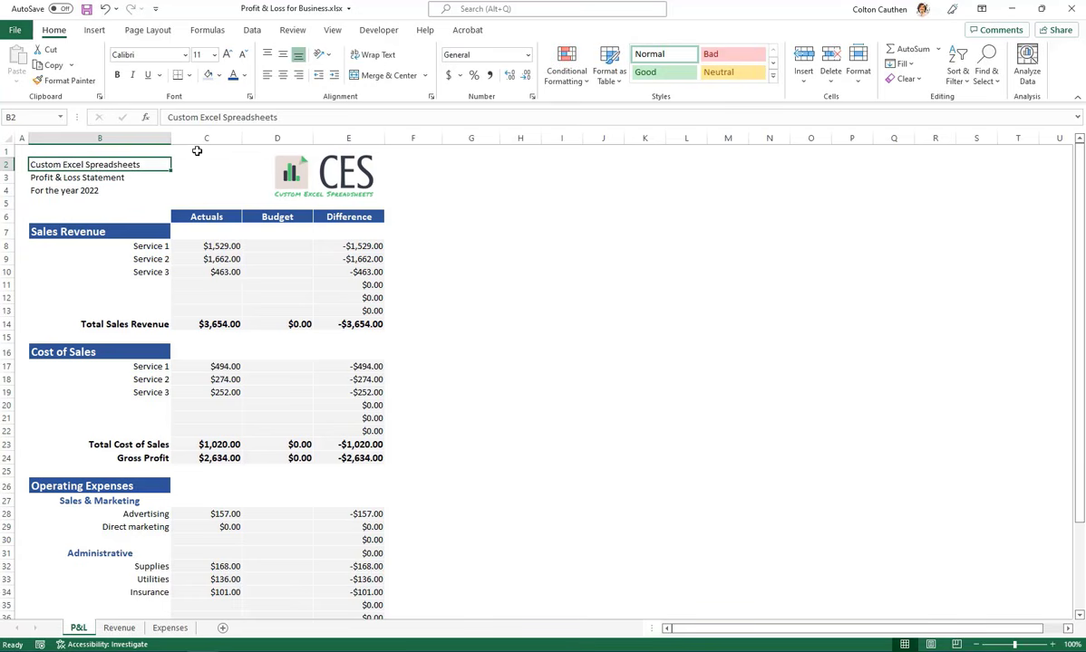
{"action": "key", "text": "ctrl+b"}
{"action": "left_click", "coordinate": [227, 55]}
{"action": "left_click", "coordinate": [228, 55]}
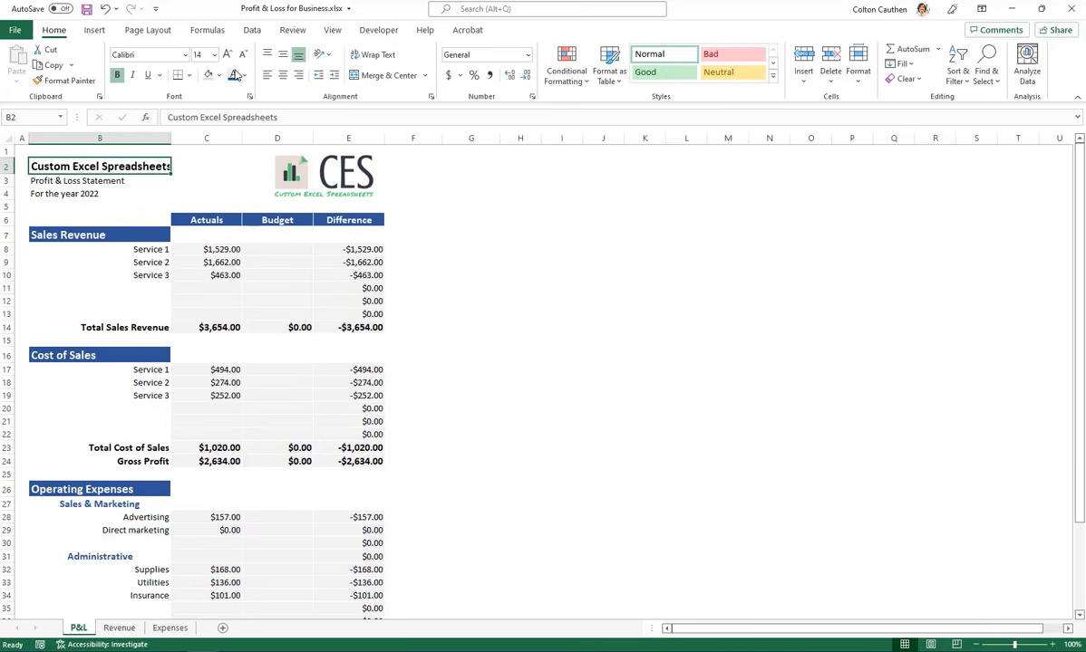
{"action": "left_click", "coordinate": [226, 56]}
{"action": "left_click", "coordinate": [234, 76]}
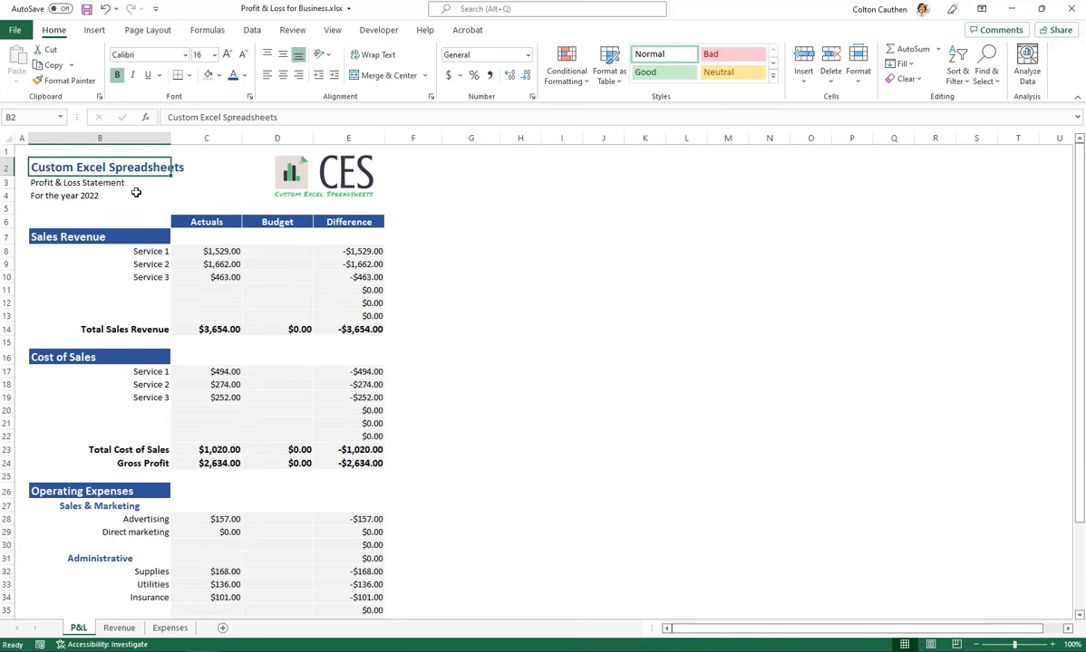
Format the "Profit & Loss Statement" title in B3 as bold, 12 pt and blue
{"action": "left_click", "coordinate": [133, 193]}
{"action": "left_click", "coordinate": [40, 182]}
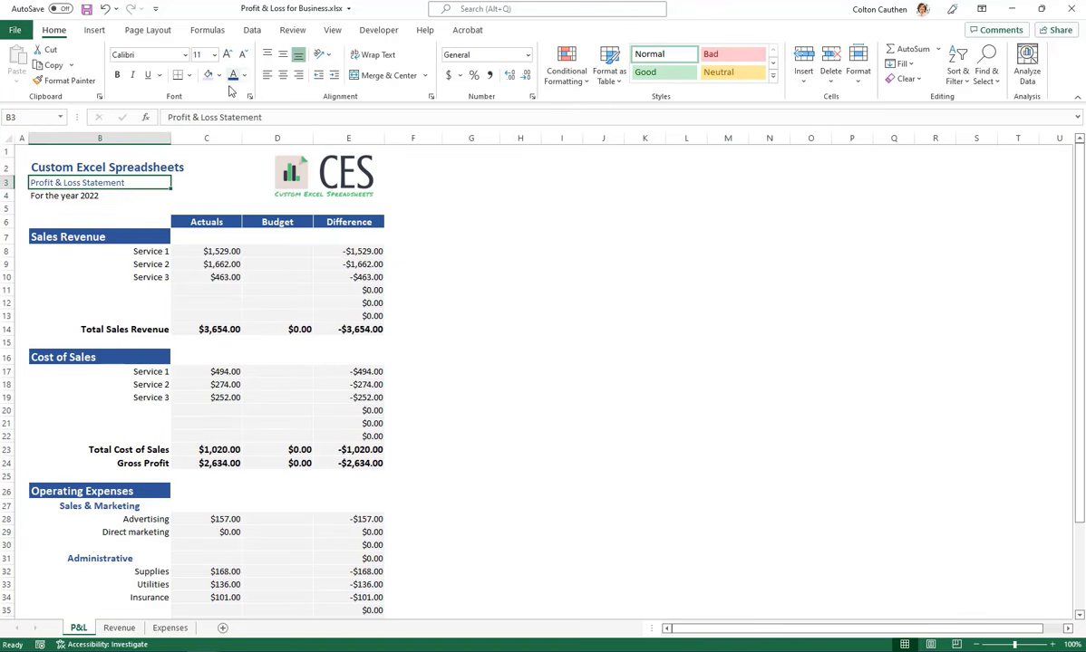
{"action": "left_click", "coordinate": [226, 55]}
{"action": "left_click", "coordinate": [118, 76]}
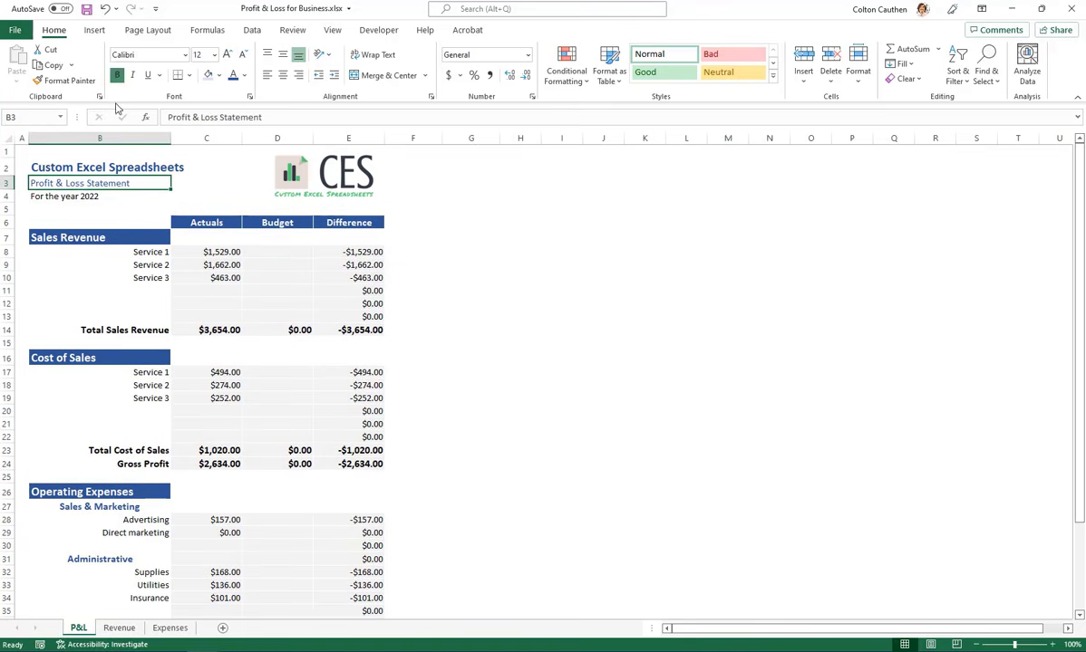
Make the "For the year 2022" line in B4 bold and blue
{"action": "left_click", "coordinate": [76, 208]}
{"action": "left_click", "coordinate": [54, 195]}
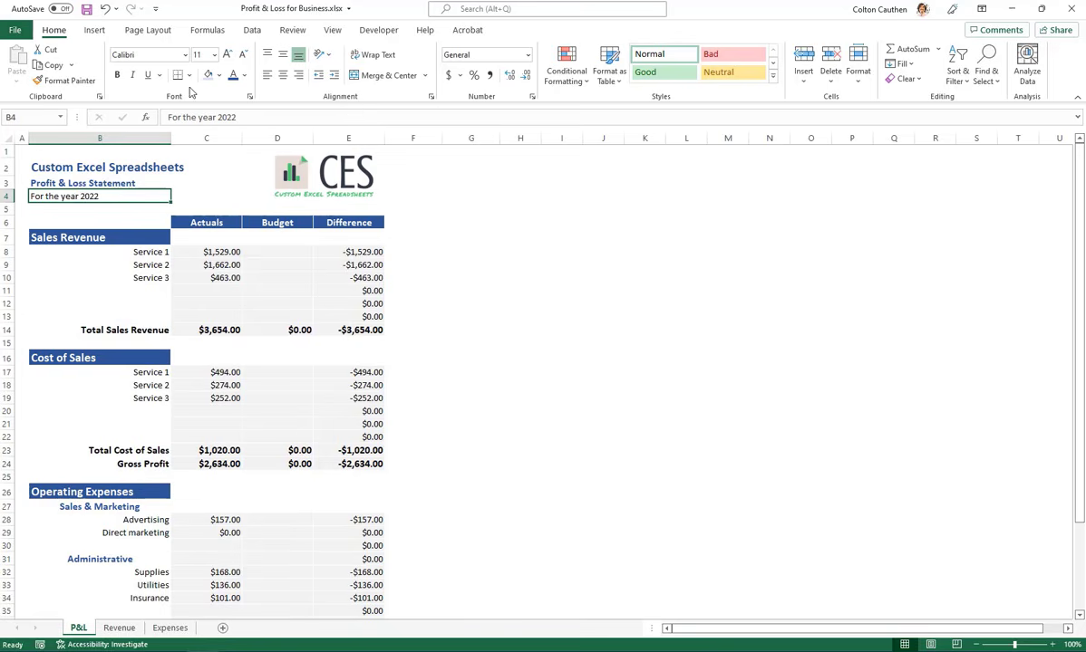
{"action": "left_click", "coordinate": [116, 75]}
{"action": "left_click", "coordinate": [470, 237]}
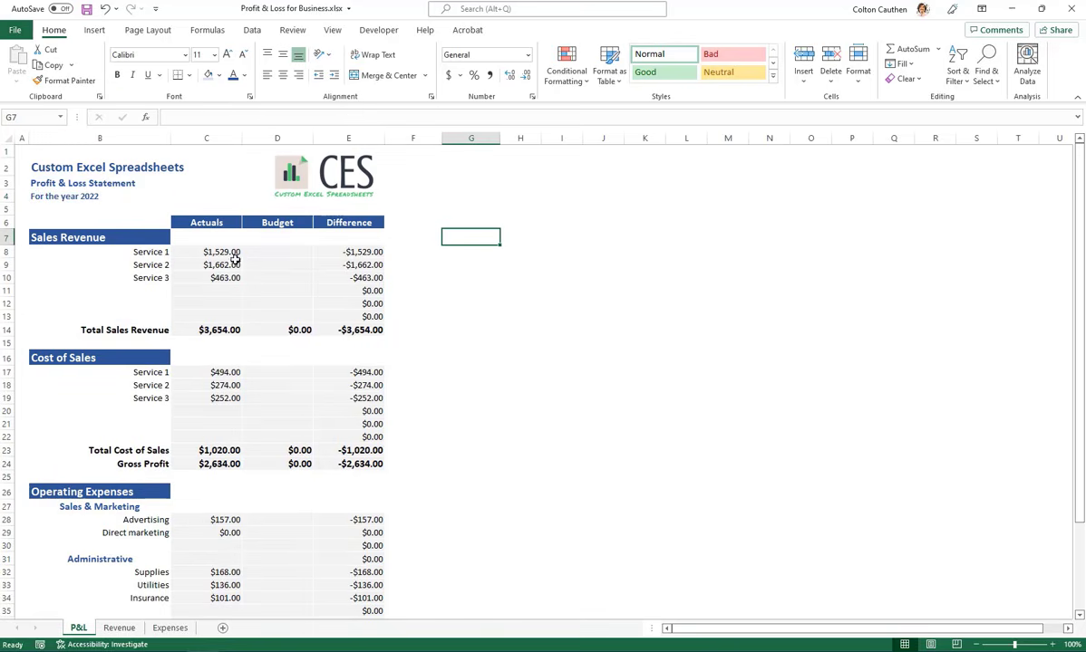
{"action": "scroll", "coordinate": [217, 267], "scroll_direction": "down", "scroll_amount": 3}
{"action": "scroll", "coordinate": [206, 286], "scroll_direction": "up", "scroll_amount": 3}
{"action": "left_click", "coordinate": [118, 628]}
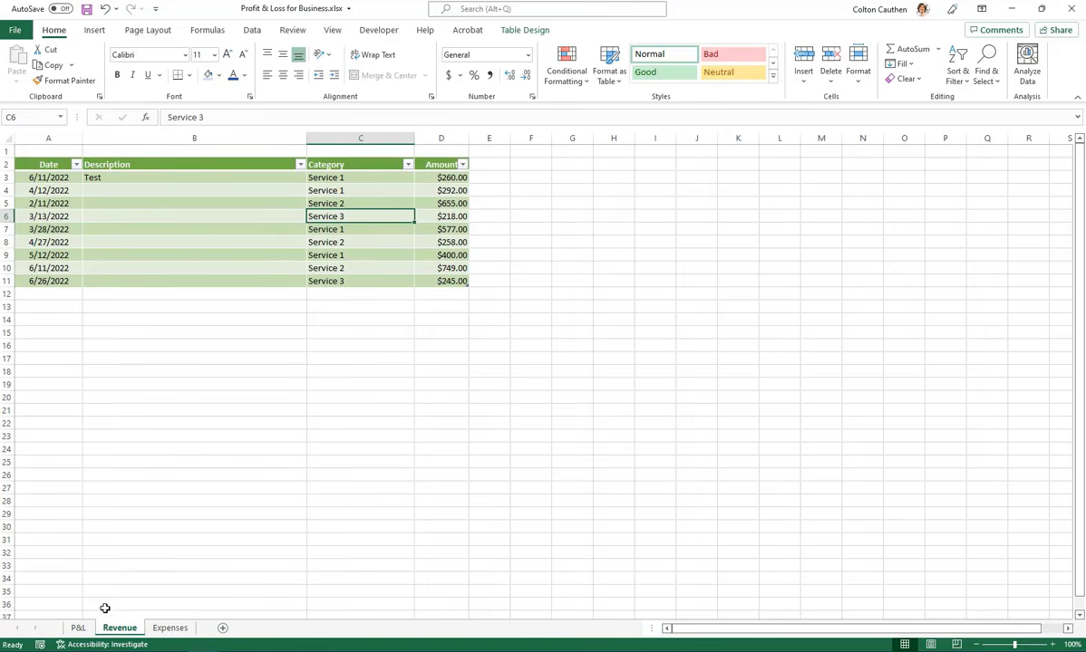
{"action": "left_click", "coordinate": [77, 628]}
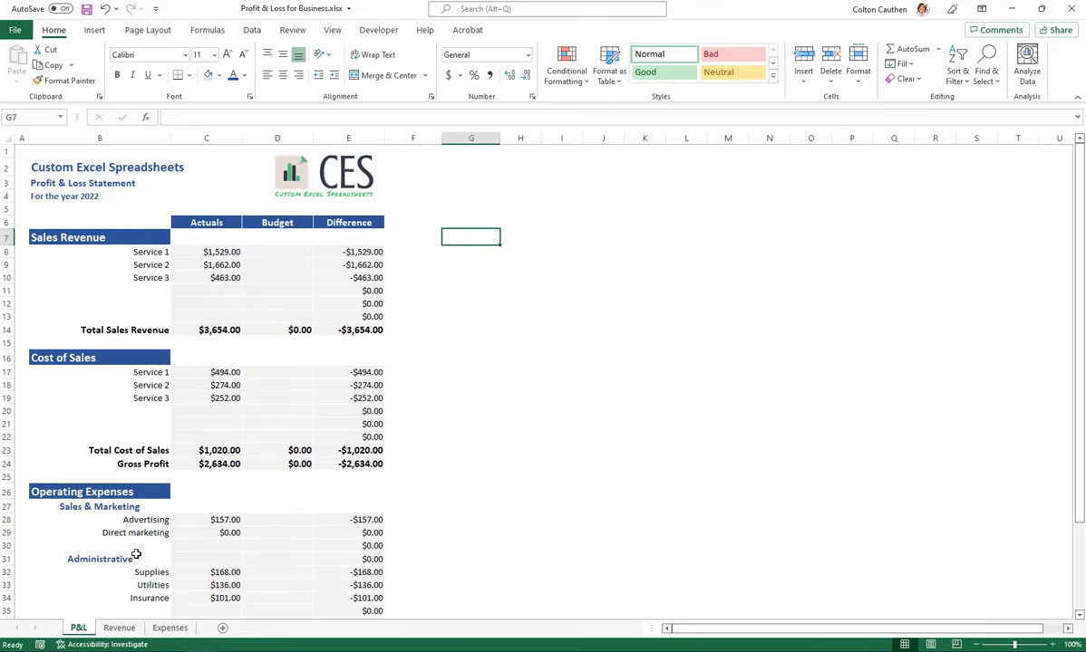
Add row 12 to the Revenue table with category "Secive 2", amount 15,000 and the date 6/11/2022
{"action": "left_click", "coordinate": [119, 628]}
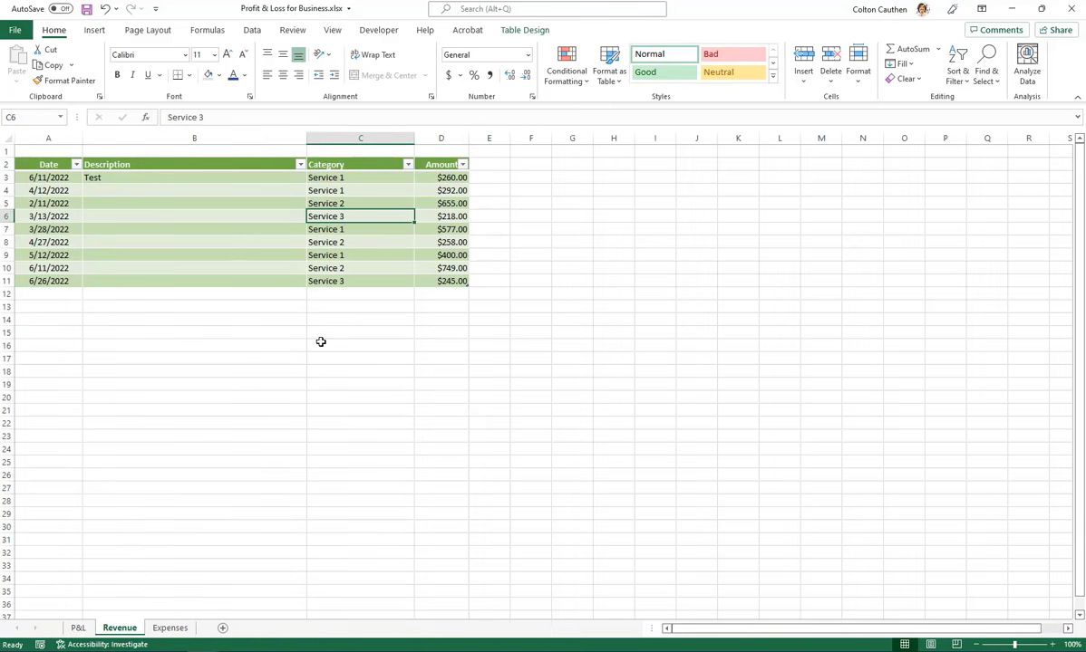
{"action": "left_click", "coordinate": [364, 297]}
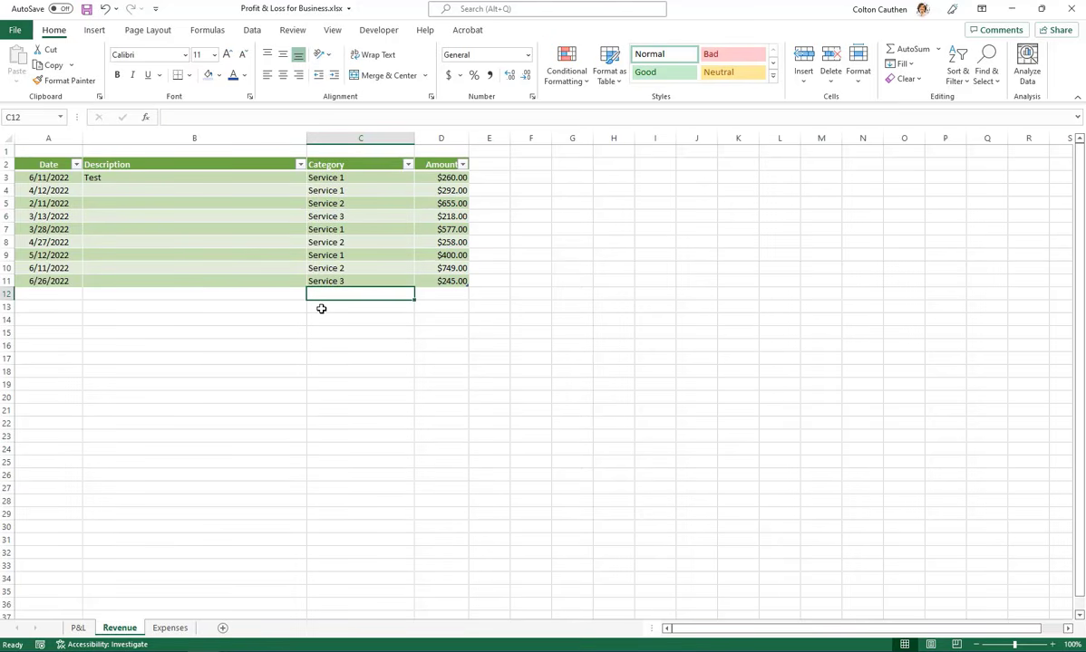
{"action": "type", "text": "Secive 2"}
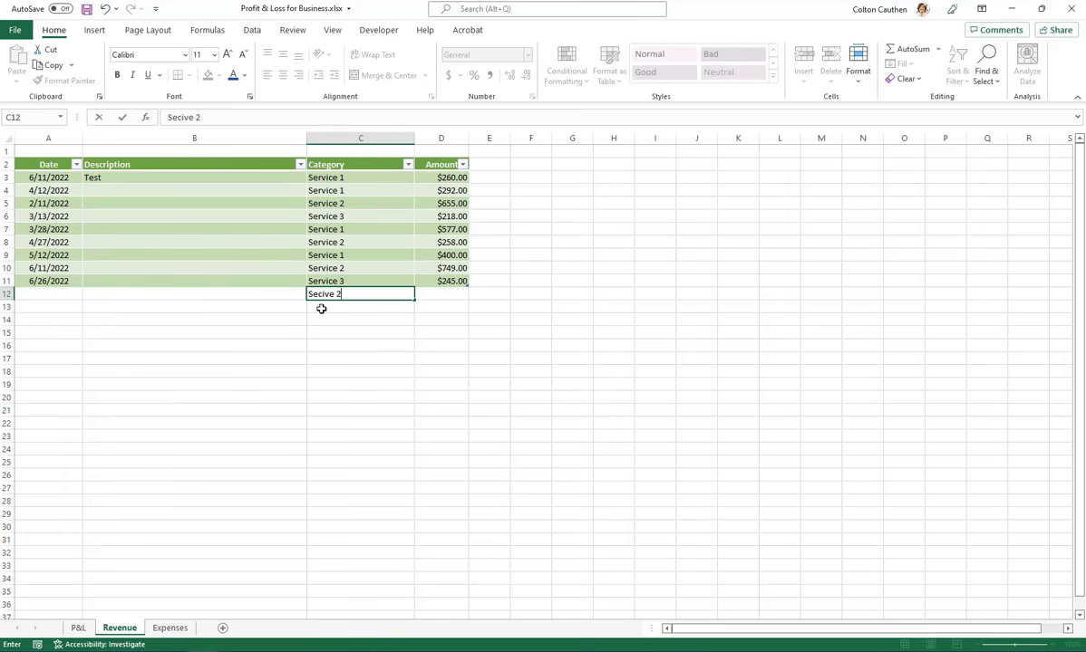
{"action": "key", "text": "Return"}
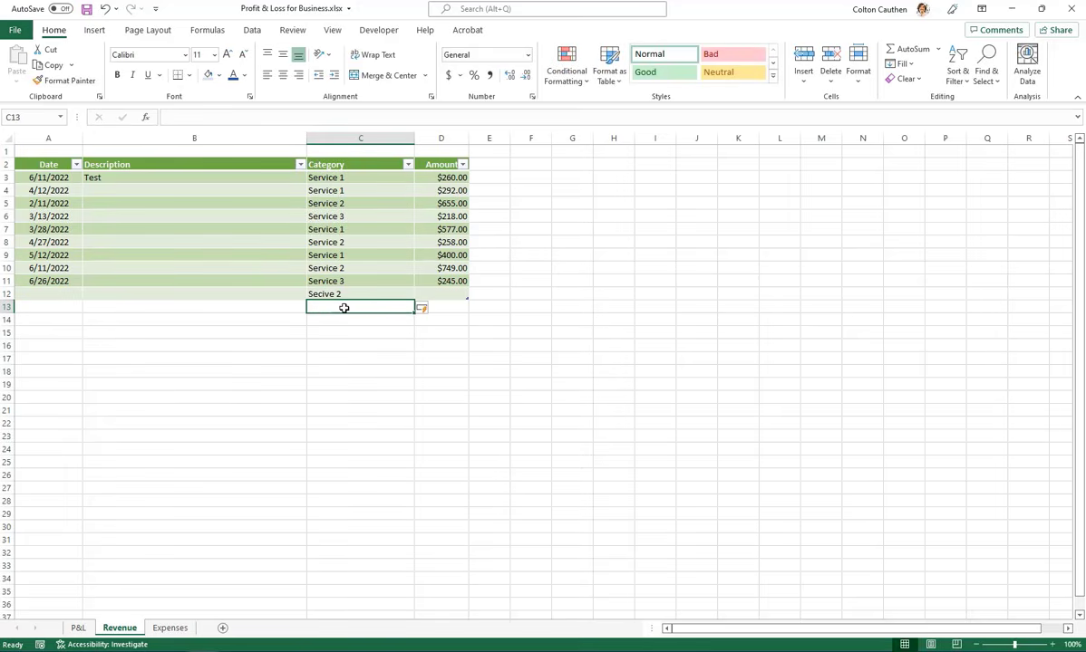
{"action": "left_click", "coordinate": [452, 289]}
{"action": "type", "text": "15,0"}
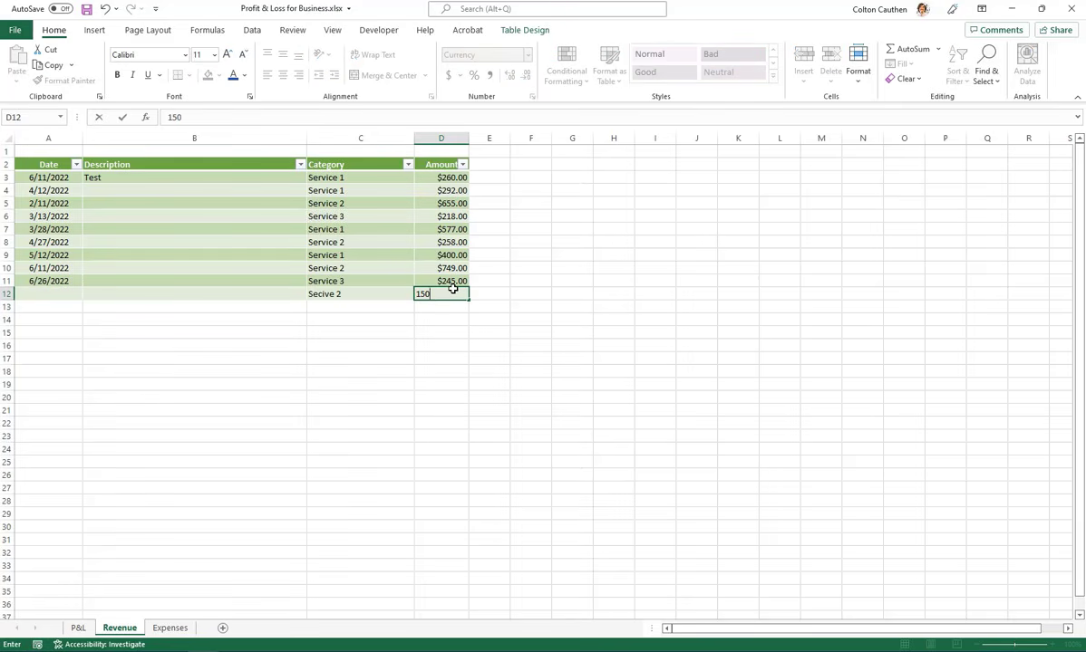
{"action": "type", "text": "00"}
{"action": "key", "text": "Return"}
{"action": "left_click", "coordinate": [52, 294]}
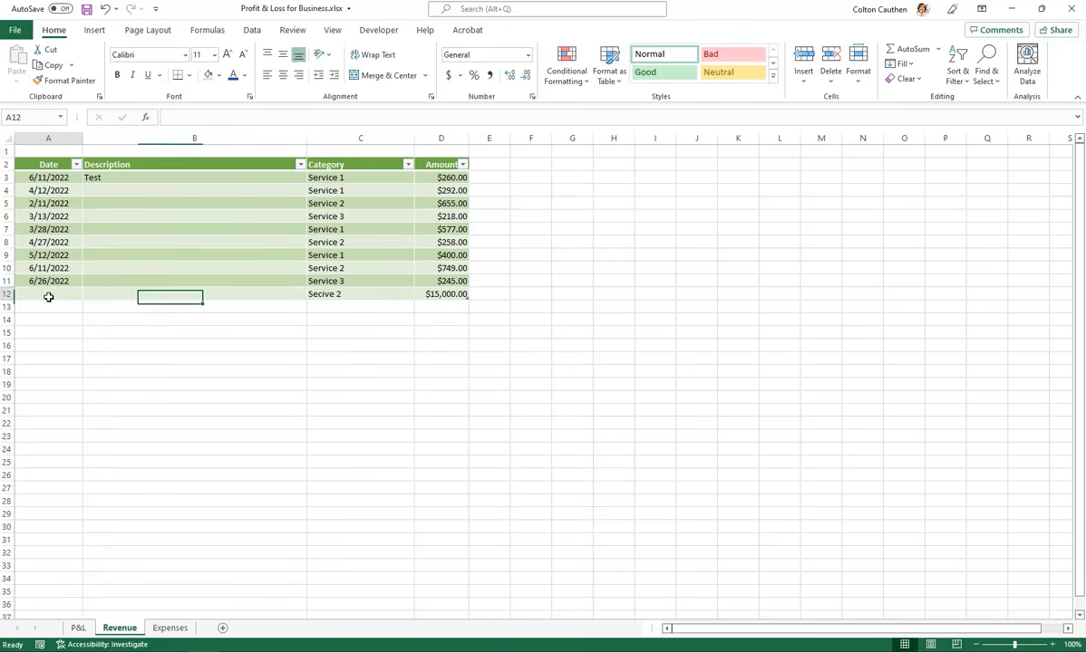
{"action": "key", "text": "ctrl+semicolon"}
{"action": "key", "text": "Return"}
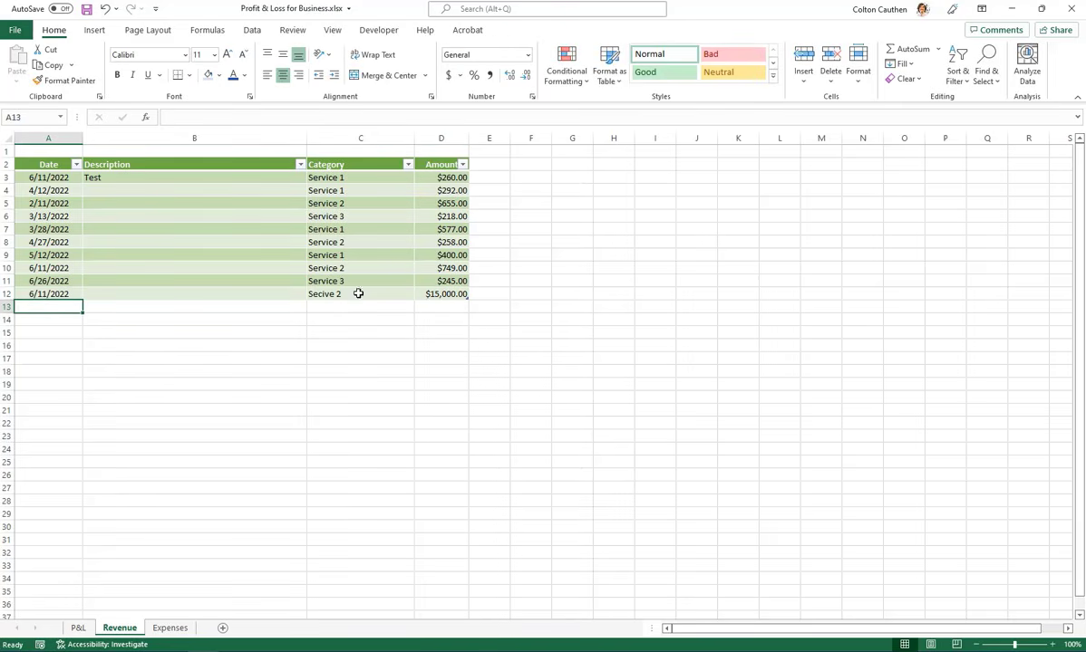
Correct the category in C12 by copying "Service 2" from C10, and check the Service 2 actuals on the P&L sheet
{"action": "left_click", "coordinate": [342, 294]}
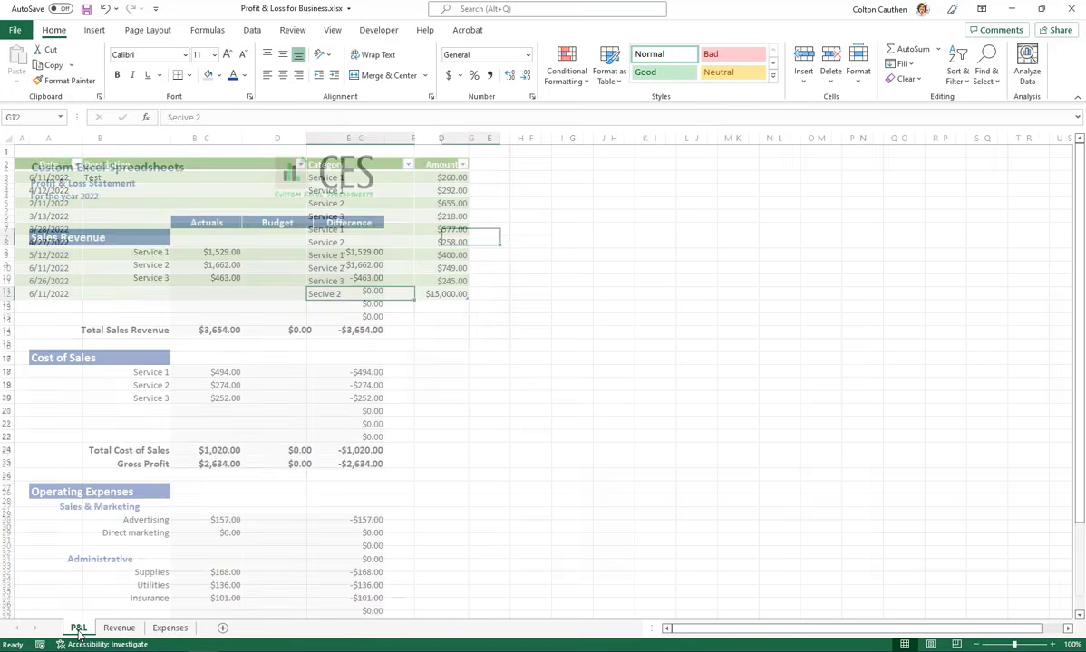
{"action": "left_click", "coordinate": [78, 628]}
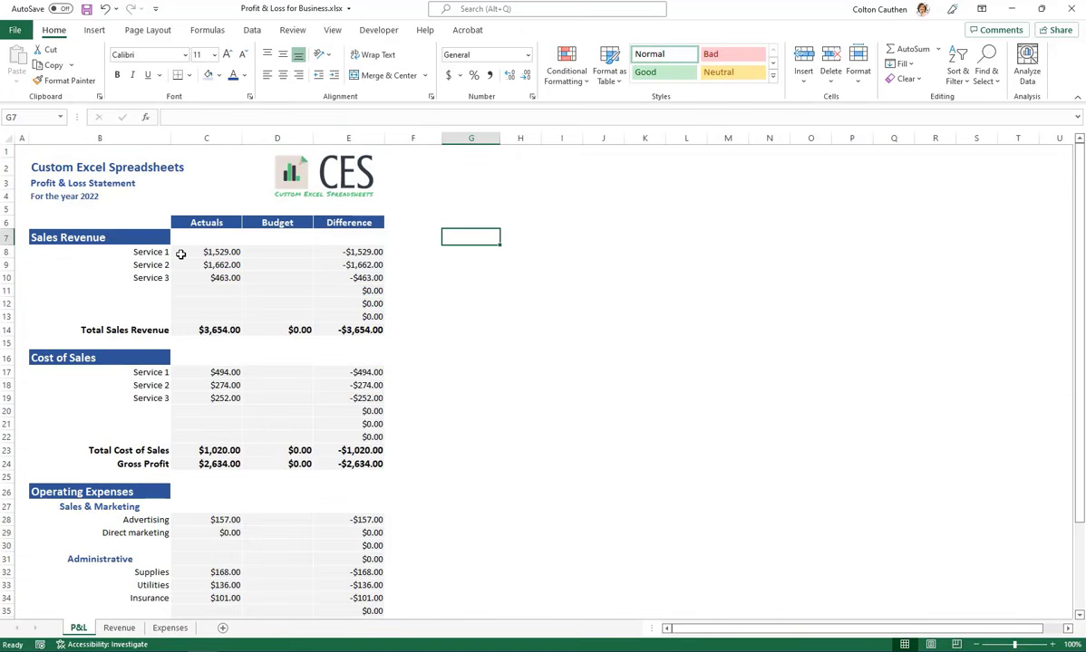
{"action": "left_click", "coordinate": [118, 628]}
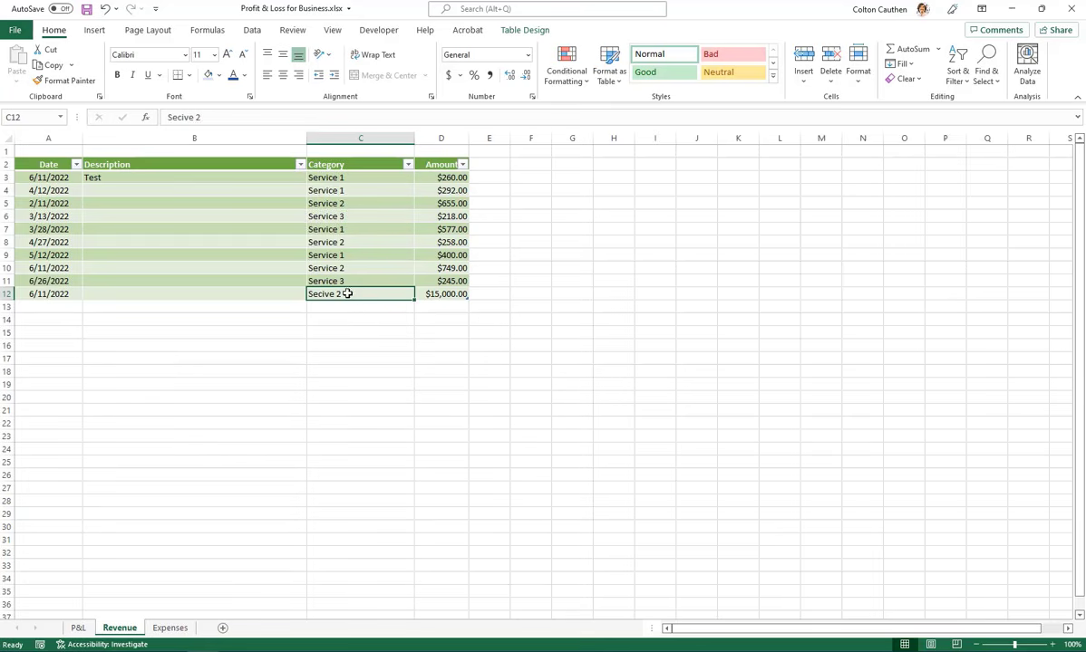
{"action": "key", "text": "Up"}
{"action": "key", "text": "Up"}
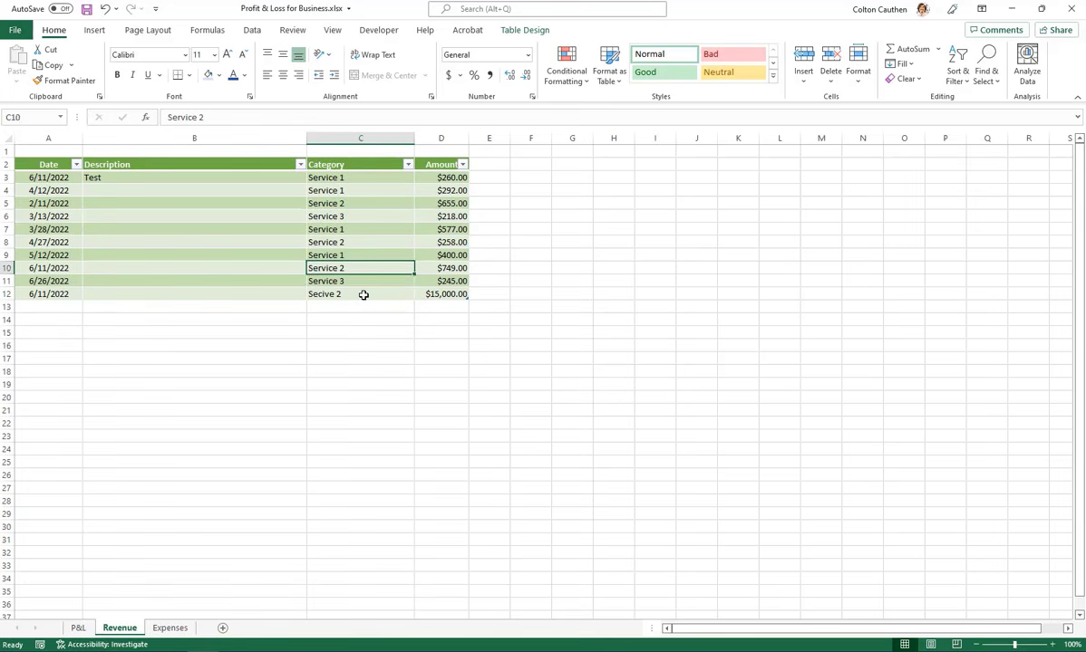
{"action": "key", "text": "ctrl+c"}
{"action": "key", "text": "Down"}
{"action": "key", "text": "Down"}
{"action": "key", "text": "ctrl+v"}
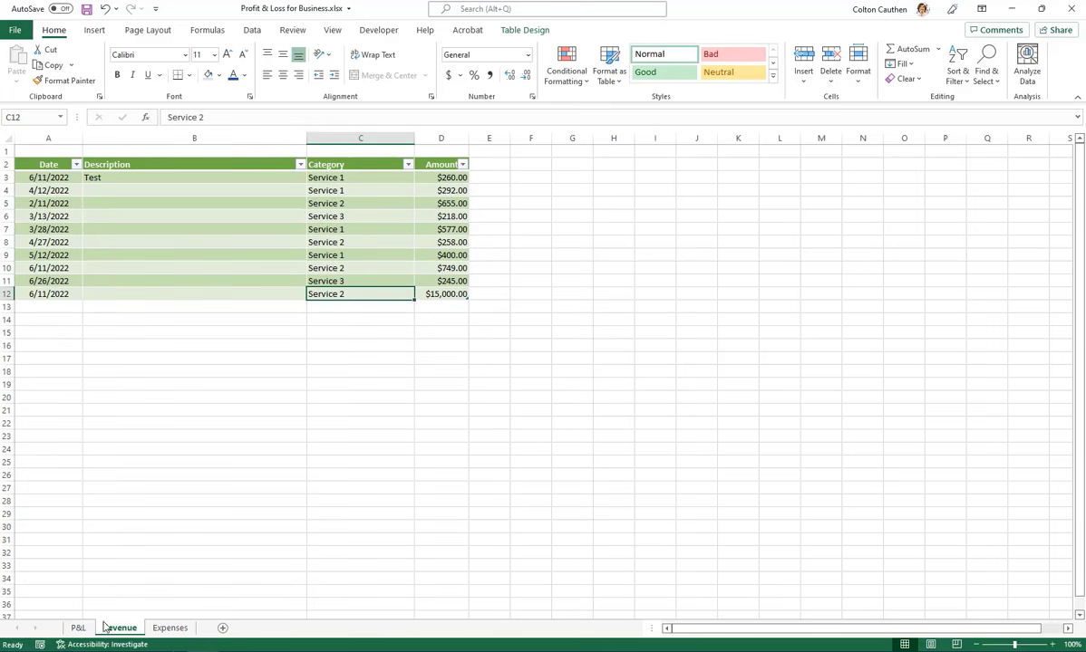
{"action": "left_click", "coordinate": [78, 628]}
{"action": "left_click", "coordinate": [205, 265]}
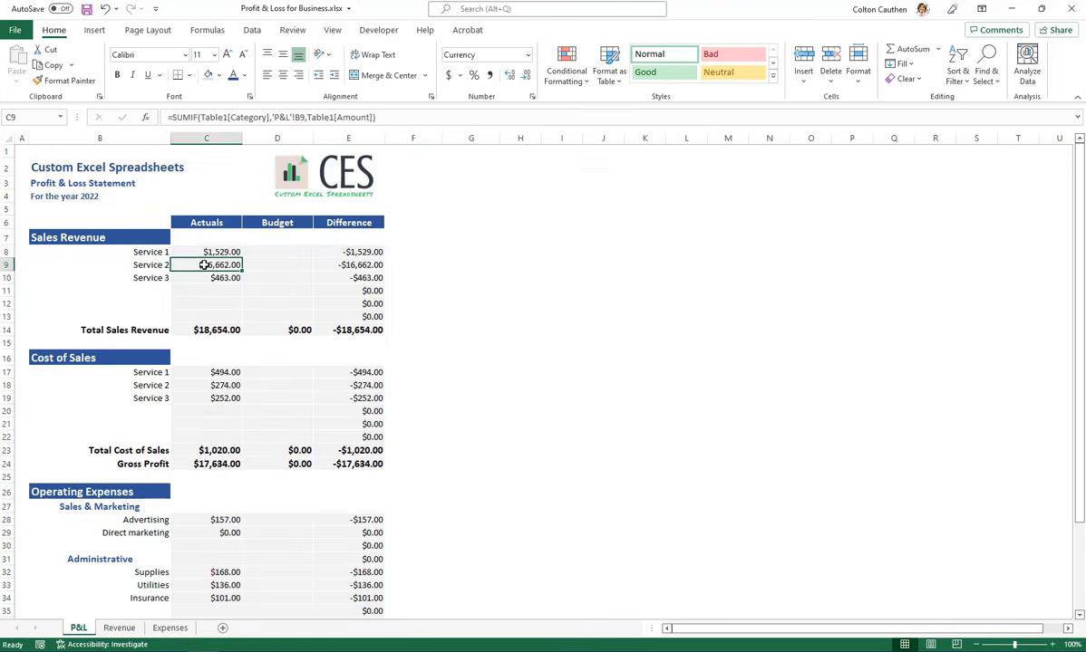
Add a new worksheet after Expenses and name it "Category"
{"action": "left_click", "coordinate": [118, 628]}
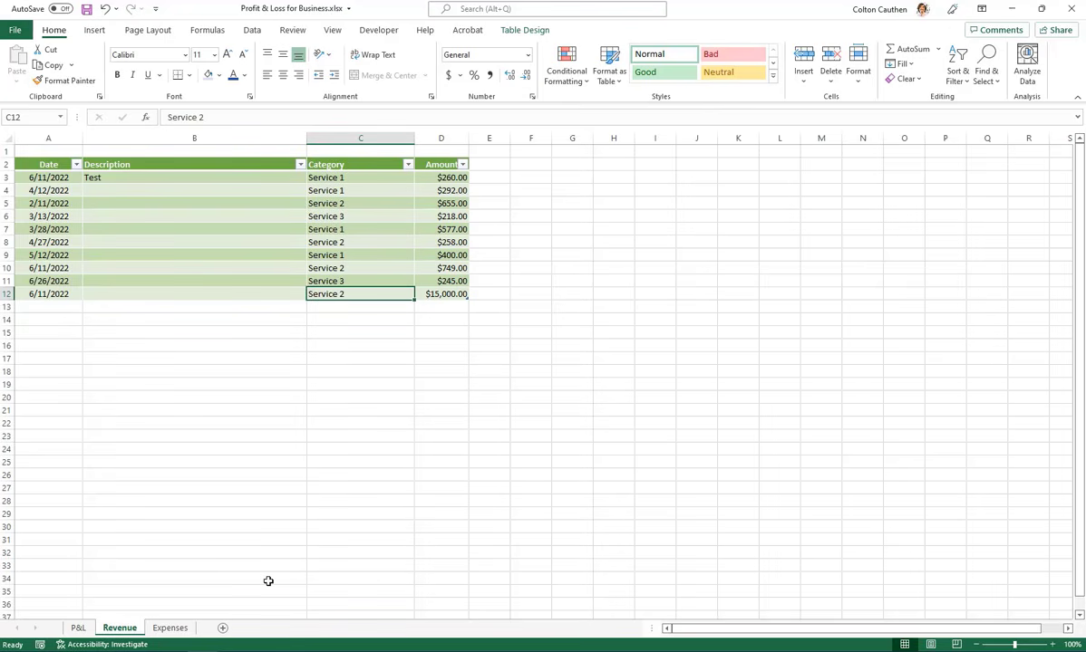
{"action": "left_click", "coordinate": [223, 628]}
{"action": "left_click_drag", "start_coordinate": [266, 632], "coordinate": [243, 647]}
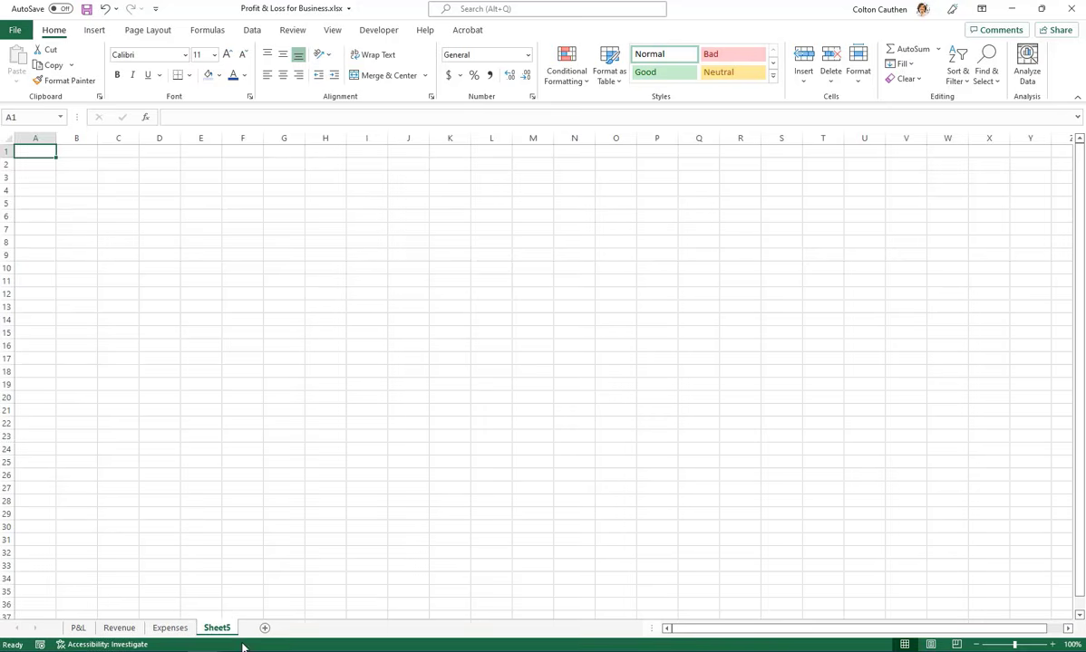
{"action": "double_click", "coordinate": [216, 629]}
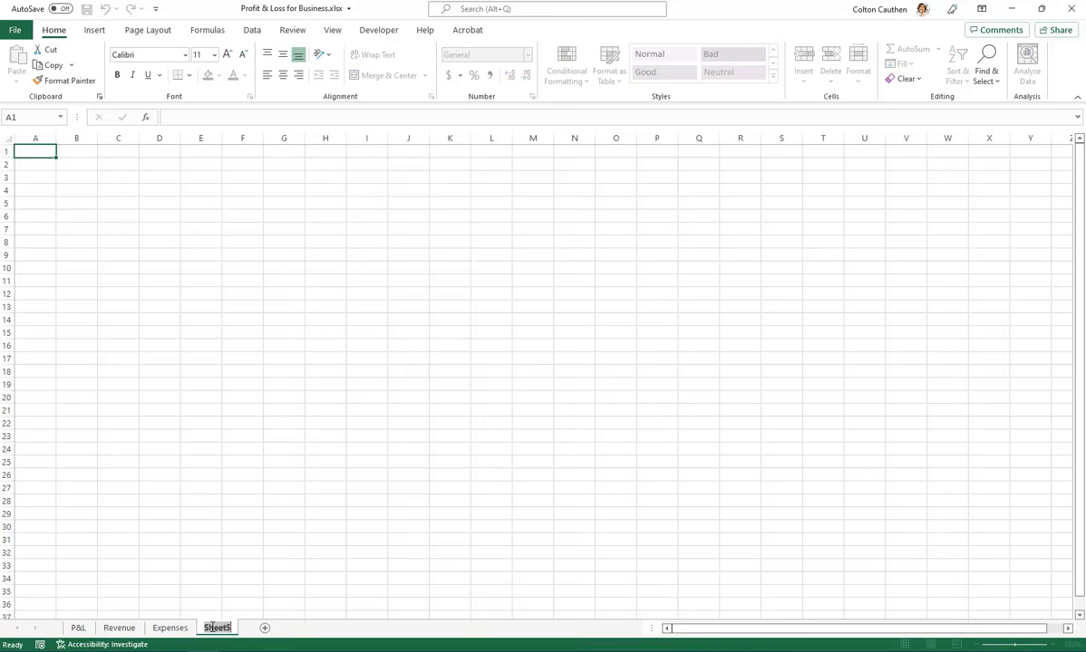
{"action": "type", "text": "L"}
{"action": "type", "text": "ategory"}
{"action": "key", "text": "Return"}
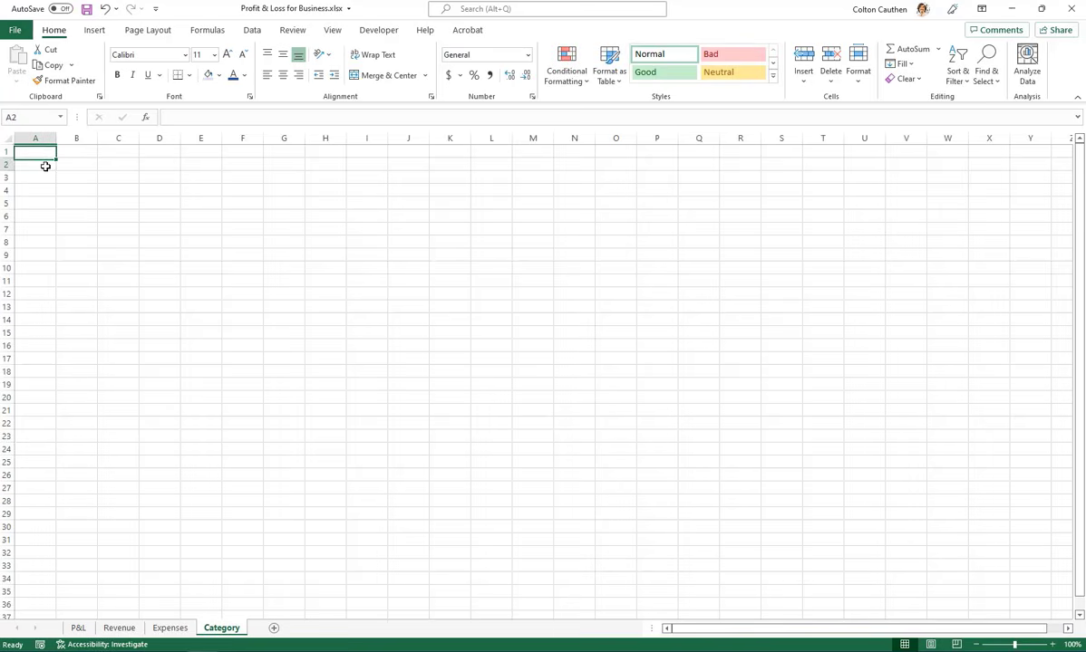
Enter the headings "Revenue" in A2 and "Expenses" in C2 of the Category sheet
{"action": "left_click", "coordinate": [43, 163]}
{"action": "type", "text": "Revenuy"}
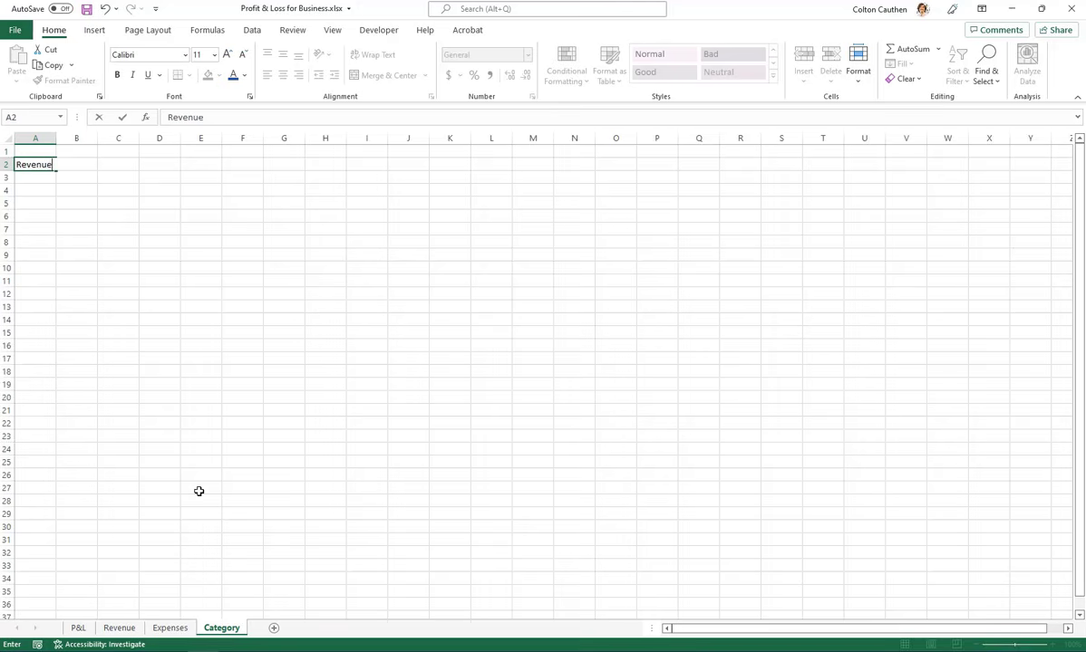
{"action": "key", "text": "Tab"}
{"action": "left_click", "coordinate": [75, 628]}
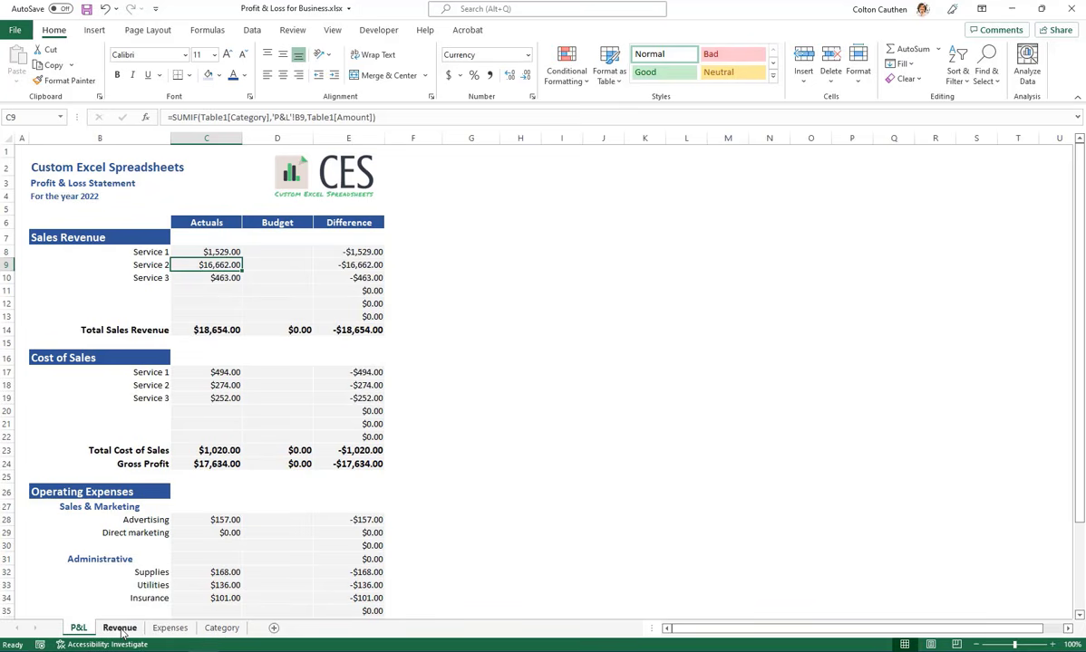
{"action": "left_click", "coordinate": [170, 629]}
{"action": "left_click", "coordinate": [222, 628]}
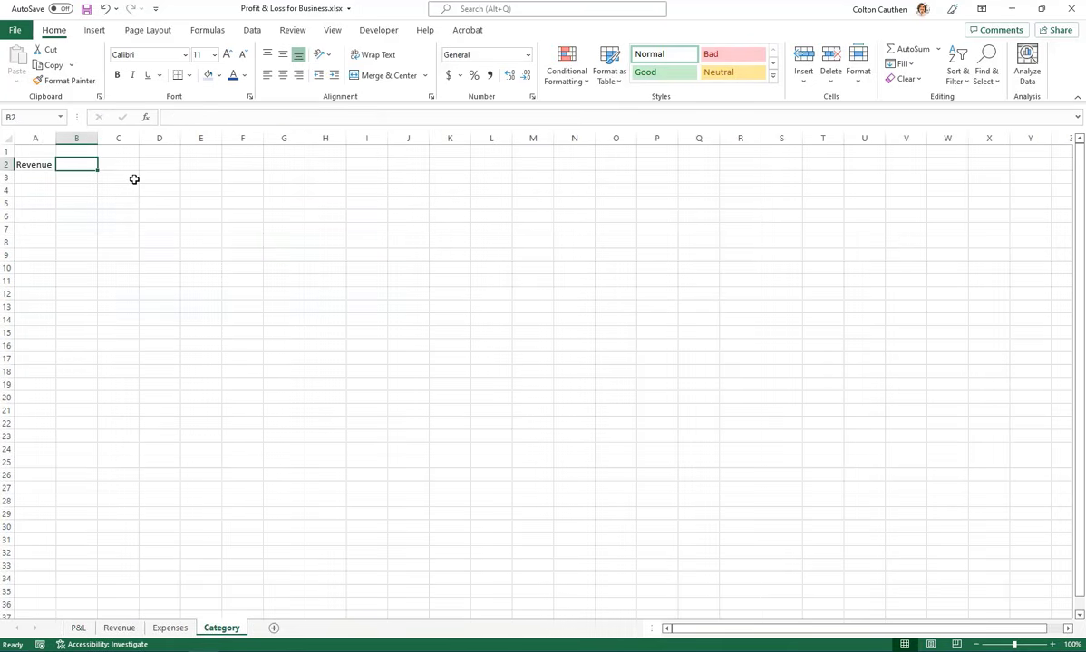
{"action": "key", "text": "Tab"}
{"action": "type", "text": "Expenses"}
{"action": "key", "text": "Return"}
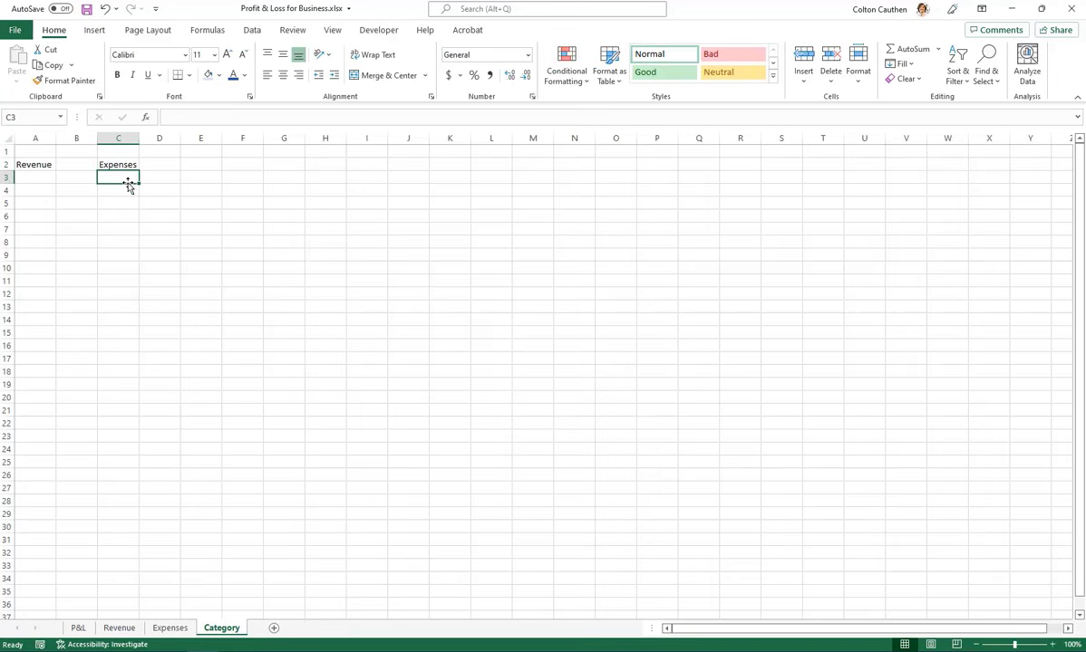
Widen columns A and C on the Category sheet to roughly two to three times the default width
{"action": "left_click_drag", "start_coordinate": [56, 138], "coordinate": [97, 137]}
{"action": "left_click_drag", "start_coordinate": [179, 138], "coordinate": [260, 138]}
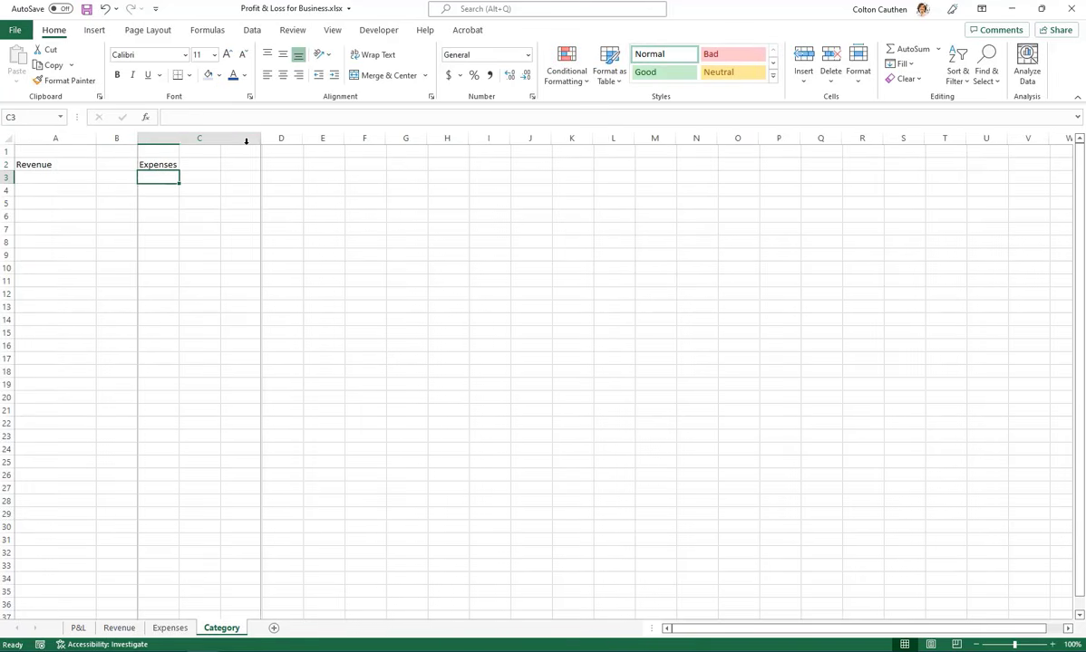
{"action": "left_click_drag", "start_coordinate": [97, 138], "coordinate": [107, 138]}
{"action": "left_click", "coordinate": [46, 230]}
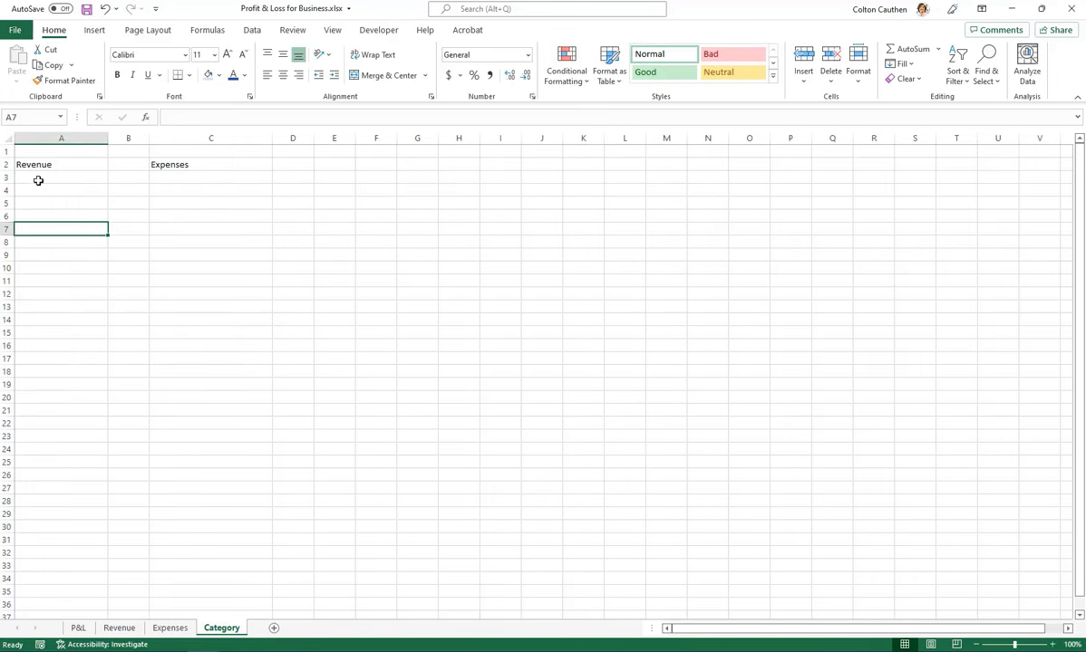
List the revenue categories "Service 1", "Service 2" and "Service 3" in A3:A5 under the Revenue heading
{"action": "left_click", "coordinate": [39, 179]}
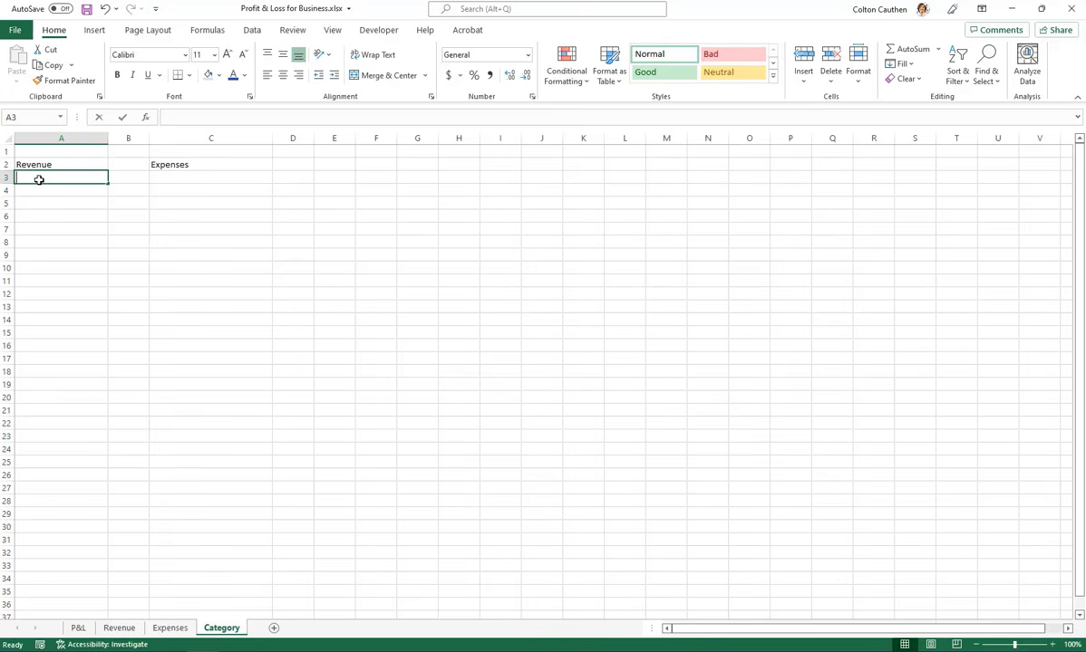
{"action": "type", "text": "Service 1"}
{"action": "key", "text": "Return"}
{"action": "type", "text": "Service 2"}
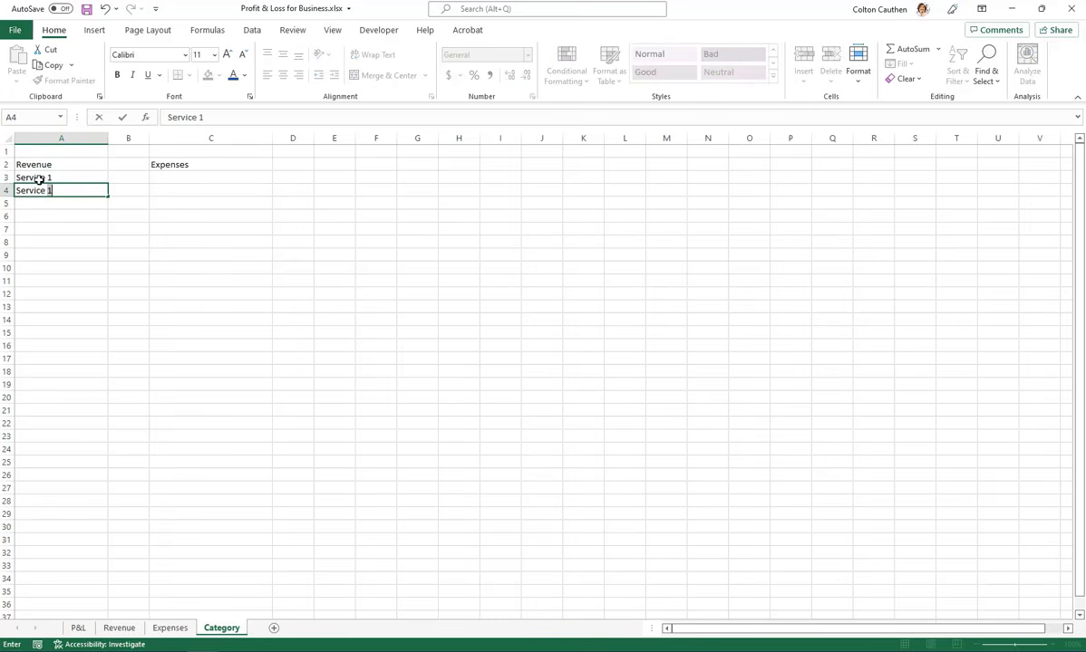
{"action": "key", "text": "Return"}
{"action": "type", "text": "Service 43"}
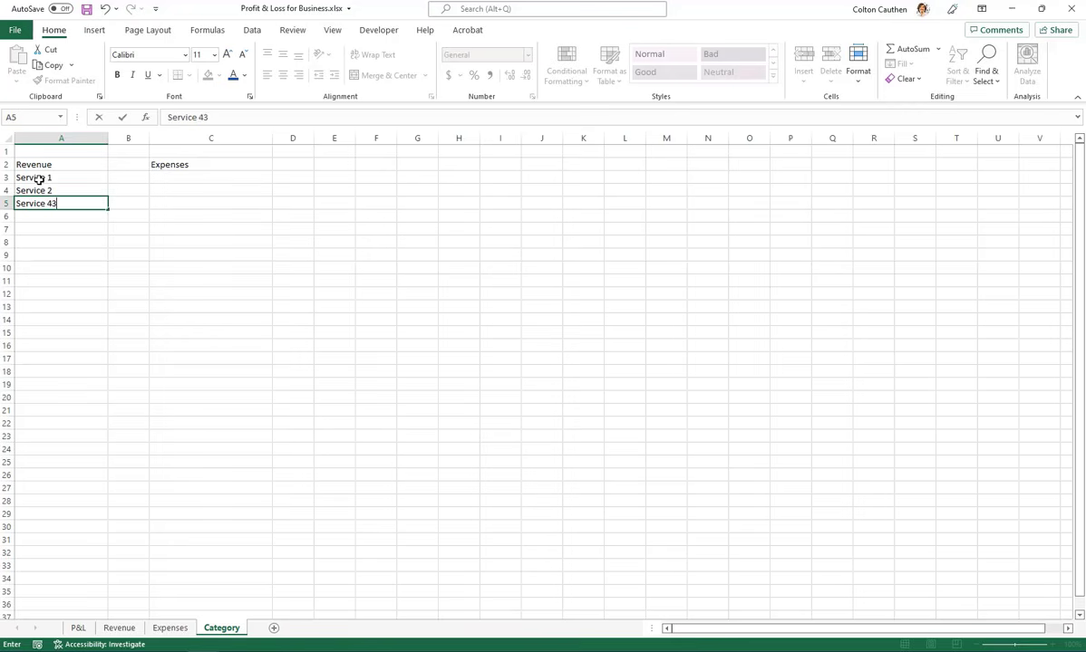
{"action": "key", "text": "Return"}
{"action": "key", "text": "Up"}
{"action": "type", "text": "Service 3"}
{"action": "key", "text": "Return"}
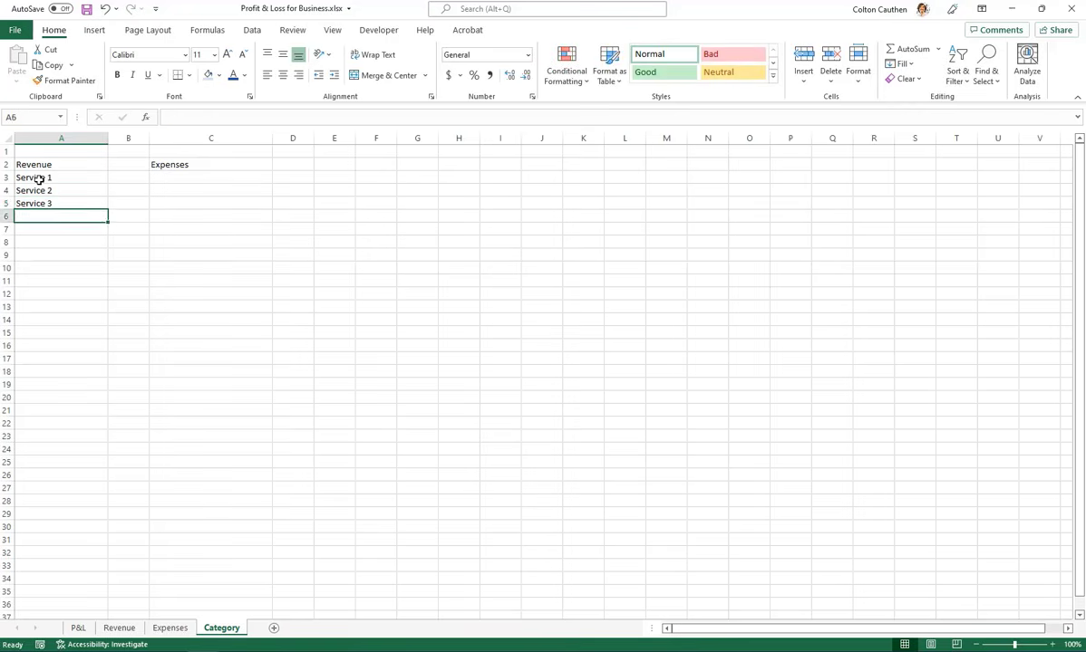
Copy the three service names from A3:A5 to C3:C5 under the Expenses heading
{"action": "left_click", "coordinate": [98, 205]}
{"action": "left_click_drag", "start_coordinate": [83, 181], "coordinate": [91, 205]}
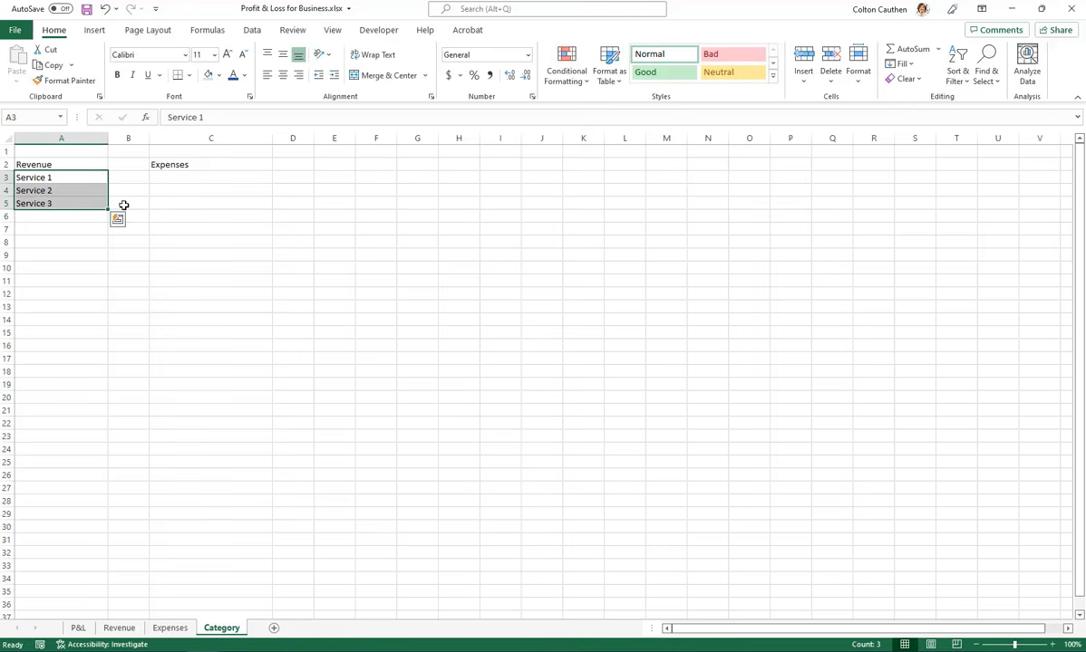
{"action": "key", "text": "ctrl+c"}
{"action": "left_click", "coordinate": [169, 180]}
{"action": "key", "text": "ctrl+v"}
{"action": "left_click", "coordinate": [172, 230]}
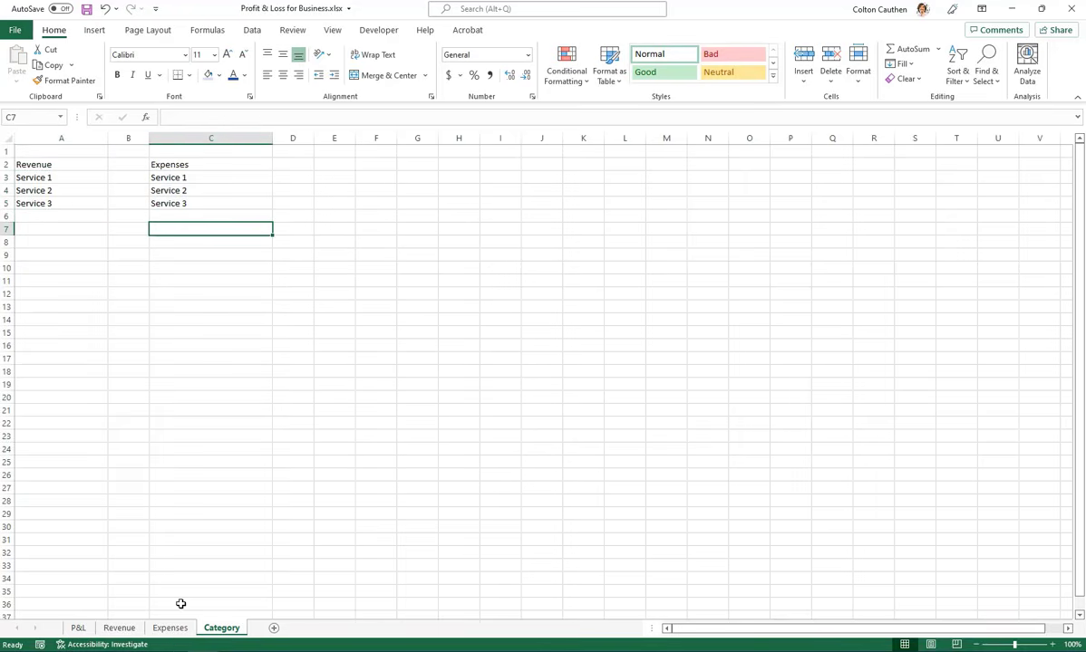
Copy the categories in C12:C17 of the Expenses sheet, Advertising through Direct marketing, to C6 of the Category sheet
{"action": "left_click", "coordinate": [170, 628]}
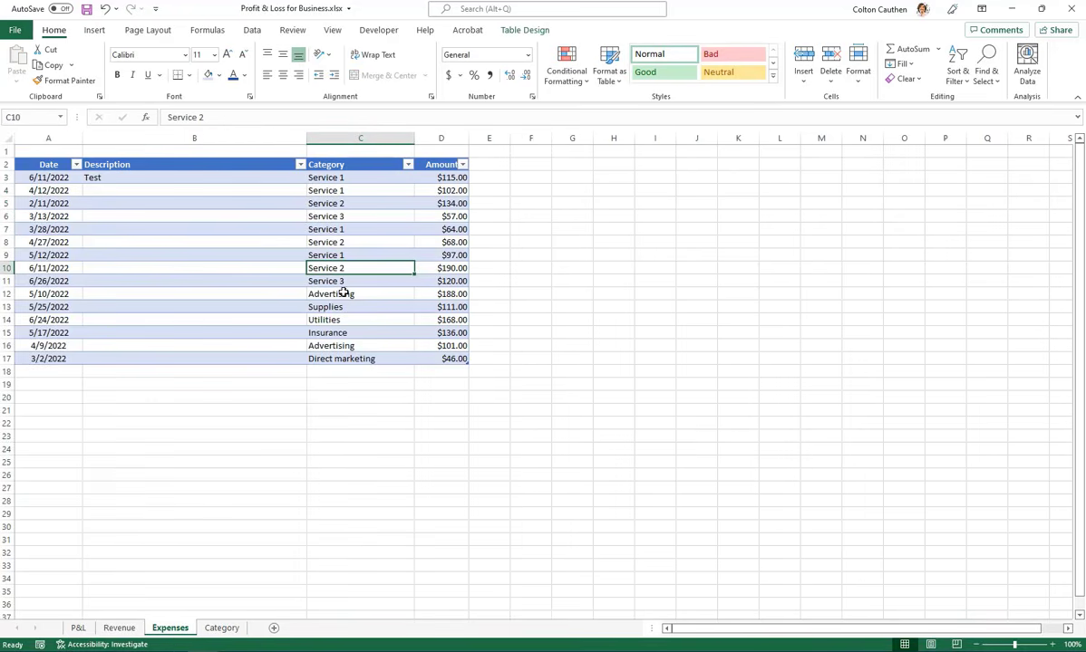
{"action": "left_click_drag", "start_coordinate": [341, 292], "coordinate": [339, 358]}
{"action": "key", "text": "ctrl+c"}
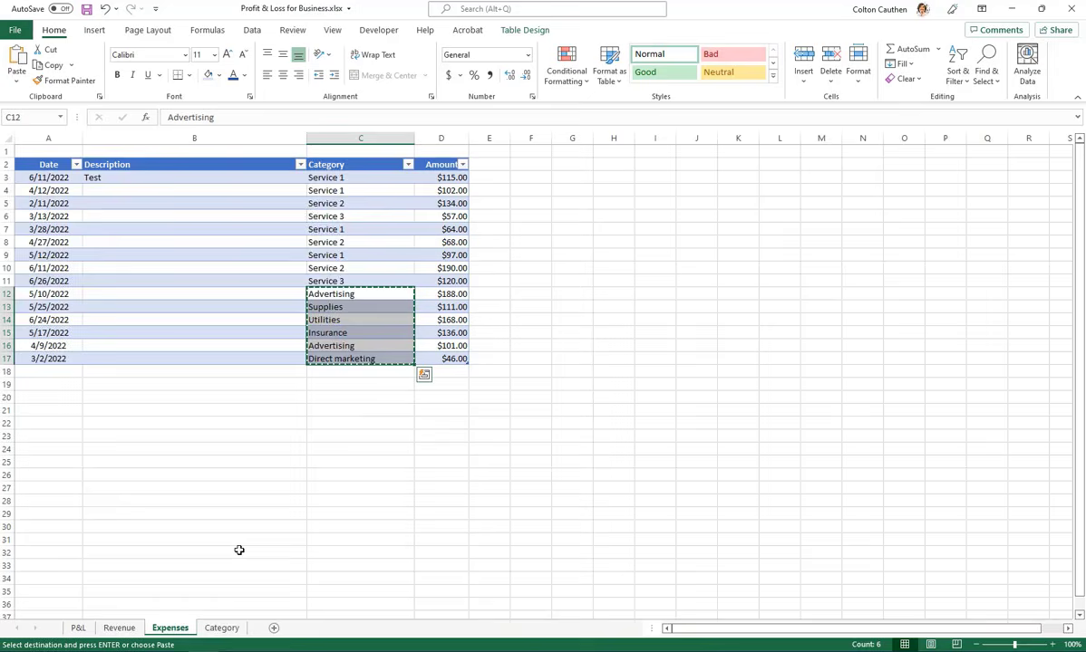
{"action": "left_click", "coordinate": [221, 628]}
{"action": "left_click", "coordinate": [169, 216]}
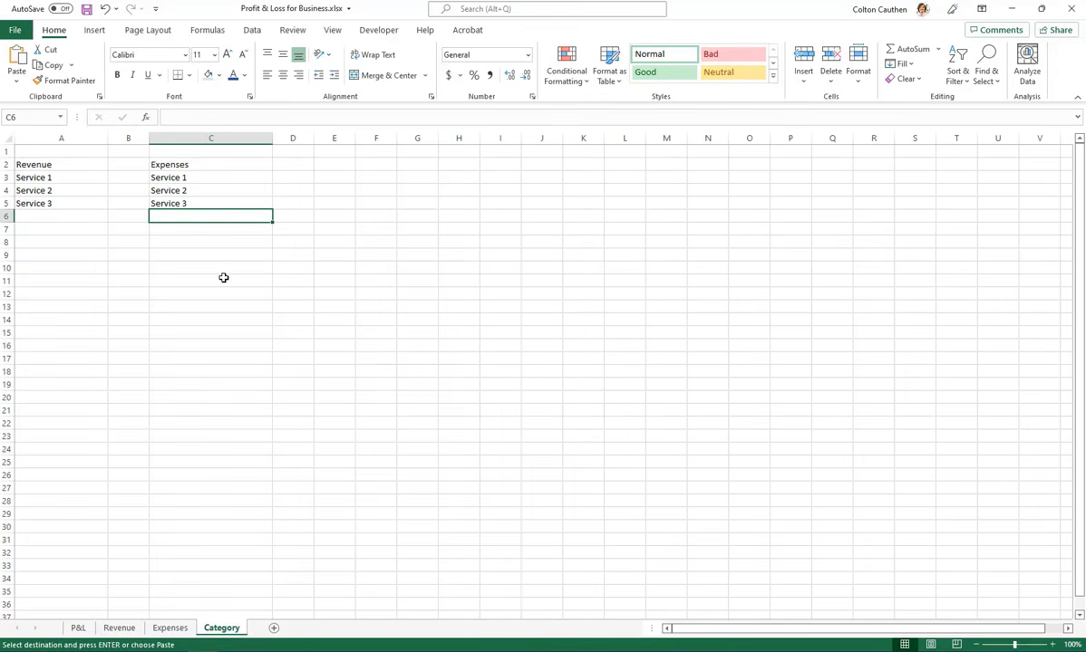
{"action": "key", "text": "ctrl+v"}
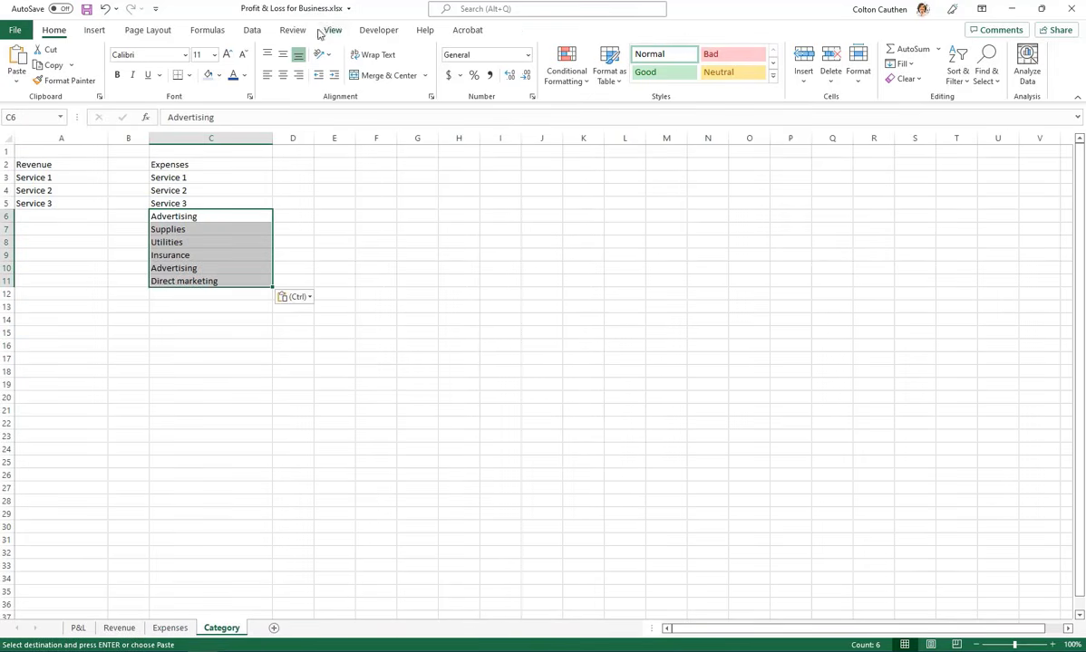
Remove duplicate values from the pasted expense categories in C6:C11
{"action": "left_click", "coordinate": [252, 30]}
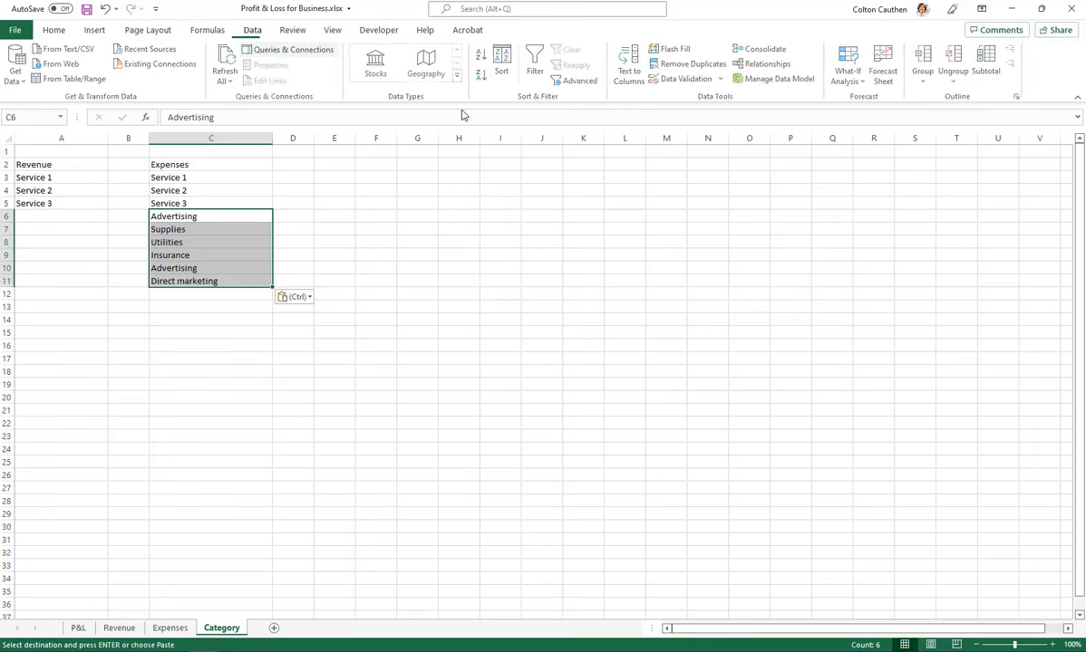
{"action": "left_click", "coordinate": [682, 64]}
{"action": "left_click", "coordinate": [740, 342]}
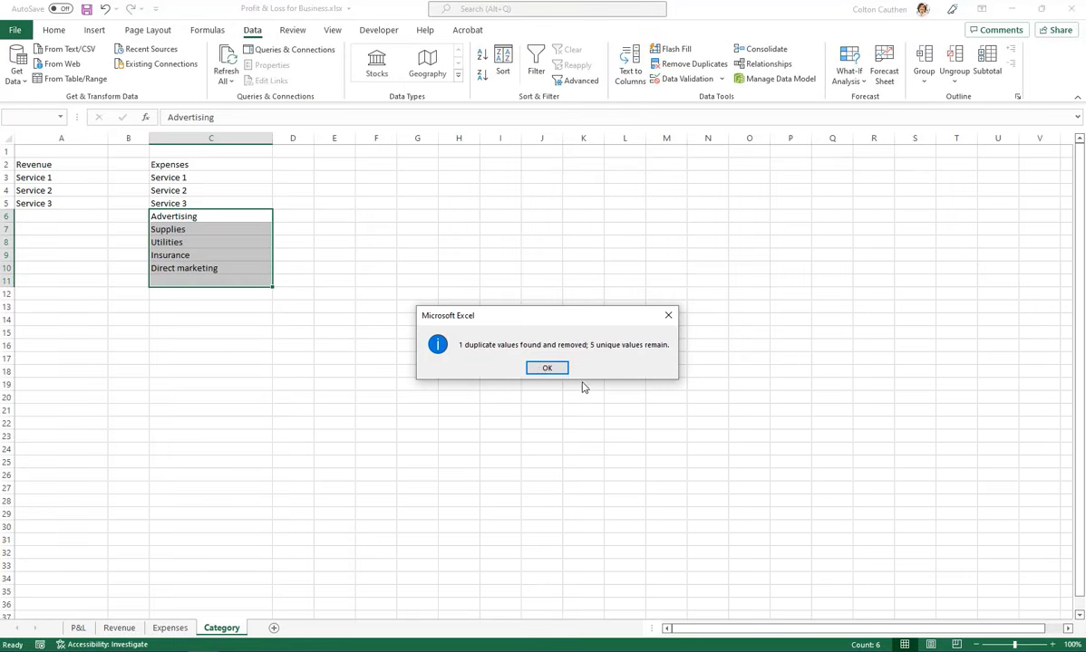
{"action": "left_click", "coordinate": [546, 368]}
{"action": "left_click", "coordinate": [204, 359]}
Select the Revenue list in A2:A5, including its heading
{"action": "left_click", "coordinate": [54, 163]}
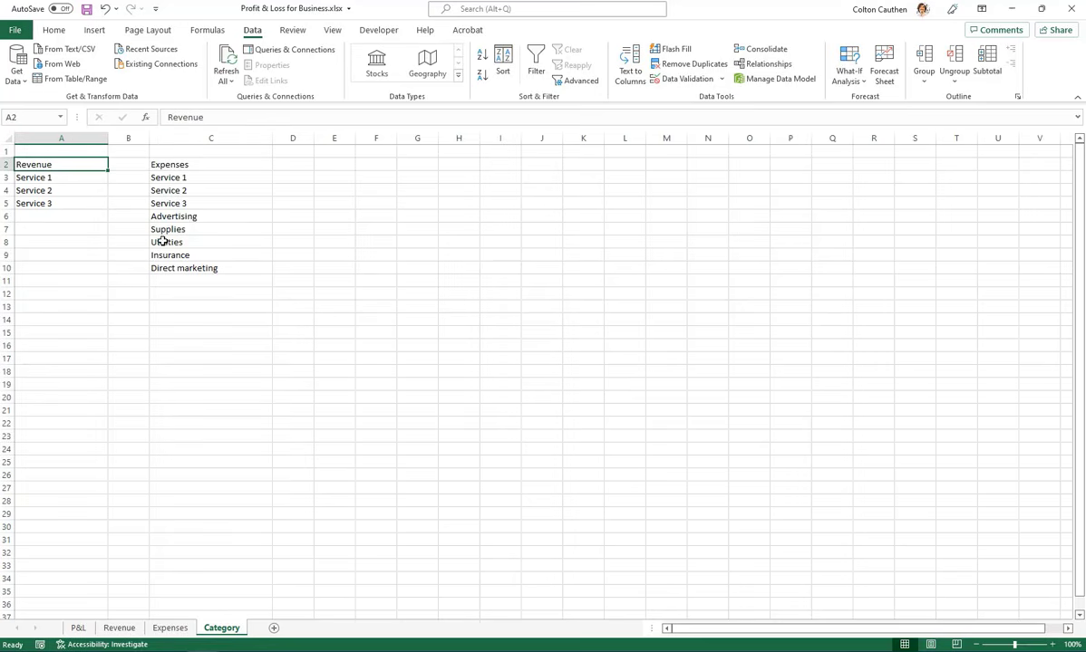
{"action": "left_click_drag", "start_coordinate": [41, 164], "coordinate": [45, 203]}
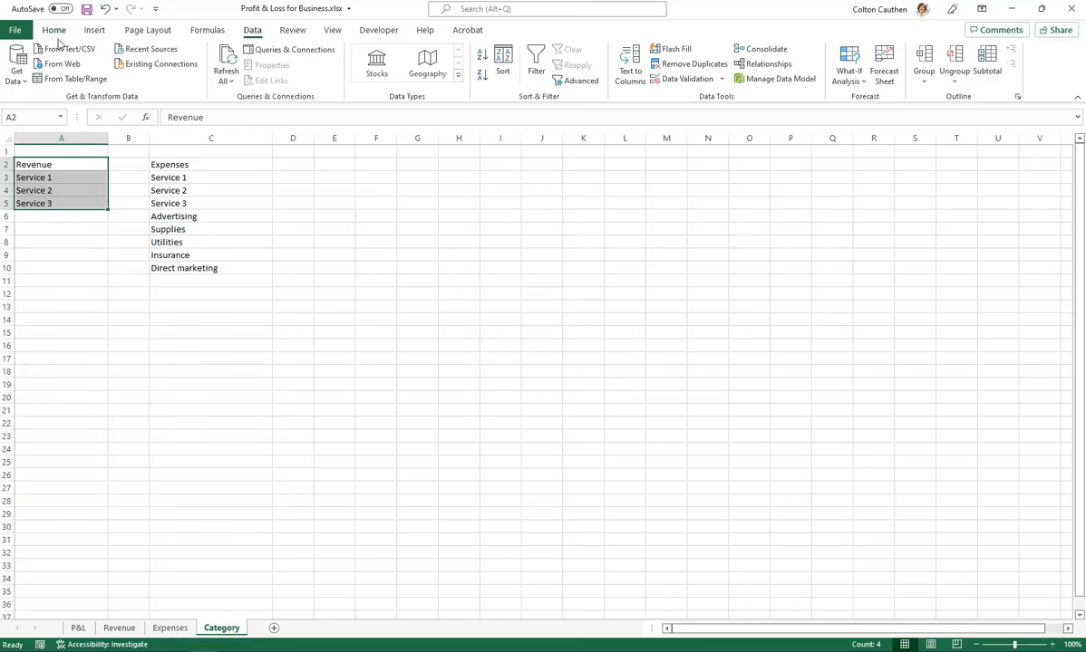
{"action": "left_click", "coordinate": [56, 31]}
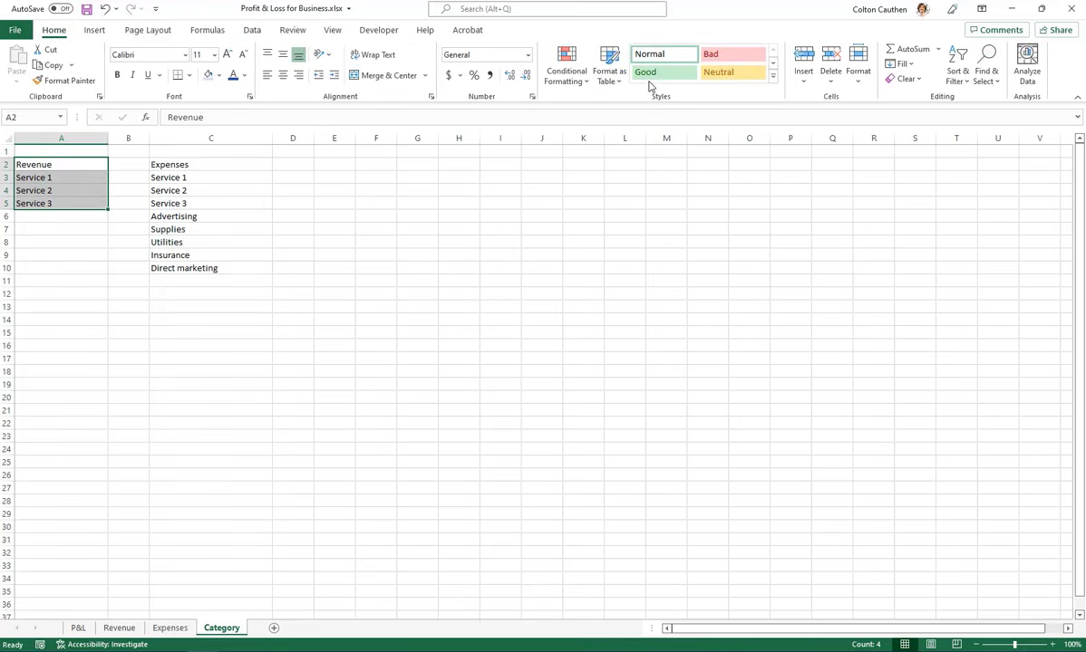
{"action": "left_click", "coordinate": [612, 80]}
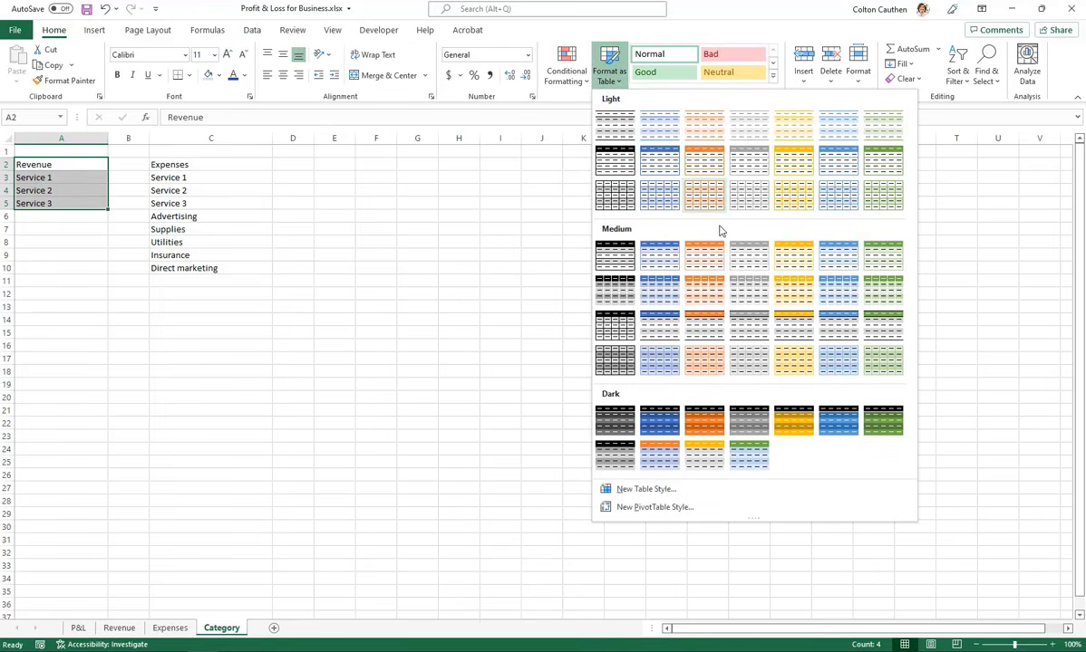
{"action": "left_click", "coordinate": [704, 256]}
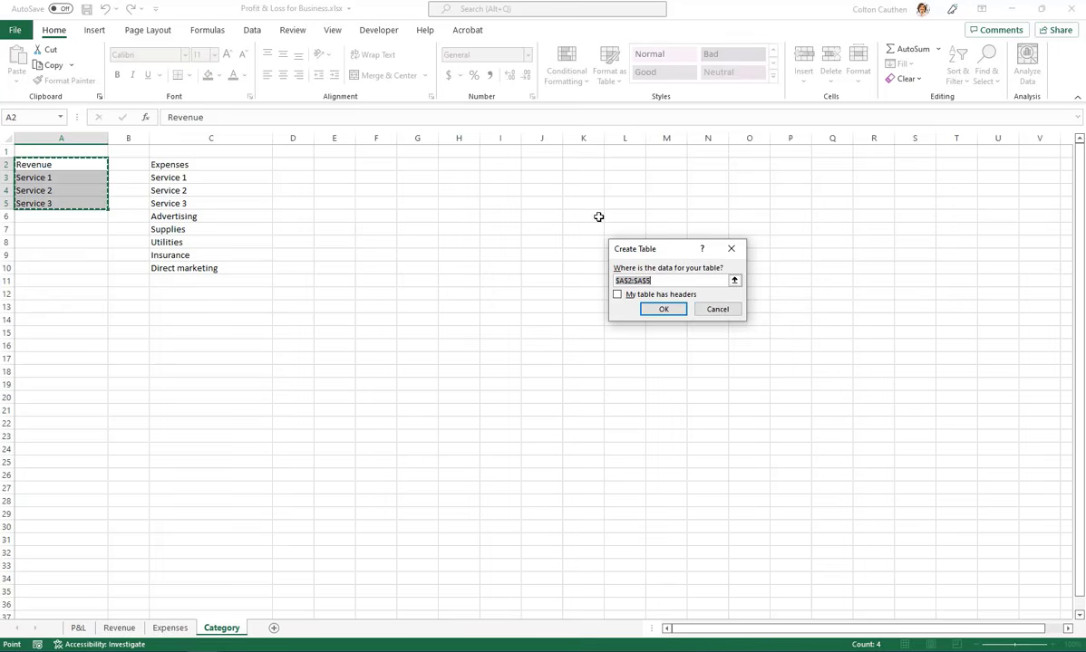
{"action": "left_click", "coordinate": [717, 309]}
Format the selected Revenue list as a table with headers, using the green medium style with shaded banded rows
{"action": "left_click", "coordinate": [612, 77]}
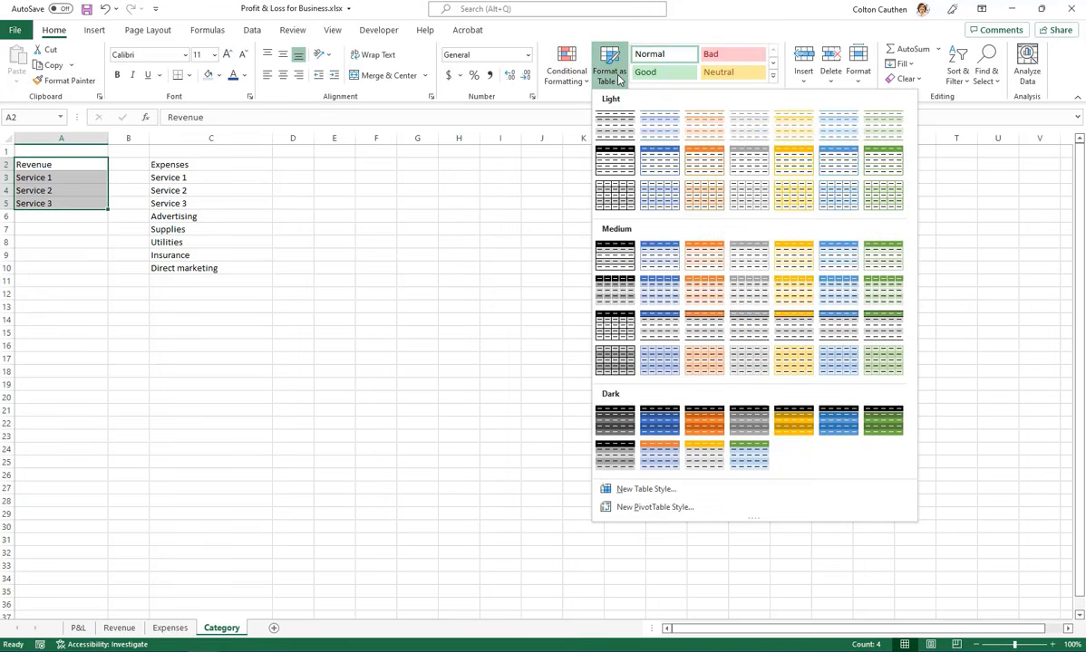
{"action": "left_click", "coordinate": [886, 292]}
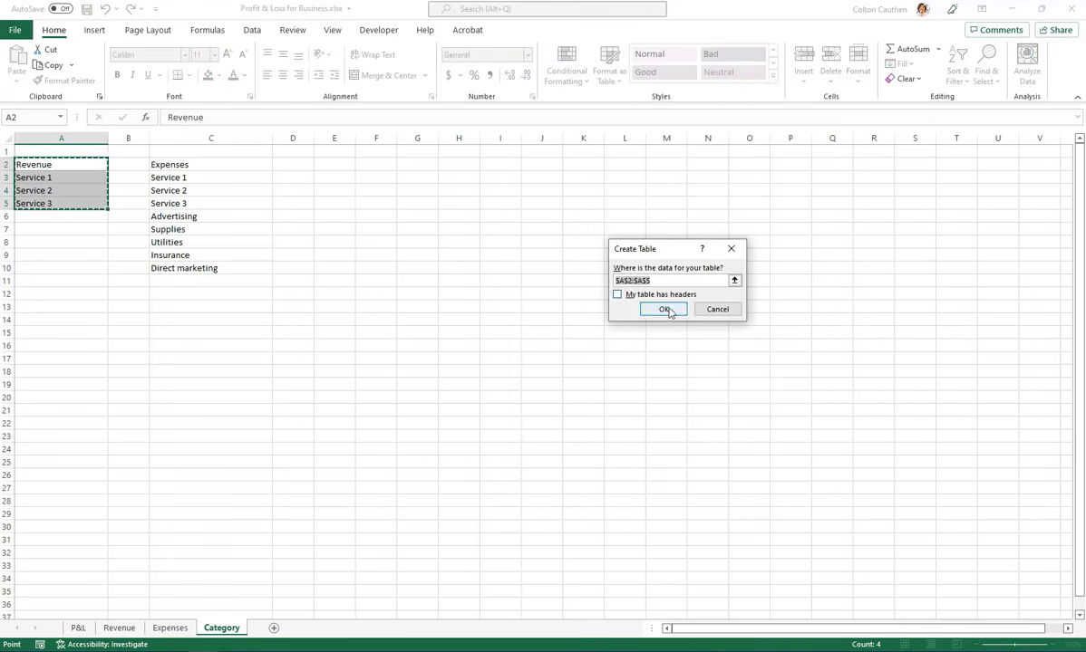
{"action": "left_click", "coordinate": [619, 294]}
{"action": "left_click", "coordinate": [658, 314]}
Format the Expenses list in C2:C10 as a table with headers, using the blue medium style
{"action": "left_click_drag", "start_coordinate": [229, 164], "coordinate": [215, 267]}
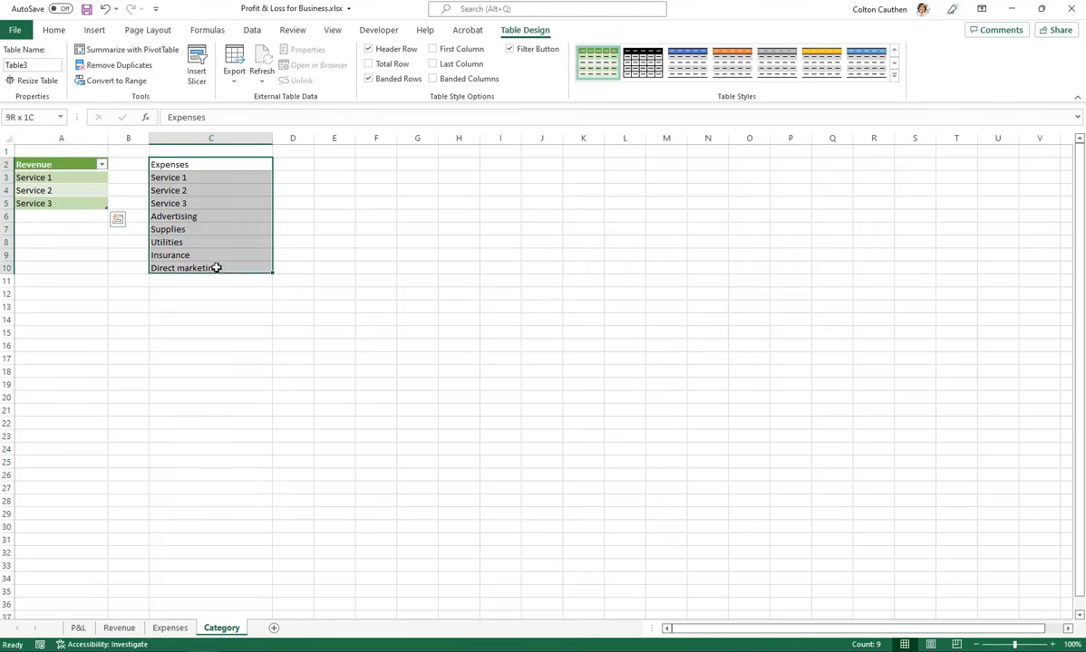
{"action": "left_click", "coordinate": [612, 77]}
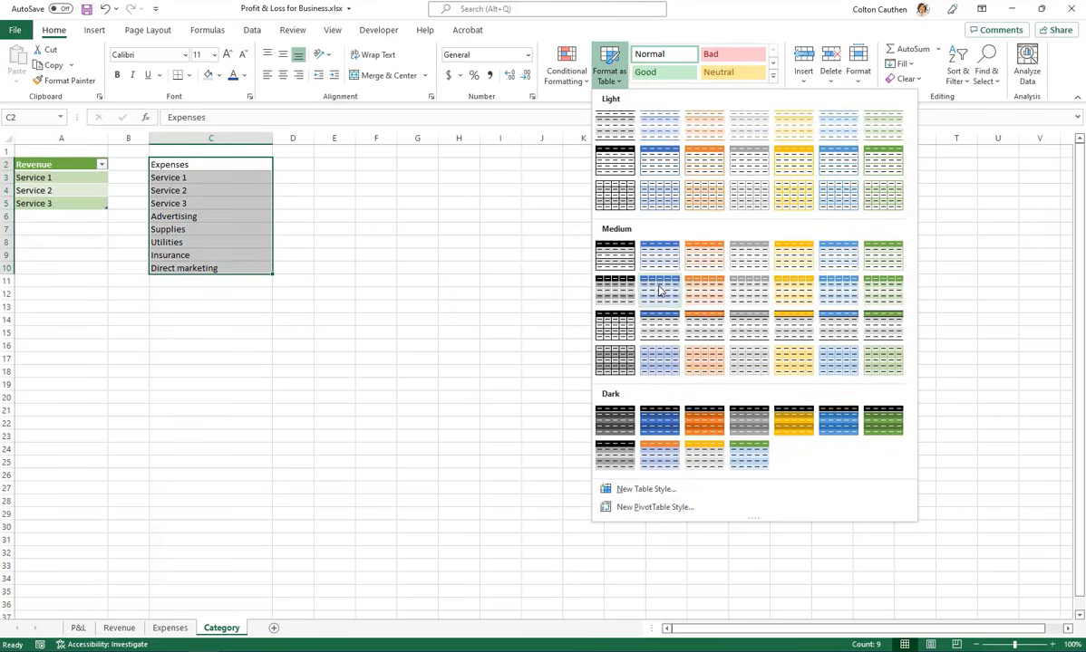
{"action": "left_click", "coordinate": [659, 255]}
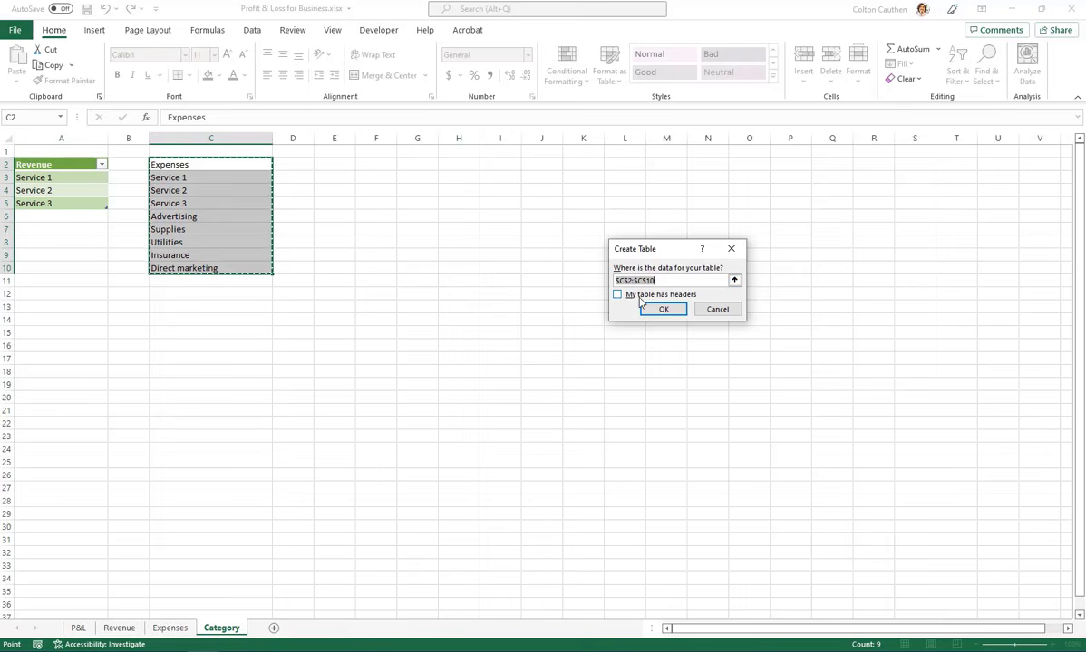
{"action": "left_click", "coordinate": [617, 294]}
{"action": "left_click", "coordinate": [659, 313]}
{"action": "left_click", "coordinate": [542, 256]}
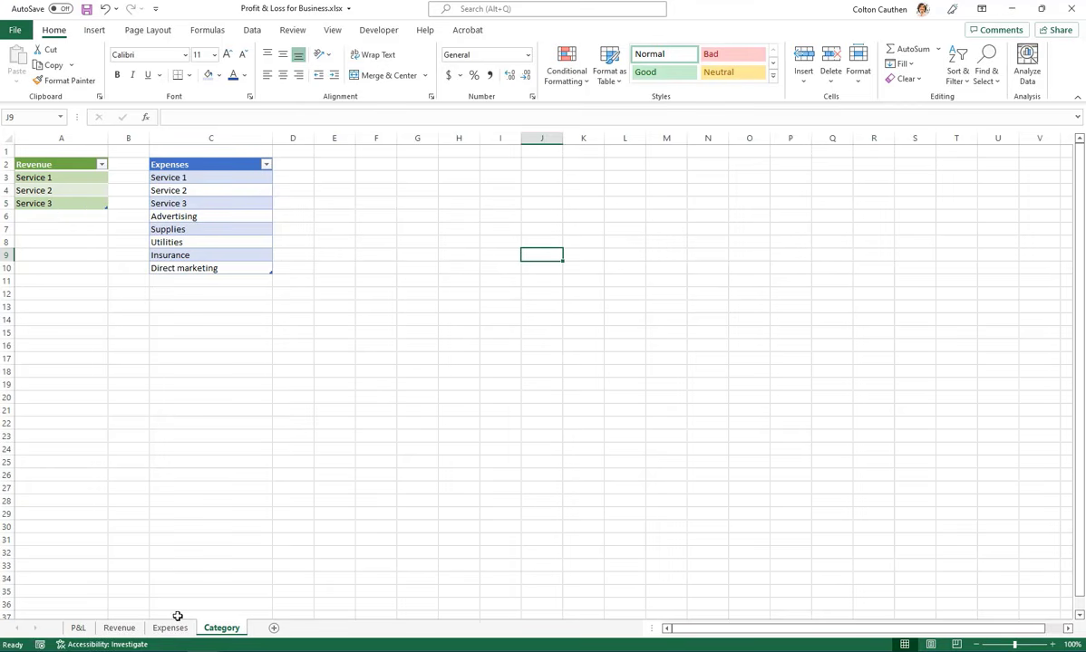
Add list data validation to the Category column of the Revenue sheet's table, with source =Category!$A$3:$A$5
{"action": "left_click", "coordinate": [119, 629]}
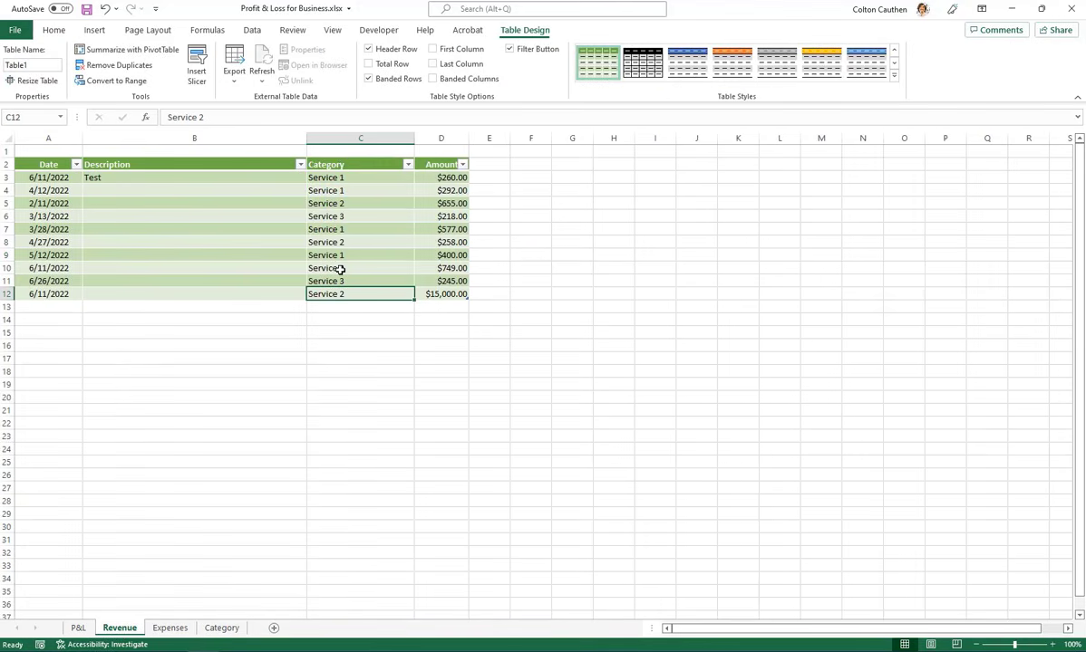
{"action": "left_click", "coordinate": [340, 157]}
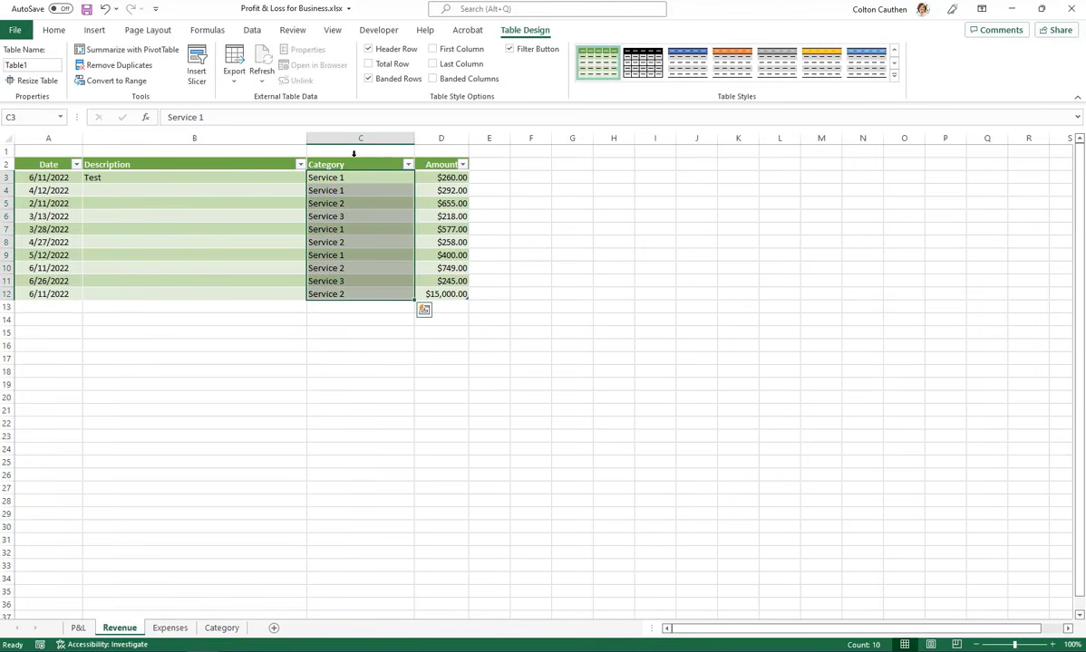
{"action": "left_click", "coordinate": [254, 32]}
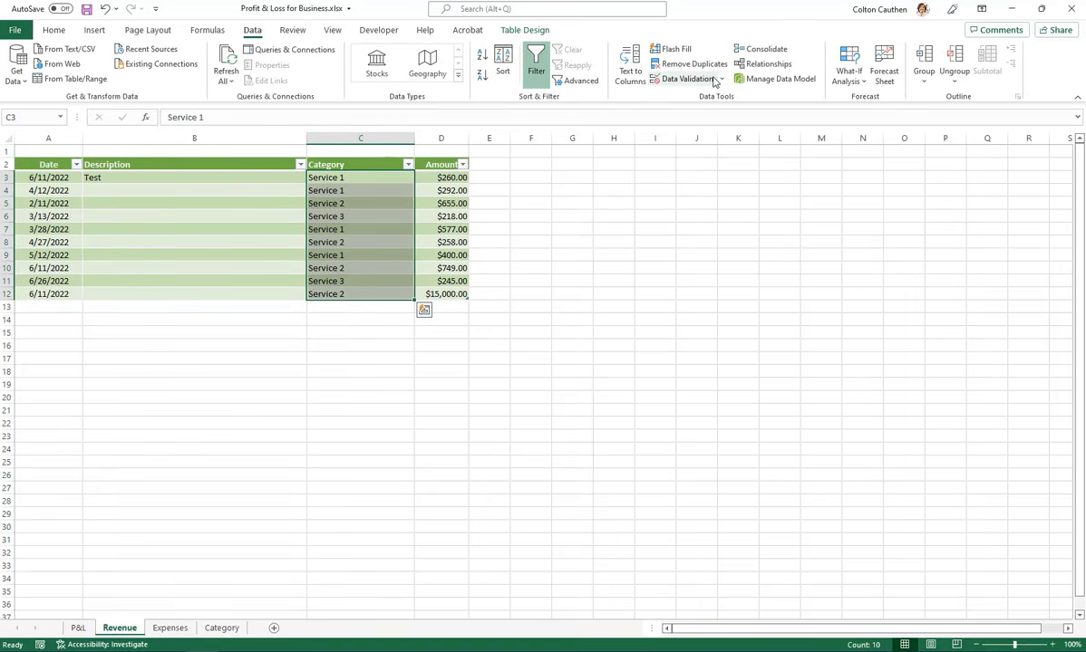
{"action": "left_click", "coordinate": [712, 80]}
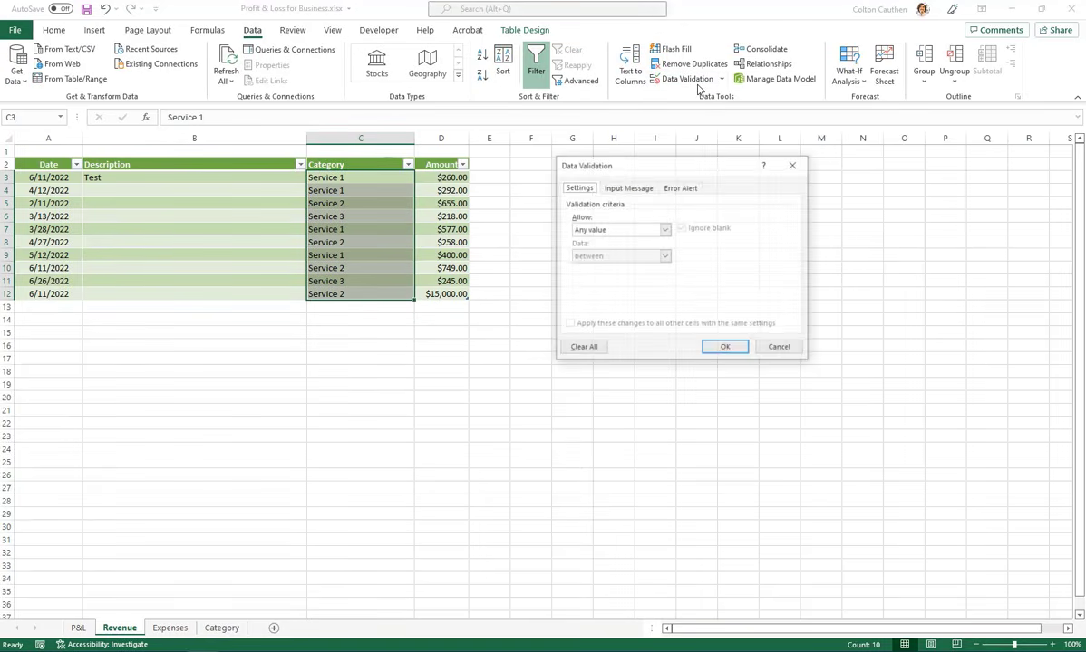
{"action": "left_click", "coordinate": [603, 231]}
{"action": "left_click", "coordinate": [582, 266]}
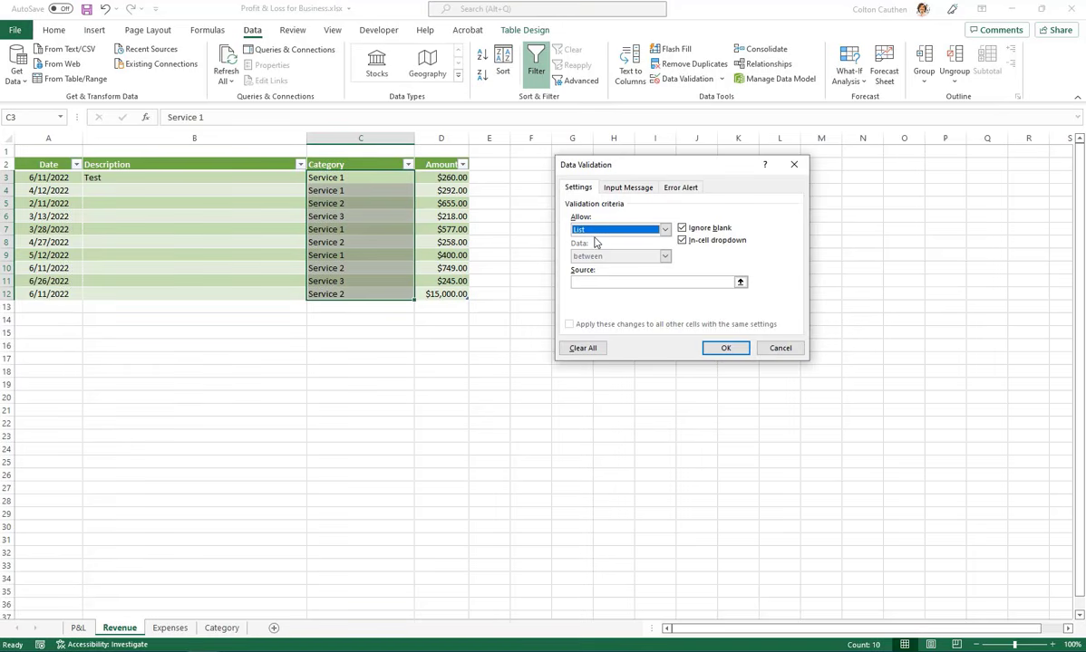
{"action": "left_click", "coordinate": [647, 281]}
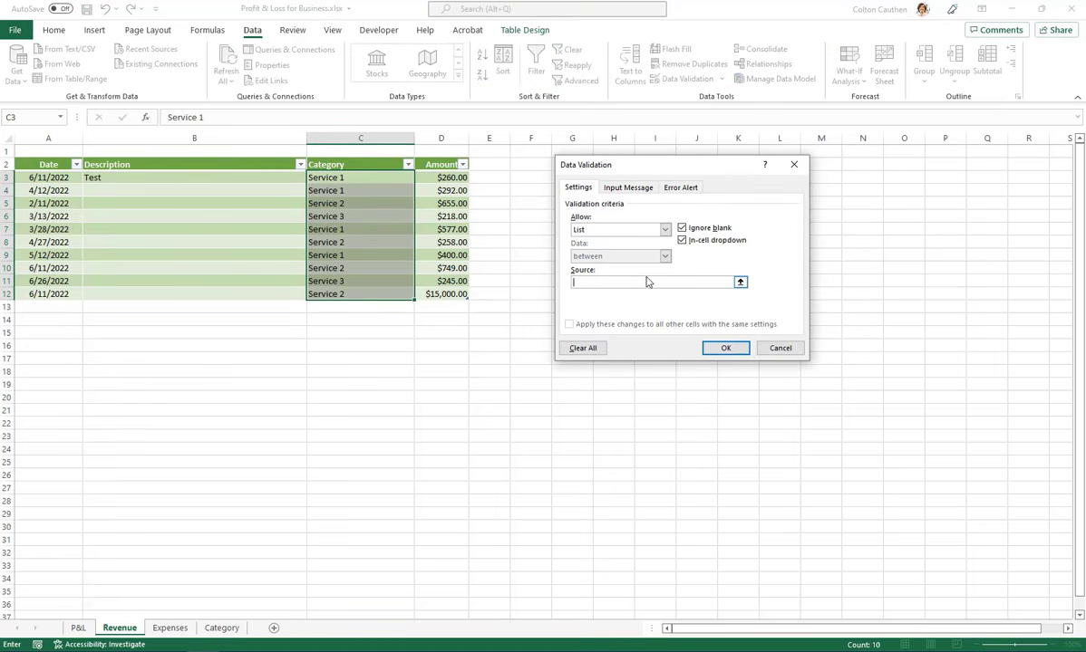
{"action": "left_click", "coordinate": [739, 282]}
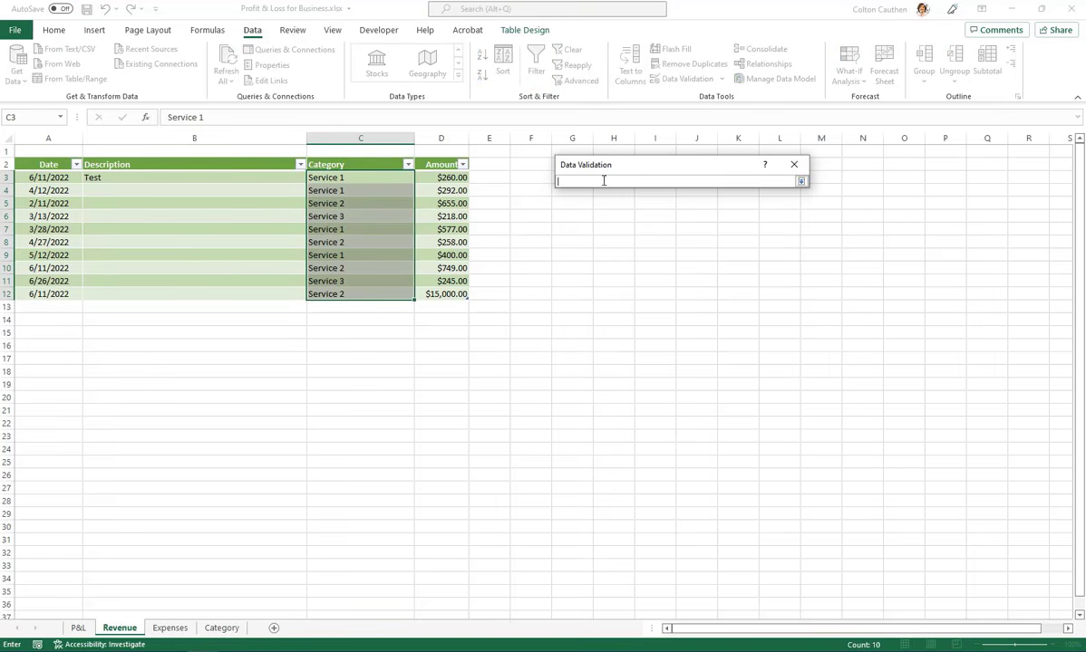
{"action": "left_click", "coordinate": [221, 628]}
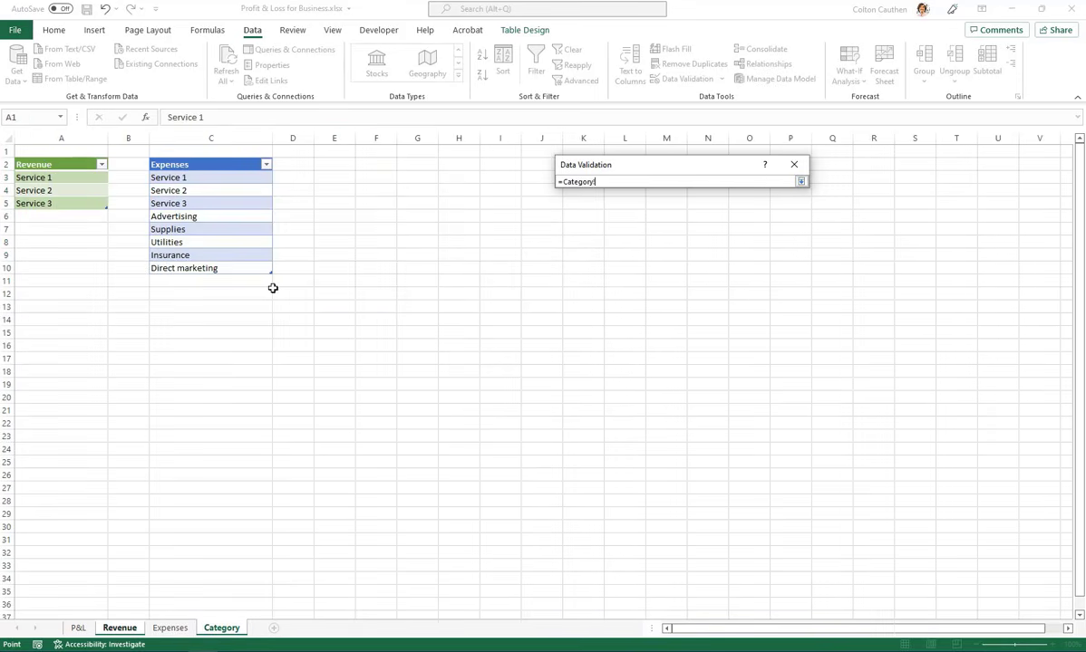
{"action": "left_click_drag", "start_coordinate": [36, 178], "coordinate": [37, 203]}
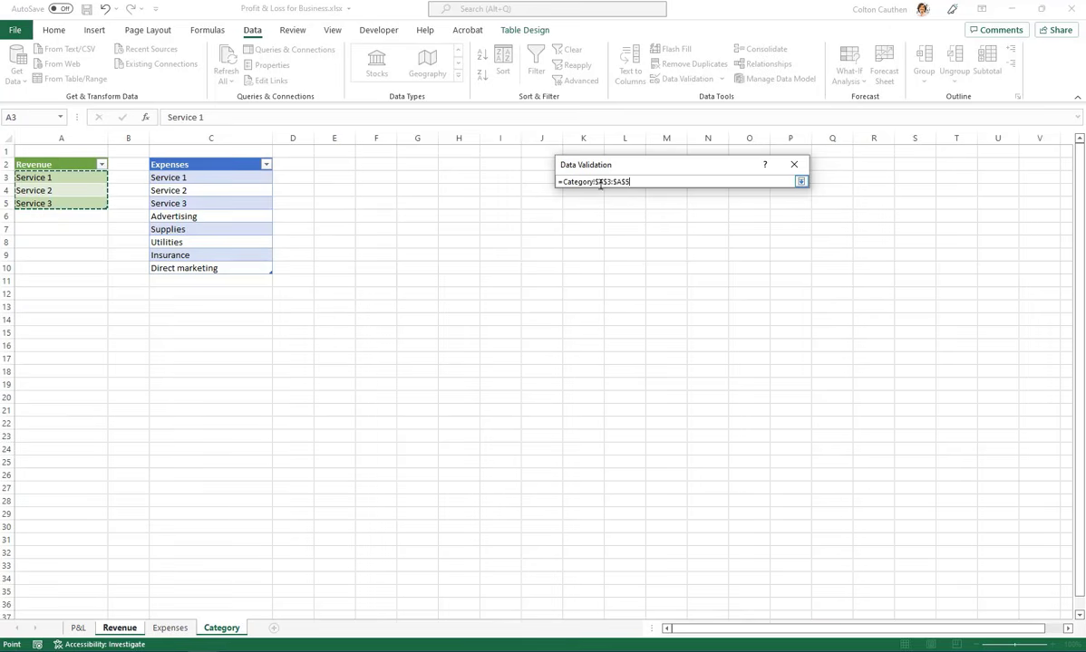
{"action": "key", "text": "Return"}
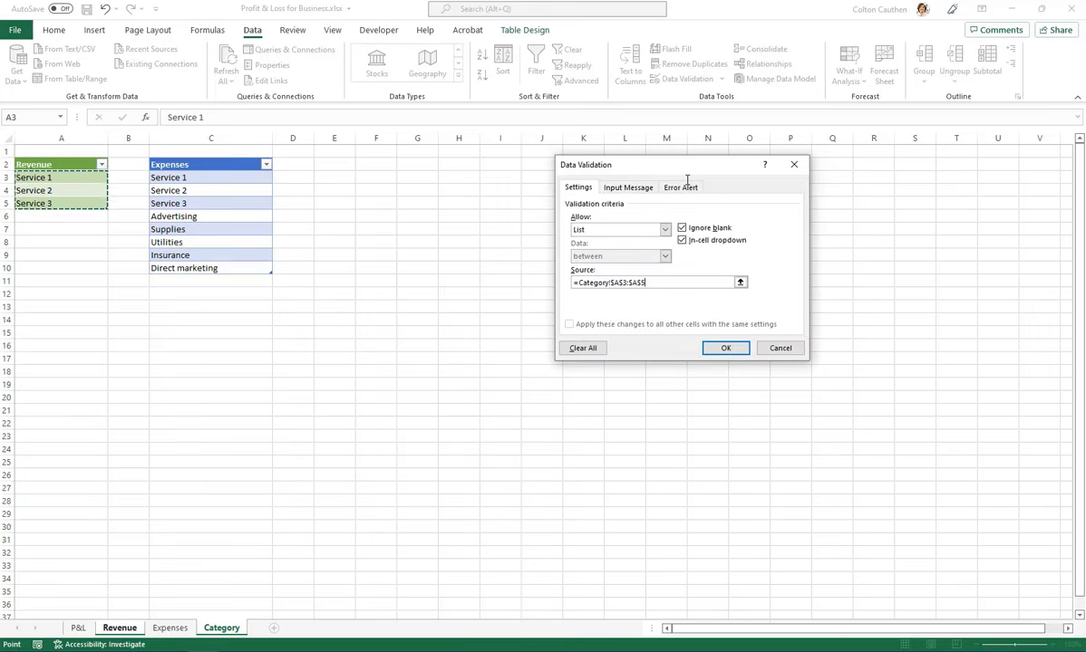
{"action": "left_click", "coordinate": [727, 347]}
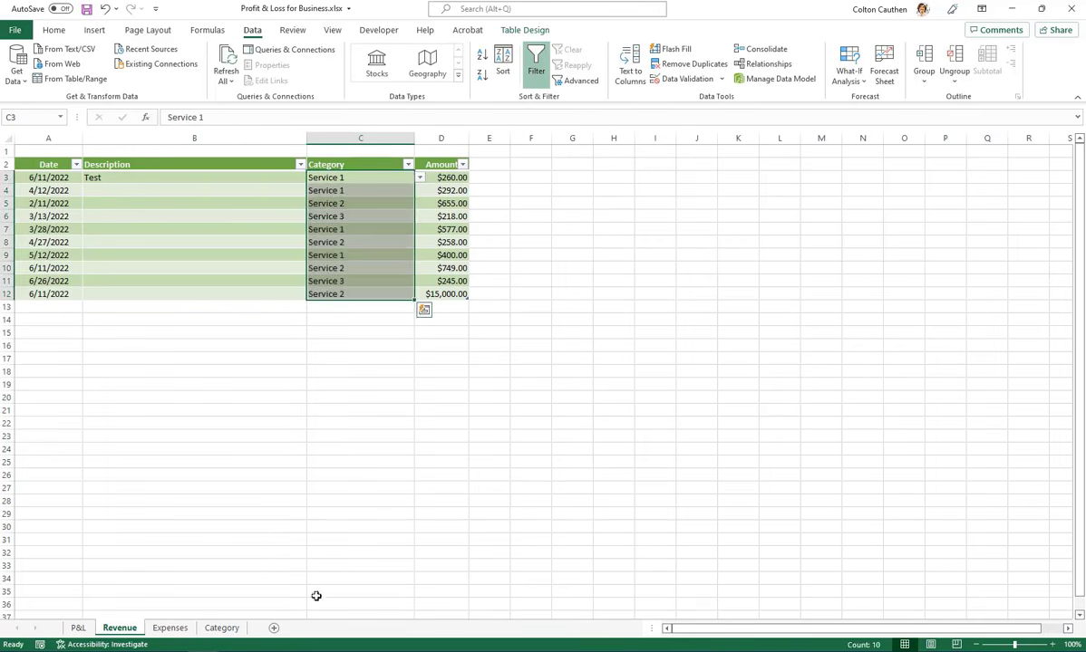
Change the category in C6 of the Revenue sheet to "Service 2" using its in-cell list
{"action": "left_click", "coordinate": [404, 219]}
{"action": "left_click", "coordinate": [421, 218]}
{"action": "left_click", "coordinate": [363, 235]}
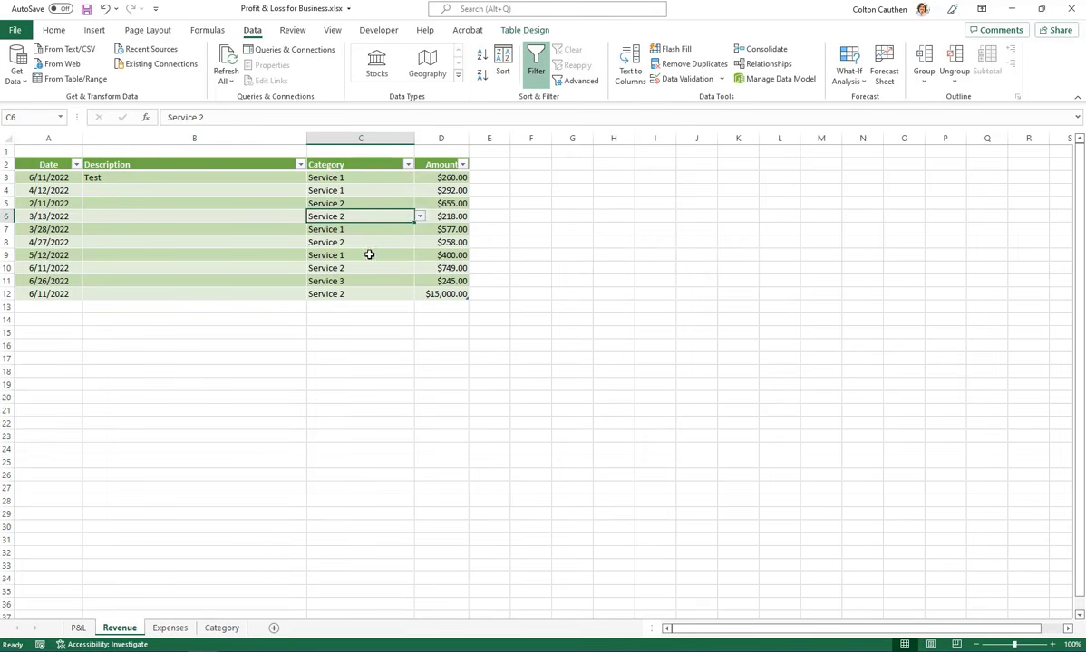
Examine the in-cell category list on the Revenue sheet and the category entries on the Expenses and Category sheets
{"action": "left_click", "coordinate": [399, 256]}
{"action": "left_click", "coordinate": [419, 255]}
{"action": "left_click", "coordinate": [394, 268]}
{"action": "left_click", "coordinate": [360, 292]}
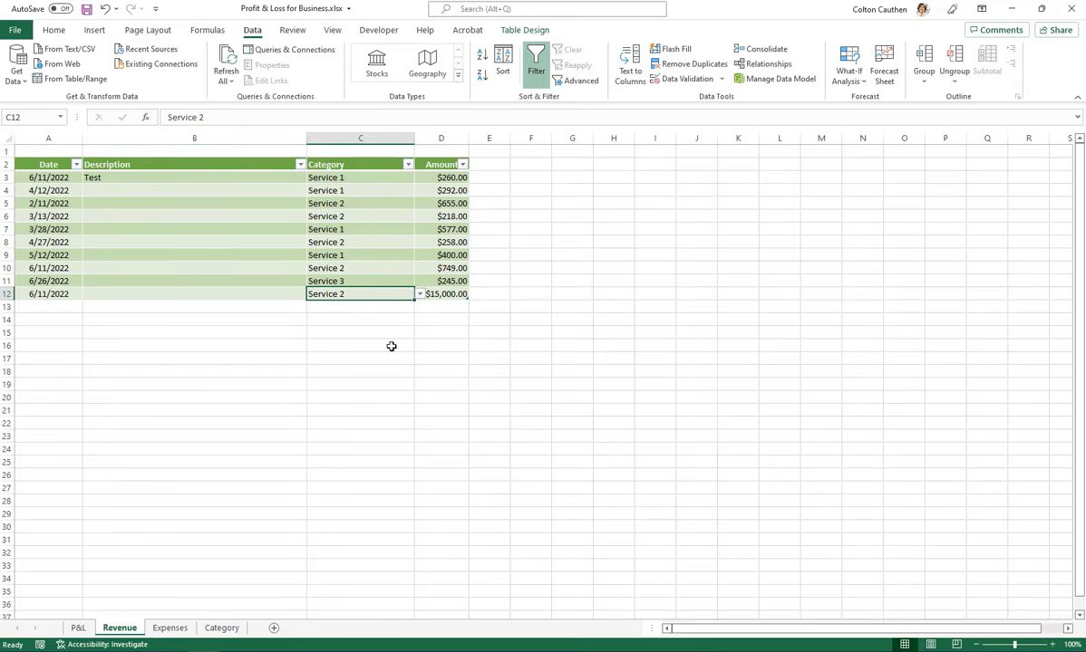
{"action": "left_click", "coordinate": [170, 628]}
{"action": "left_click", "coordinate": [342, 192]}
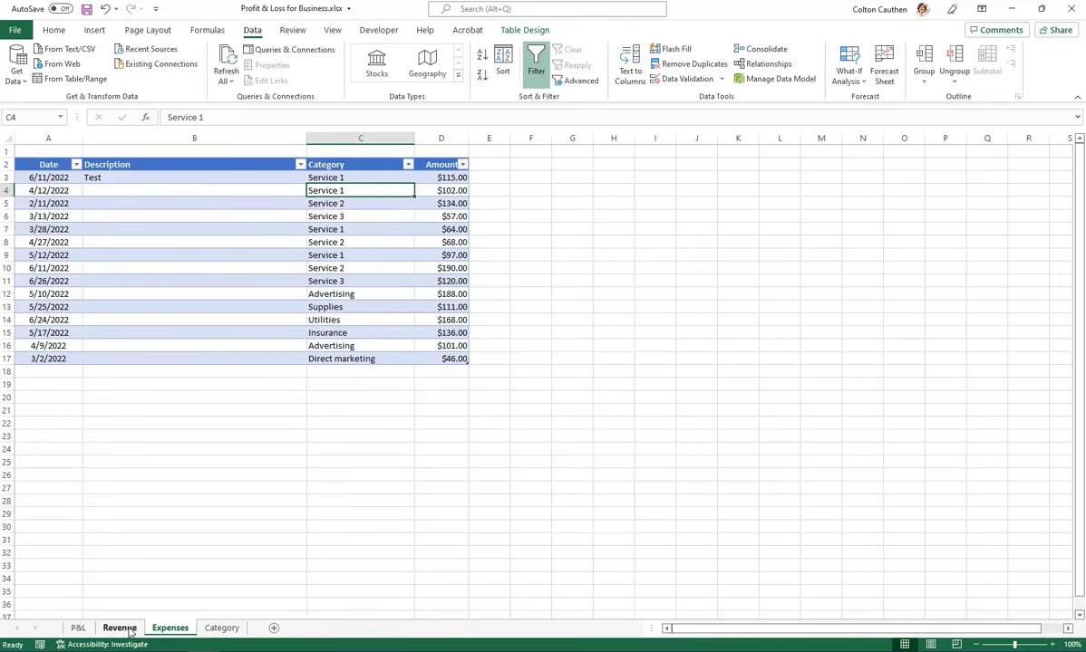
{"action": "left_click", "coordinate": [222, 628]}
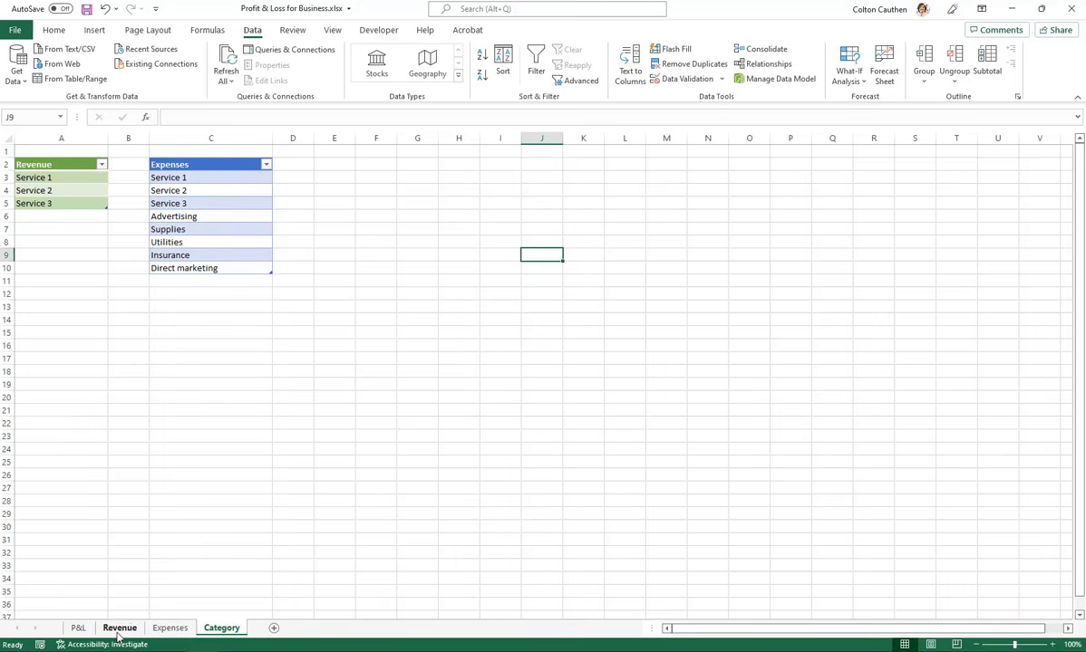
{"action": "left_click", "coordinate": [119, 628]}
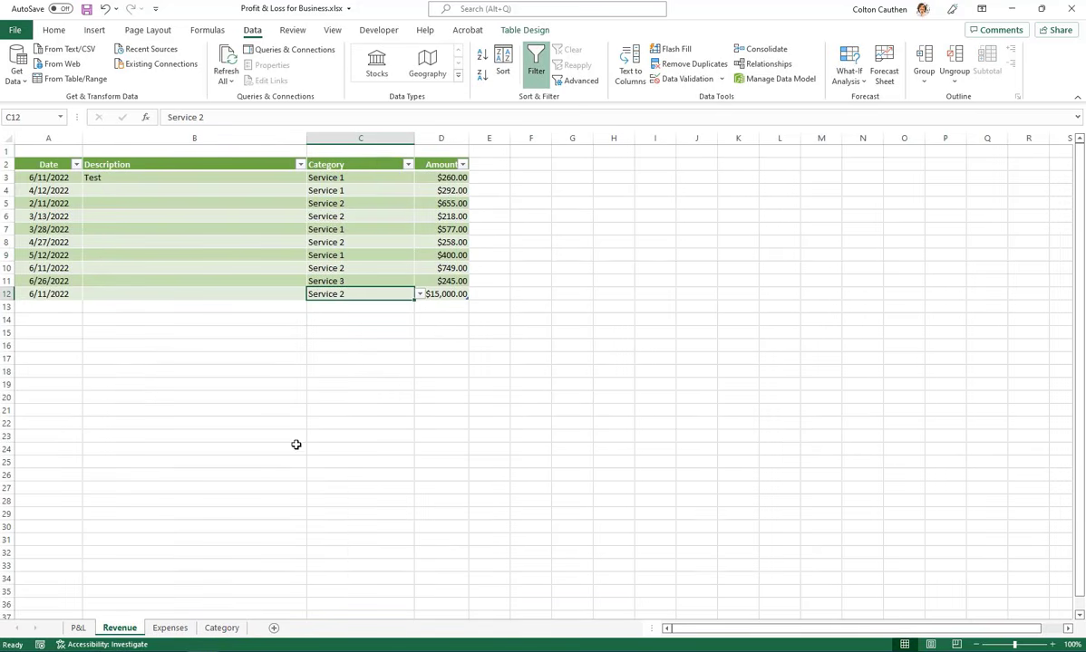
Add "Service 4" to the Revenue table in A6 of the Category sheet
{"action": "left_click", "coordinate": [221, 628]}
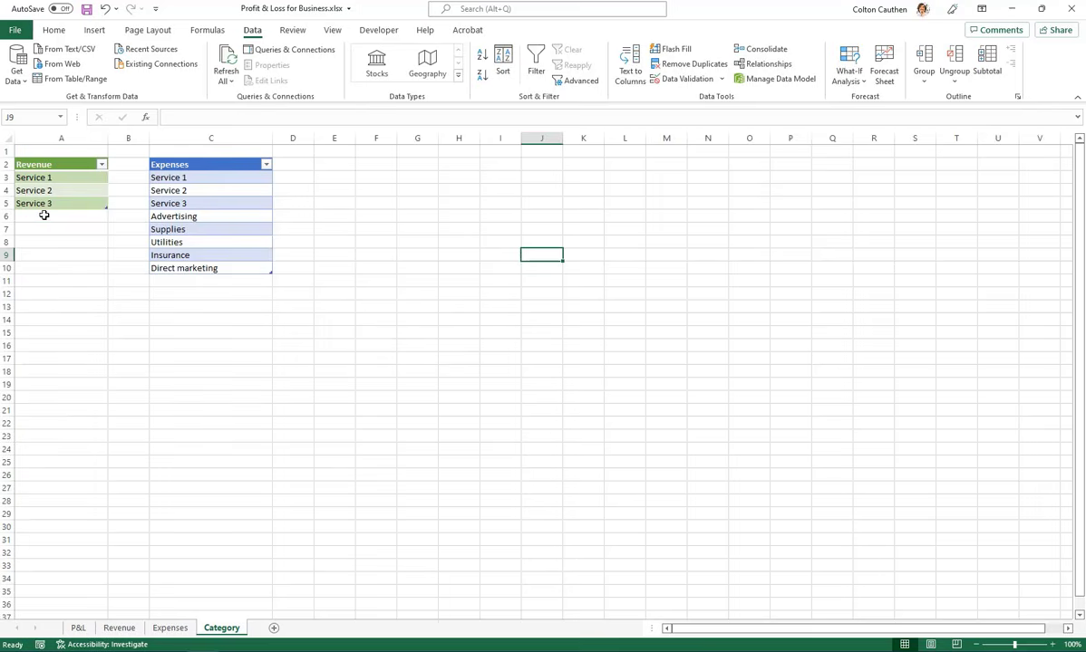
{"action": "left_click", "coordinate": [44, 216]}
{"action": "type", "text": "Service"}
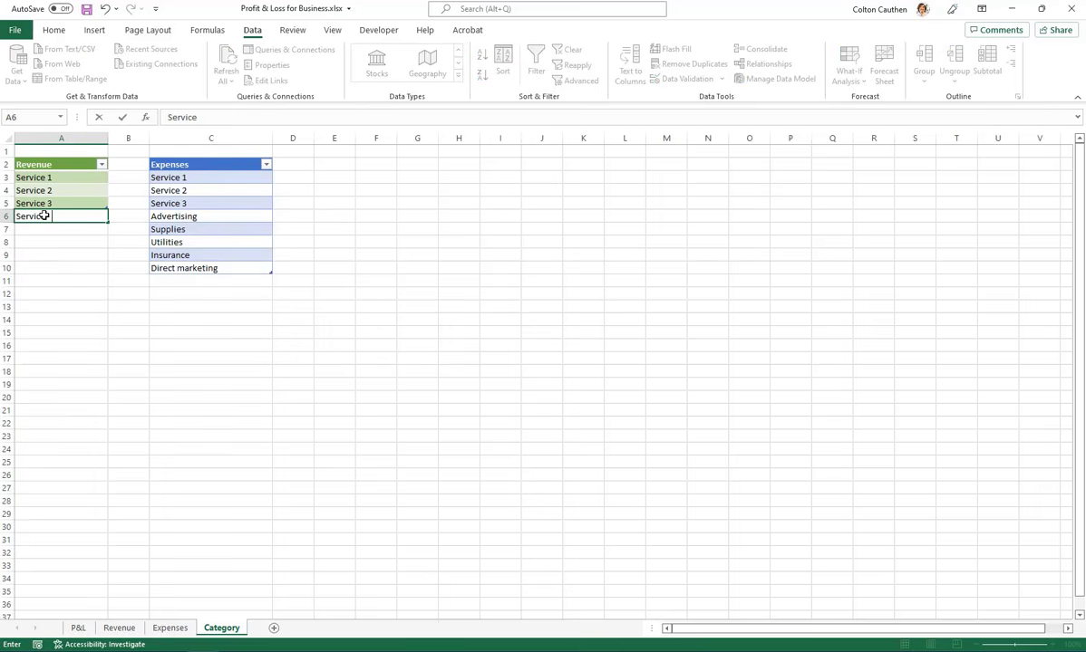
{"action": "type", "text": " 4"}
{"action": "key", "text": "Return"}
Check the in-cell category lists of C12 and C7 on the Revenue sheet for the new "Service 4" entry
{"action": "left_click", "coordinate": [119, 628]}
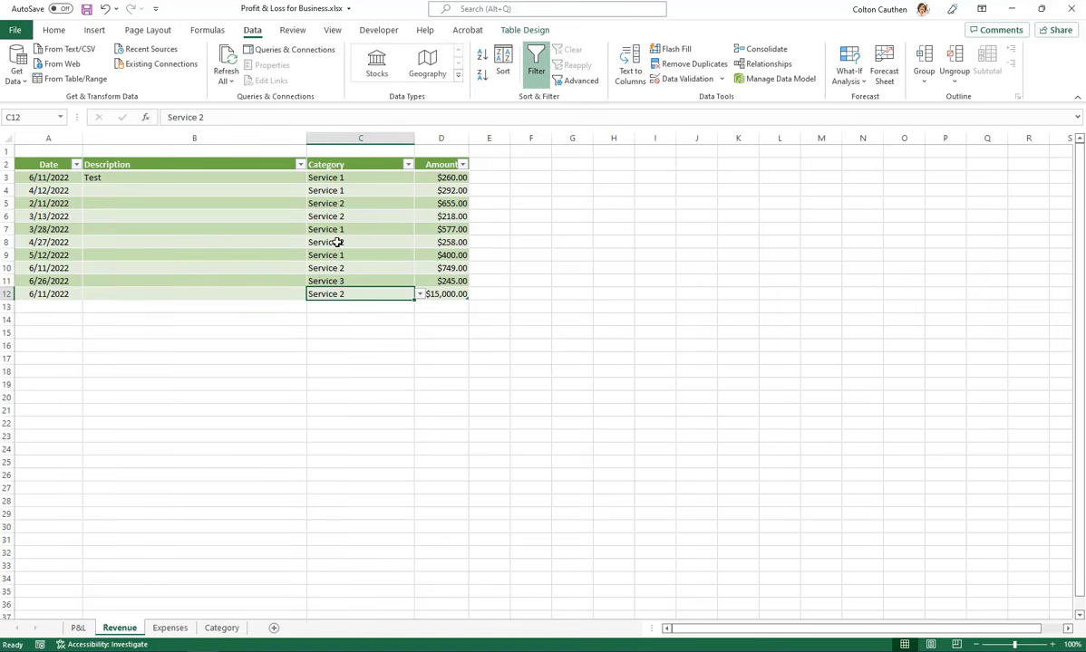
{"action": "left_click", "coordinate": [420, 299]}
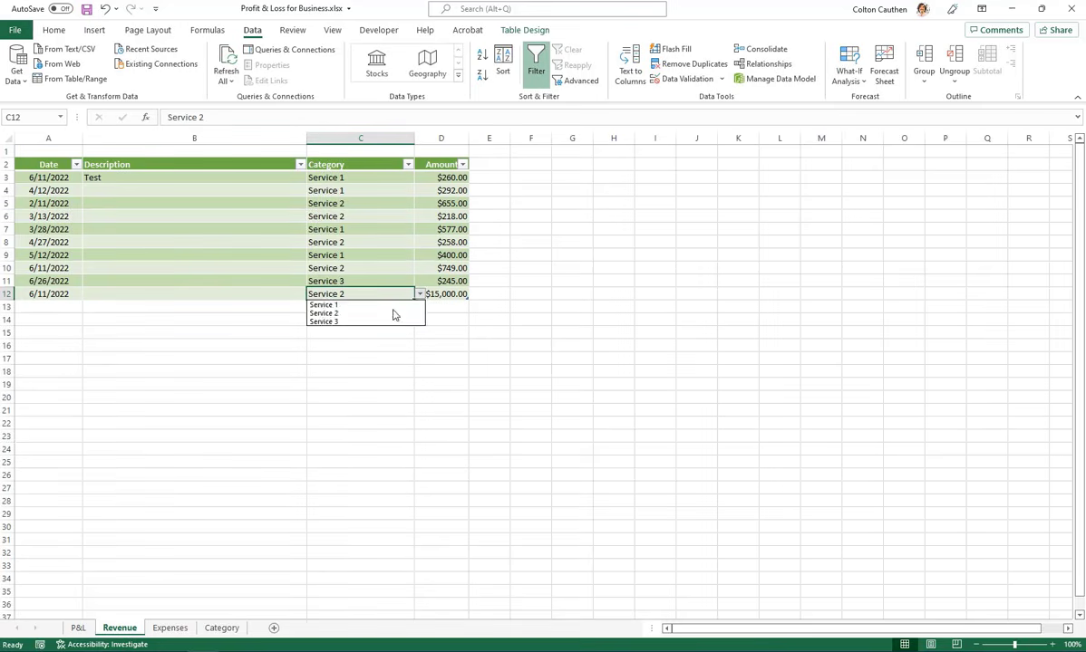
{"action": "left_click", "coordinate": [392, 313]}
{"action": "left_click", "coordinate": [341, 227]}
{"action": "left_click", "coordinate": [420, 230]}
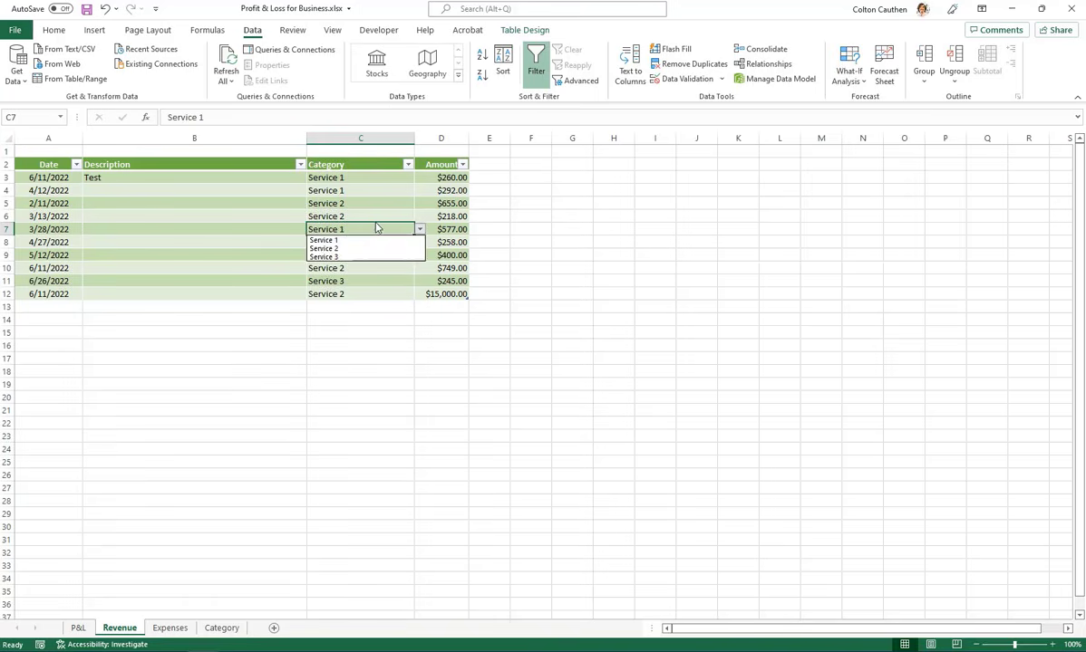
{"action": "key", "text": "Escape"}
{"action": "left_click", "coordinate": [368, 203]}
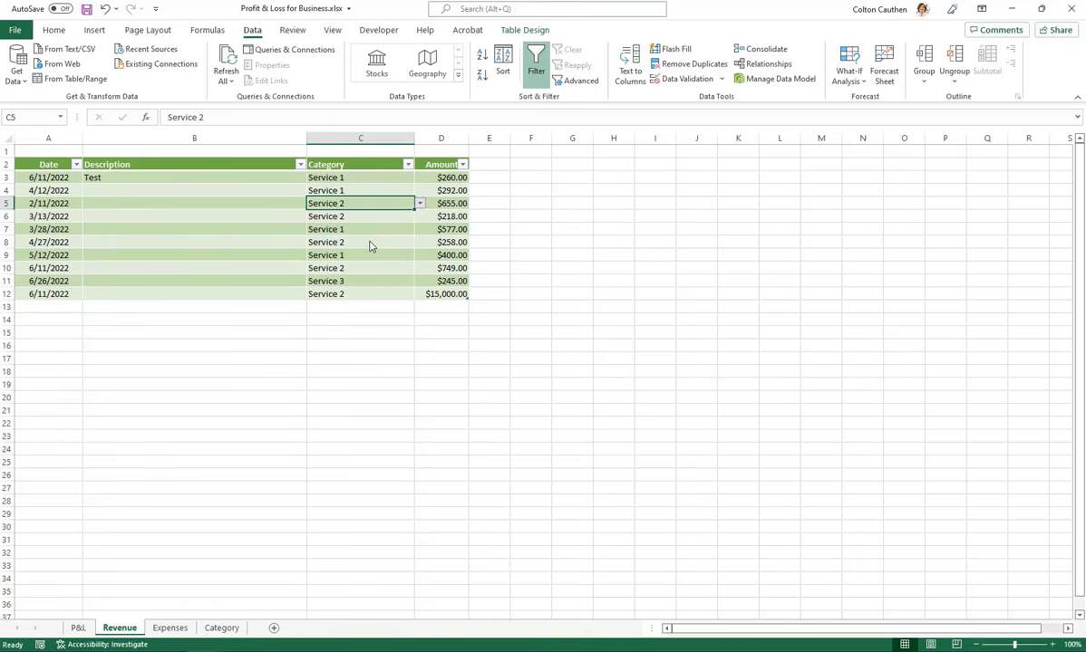
Define the workbook-level name "Expenses" for the entries C3:C10 of the Expenses table on the Category sheet
{"action": "left_click", "coordinate": [167, 628]}
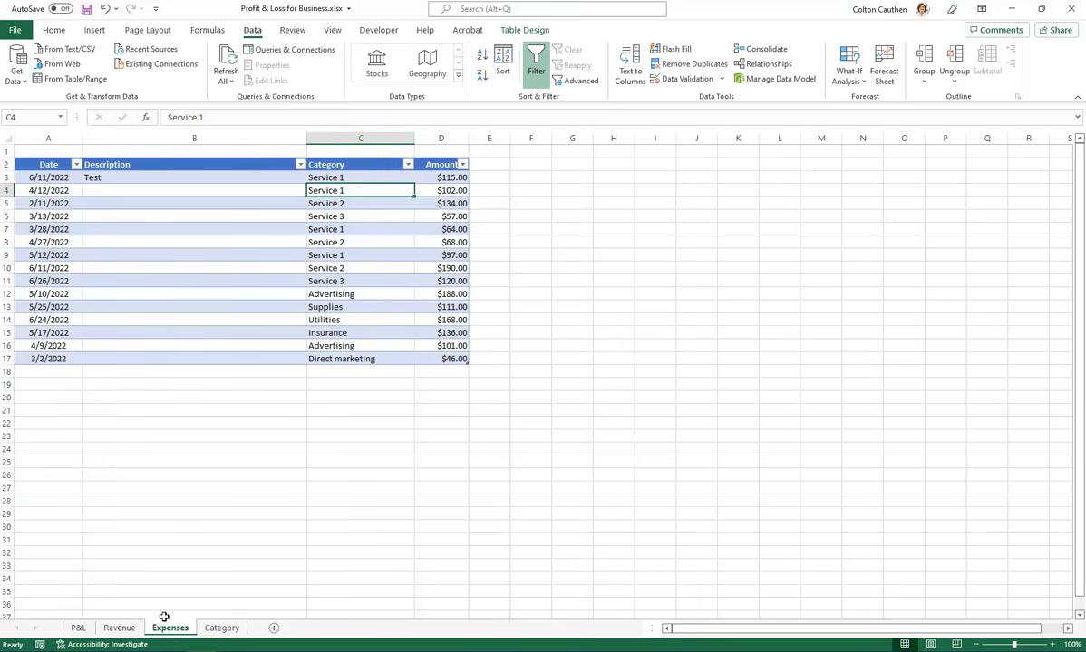
{"action": "left_click", "coordinate": [221, 628]}
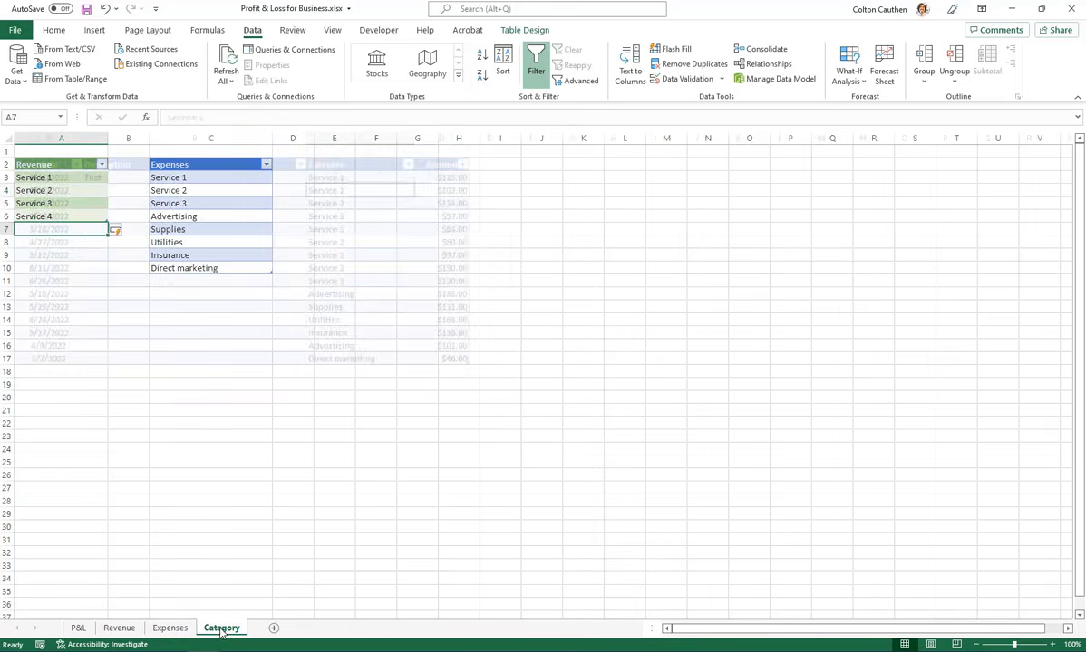
{"action": "left_click", "coordinate": [228, 218]}
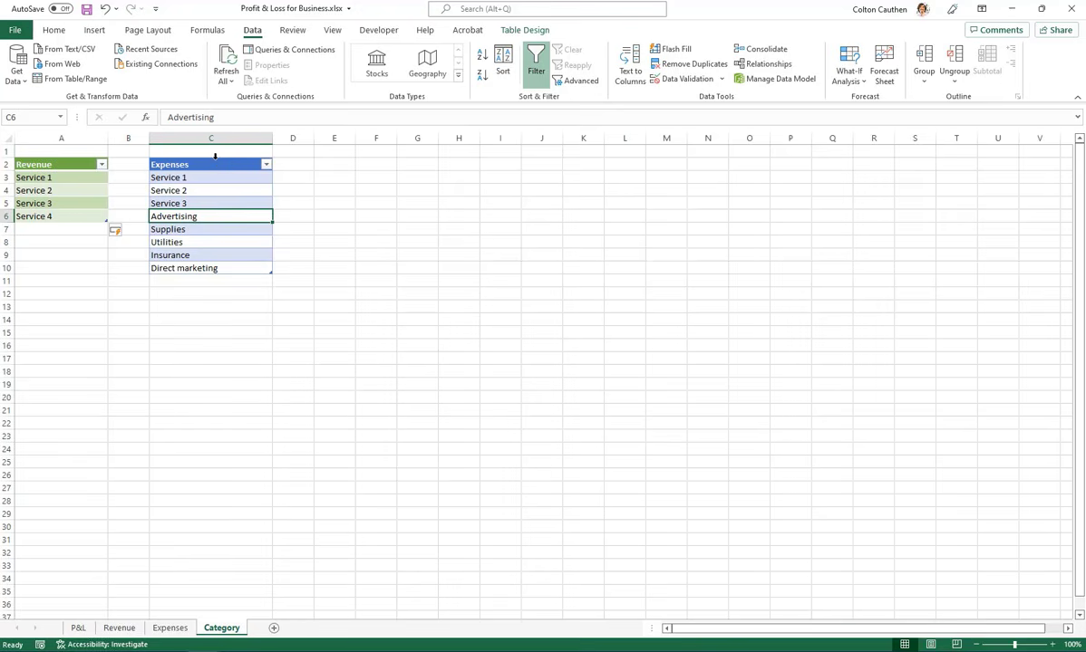
{"action": "left_click", "coordinate": [214, 157]}
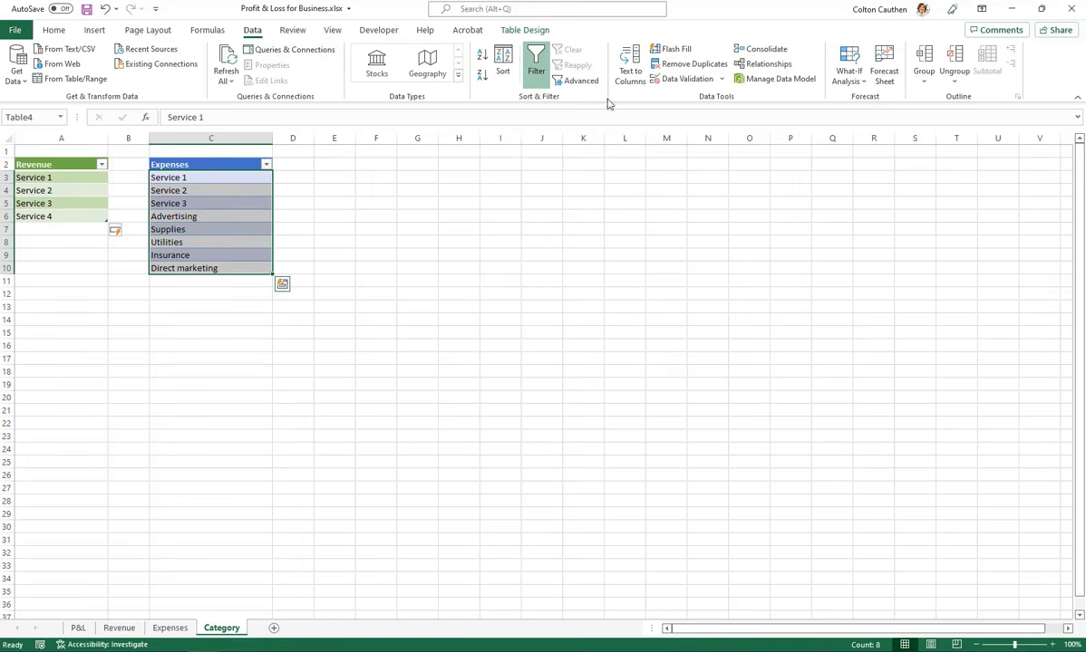
{"action": "left_click", "coordinate": [218, 33]}
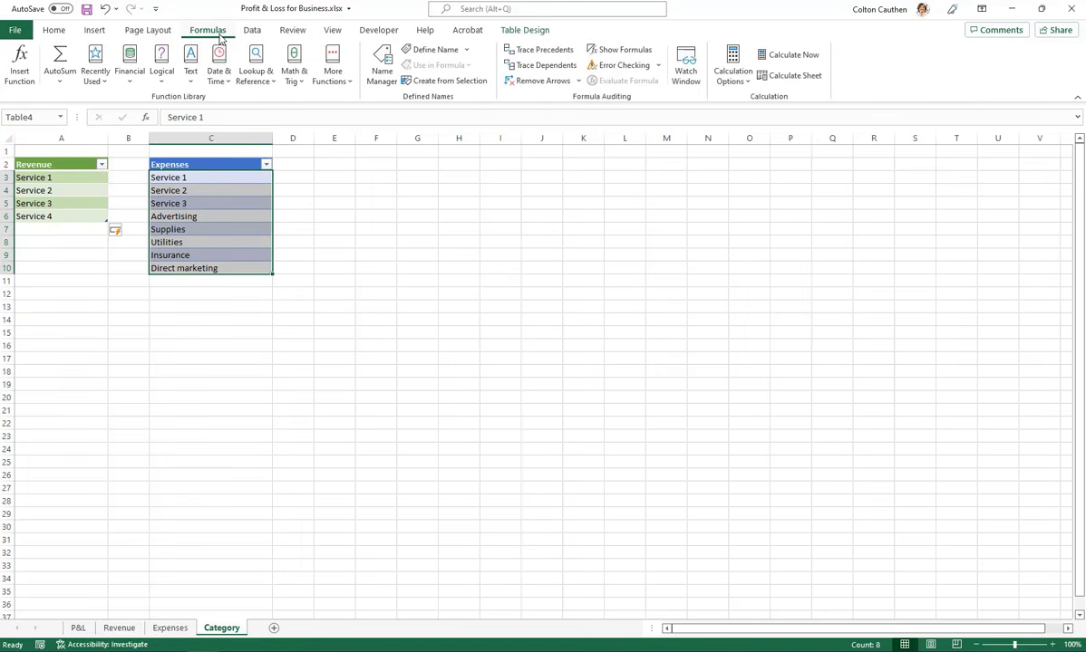
{"action": "left_click", "coordinate": [435, 50]}
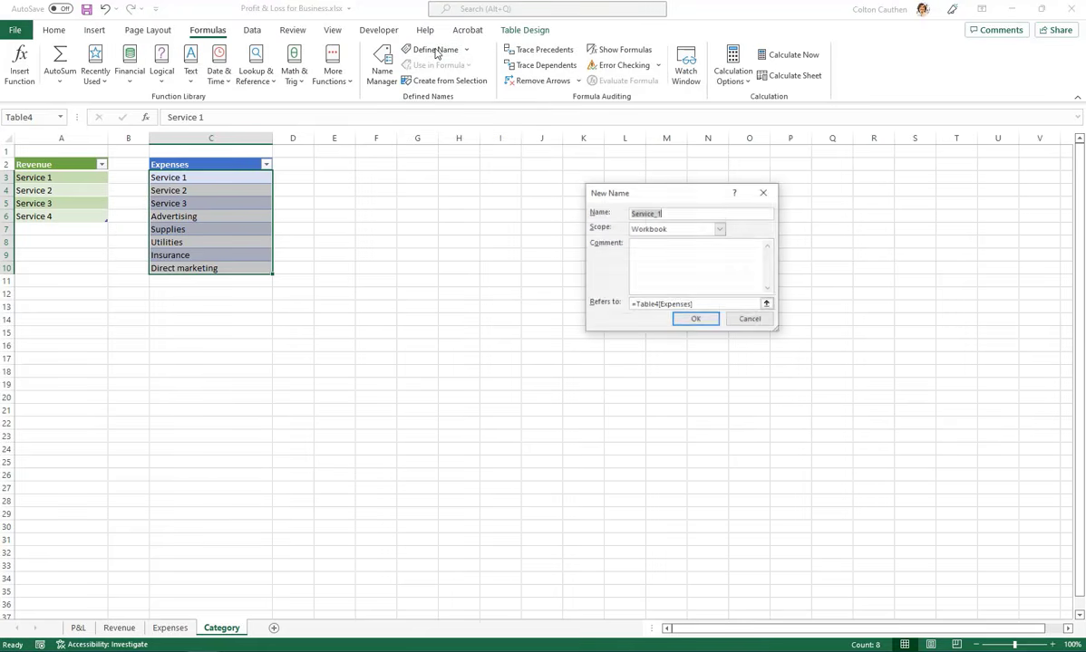
{"action": "type", "text": "Expen"}
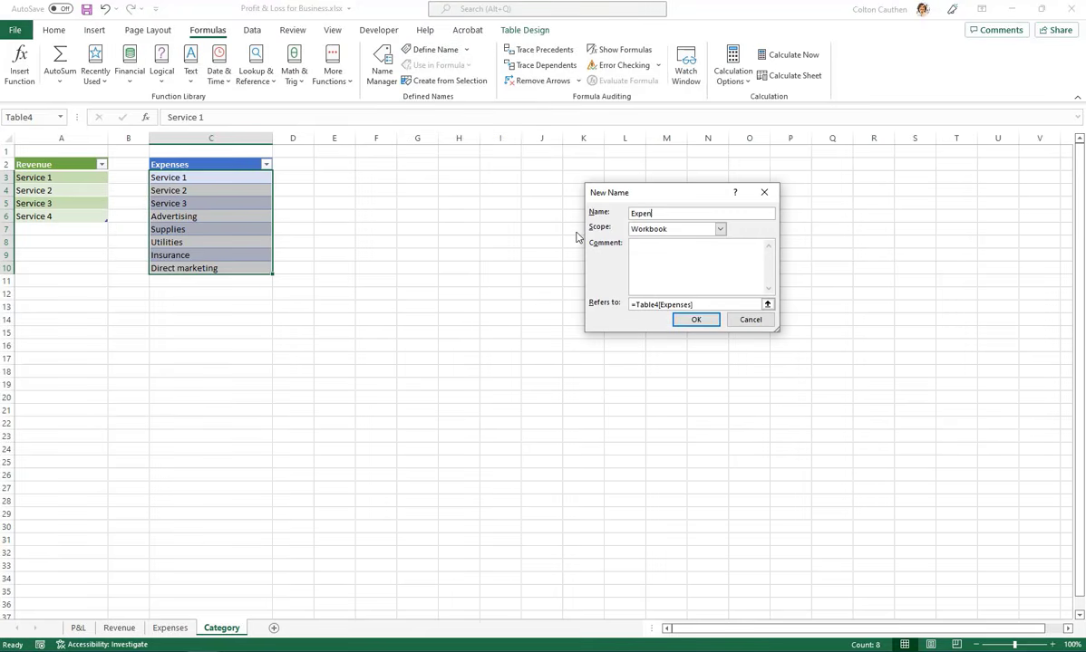
{"action": "type", "text": "ses"}
{"action": "left_click", "coordinate": [696, 320]}
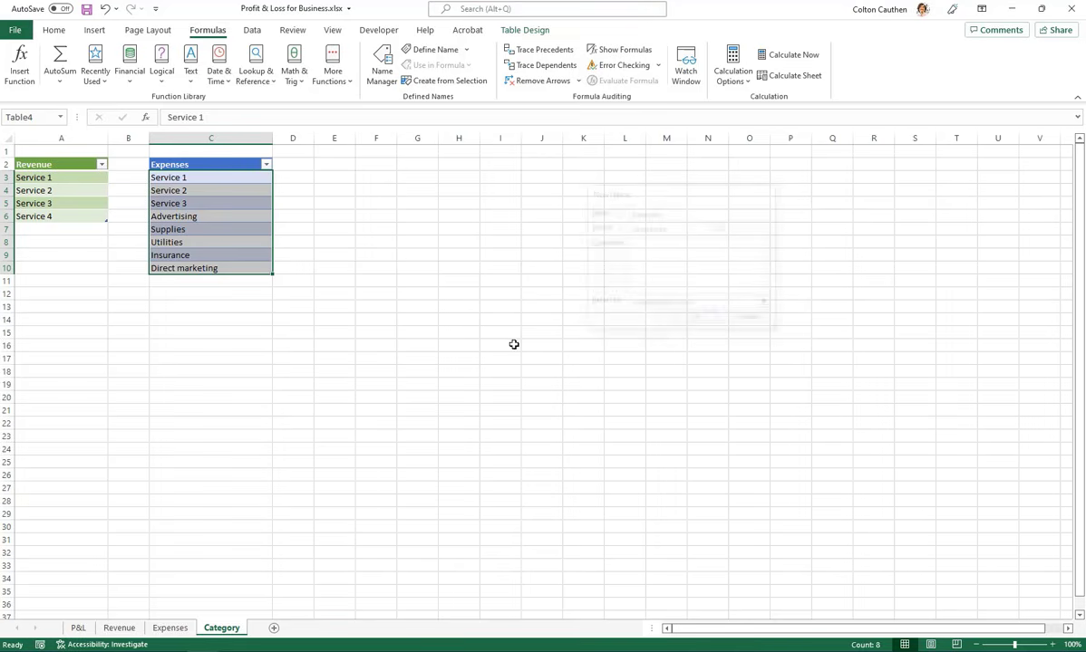
Add "Service 4" to the Expenses table in C11 of the Category sheet and check the range the table covers
{"action": "left_click", "coordinate": [319, 215]}
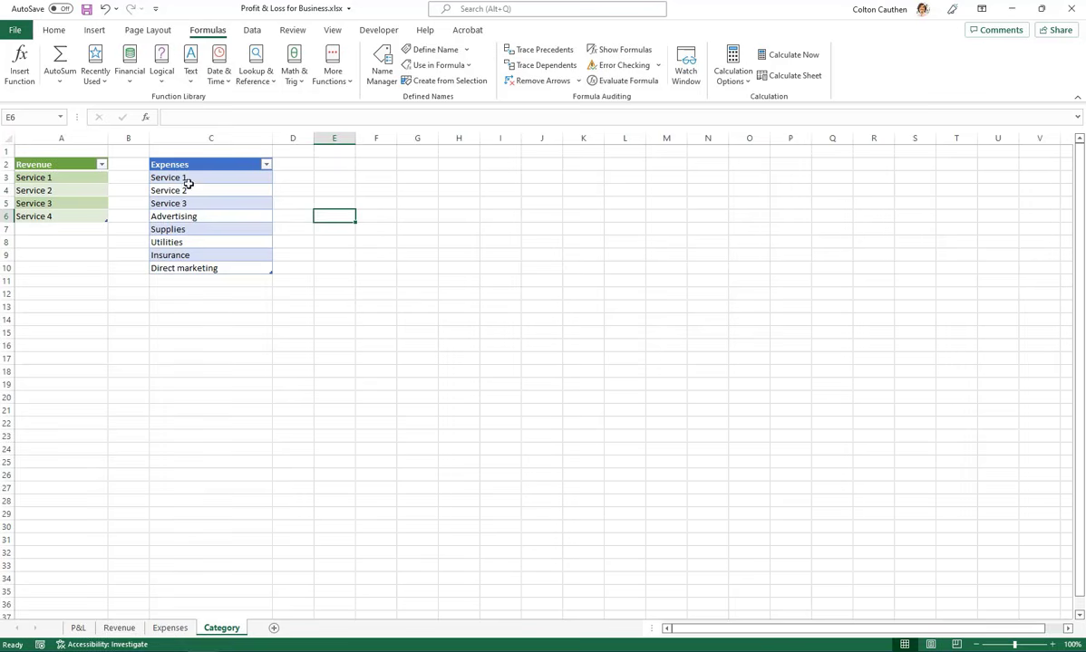
{"action": "left_click_drag", "start_coordinate": [187, 178], "coordinate": [184, 270]}
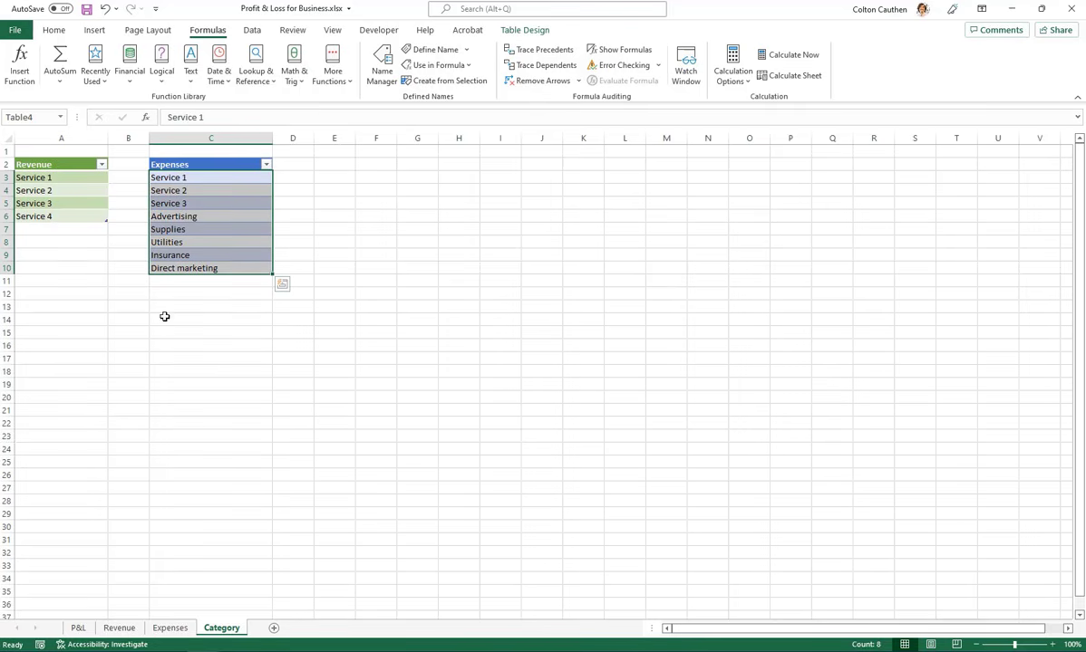
{"action": "left_click", "coordinate": [181, 280]}
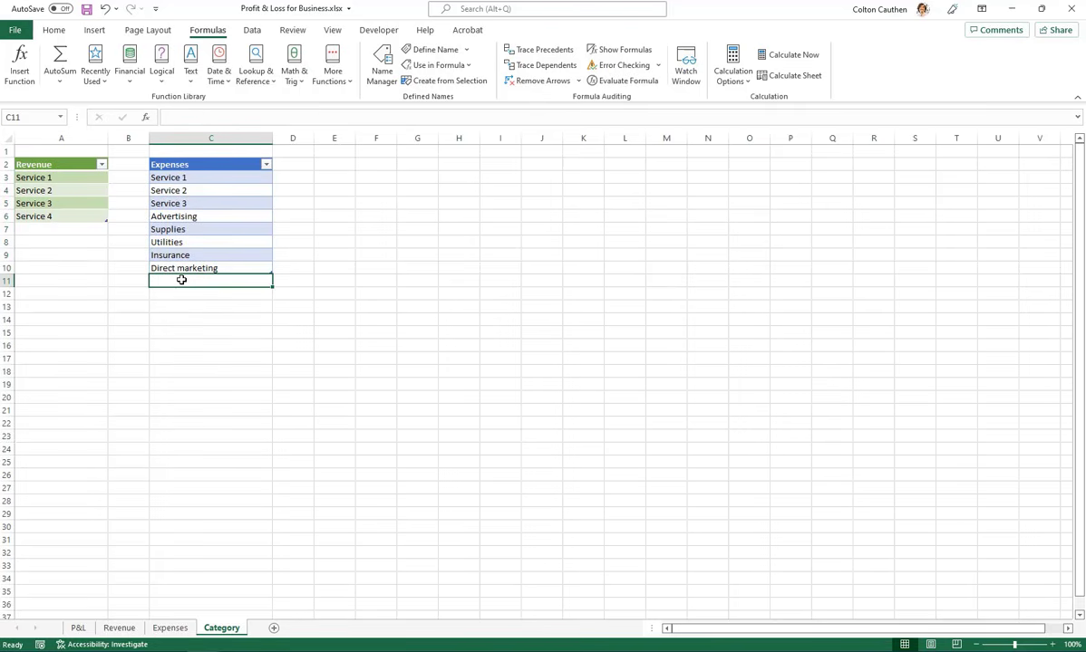
{"action": "type", "text": "Service 4"}
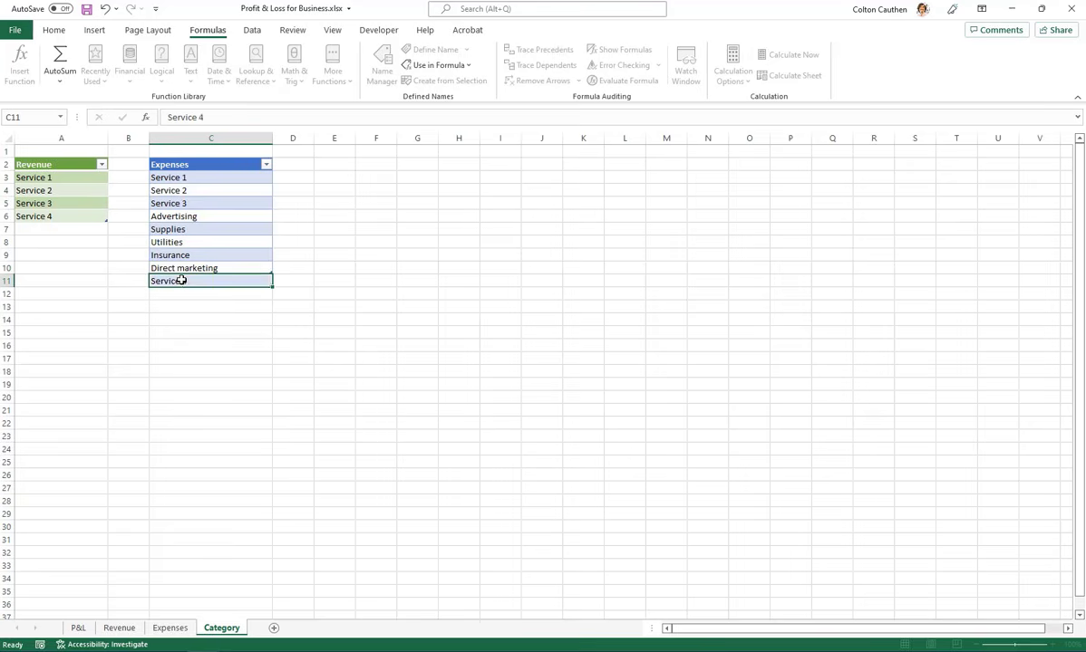
{"action": "key", "text": "Return"}
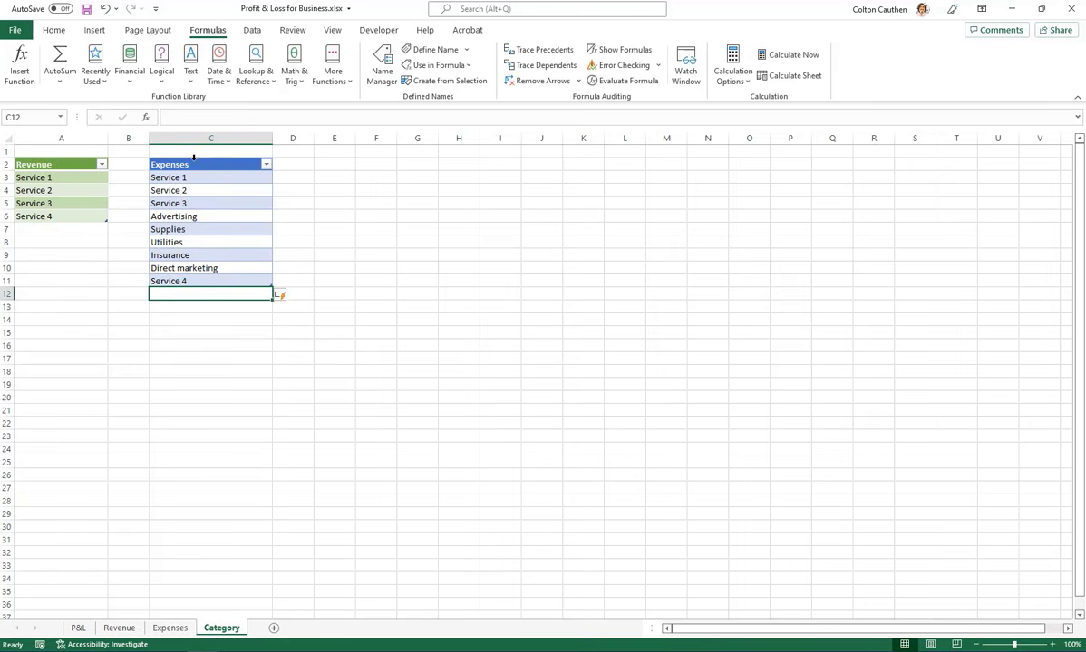
{"action": "left_click", "coordinate": [194, 159]}
{"action": "left_click_drag", "start_coordinate": [187, 178], "coordinate": [181, 283]}
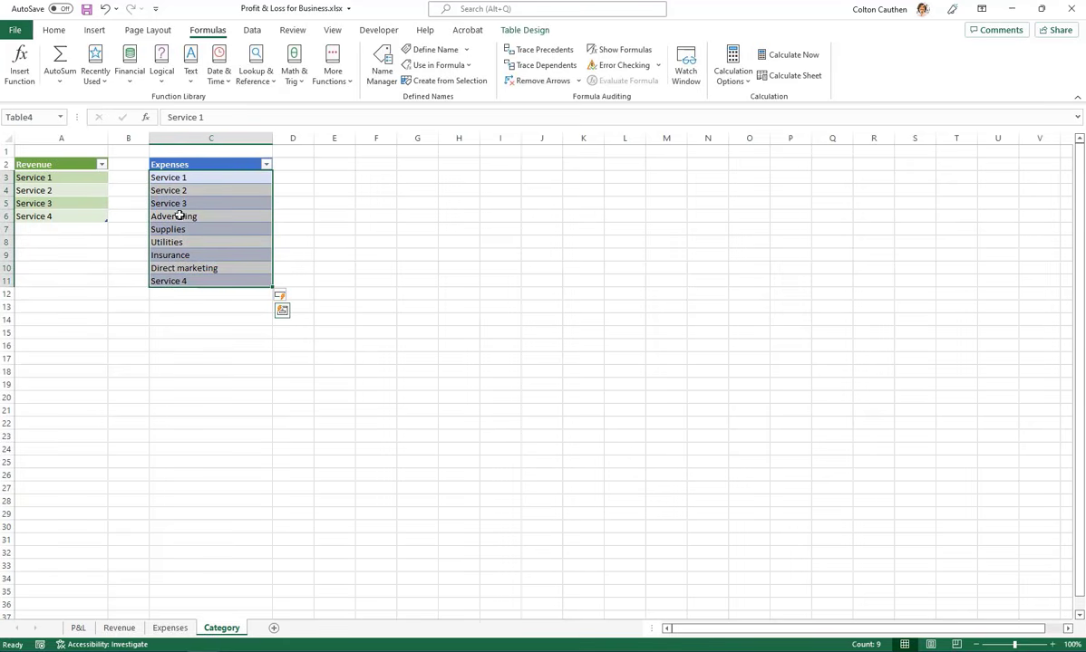
{"action": "left_click", "coordinate": [184, 301]}
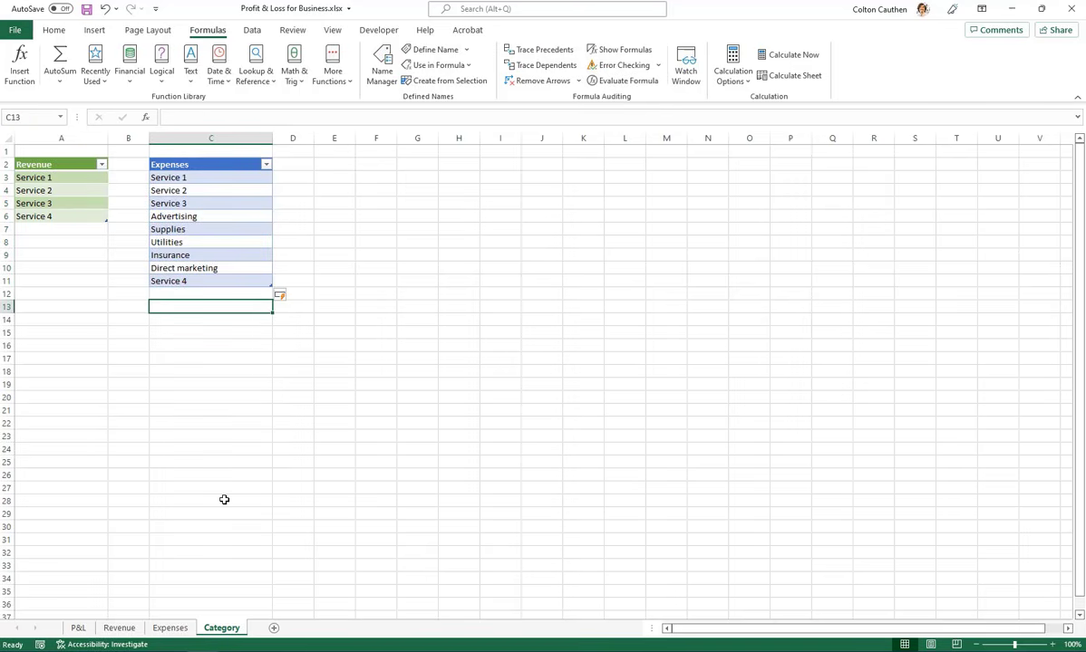
Add list data validation to the Category column of the Expenses sheet's table, with source =Expenses
{"action": "left_click", "coordinate": [171, 630]}
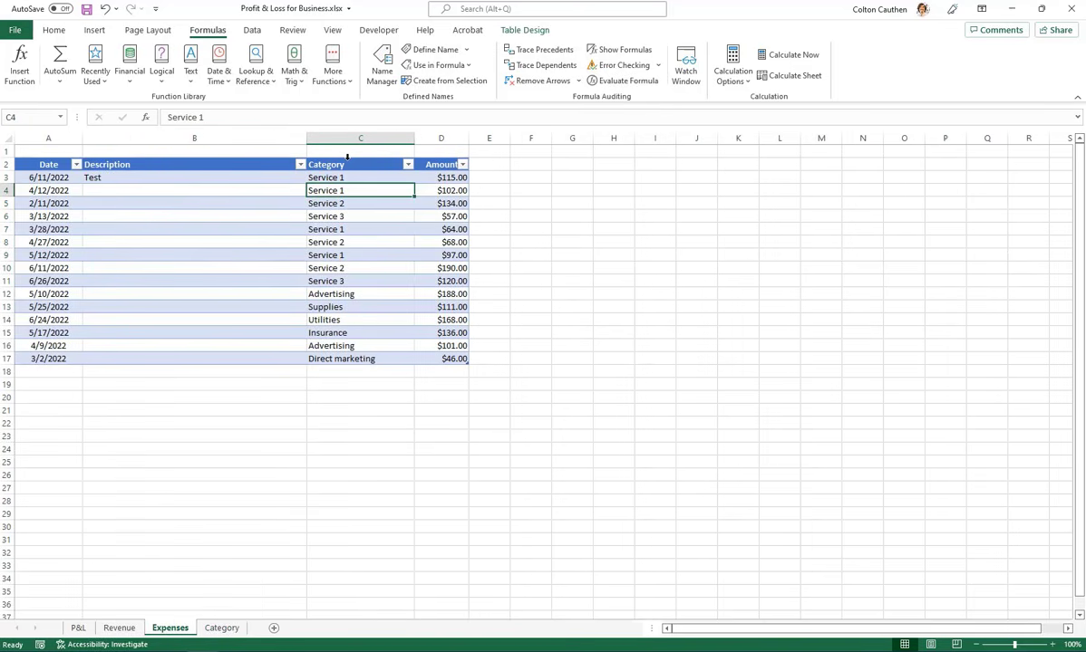
{"action": "left_click", "coordinate": [347, 157]}
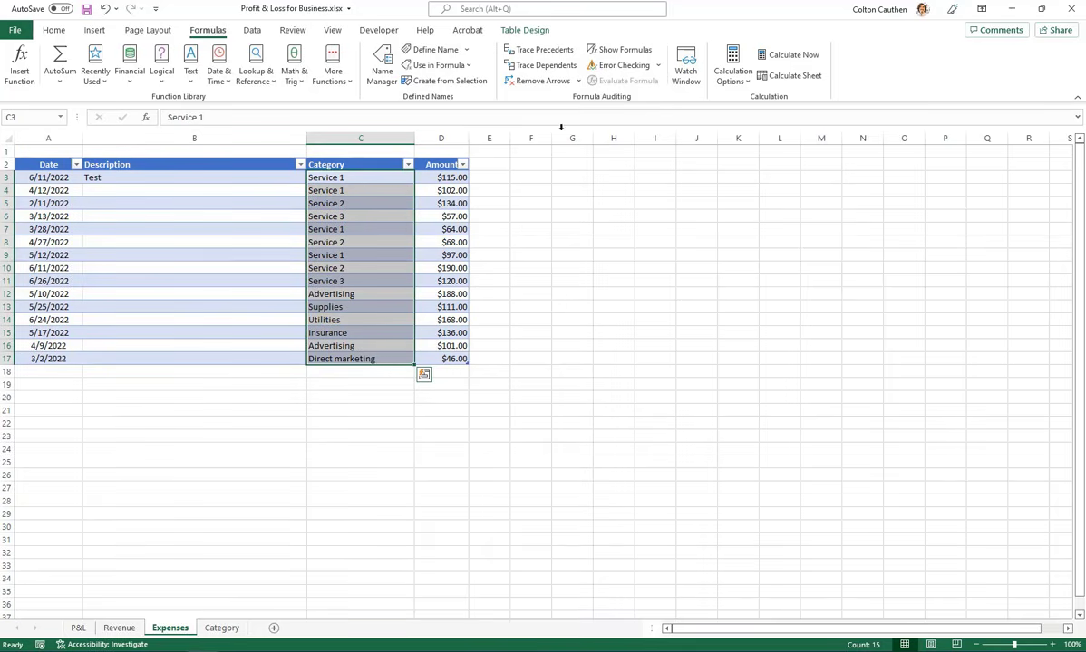
{"action": "left_click", "coordinate": [252, 30]}
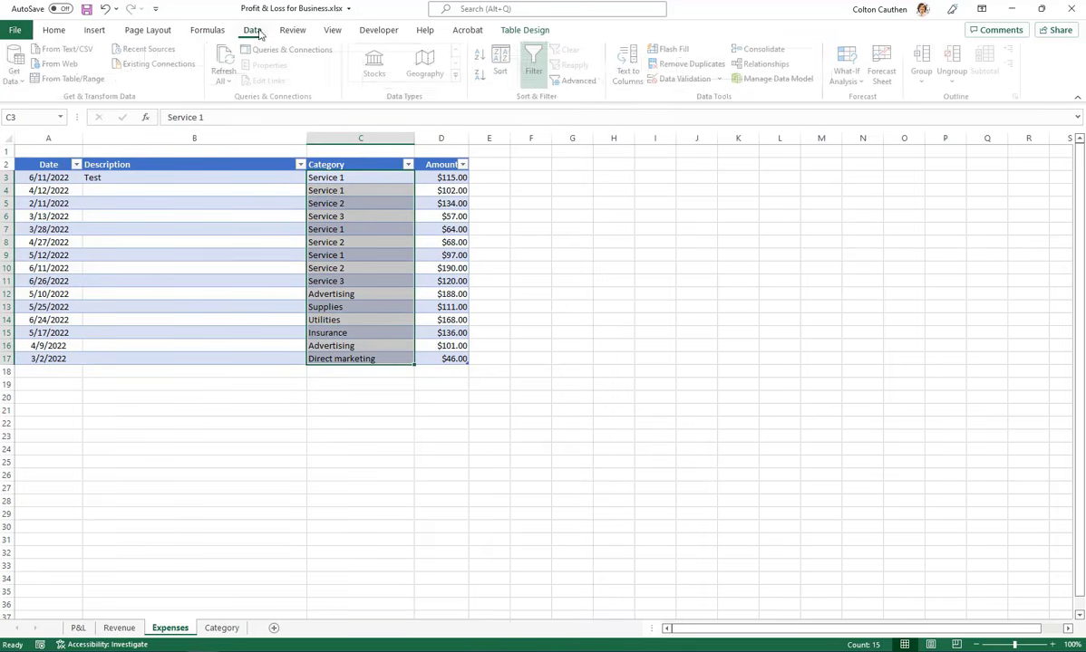
{"action": "left_click", "coordinate": [687, 79]}
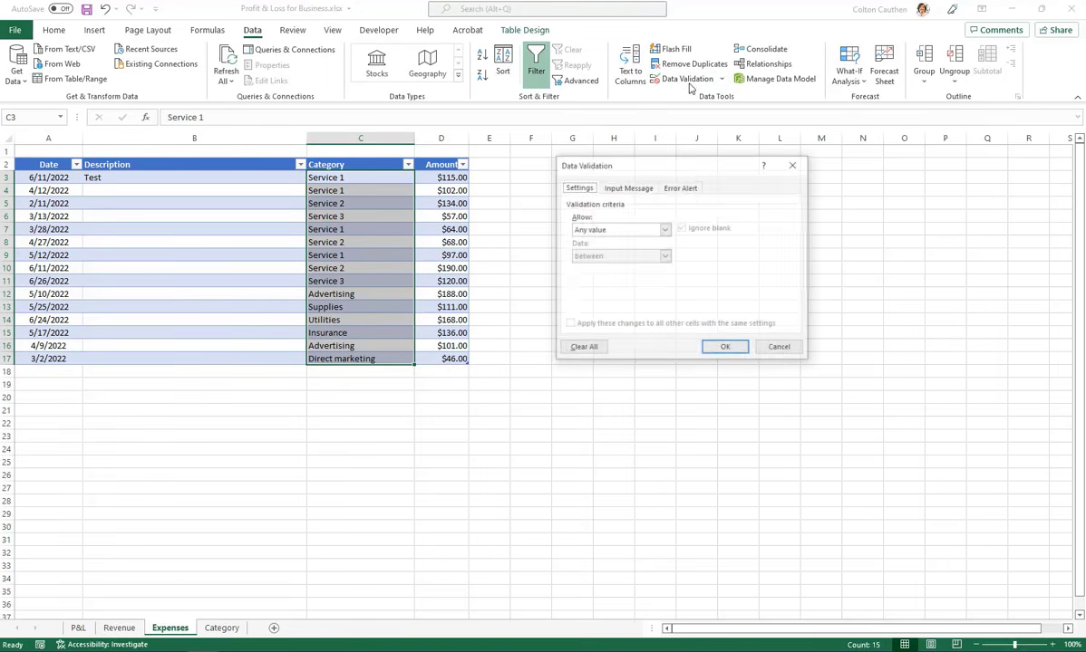
{"action": "left_click", "coordinate": [617, 232]}
{"action": "left_click", "coordinate": [589, 262]}
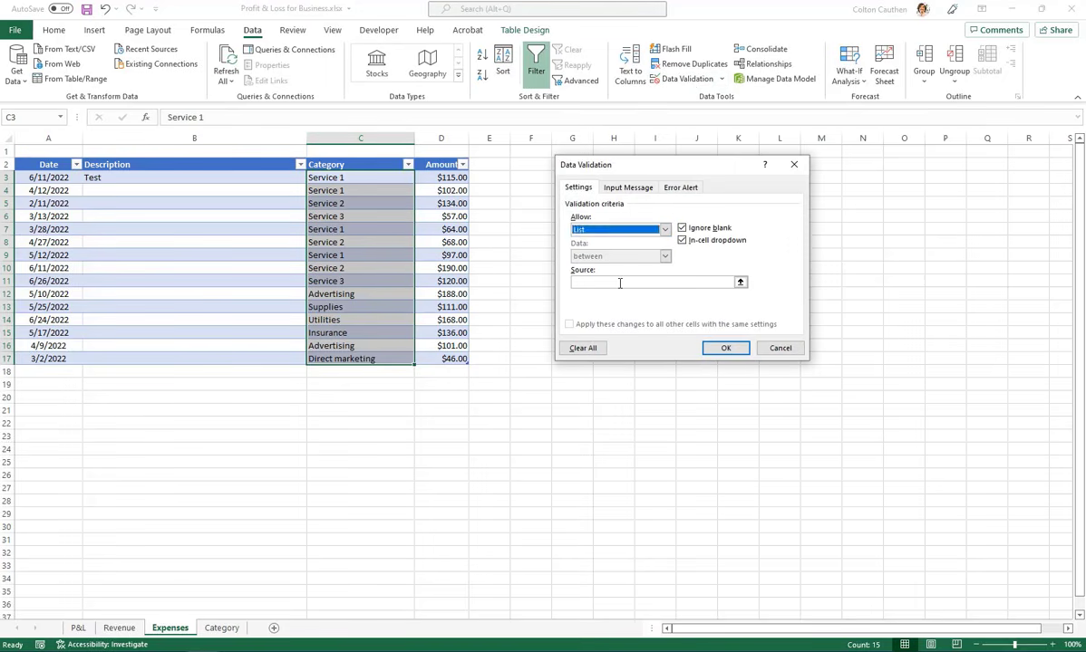
{"action": "left_click", "coordinate": [619, 283]}
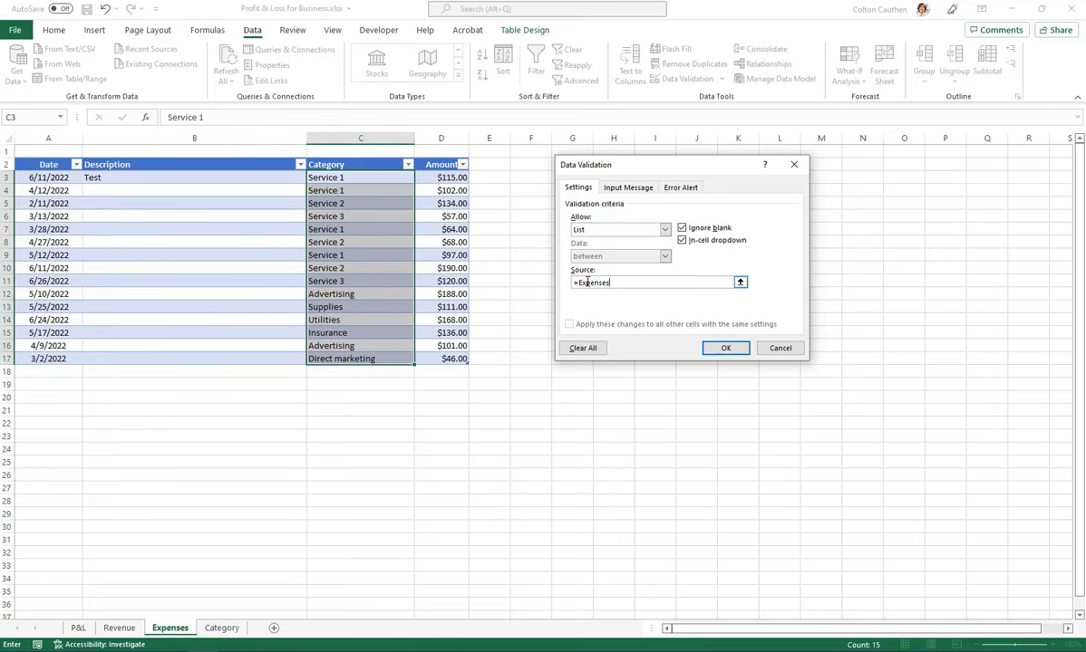
{"action": "left_click", "coordinate": [726, 348]}
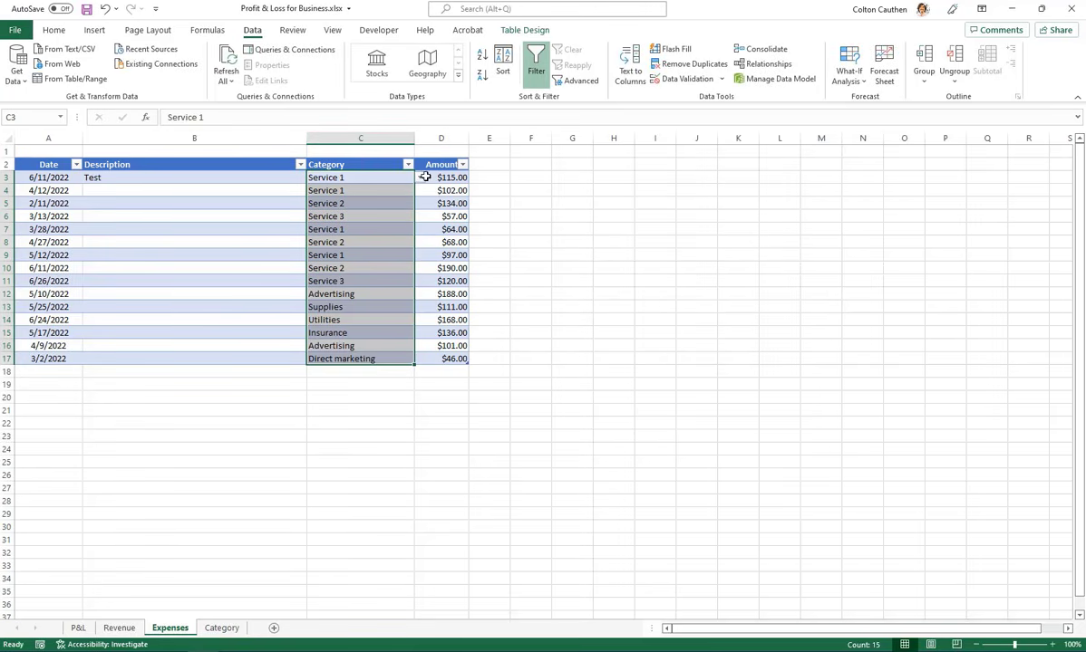
Check the in-cell category lists of C10 and C13 on the Expenses sheet for the named range's entries
{"action": "left_click", "coordinate": [399, 269]}
{"action": "left_click", "coordinate": [420, 269]}
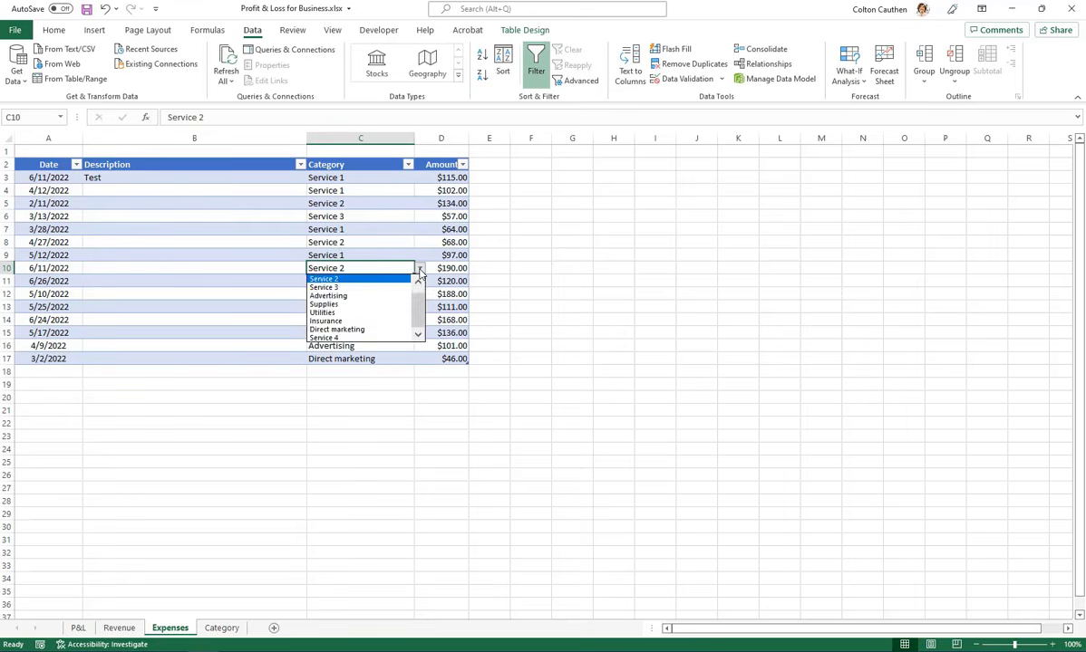
{"action": "left_click", "coordinate": [421, 271]}
{"action": "left_click", "coordinate": [380, 283]}
{"action": "left_click", "coordinate": [366, 309]}
{"action": "left_click", "coordinate": [420, 308]}
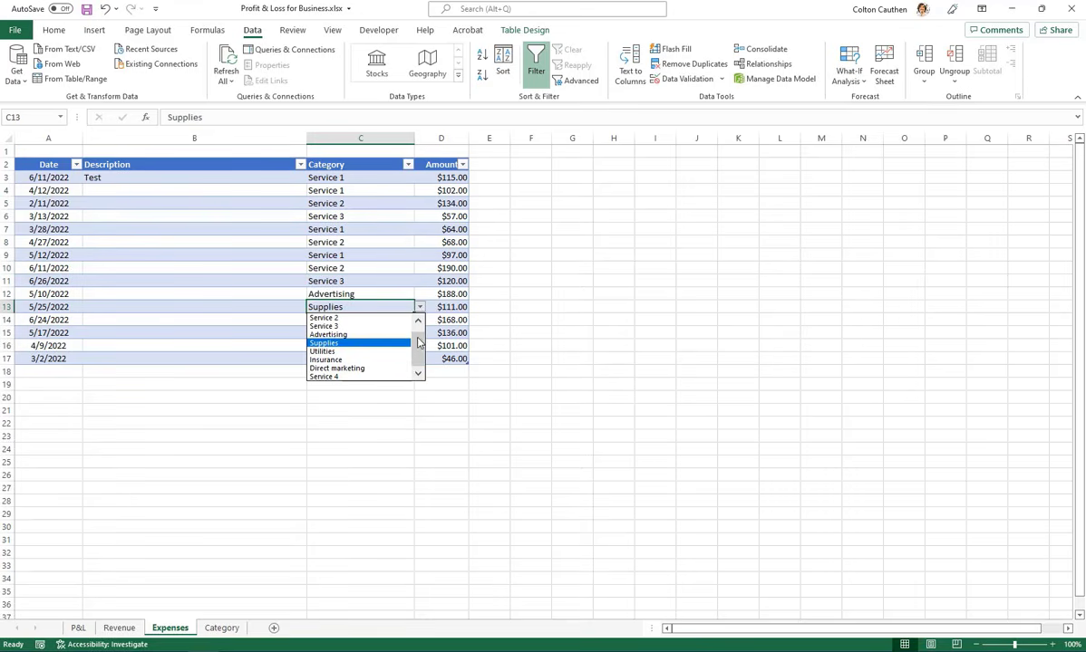
{"action": "key", "text": "Escape"}
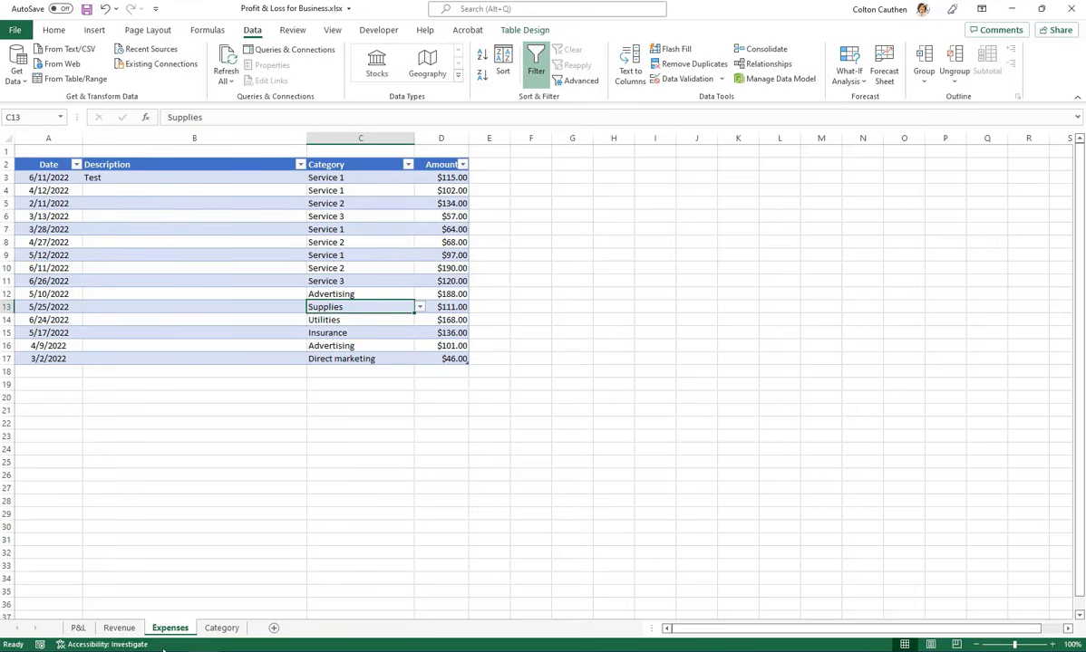
Add "Service 5" to the Expenses table in C12 of the Category sheet
{"action": "left_click", "coordinate": [221, 628]}
{"action": "type", "text": "Serv"}
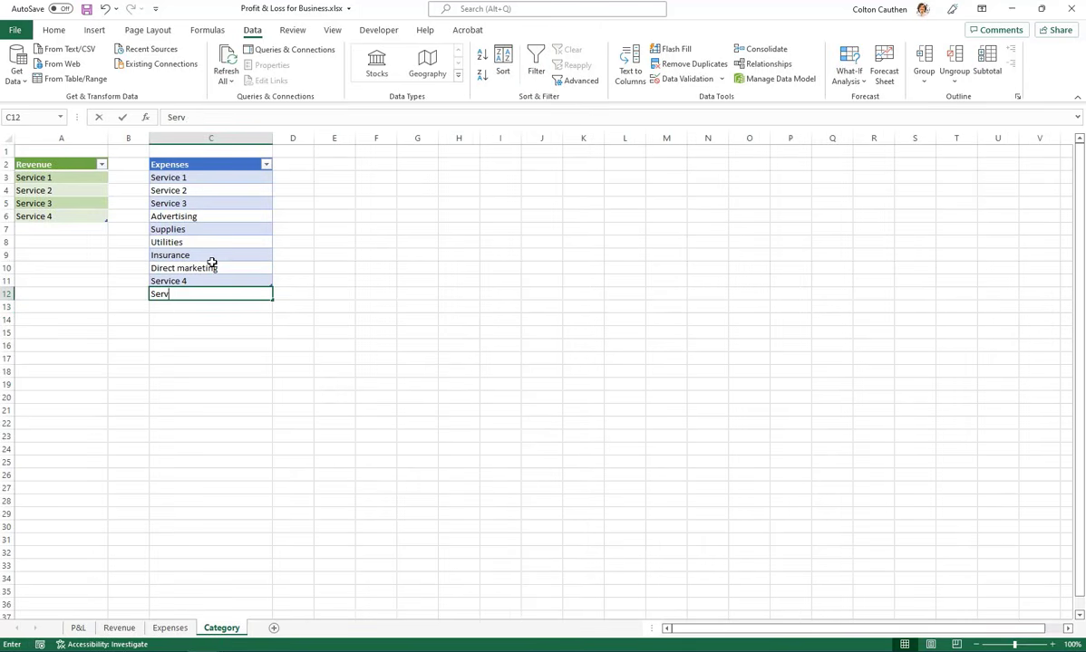
{"action": "type", "text": "ice 5"}
{"action": "key", "text": "Return"}
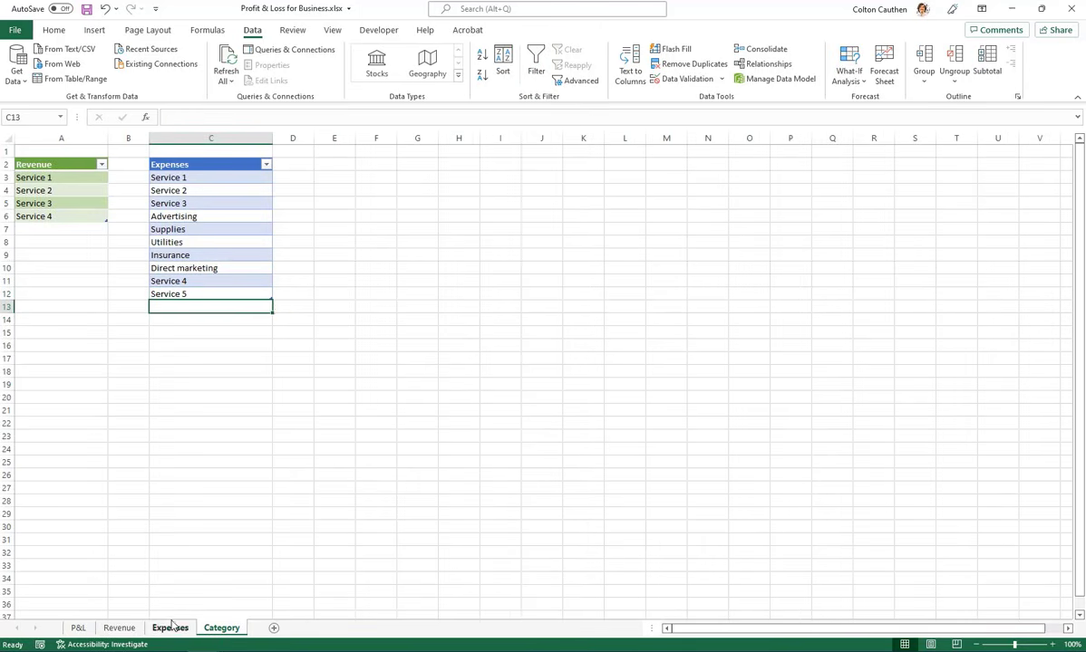
Set the category in C17 of the Expenses sheet to "Service 5" from its in-cell list
{"action": "left_click", "coordinate": [170, 628]}
{"action": "left_click", "coordinate": [355, 359]}
{"action": "left_click", "coordinate": [420, 360]}
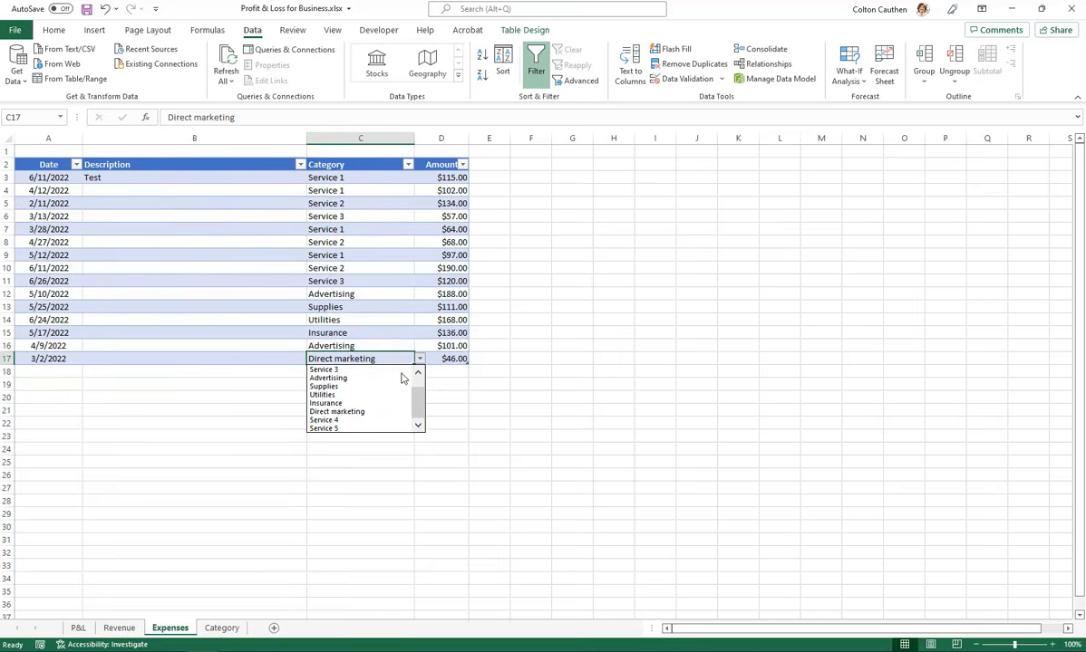
{"action": "scroll", "coordinate": [363, 407], "scroll_direction": "down", "scroll_amount": 1}
{"action": "scroll", "coordinate": [355, 424], "scroll_direction": "up", "scroll_amount": 1}
{"action": "scroll", "coordinate": [353, 426], "scroll_direction": "down", "scroll_amount": 1}
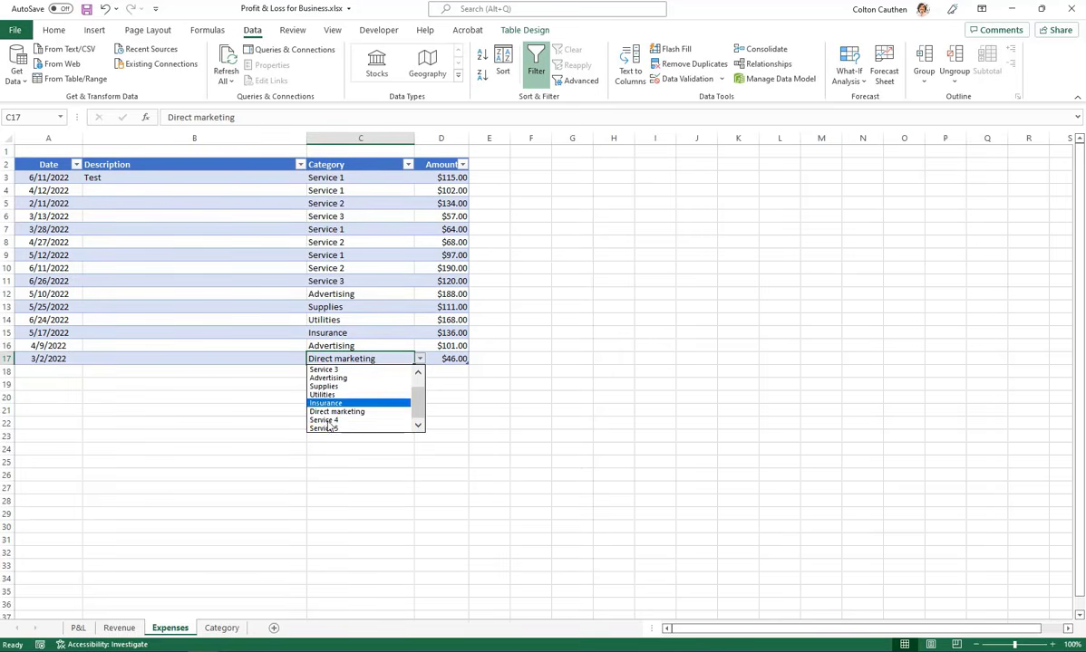
{"action": "left_click", "coordinate": [348, 430]}
{"action": "left_click", "coordinate": [371, 243]}
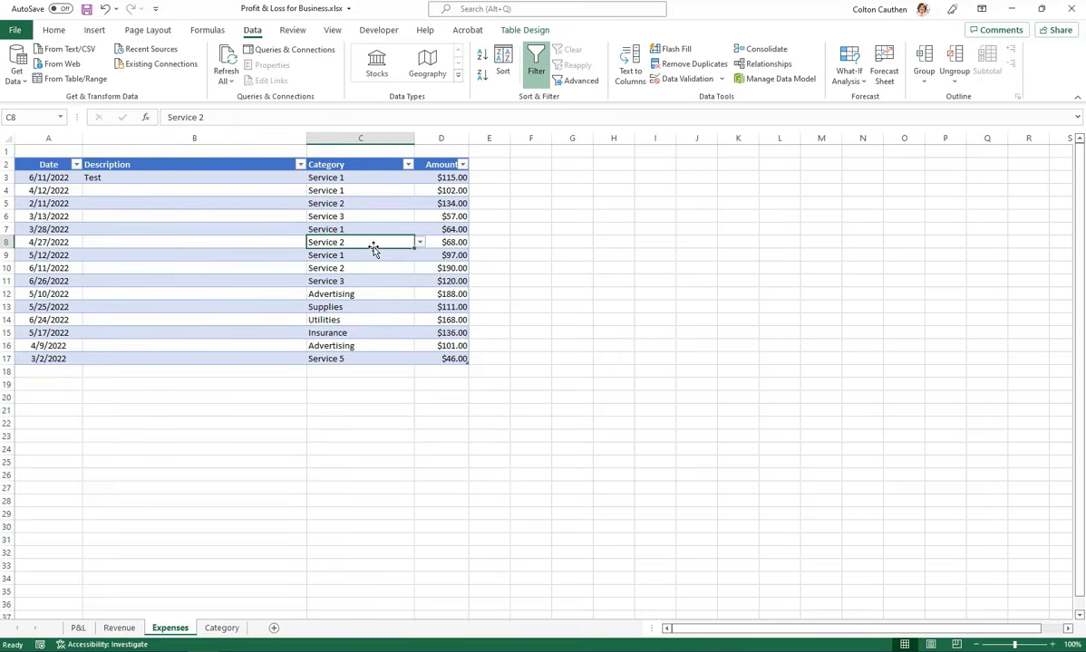
Change the category of the 3/2/2022 expense in C17 to "Supplies" from its in-cell list
{"action": "left_click", "coordinate": [354, 345]}
{"action": "left_click", "coordinate": [420, 360]}
{"action": "left_click", "coordinate": [374, 388]}
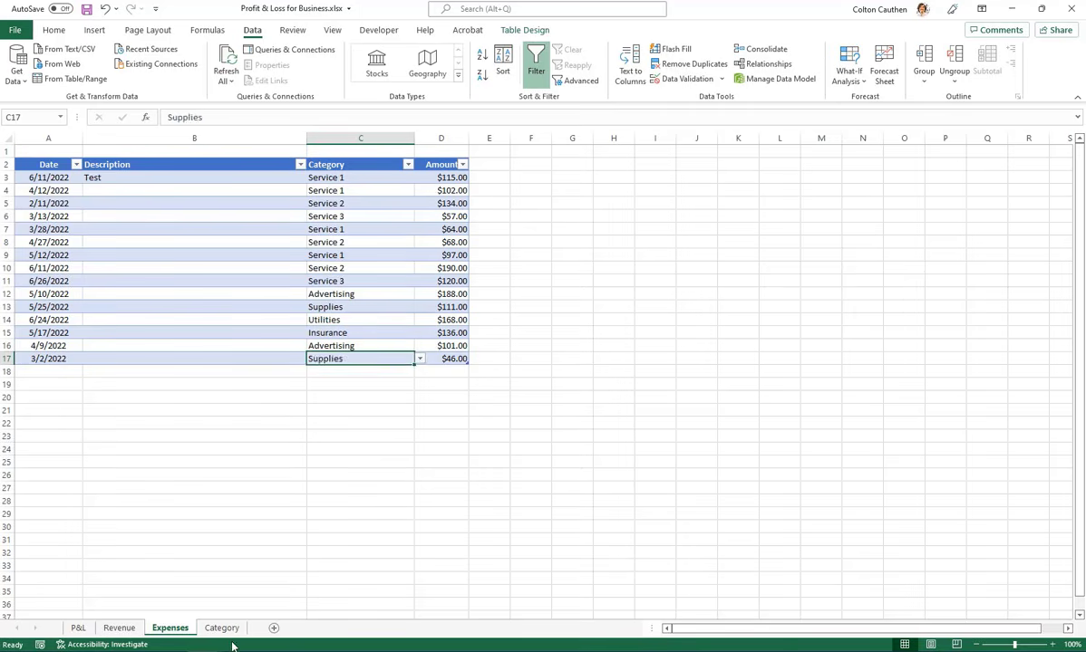
Compare the Category sheet's expense entries with the Category column on the Expenses sheet, checking several cells including the list of C10
{"action": "left_click", "coordinate": [222, 628]}
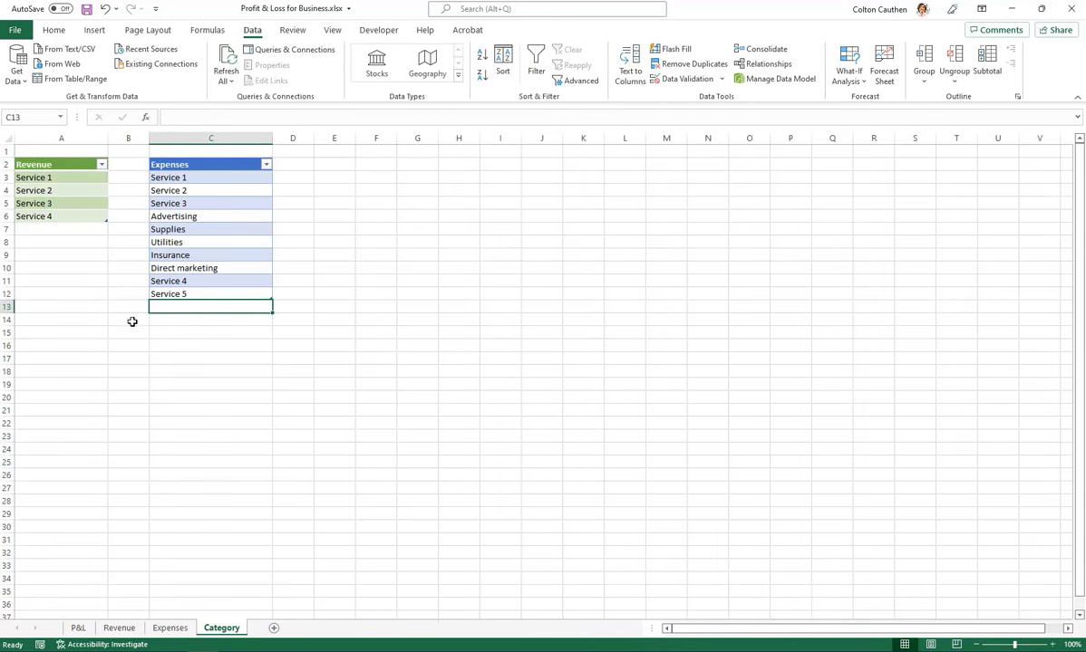
{"action": "left_click", "coordinate": [179, 632]}
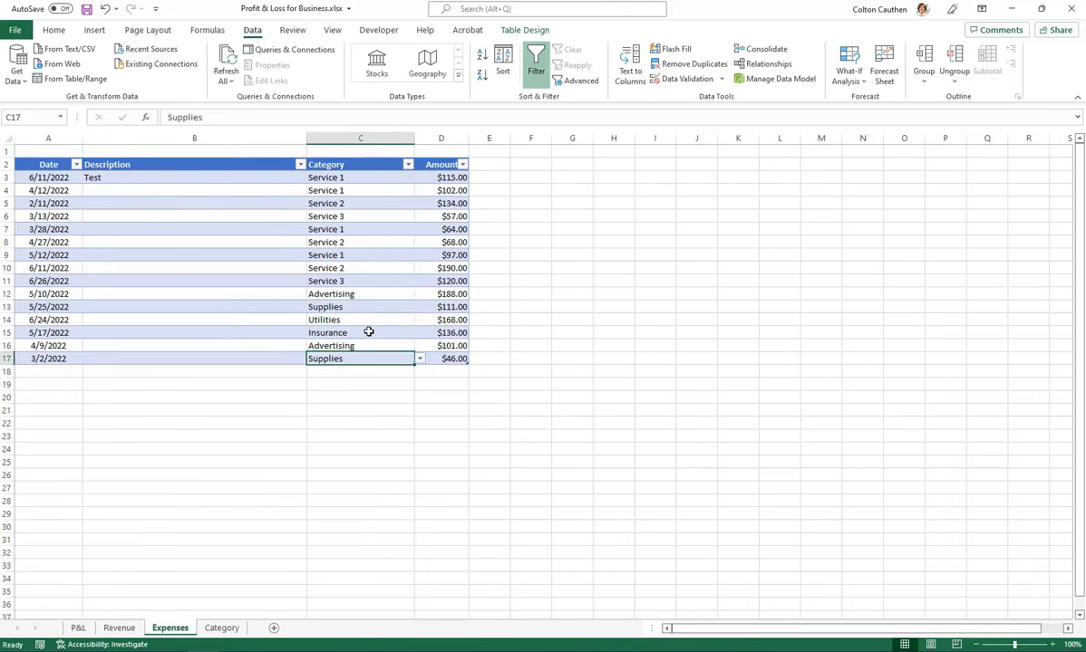
{"action": "left_click", "coordinate": [368, 333]}
{"action": "left_click", "coordinate": [365, 293]}
{"action": "left_click", "coordinate": [368, 270]}
{"action": "left_click", "coordinate": [371, 217]}
{"action": "left_click", "coordinate": [373, 229]}
{"action": "left_click", "coordinate": [377, 268]}
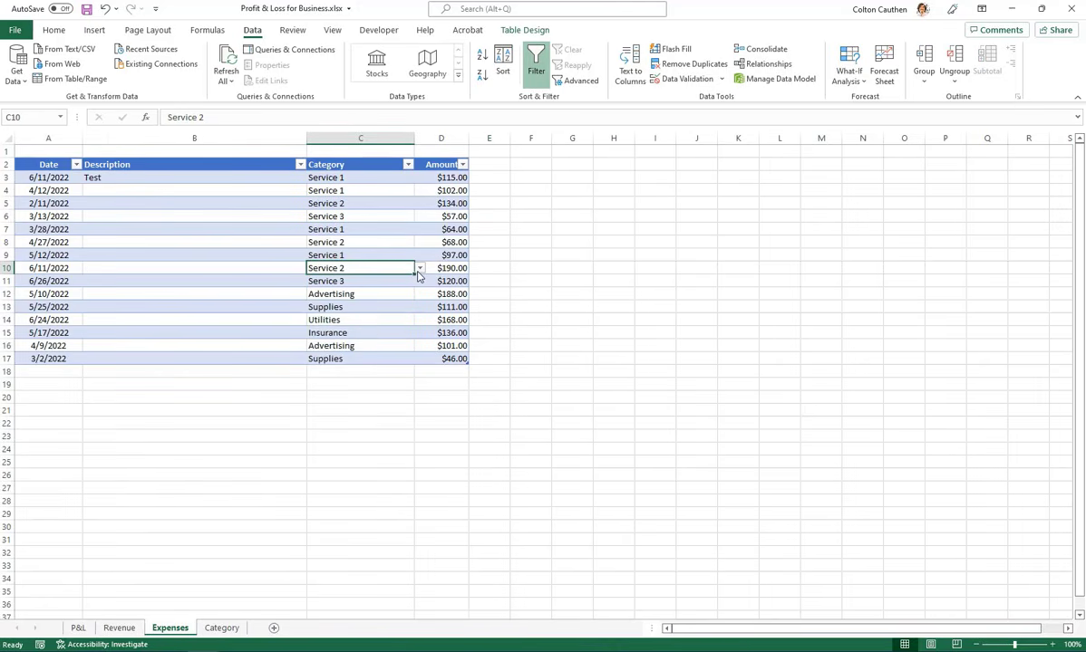
{"action": "left_click", "coordinate": [420, 268]}
{"action": "key", "text": "Escape"}
Review the P&L sheet's sales revenue, cost of sales, operating expenses and net profit sections
{"action": "left_click", "coordinate": [78, 628]}
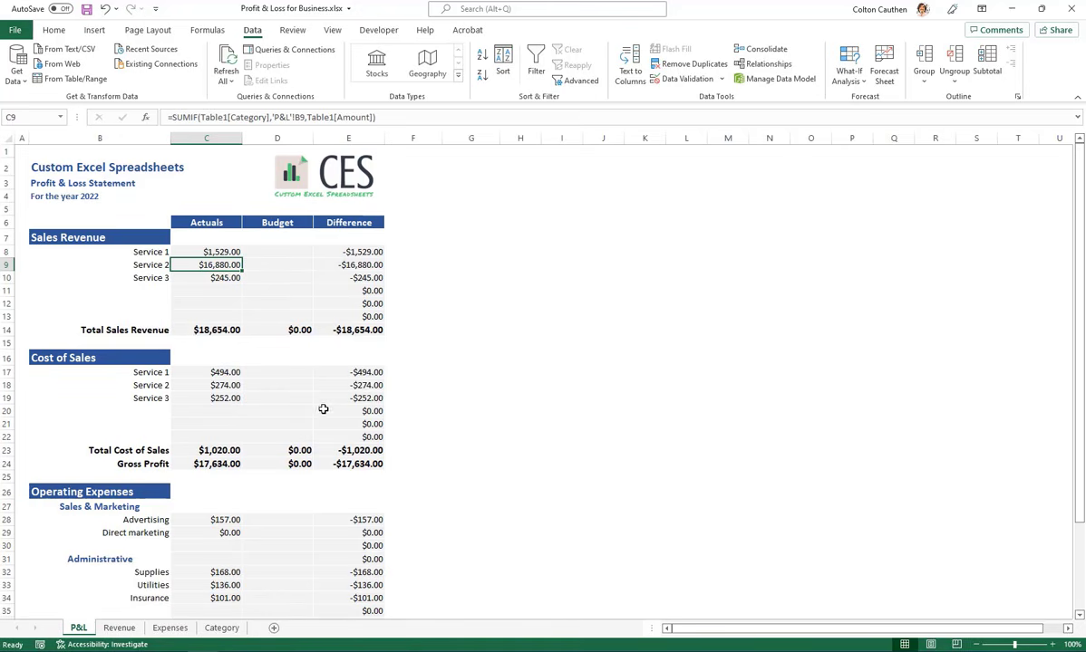
{"action": "left_click", "coordinate": [436, 211]}
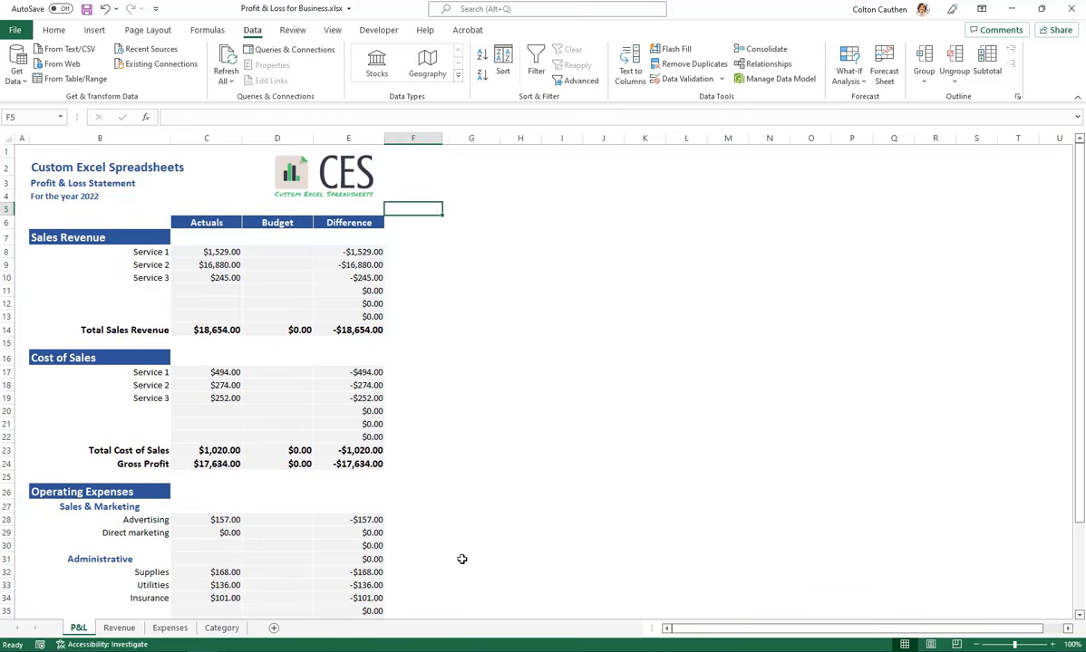
{"action": "scroll", "coordinate": [272, 286], "scroll_direction": "down", "scroll_amount": 4}
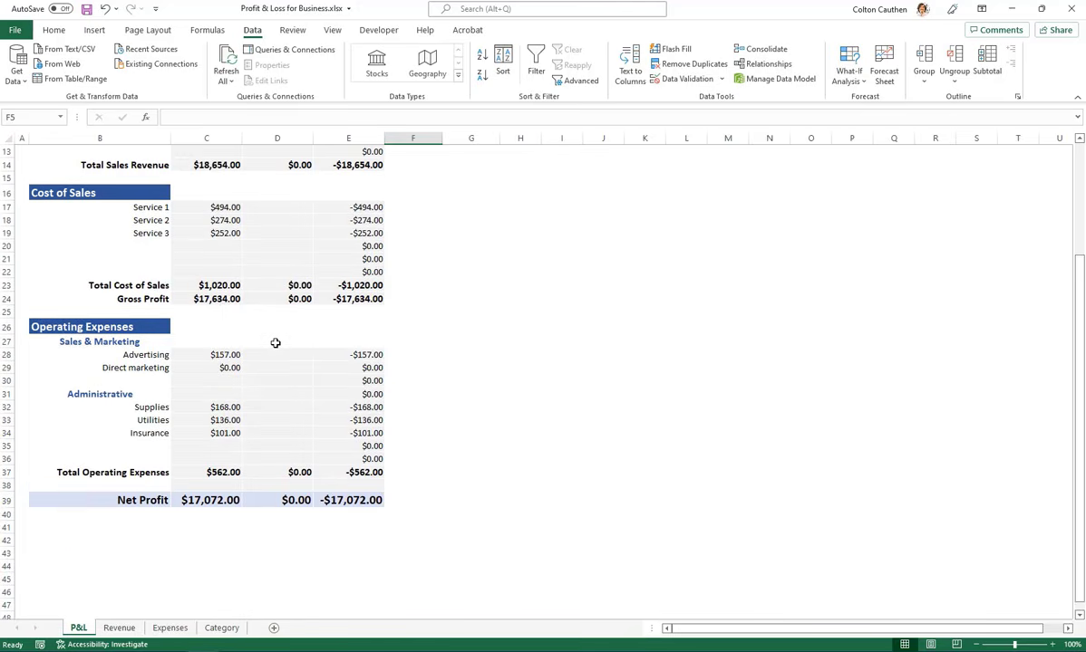
{"action": "scroll", "coordinate": [288, 380], "scroll_direction": "up", "scroll_amount": 4}
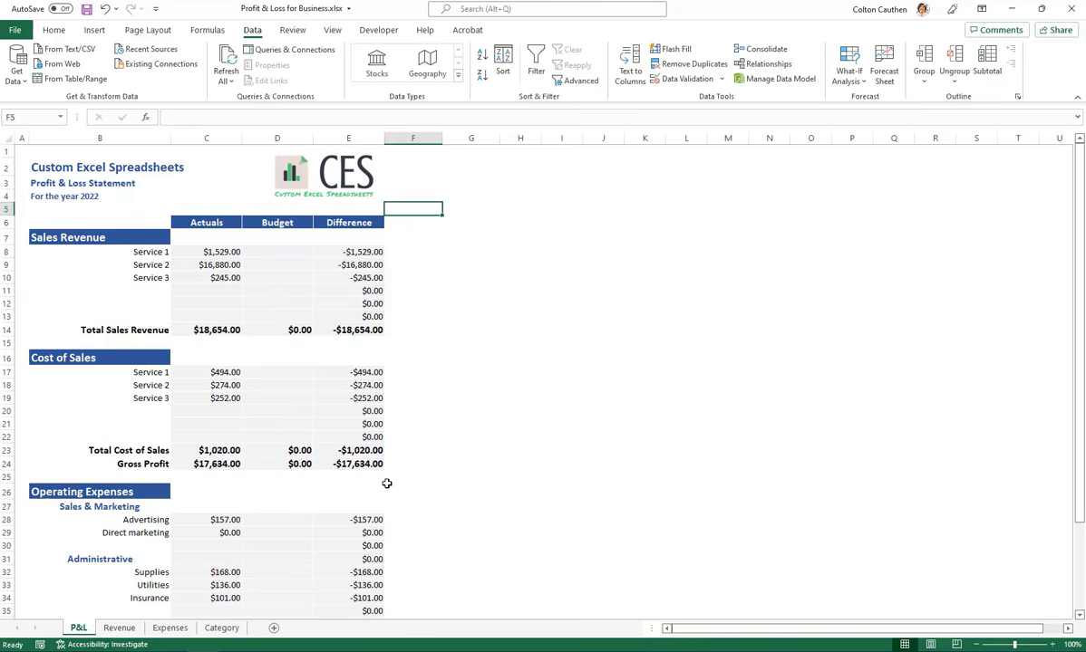
{"action": "scroll", "coordinate": [443, 432], "scroll_direction": "down", "scroll_amount": 2}
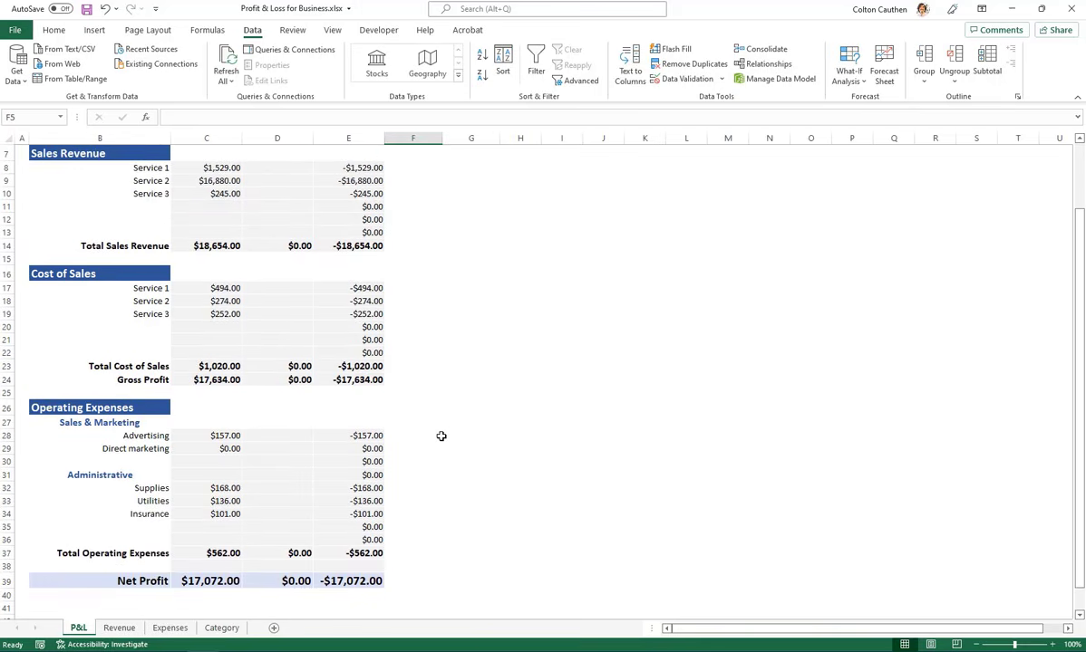
{"action": "scroll", "coordinate": [442, 436], "scroll_direction": "up", "scroll_amount": 2}
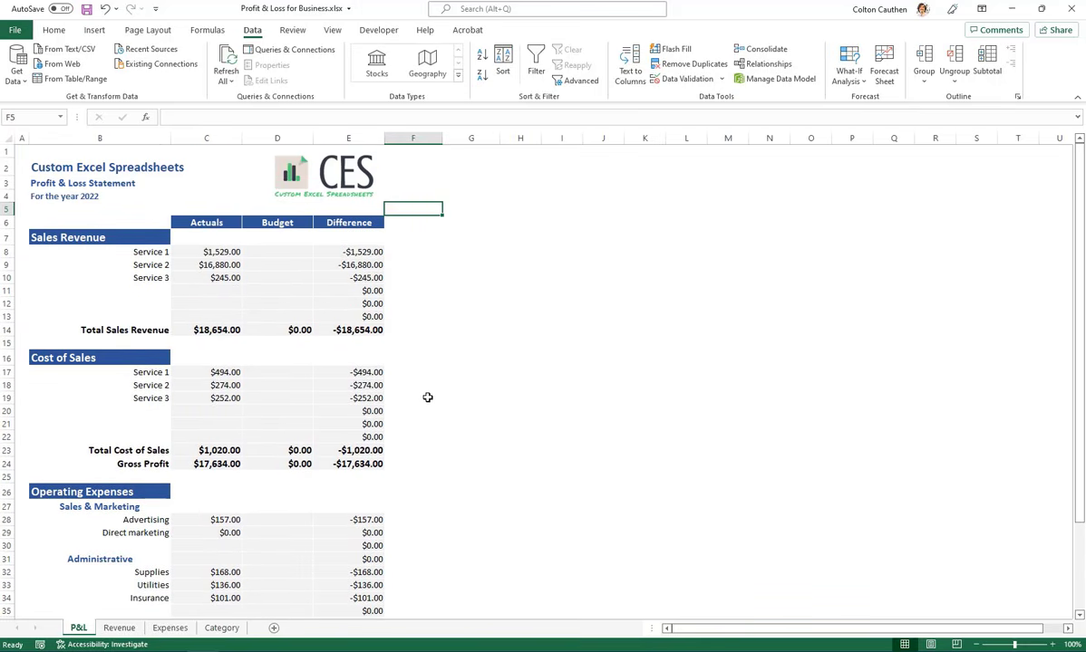